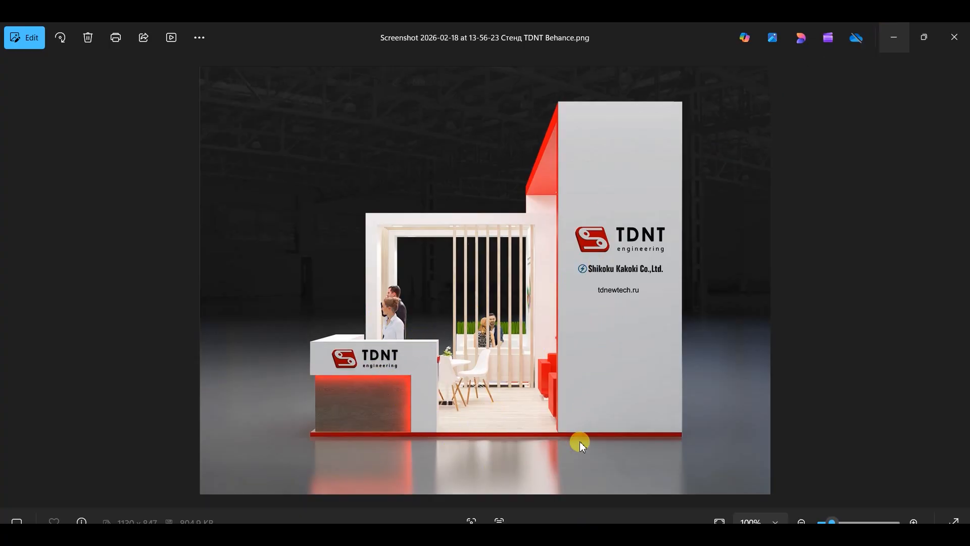
Create a new folder named "tex" inside the exhibition 2 project folder
click(891, 36)
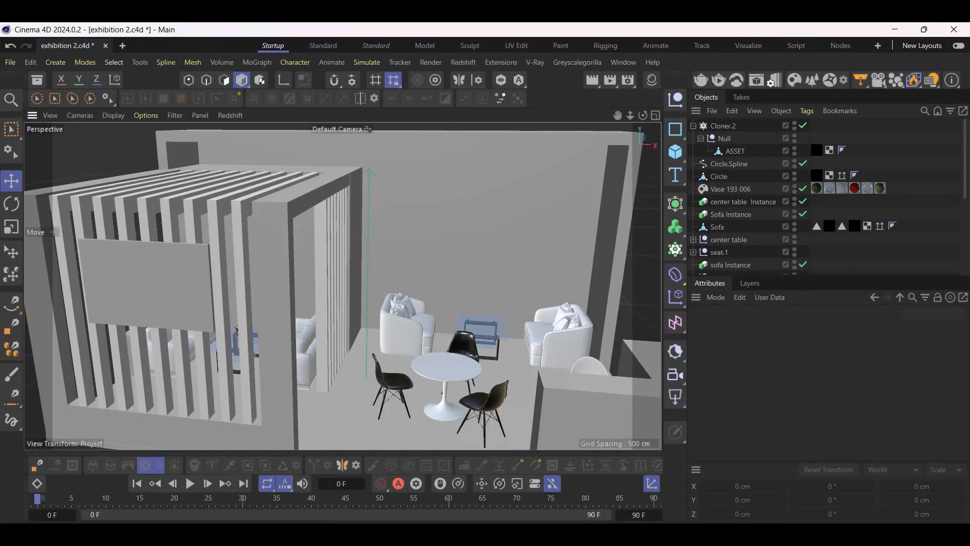
click(553, 489)
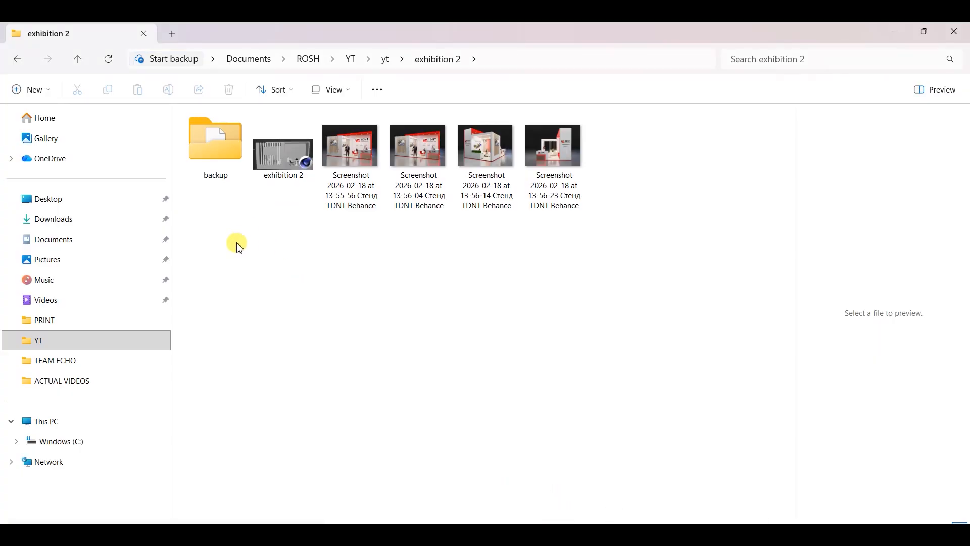
right_click(267, 255)
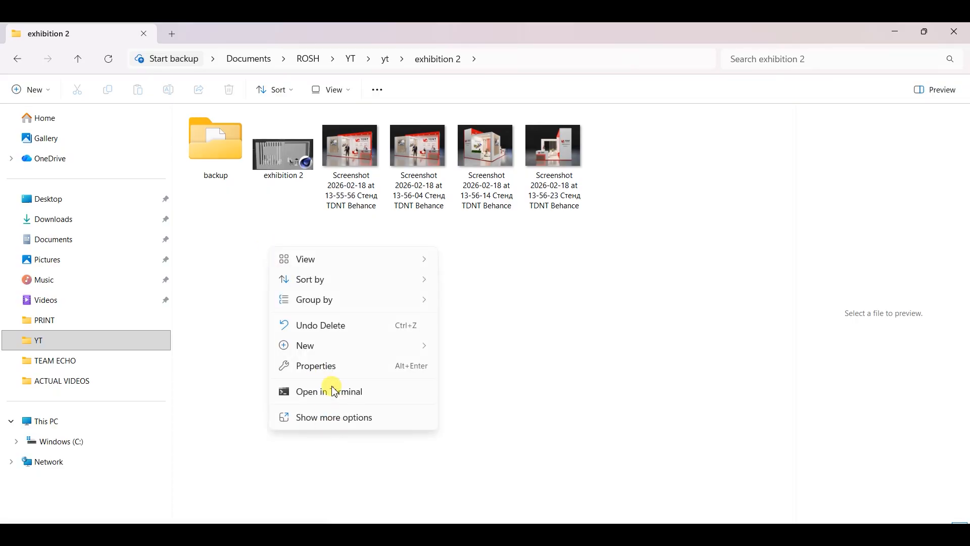
mouse_move(339, 346)
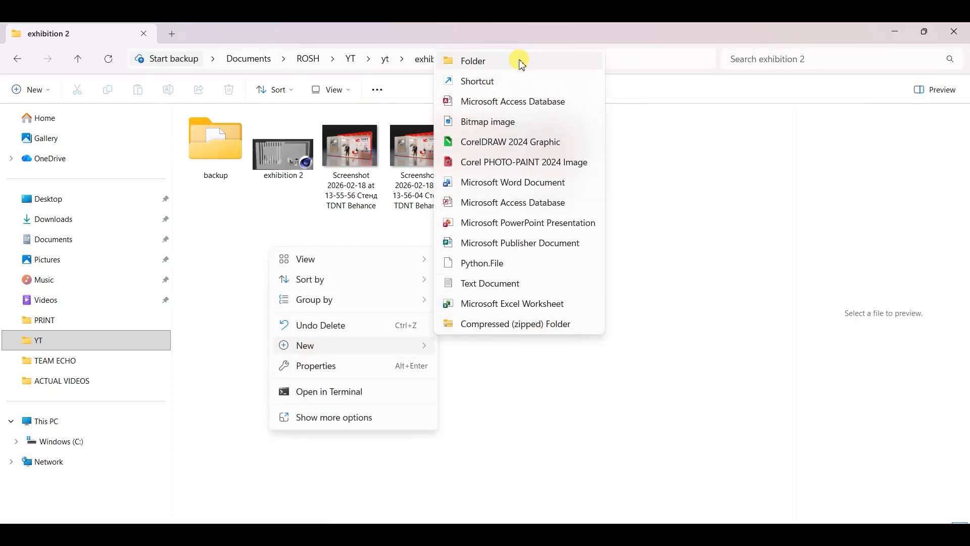
click(523, 63)
text(et)
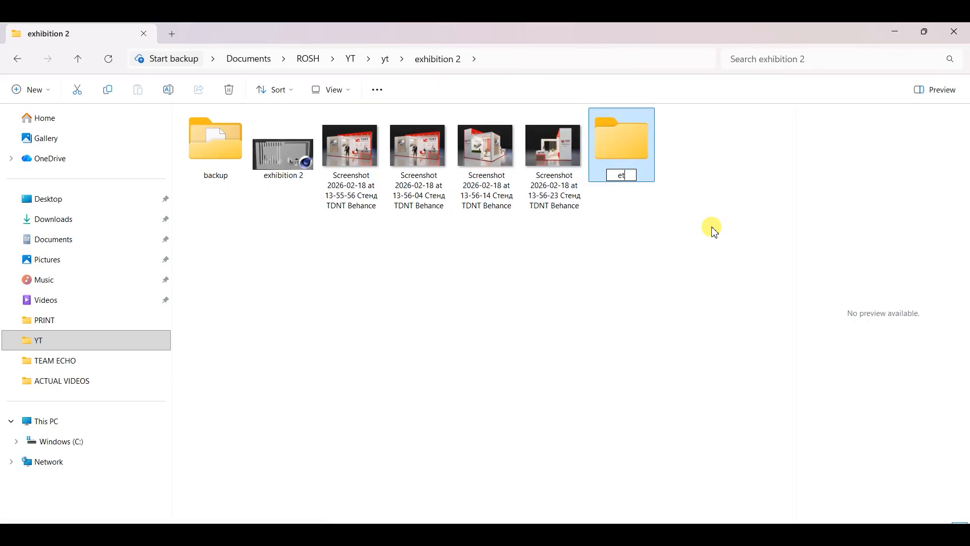
key(Return)
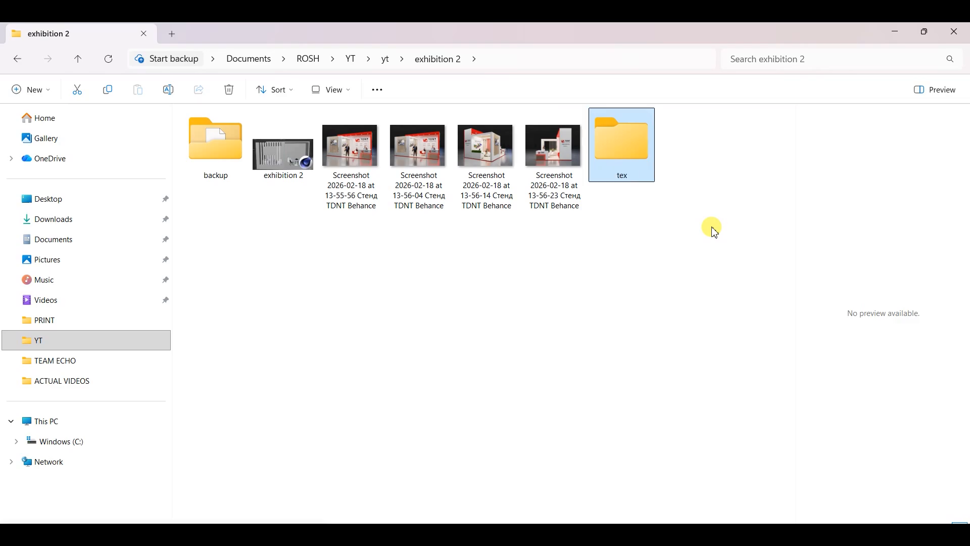
Check the contents of the tex folder, switch back to Cinema 4D and save the exhibition 2 project
double_click(640, 142)
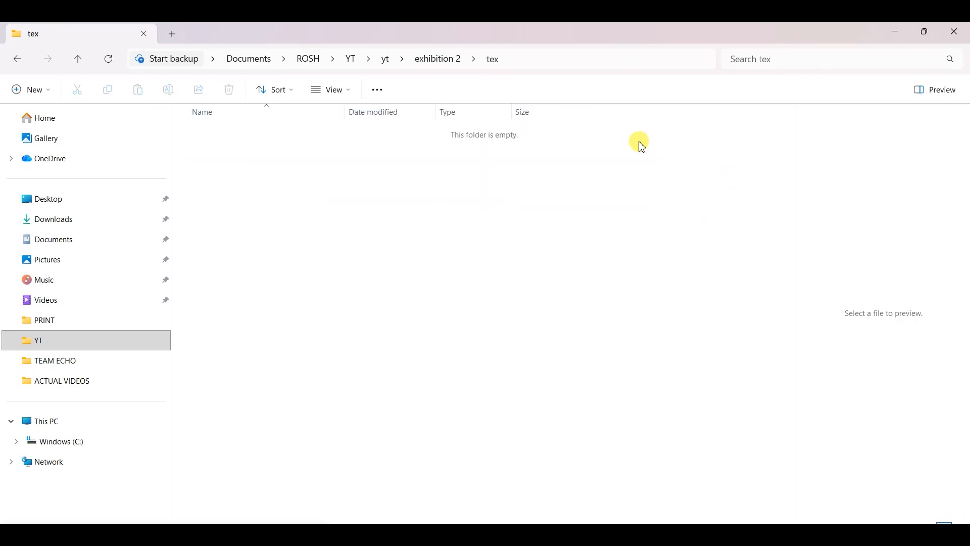
click(20, 59)
click(477, 354)
click(893, 35)
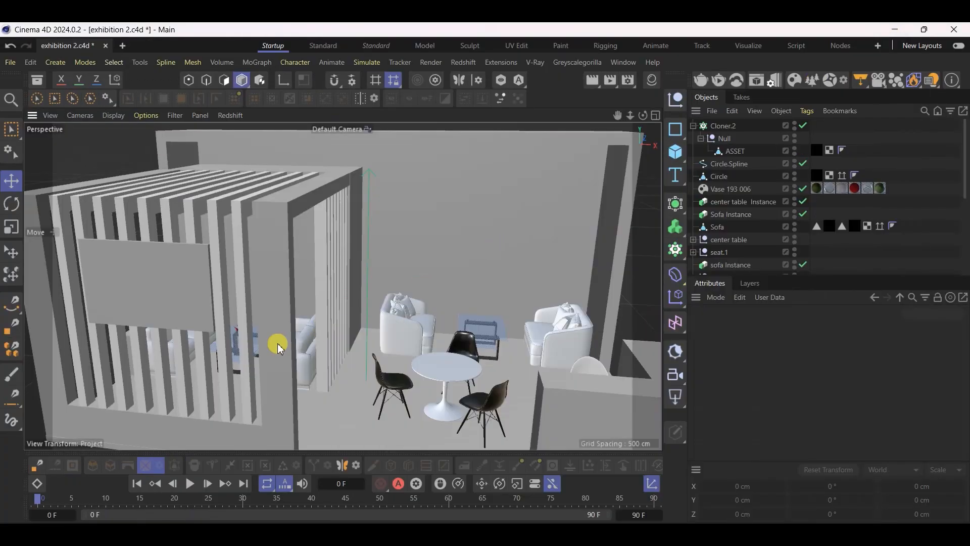
key(ctrl+s)
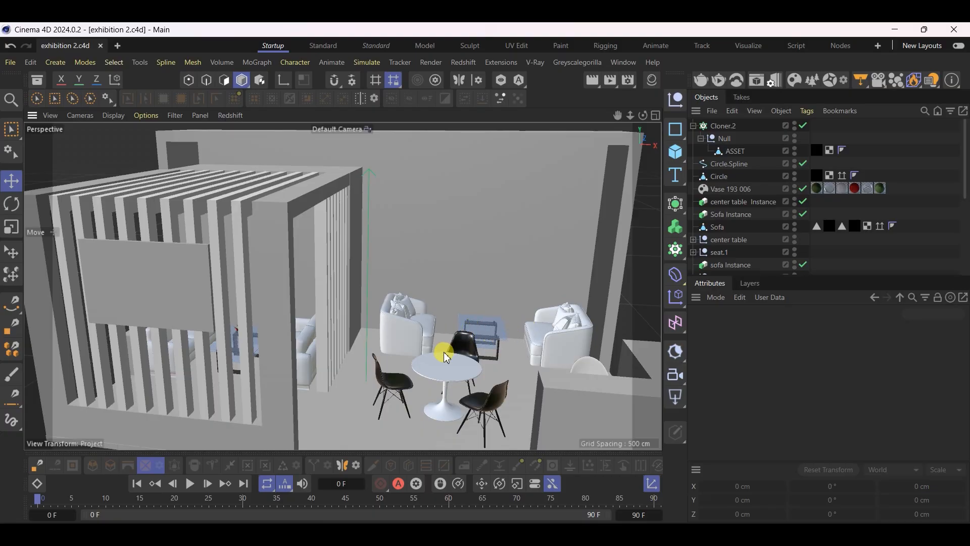
Compare the stand model with the booth reference images, examining the ceiling lights in the front and side views
alt+drag(362, 319, 364, 350)
alt+drag(237, 279, 450, 313)
alt+drag(403, 402, 374, 178)
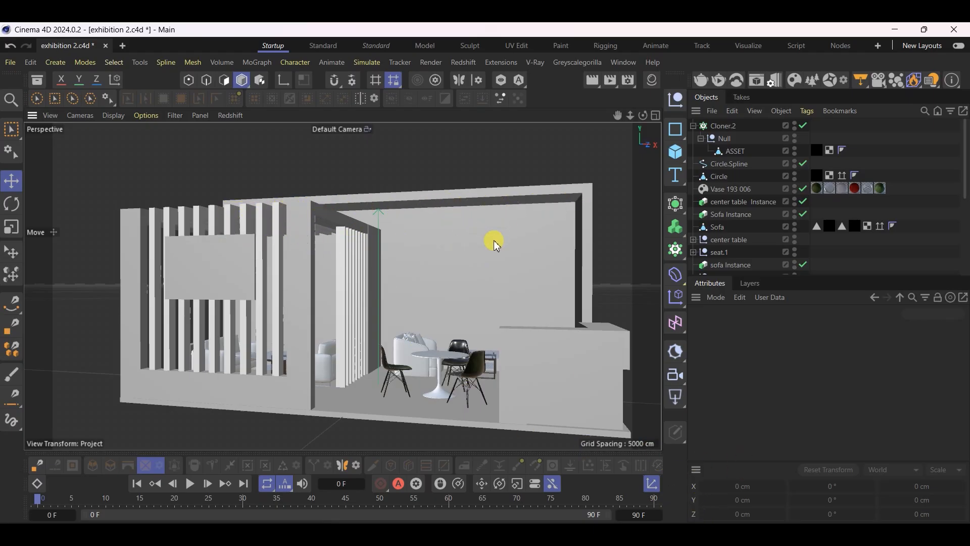
key(alt+Tab)
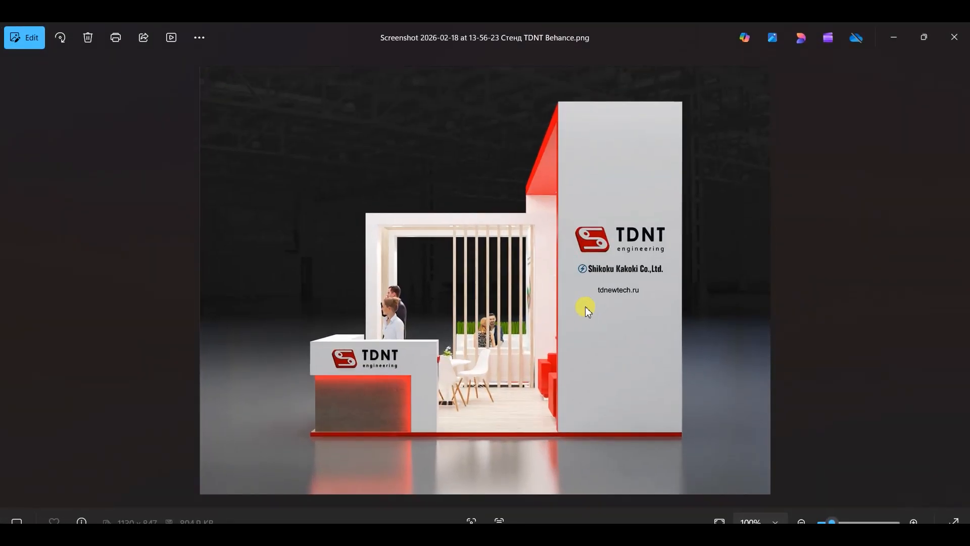
key(Left)
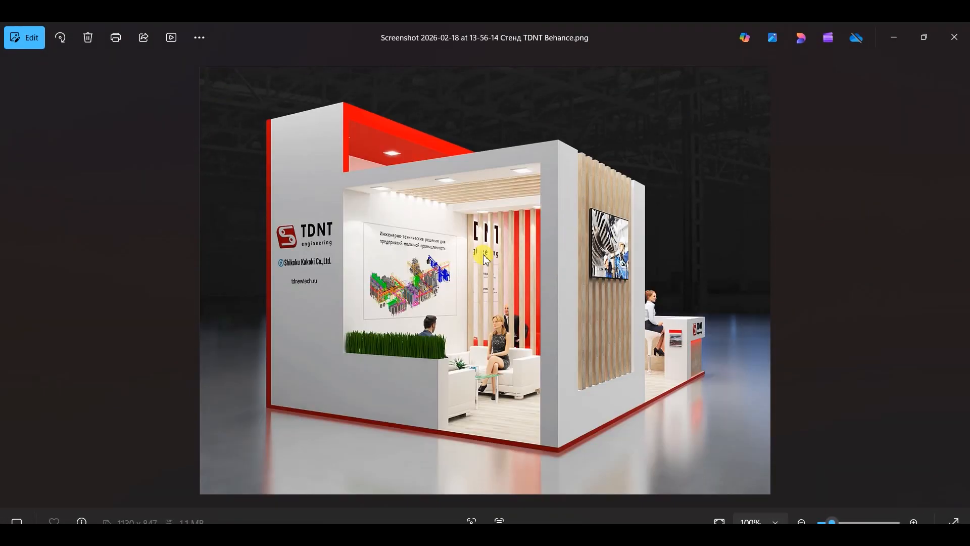
key(Left)
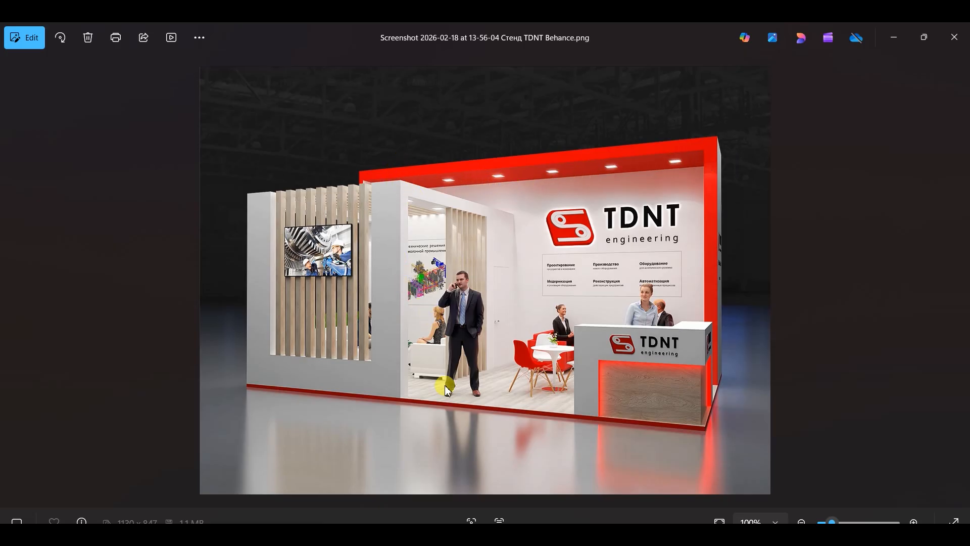
mouse_move(404, 537)
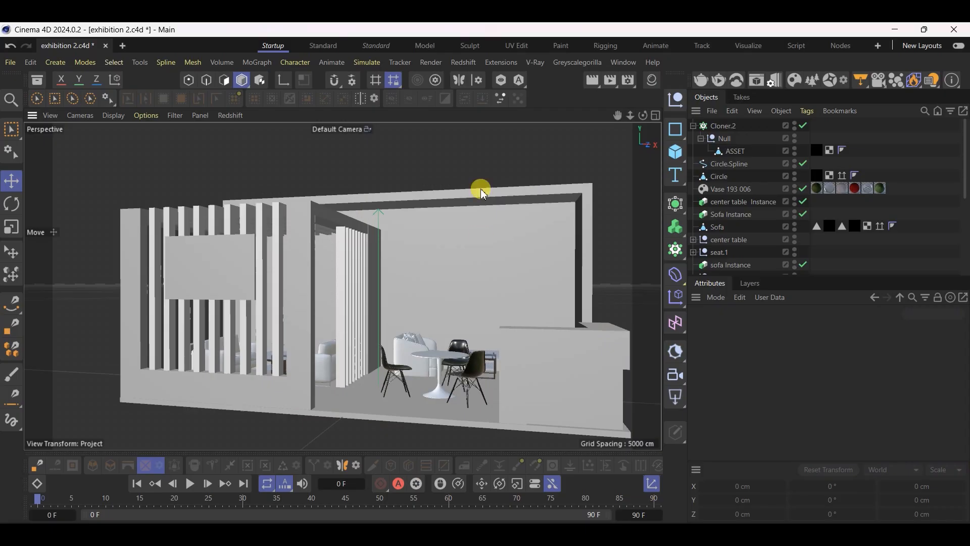
Add a cube, raise it under the stand's ceiling, flatten it to about 8.7 cm thick and make it editable
scroll(480, 189, up, 5)
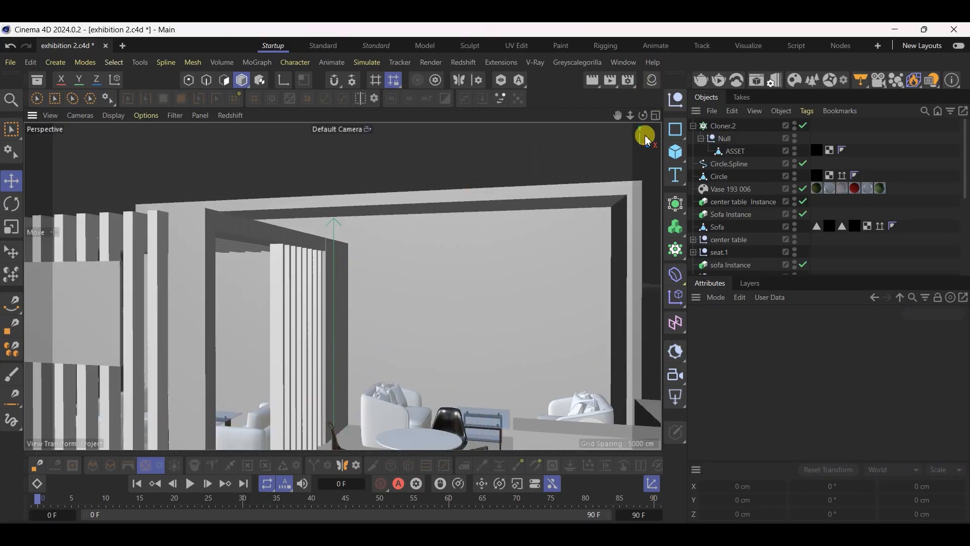
click(676, 152)
scroll(440, 245, down, 5)
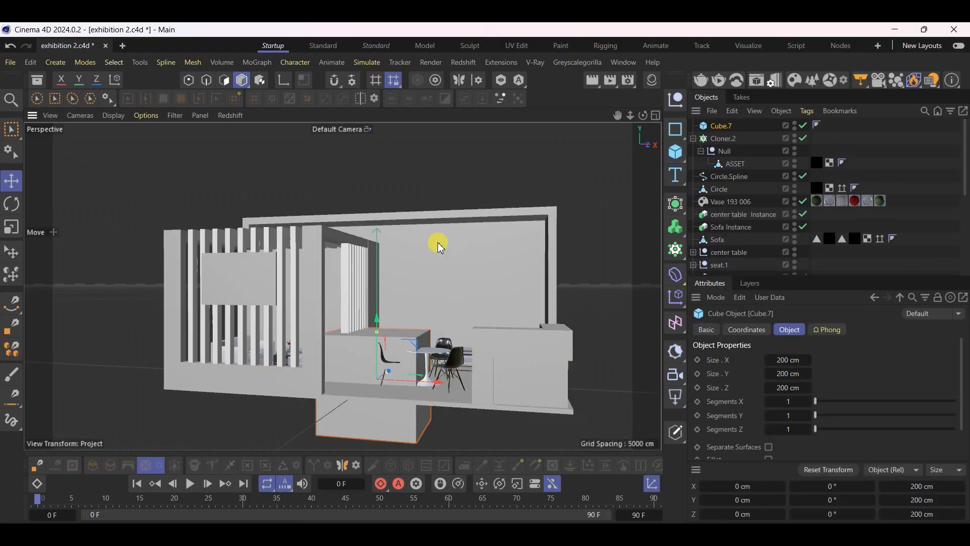
drag(385, 349, 283, 301)
scroll(423, 227, up, 3)
drag(284, 247, 344, 298)
key(c)
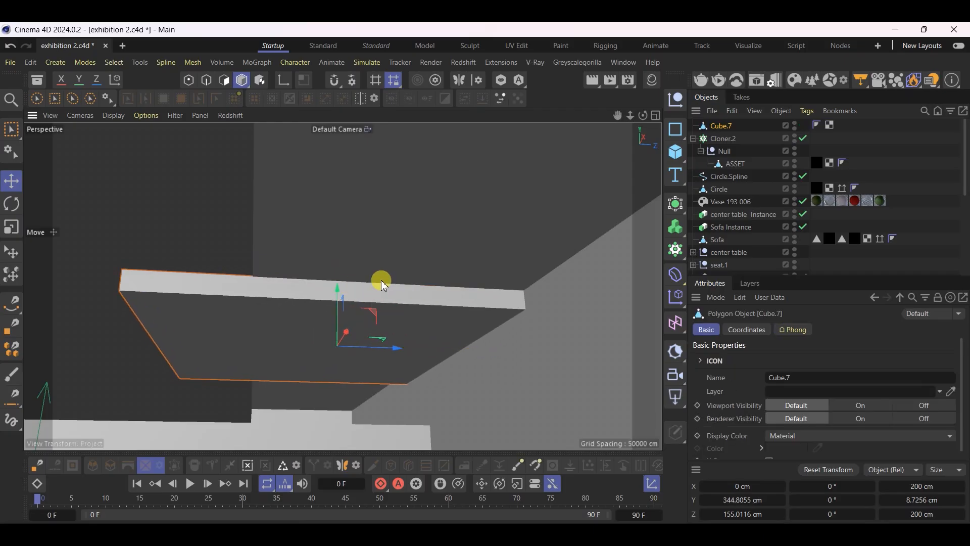
Collapse the Cloner.2 hierarchy and set the ceiling slab's X and Z sizes to 5 in
click(724, 129)
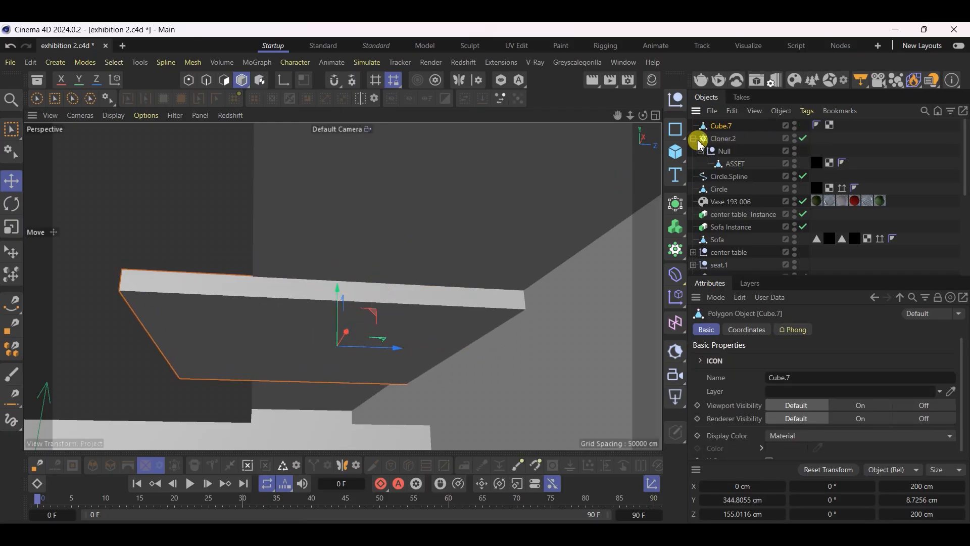
click(693, 138)
right_click(720, 126)
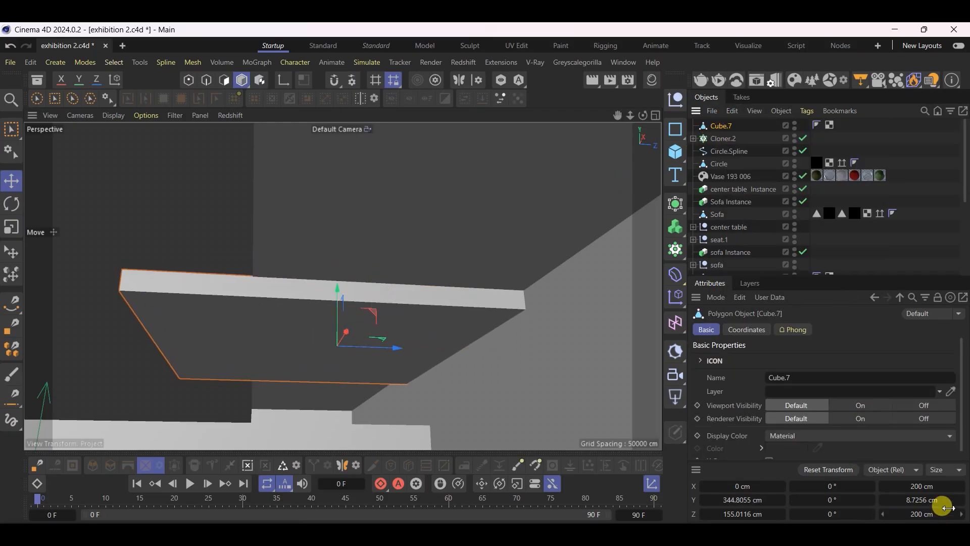
double_click(935, 486)
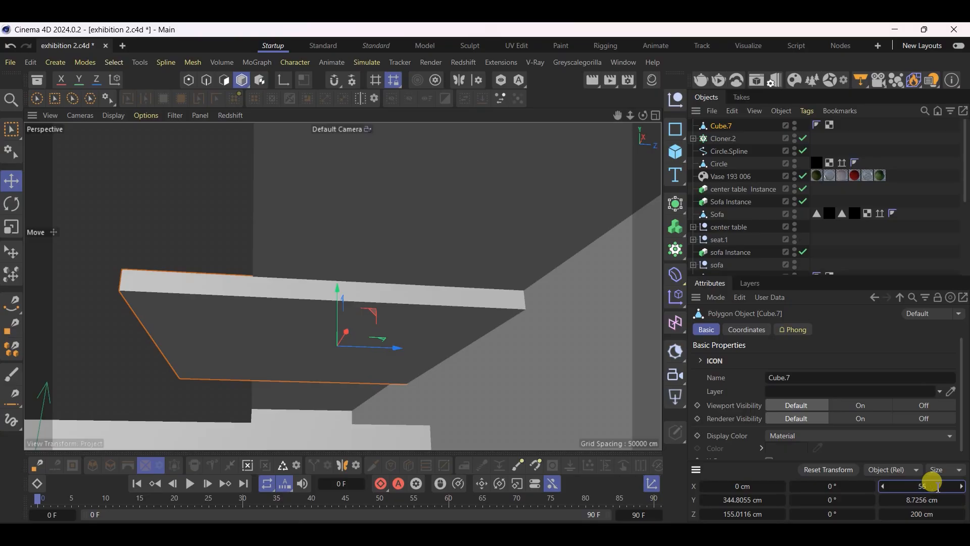
text(5i9n)
key(BackSpace)
key(BackSpace)
text(n)
key(Tab)
key(Tab)
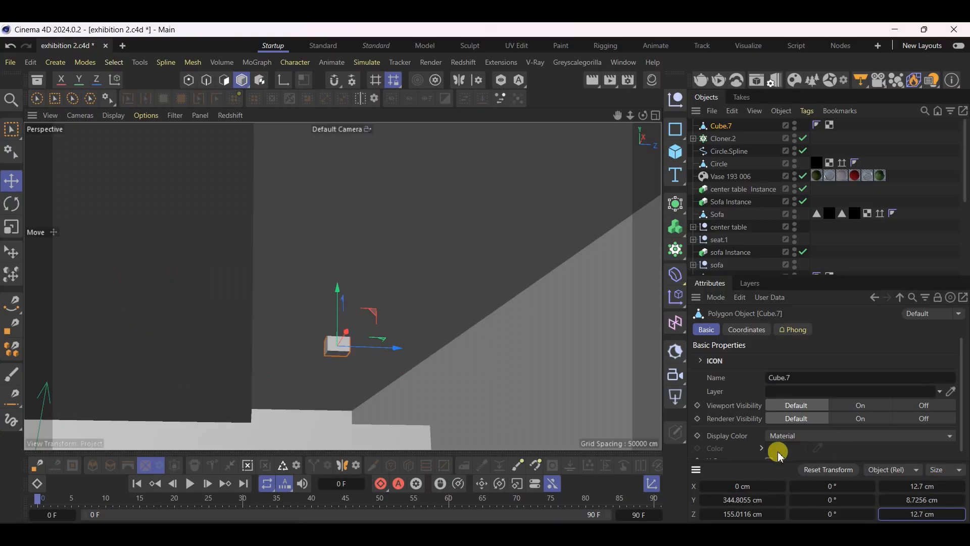
Shift the ceiling slab to about 176 cm in Z and set its X and Z sizes to 1 ft
scroll(336, 344, up, 2)
alt+drag(336, 343, 438, 376)
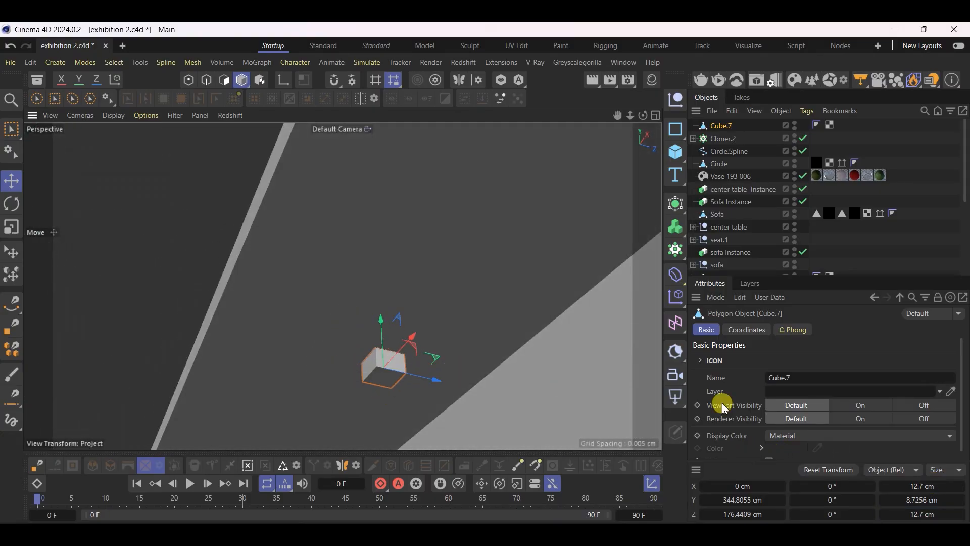
click(935, 484)
text(1ft)
key(Tab)
key(Tab)
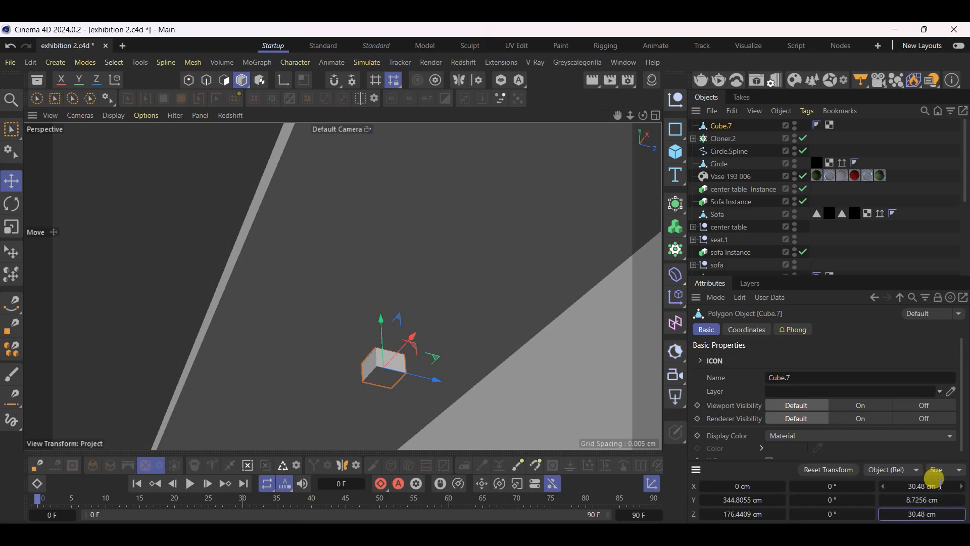
Raise the slab's bottom polygon to thin the panel to about 2.2 cm
scroll(318, 413, up, 4)
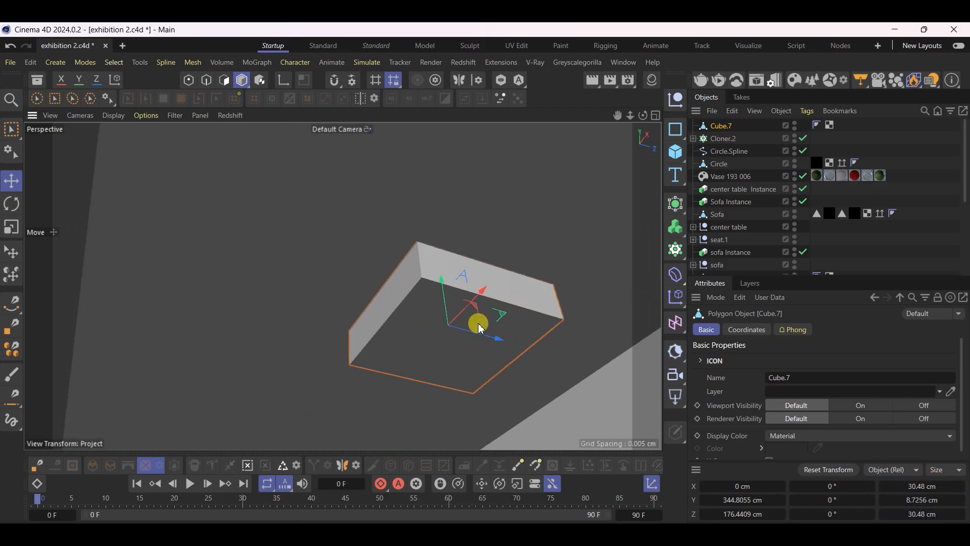
click(224, 80)
alt+drag(487, 368, 426, 325)
click(426, 326)
drag(474, 397, 482, 364)
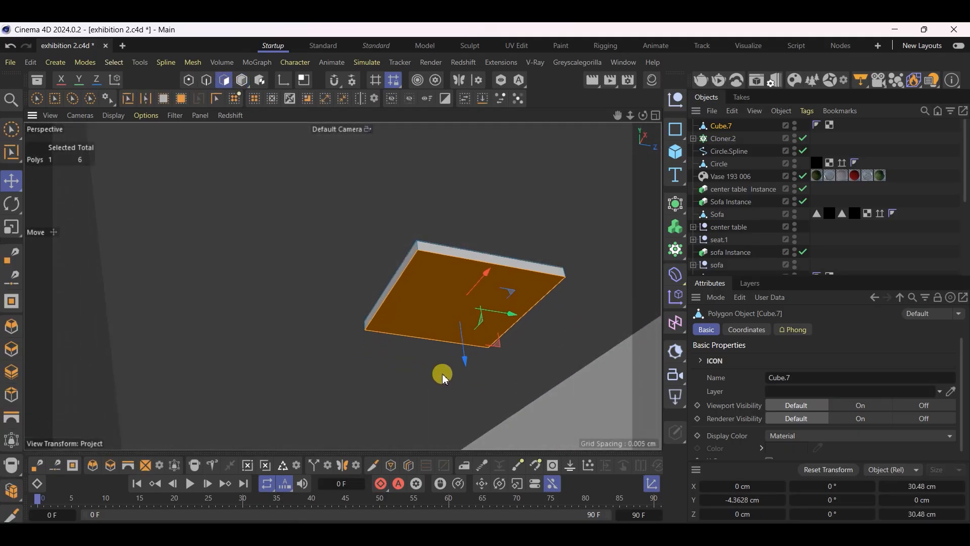
Inset the panel's bottom polygon by about 1.2 cm to leave a narrow rim
scroll(495, 274, up, 4)
right_click(468, 288)
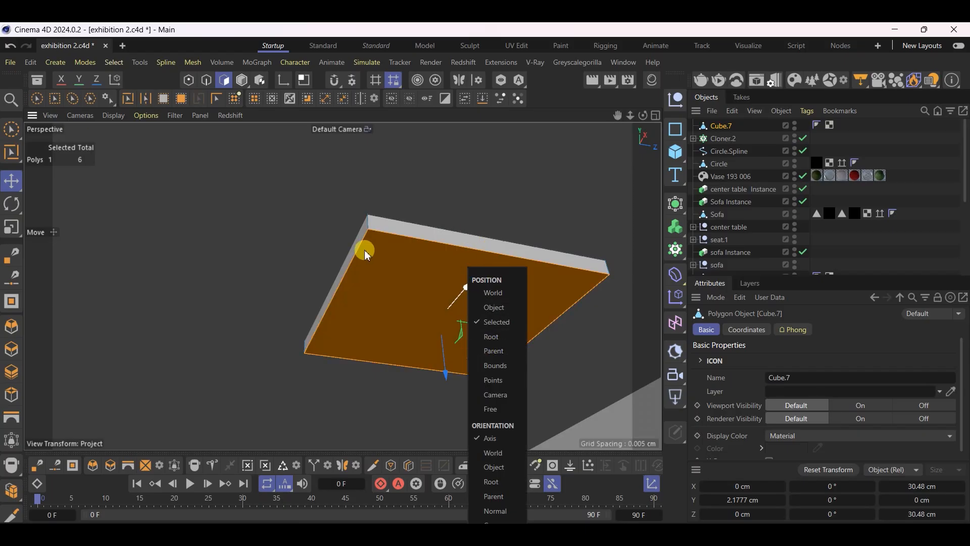
click(387, 277)
right_click(387, 277)
click(359, 298)
right_click(419, 258)
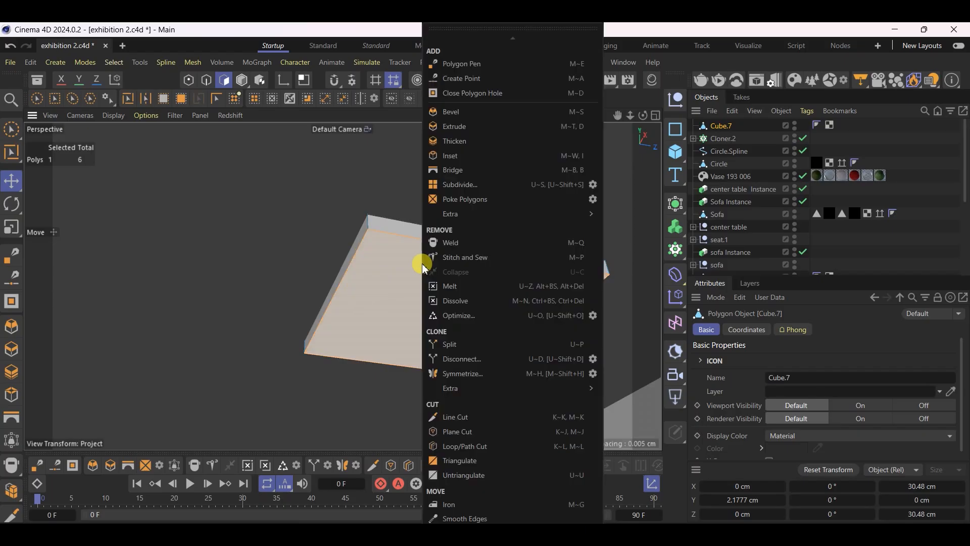
click(463, 154)
drag(586, 281, 571, 282)
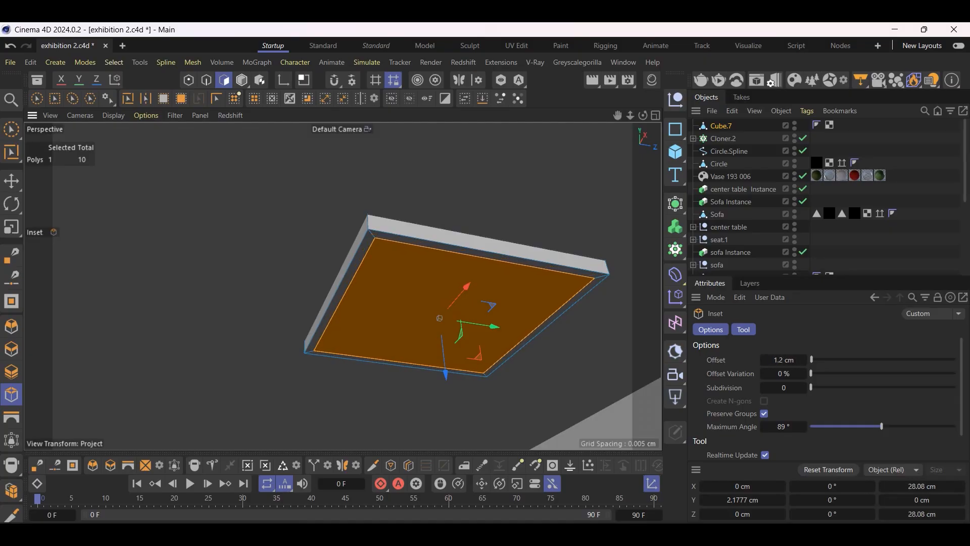
Extrude the inset polygon about 1.3 cm up into the panel to form a recess, and save the project
click(12, 181)
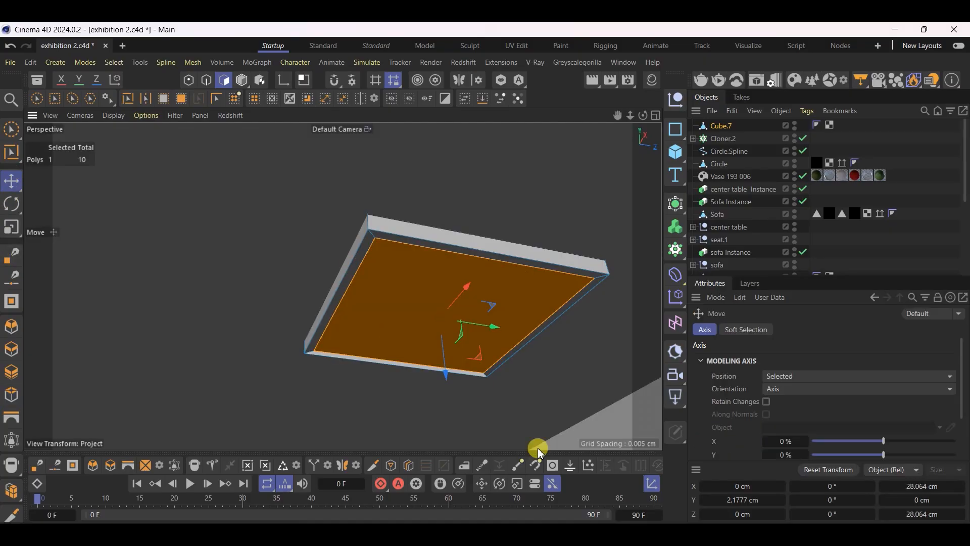
ctrl+drag(445, 373, 453, 366)
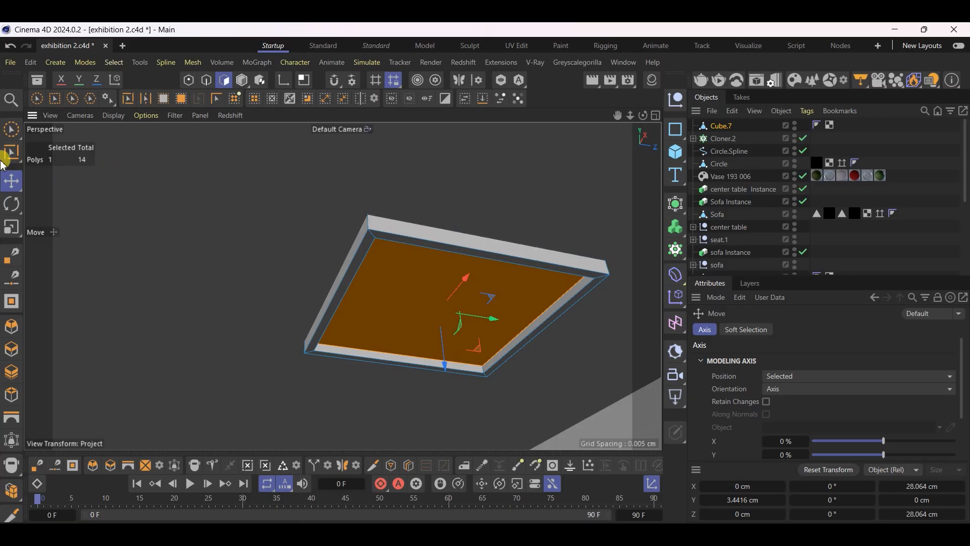
click(242, 80)
key(ctrl+s)
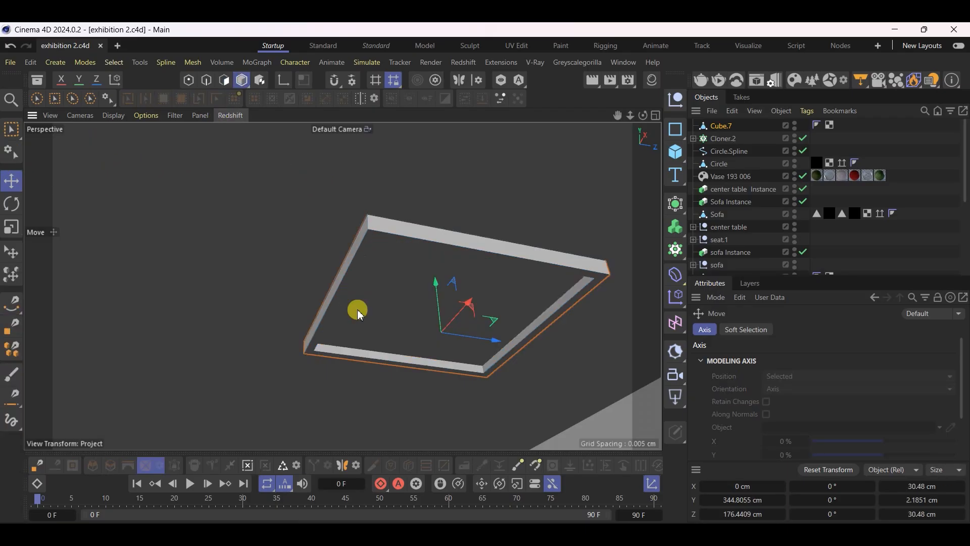
Add a V-Ray Rectangle Light and place it below the ceiling panel at about Y 317 cm, Z 168 cm
click(536, 63)
mouse_move(581, 210)
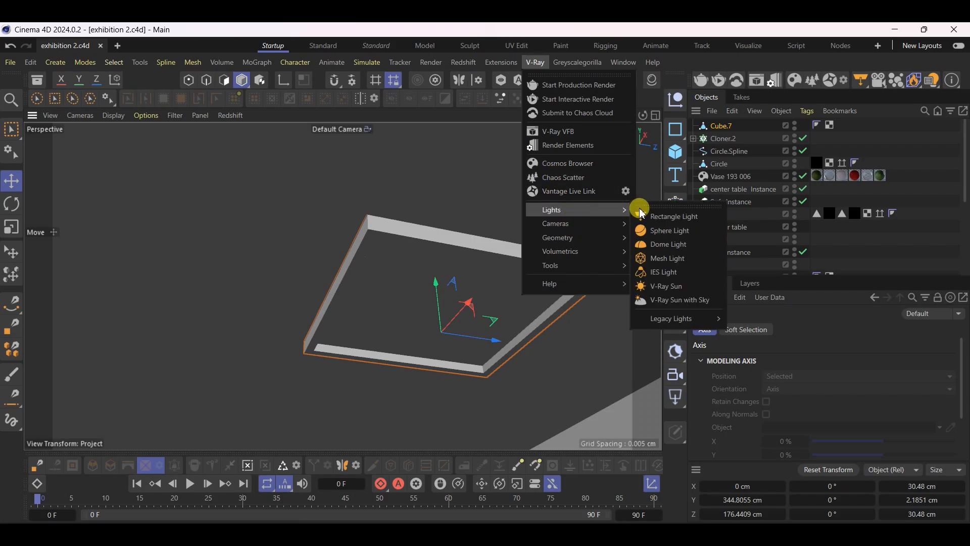
click(677, 216)
alt+drag(400, 236, 375, 333)
drag(474, 321, 472, 210)
scroll(478, 214, up, 4)
scroll(511, 342, up, 6)
alt+drag(376, 371, 314, 372)
mouse_move(148, 288)
mouse_down()
mouse_move(221, 302)
mouse_move(451, 288)
mouse_move(481, 243)
mouse_move(453, 288)
mouse_move(468, 292)
mouse_move(358, 325)
mouse_move(379, 316)
mouse_up()
Rotate the rectangle light to a pitch of -90° so it points straight down
key(r)
alt+drag(295, 333, 257, 327)
drag(301, 255, 301, 299)
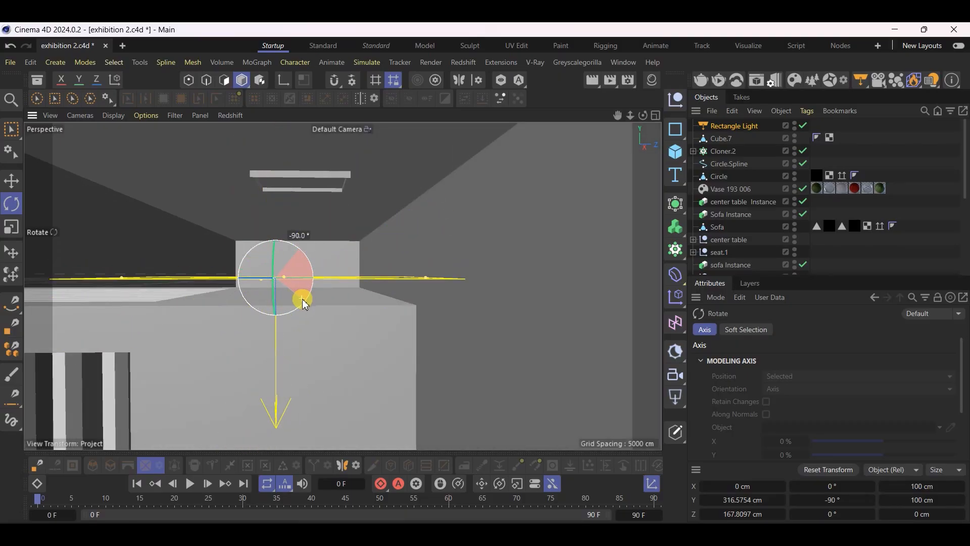
Scale the rectangle light to about 41 × 41 cm and raise it to the ceiling panel at about Y 347 cm
click(12, 227)
drag(486, 337, 135, 369)
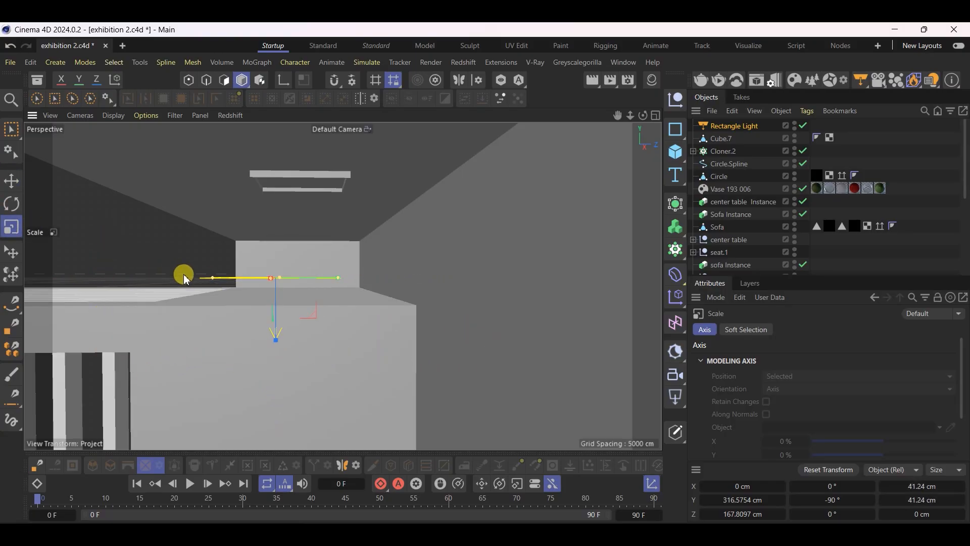
key(e)
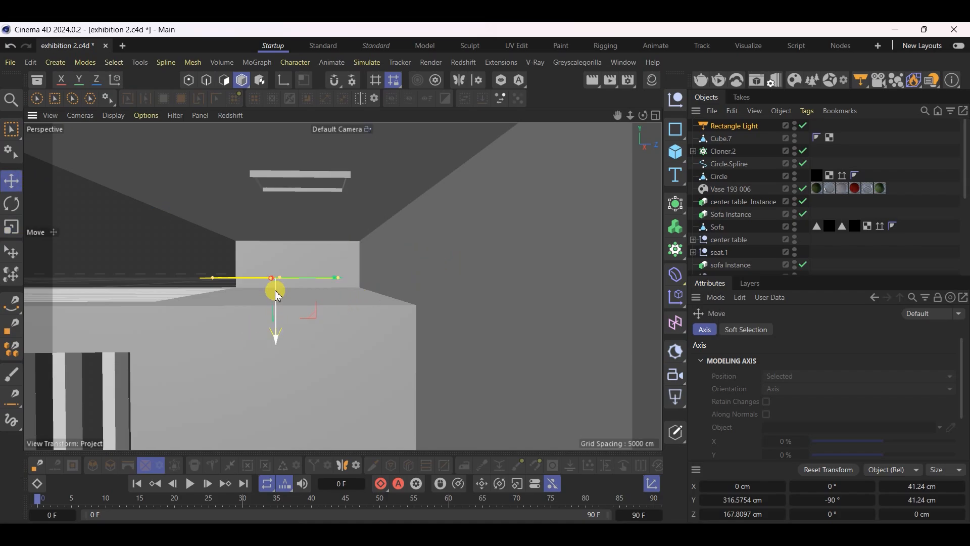
drag(275, 340, 293, 240)
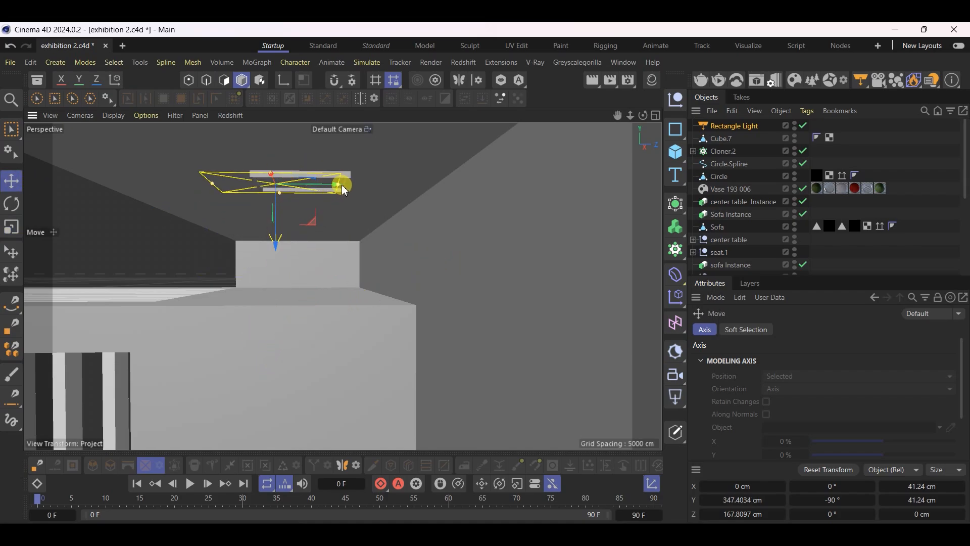
Shift the rectangle light to about Z 176 cm and reduce its Y size to about 30 cm to suit the ceiling recess
drag(332, 191, 351, 195)
scroll(351, 195, up, 3)
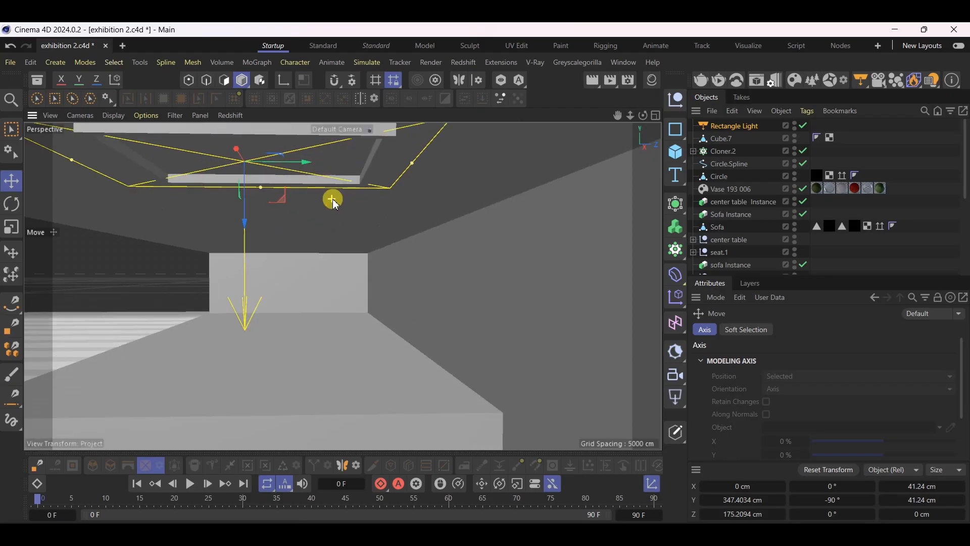
drag(436, 154, 379, 151)
drag(269, 153, 303, 130)
scroll(279, 163, down, 2)
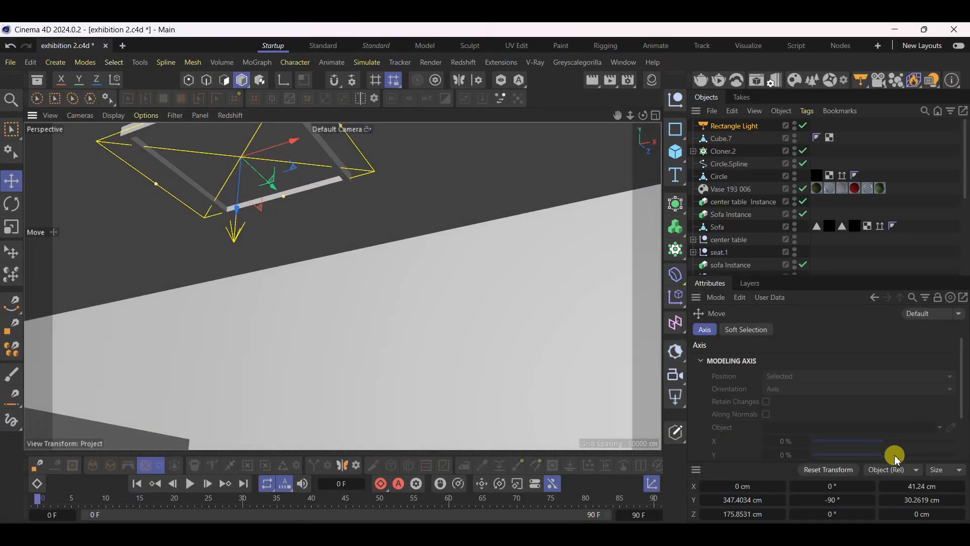
Try to set the rectangle light's X and Y sizes to 1 ft each
click(934, 486)
text(1)
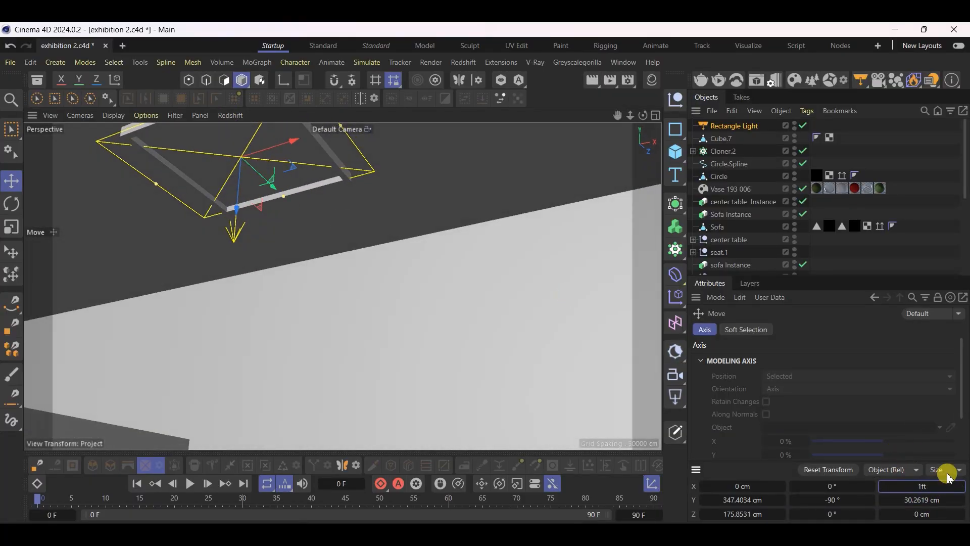
text(ft)
key(Tab)
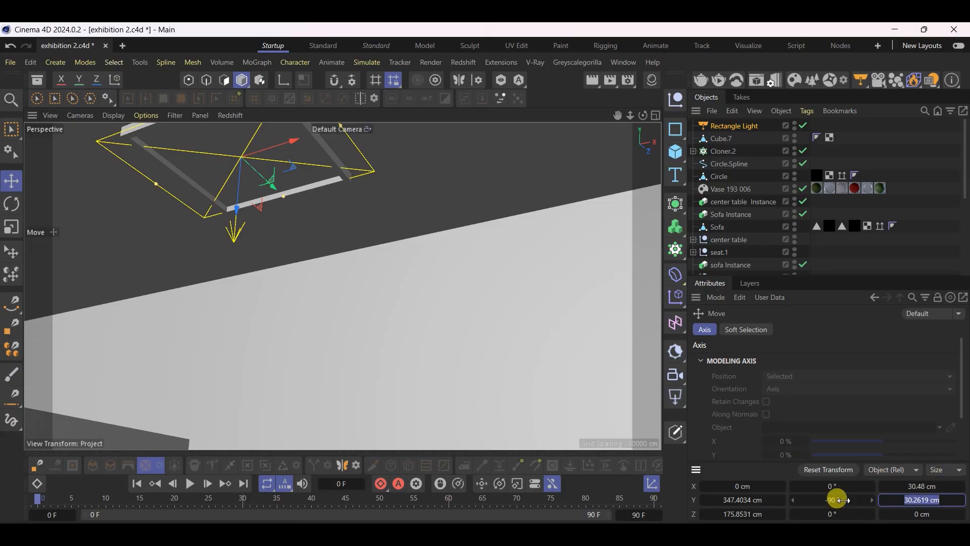
key(Tab)
text(1ft)
key(Return)
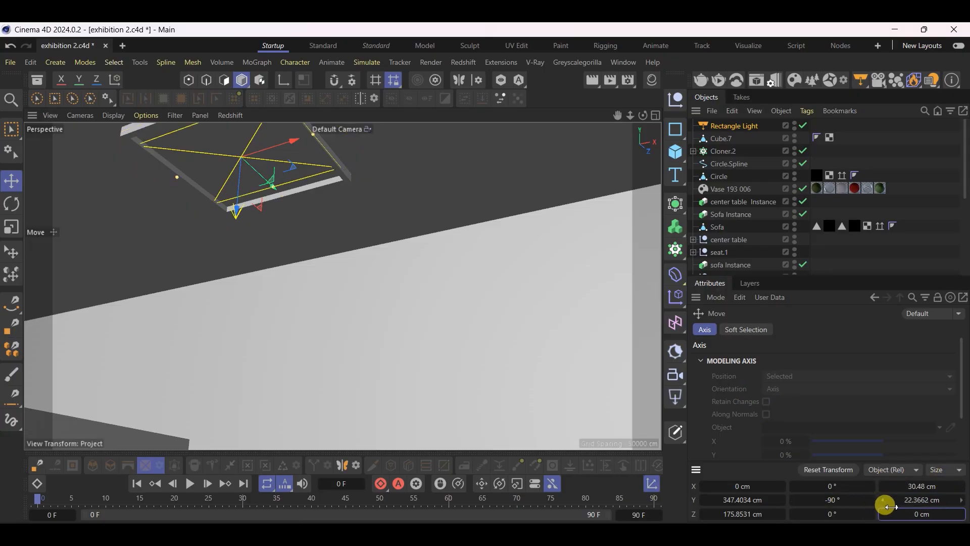
key(ctrl+z)
click(939, 500)
text(1f)
key(Return)
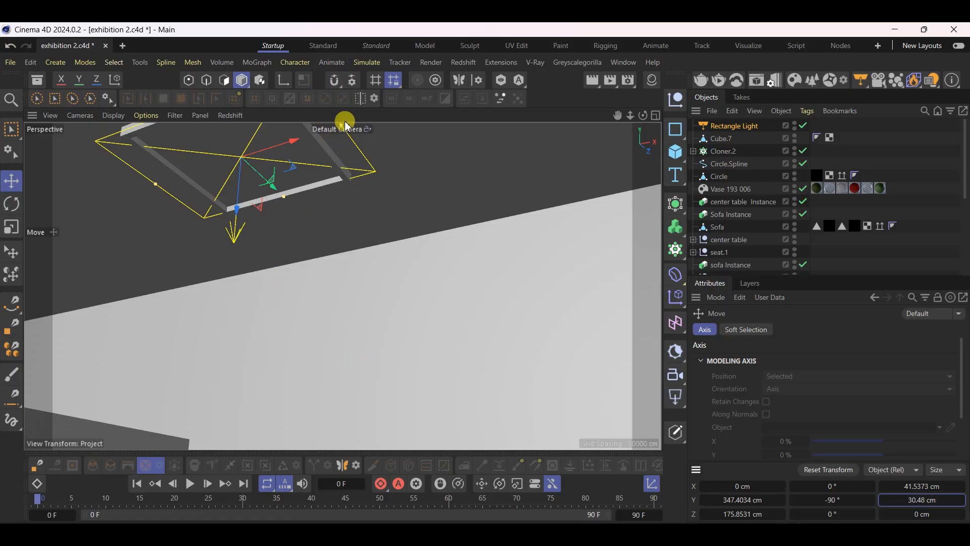
Resize the rectangle light to about 27.7 × 28 cm and center it at about Z 176.4 cm inside the lamp recess
scroll(223, 326, down, 3)
scroll(245, 176, up, 5)
scroll(219, 208, up, 2)
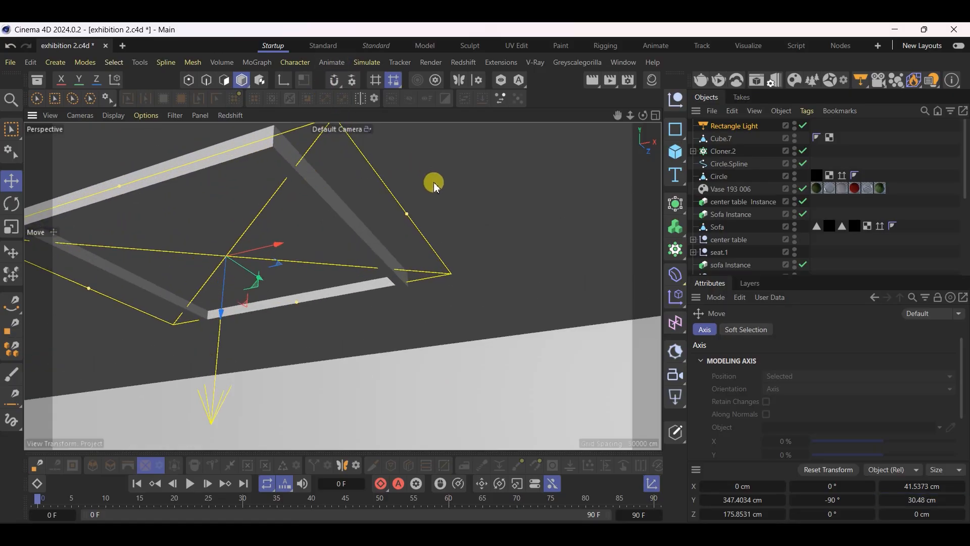
drag(408, 217, 355, 251)
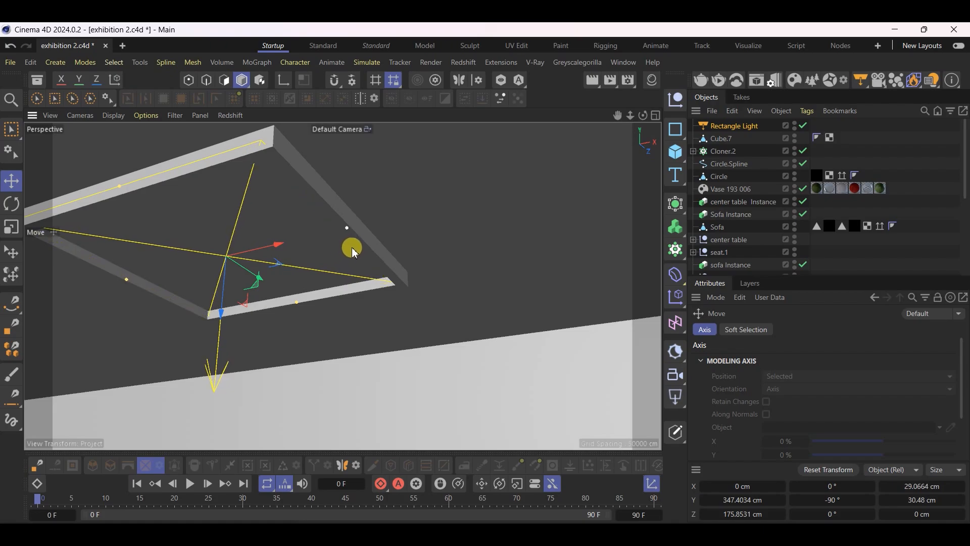
mouse_move(122, 189)
mouse_down()
mouse_move(132, 200)
mouse_move(129, 191)
mouse_up()
alt+drag(159, 254, 91, 198)
drag(251, 220, 252, 219)
mouse_move(328, 241)
mouse_down()
mouse_move(317, 237)
mouse_move(323, 243)
mouse_up()
drag(258, 230, 259, 225)
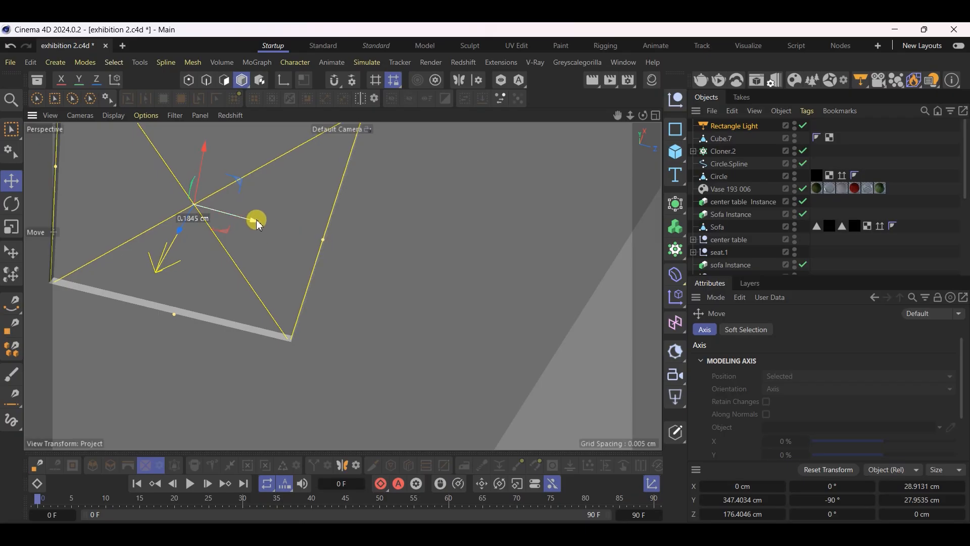
drag(174, 315, 175, 311)
alt+drag(209, 260, 427, 318)
scroll(340, 359, down, 4)
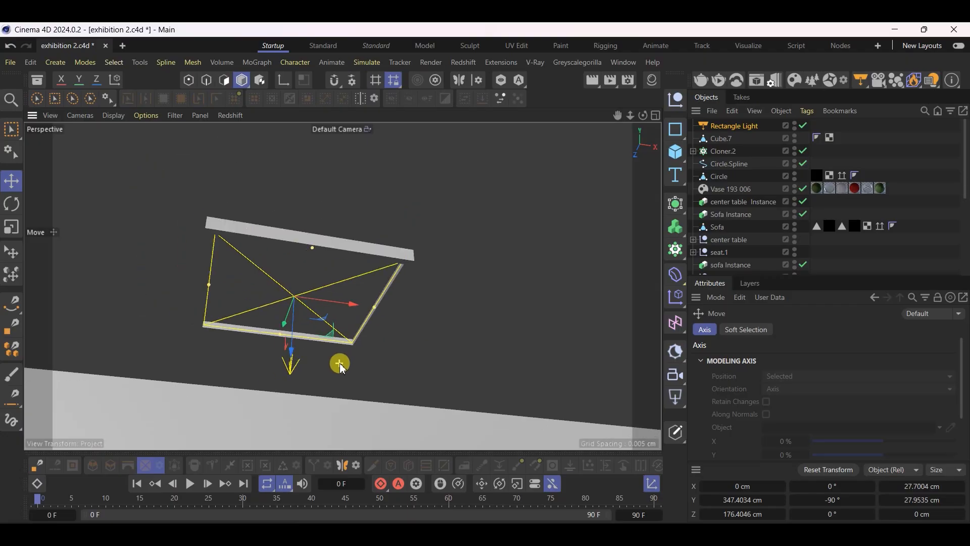
Group the rectangle light with its lamp panel Cube.7, name the group "light source", and save the project
click(738, 139)
ctrl+click(739, 126)
key(alt+g)
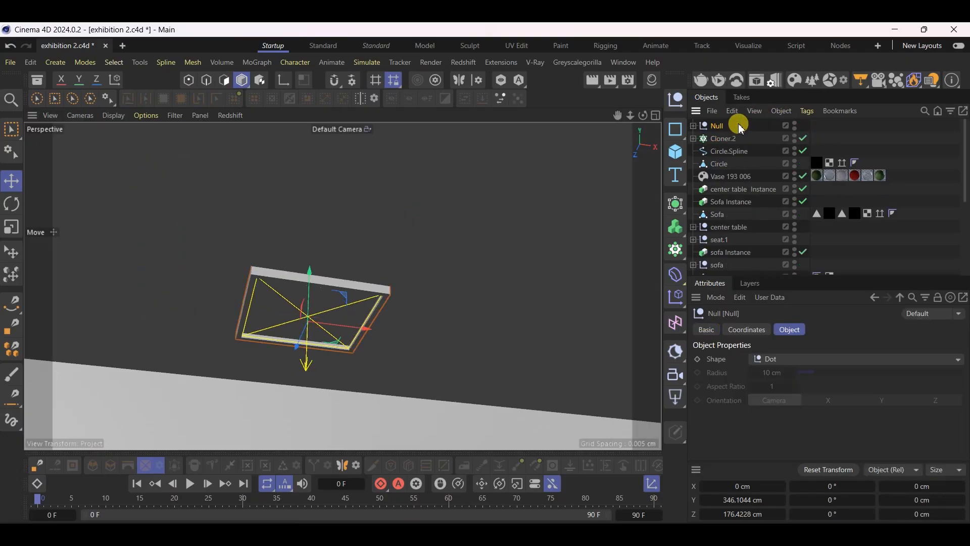
double_click(718, 126)
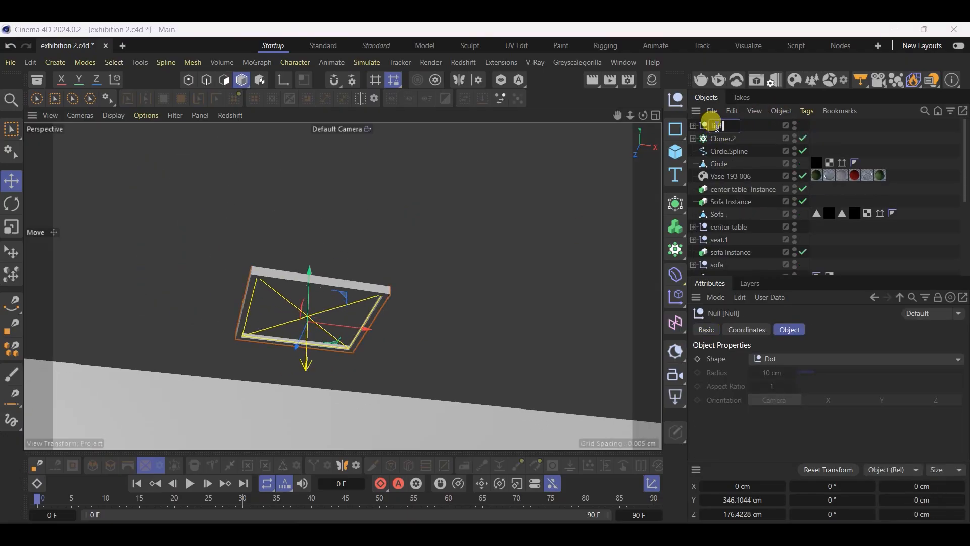
text(light source)
key(Return)
key(ctrl+s)
Add a Cloner and make the light source group its child
alt+drag(486, 293, 410, 324)
scroll(485, 276, down, 10)
alt+drag(424, 383, 457, 386)
scroll(197, 275, down, 4)
scroll(467, 302, up, 4)
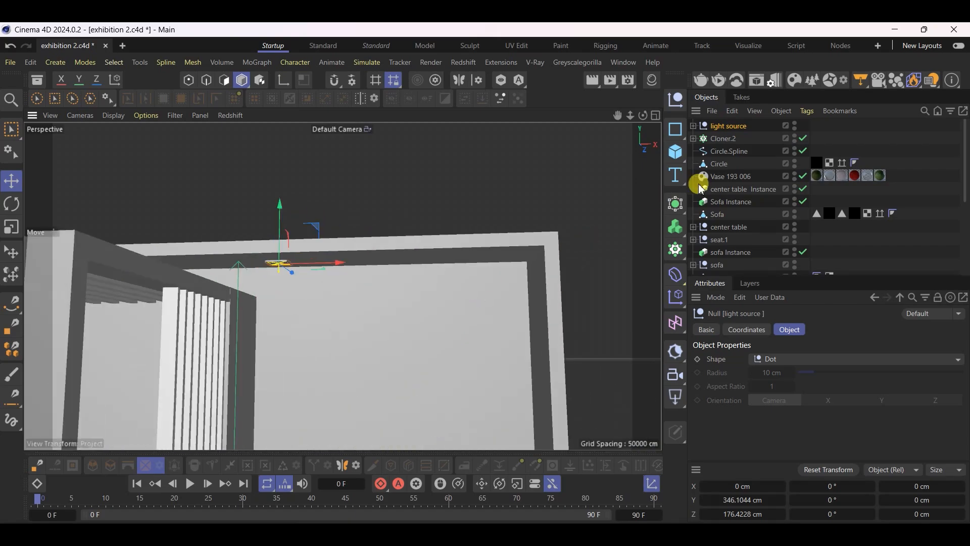
click(680, 247)
drag(726, 137, 729, 142)
click(728, 130)
mouse_move(358, 238)
alt+mouse_down()
mouse_move(343, 264)
mouse_move(281, 276)
alt+mouse_up()
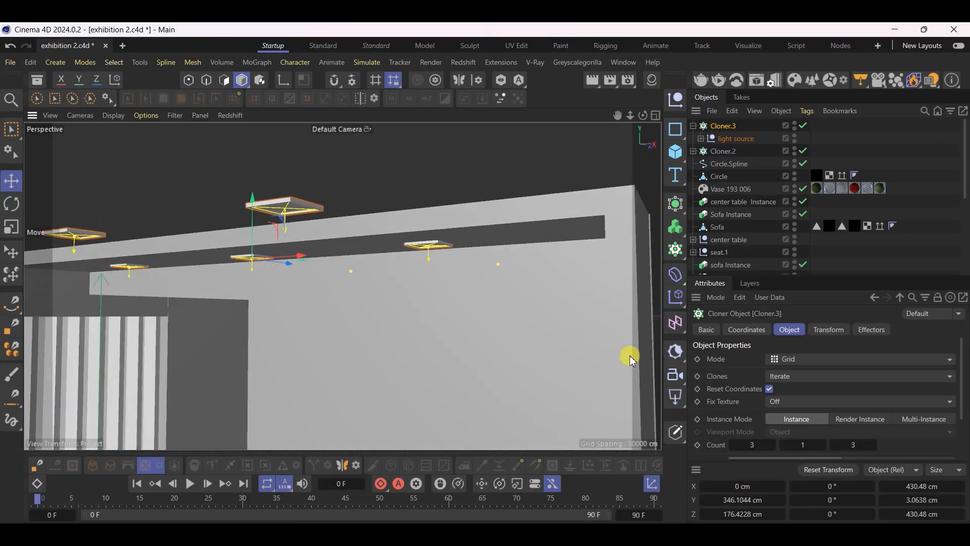
Set the cloner's grid count to 6 × 1 × 1 with a 110 cm X step to form a single row of lights
double_click(858, 444)
text(1)
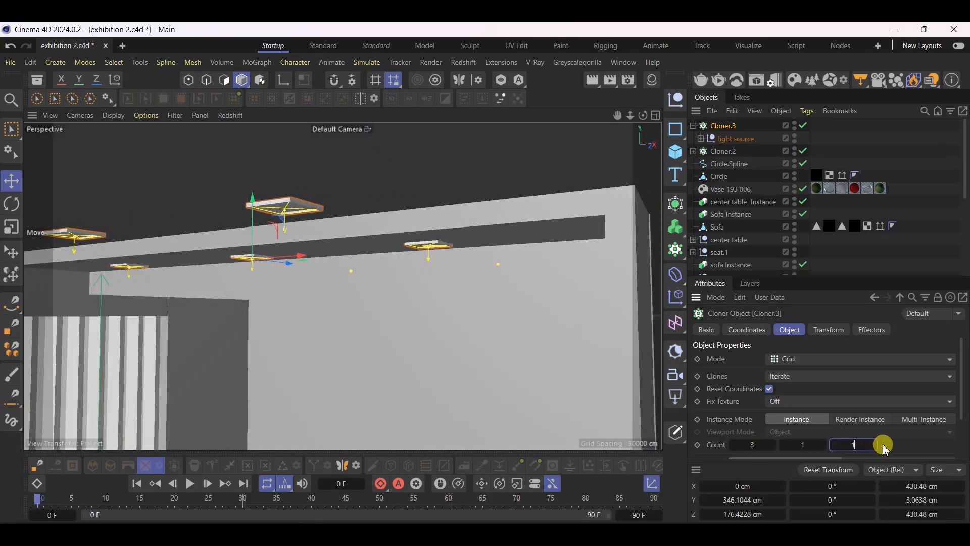
key(Return)
drag(303, 257, 489, 256)
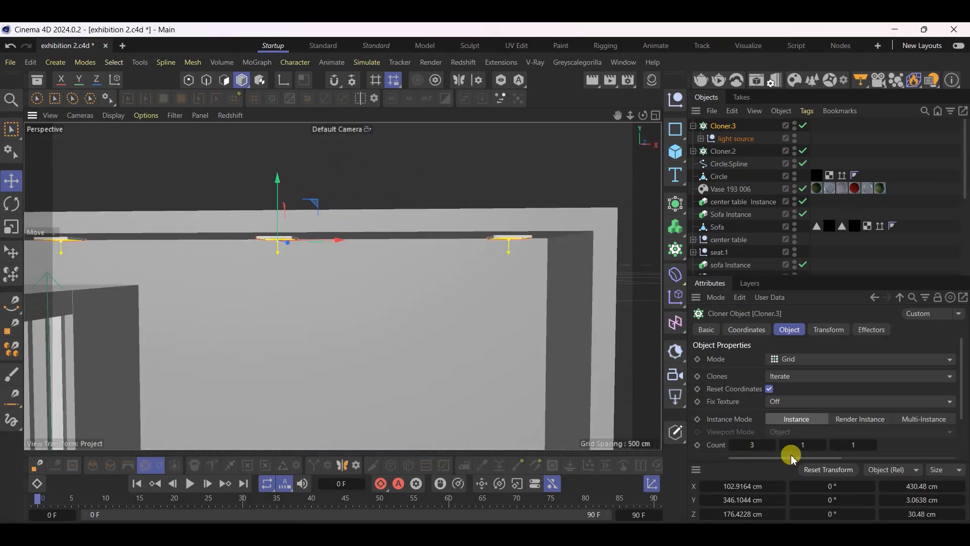
click(773, 446)
click(773, 446)
click(773, 445)
scroll(365, 245, down, 2)
scroll(455, 260, down, 3)
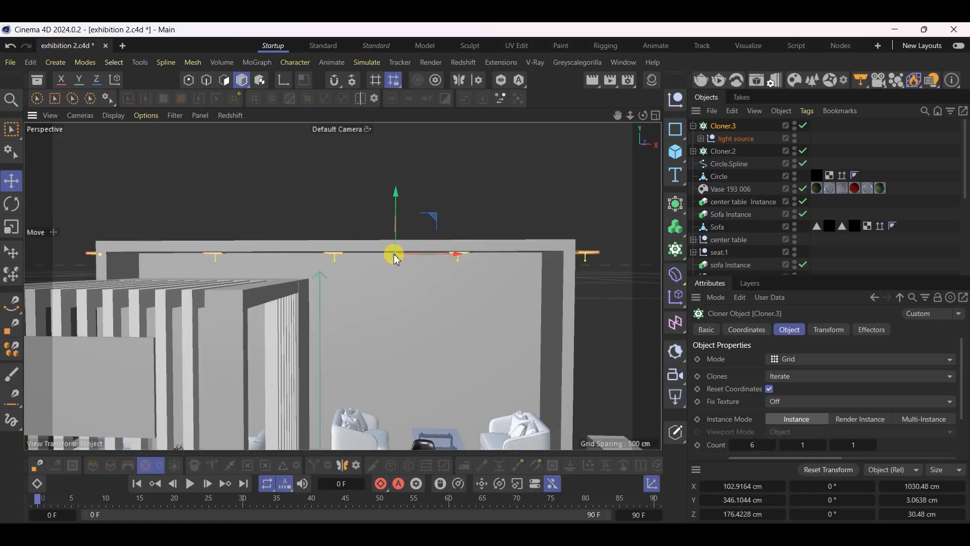
scroll(732, 404, down, 2)
drag(772, 418, 748, 418)
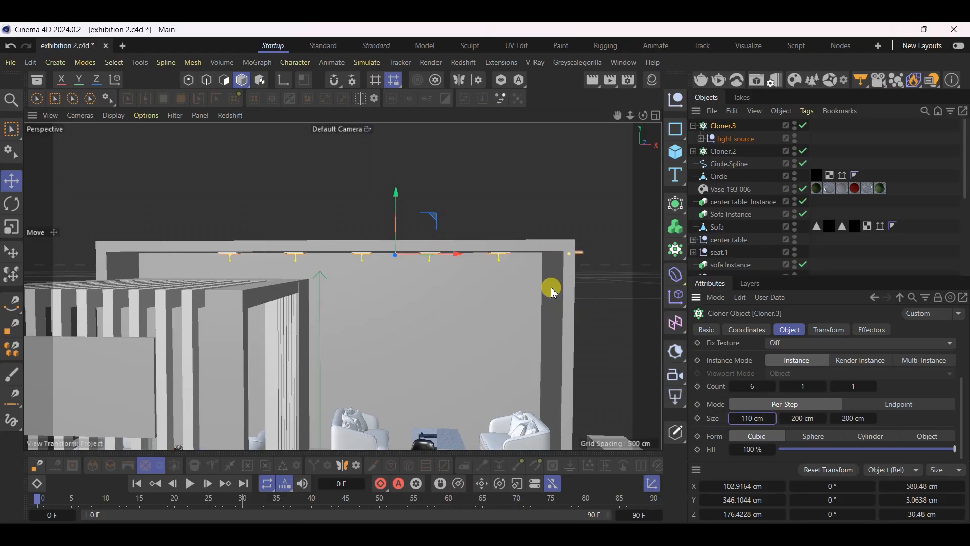
Center the row of six lights under the tall frame's ceiling at about X 0.5 cm, Z 168 cm, and save the project
drag(455, 264, 420, 293)
scroll(402, 296, up, 6)
alt+drag(408, 223, 535, 265)
scroll(520, 261, down, 4)
scroll(334, 210, down, 4)
scroll(334, 210, down, 3)
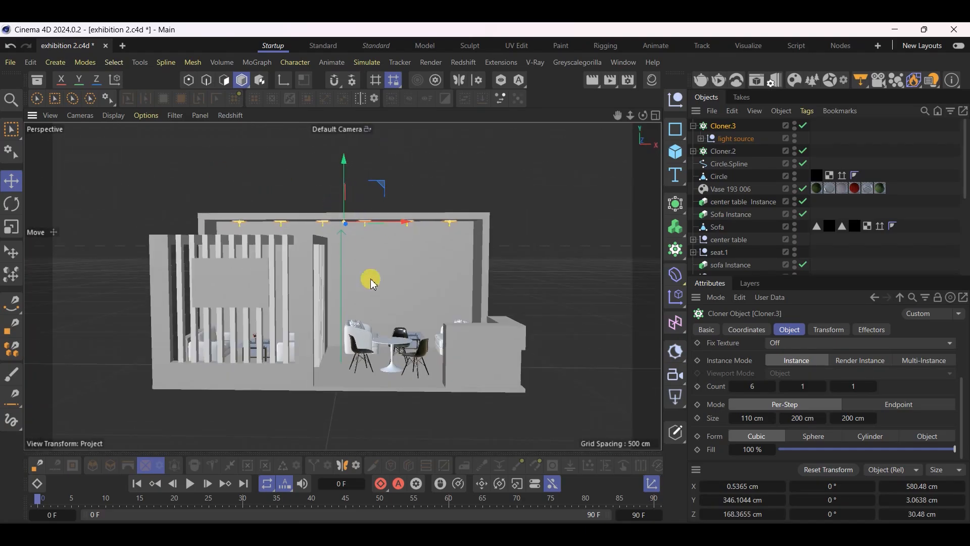
scroll(366, 323, up, 5)
alt+drag(366, 324, 368, 347)
scroll(341, 331, down, 4)
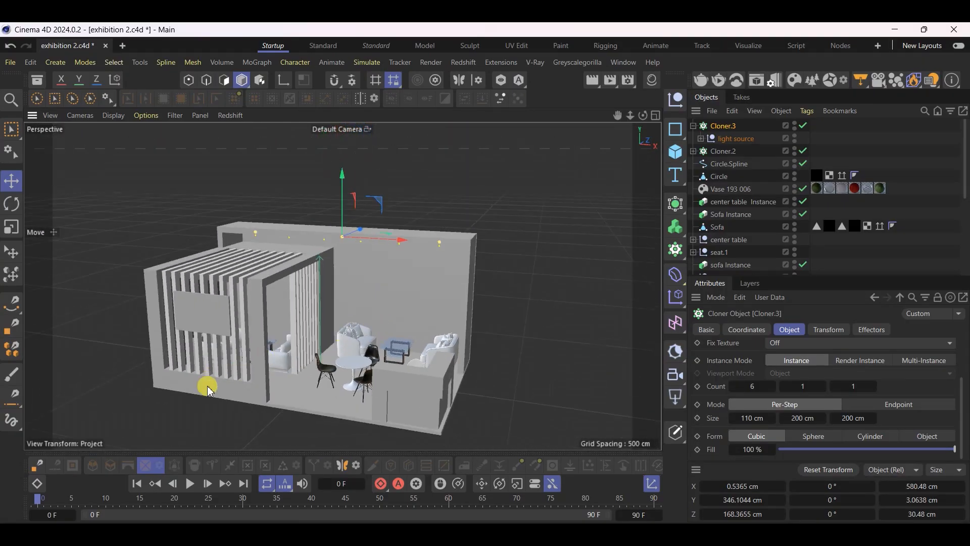
scroll(211, 386, up, 2)
key(ctrl+s)
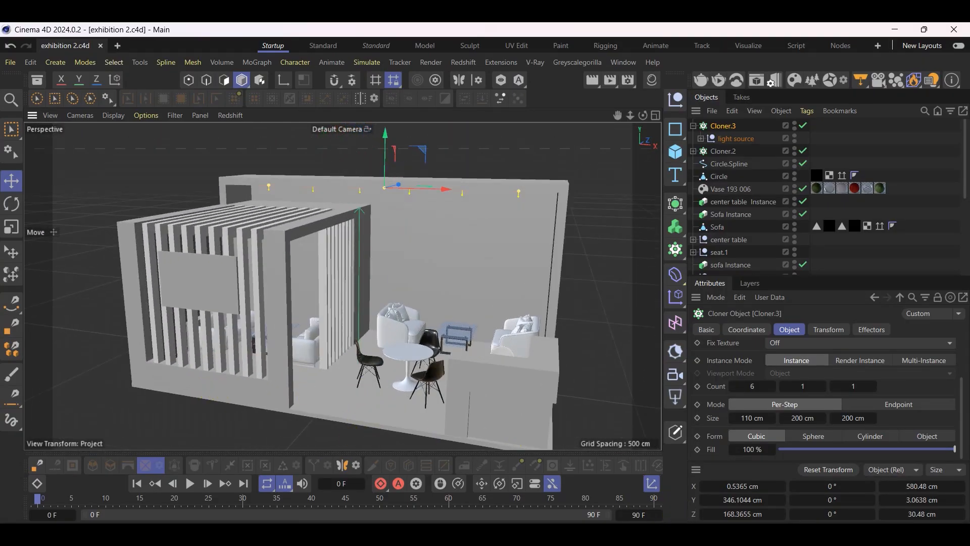
Switch to the Photos window and compare the booth reference images for the ceiling light layout over the lounge area
key(alt+Tab)
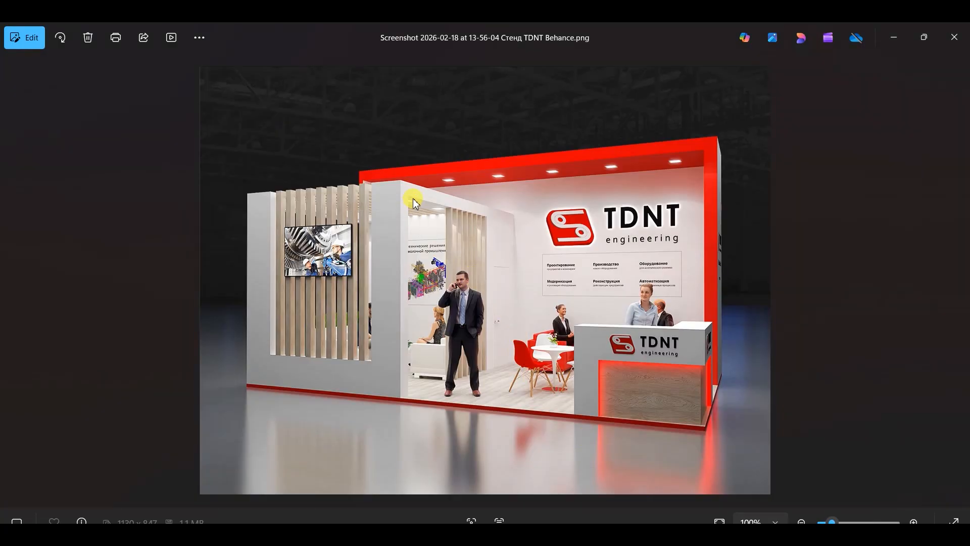
key(Left)
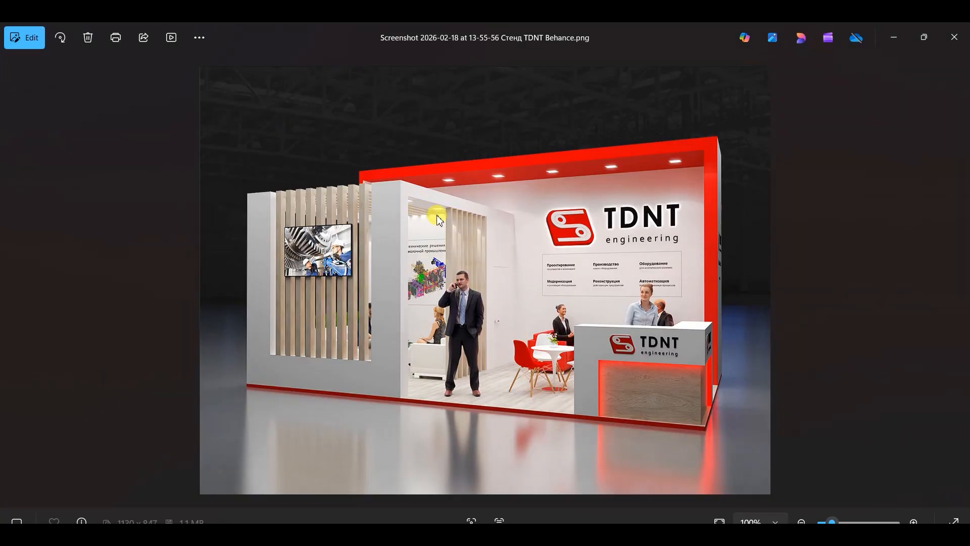
key(Right)
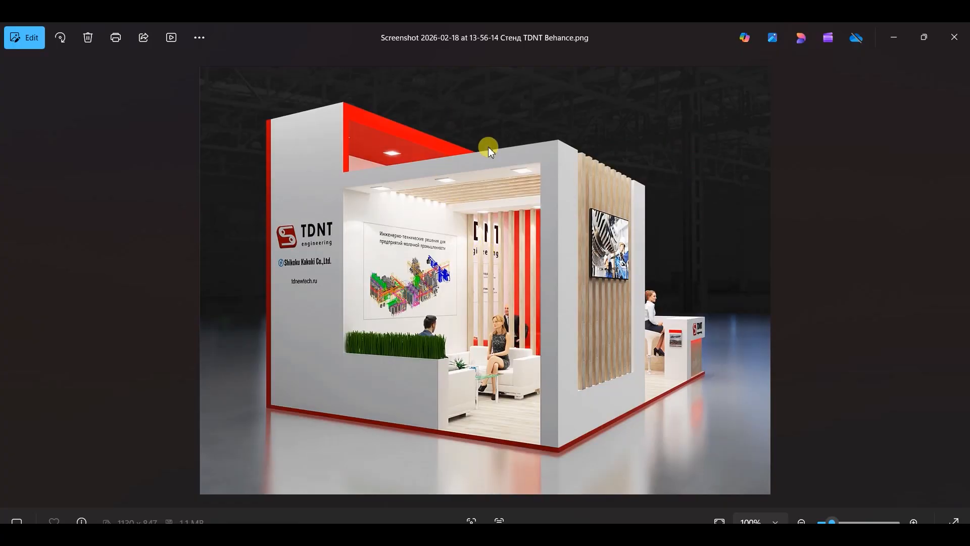
key(Right)
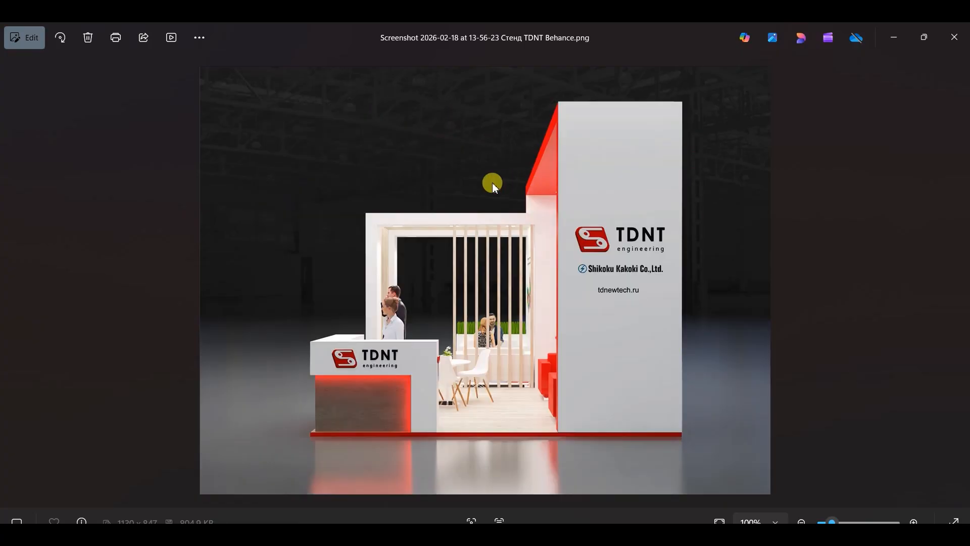
key(Left)
key(Right)
key(Left)
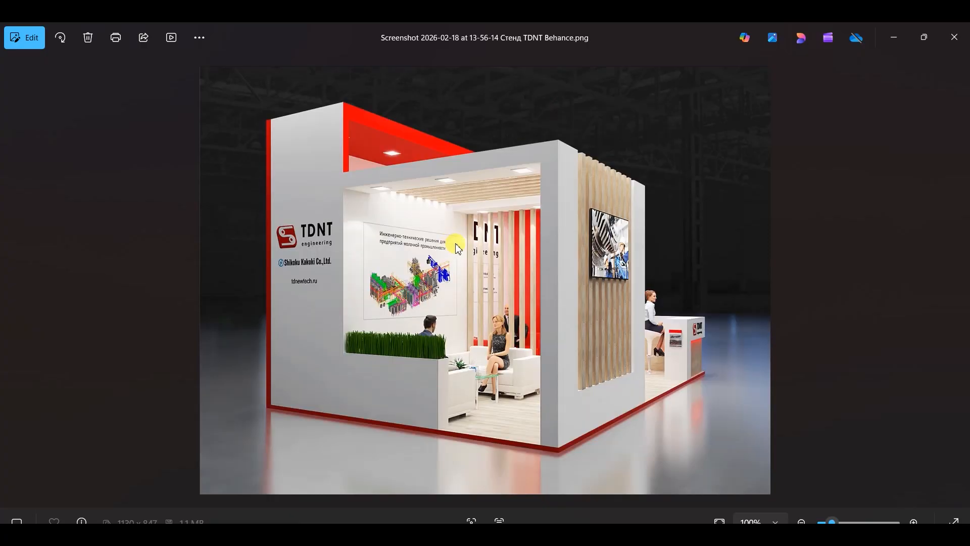
key(Right)
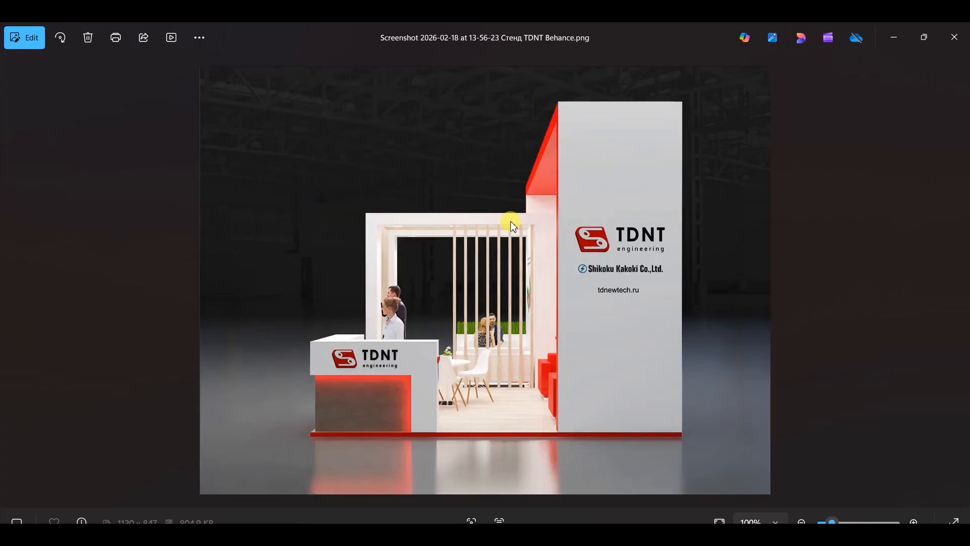
key(Left)
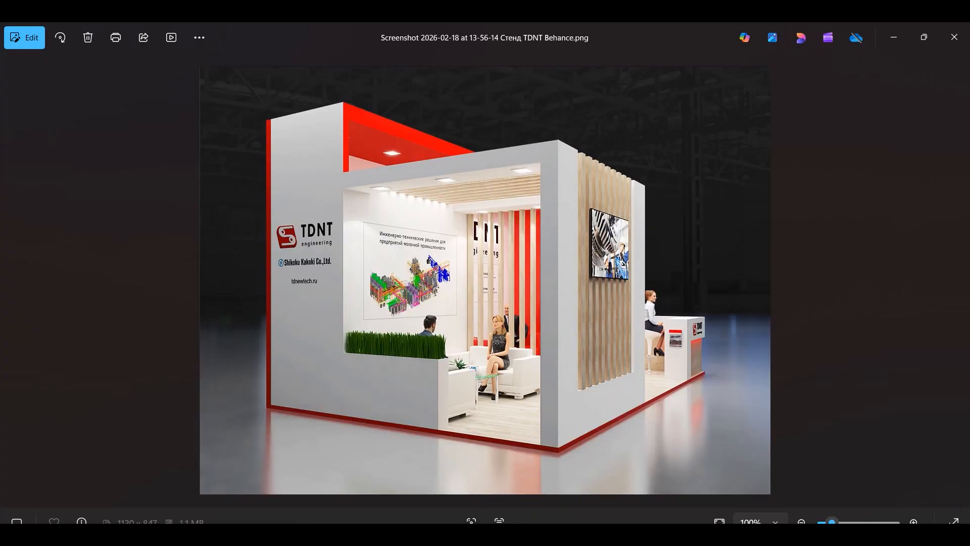
Back in Cinema 4D, duplicate the ceiling light cloner to about Z -123 cm and set the copy's X count to 3
key(alt+Tab)
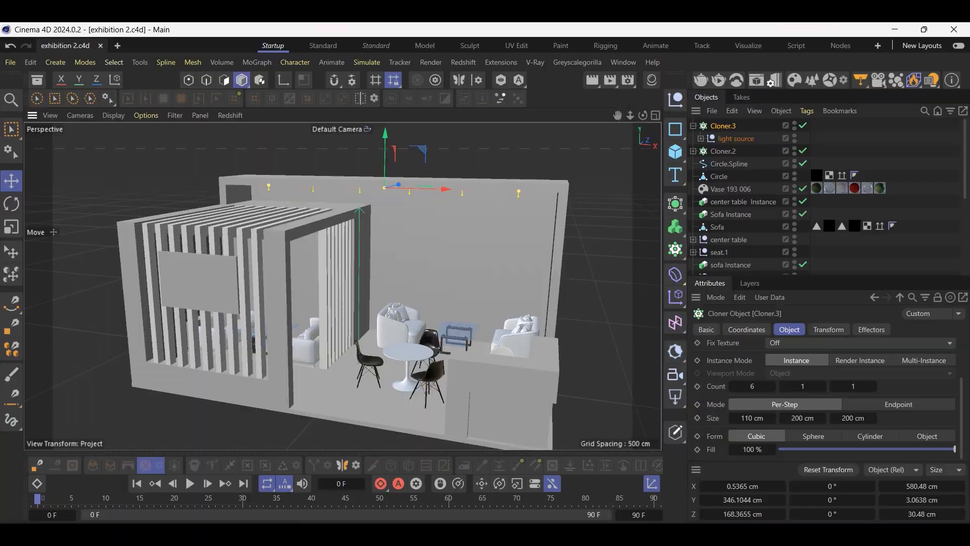
click(693, 126)
alt+drag(260, 218, 342, 216)
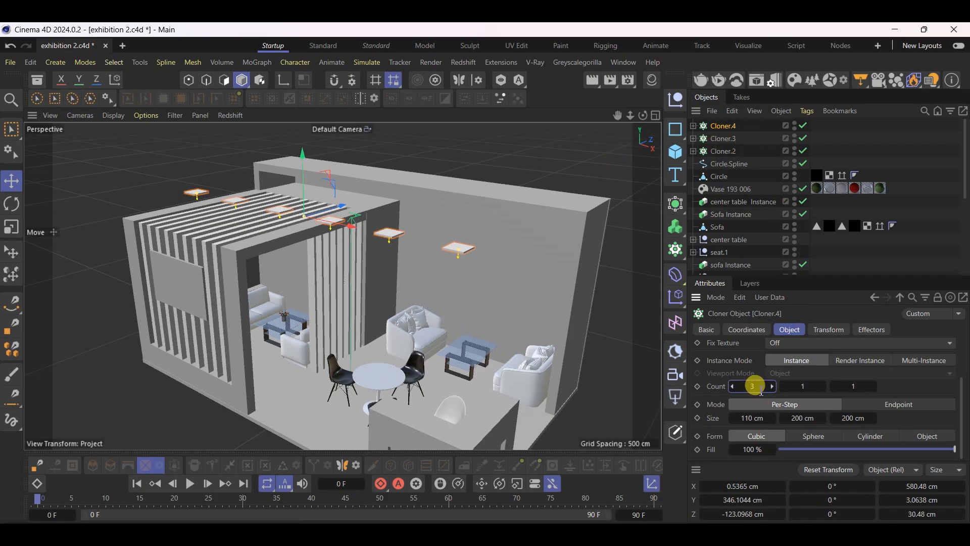
drag(761, 391, 762, 390)
Rotate the copied light row's heading to 90° and lower it to about X -59 cm, Y 283 cm at the slatted lounge frame
click(843, 485)
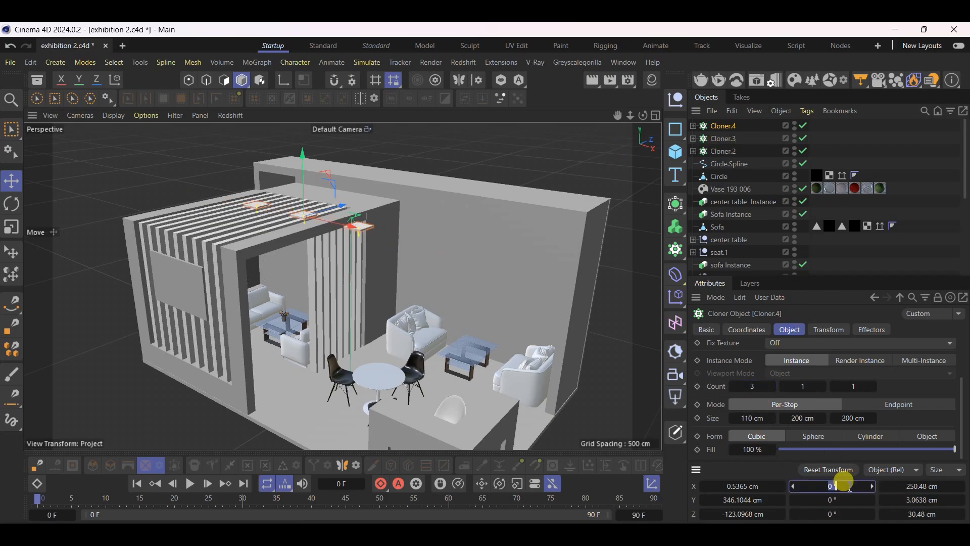
text(90)
key(Return)
scroll(284, 220, up, 6)
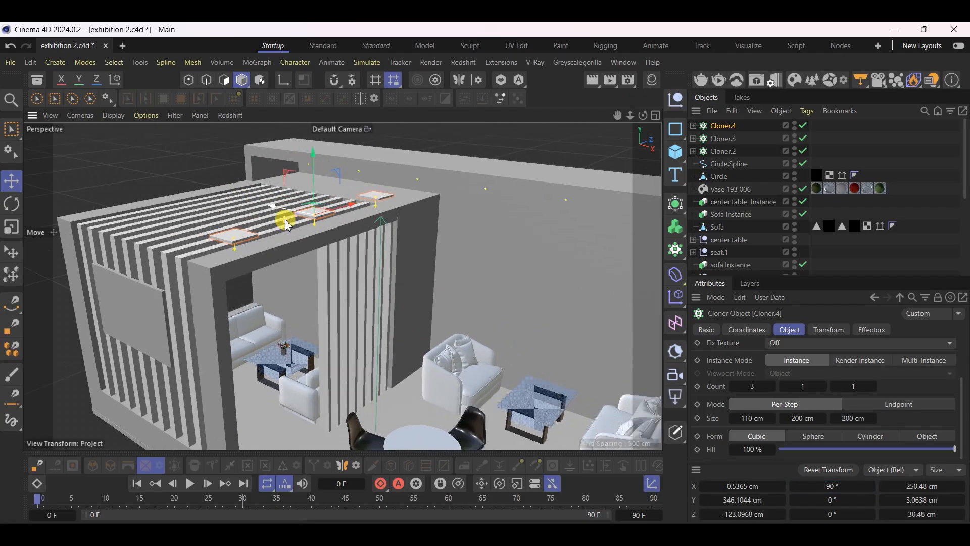
alt+drag(275, 253, 338, 277)
drag(367, 155, 246, 224)
drag(276, 196, 280, 240)
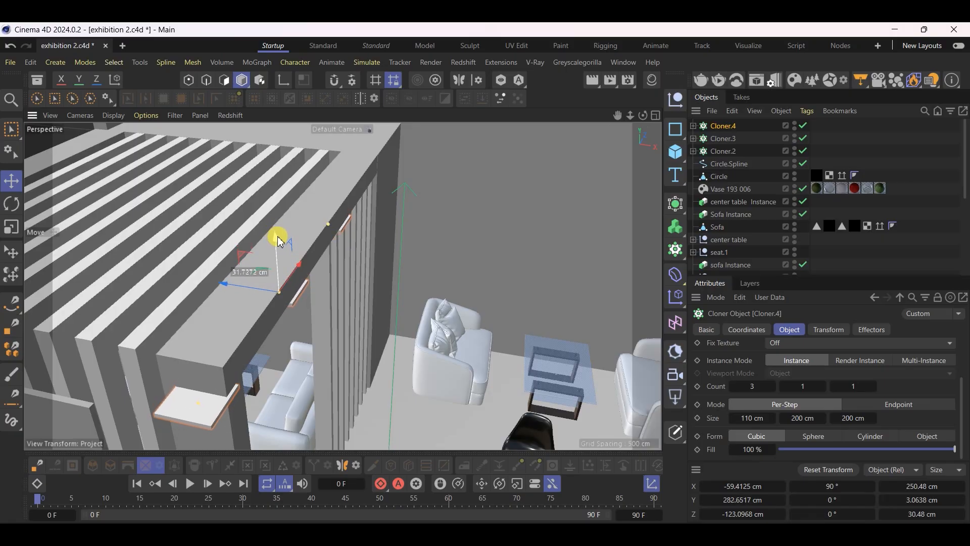
Check the lounge lights in the booth reference image and shift the copied row to about X -64 cm under the frame beam
scroll(278, 237, up, 5)
alt+drag(364, 270, 617, 342)
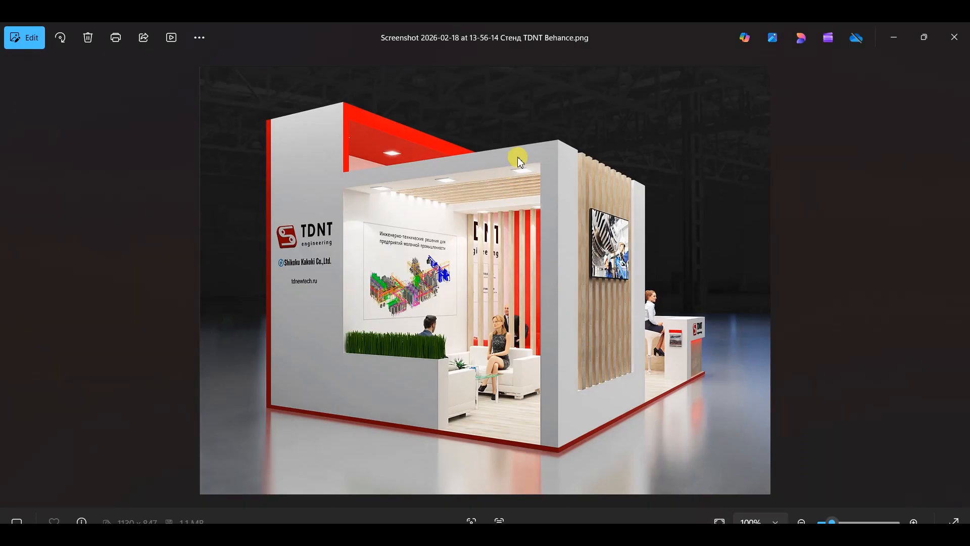
click(894, 37)
alt+drag(274, 238, 83, 229)
drag(282, 248, 246, 260)
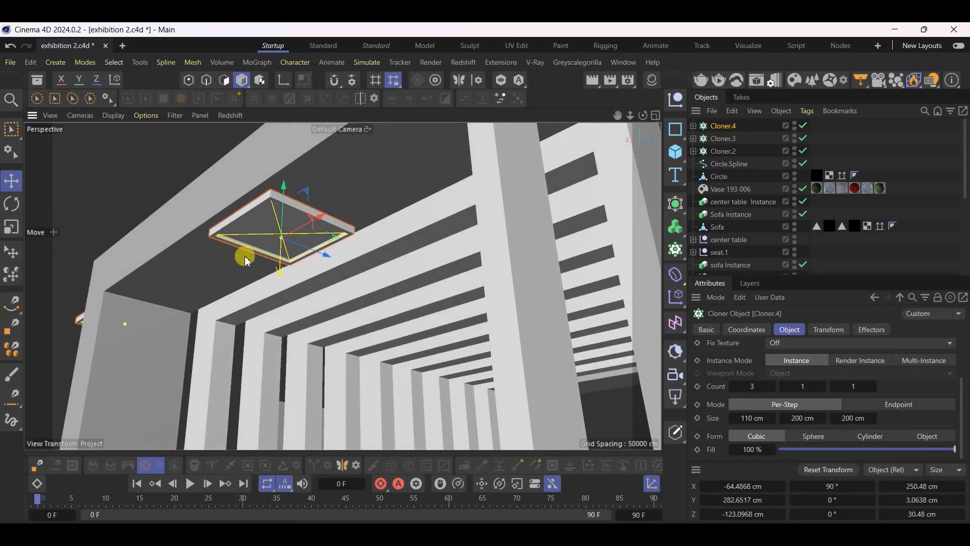
Scale the lounge light row down uniformly to about 135 cm long and 16 cm wide, comparing it with the booth reference image
click(10, 230)
mouse_move(426, 190)
mouse_down()
mouse_move(244, 248)
mouse_move(229, 264)
mouse_move(295, 228)
mouse_move(459, 222)
mouse_move(333, 167)
mouse_move(293, 195)
mouse_move(433, 225)
mouse_move(471, 254)
mouse_move(392, 254)
mouse_move(449, 253)
mouse_up()
click(712, 545)
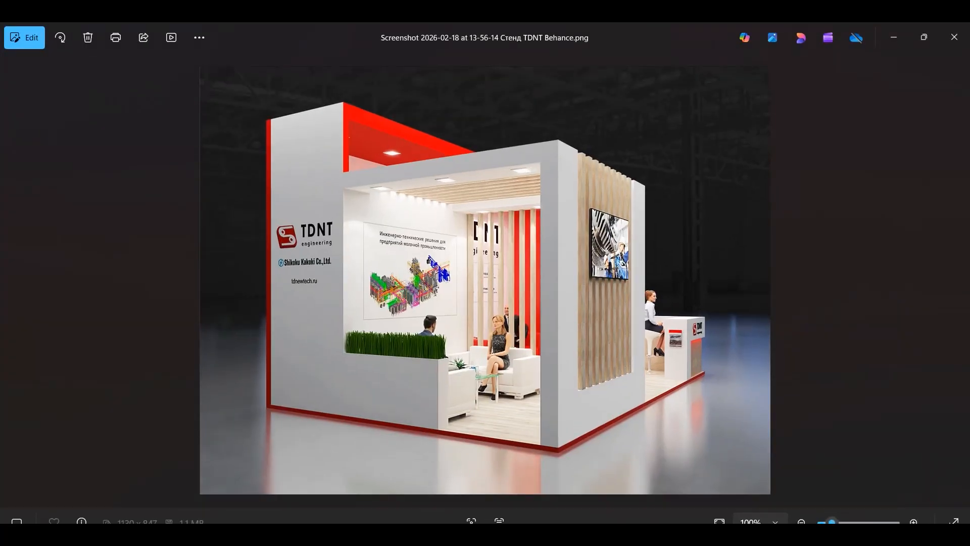
click(712, 545)
alt+drag(473, 250, 407, 282)
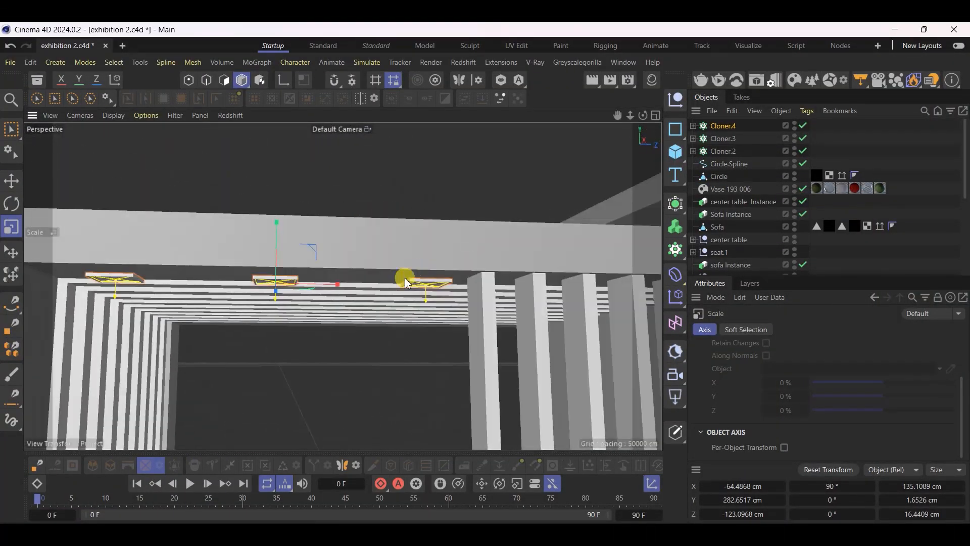
Widen the lounge lights' X spacing to a row length of about 233 cm, shift the row to about Z -58 cm and save
click(11, 181)
alt+drag(342, 288, 313, 232)
scroll(312, 229, down, 6)
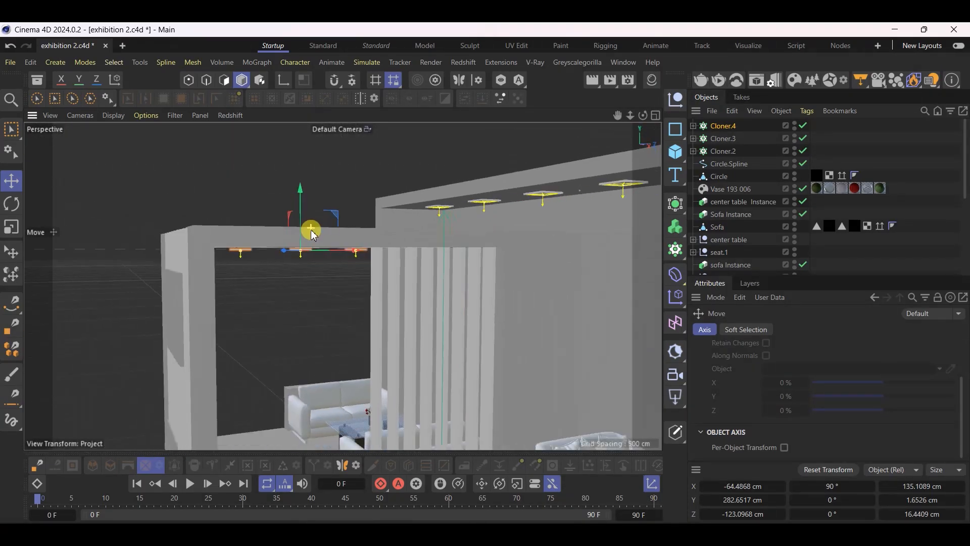
scroll(289, 391, up, 4)
alt+drag(287, 390, 388, 395)
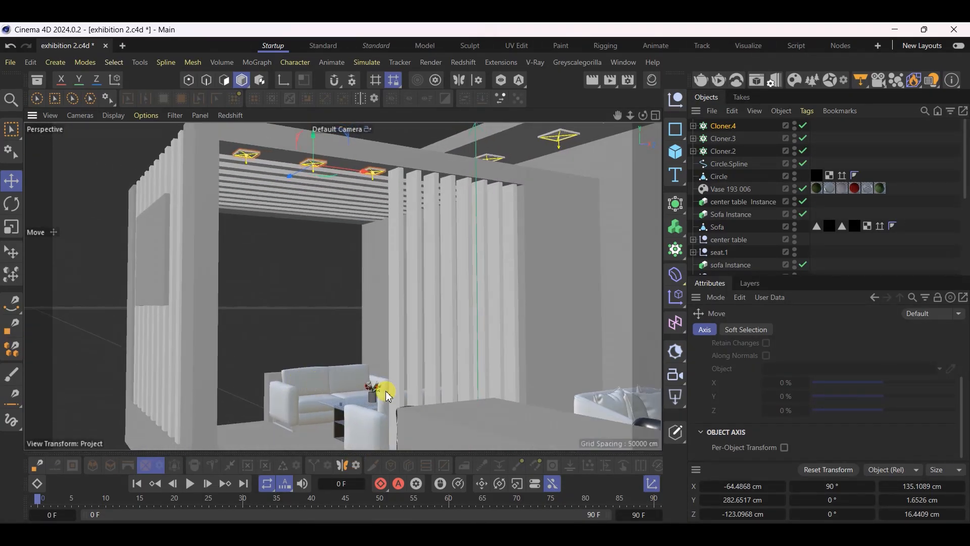
click(723, 126)
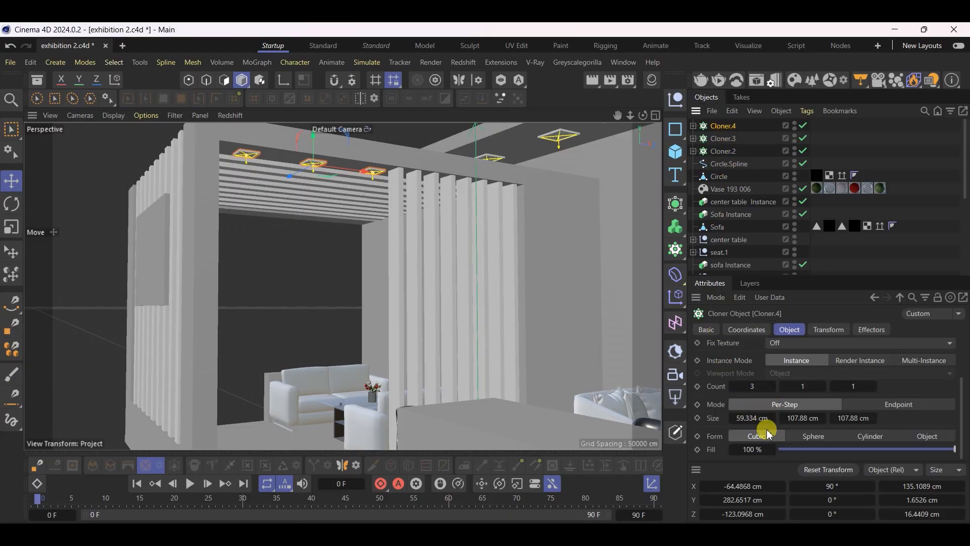
drag(763, 418, 788, 418)
drag(402, 191, 428, 199)
key(ctrl+s)
Check the slat partition in the booth reference image and scale its cloned slat to about 8.75 cm deep
key(alt+Tab)
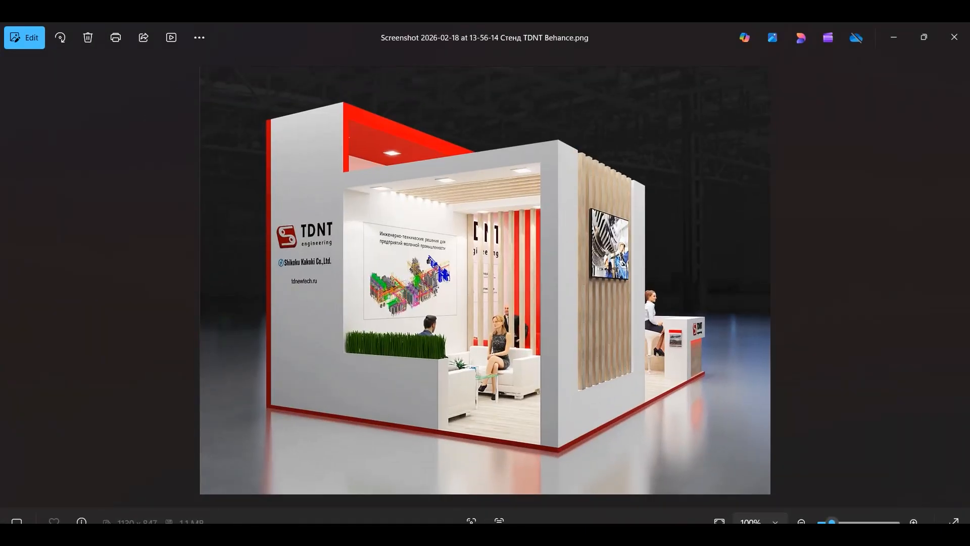
key(alt+Tab)
scroll(413, 217, up, 6)
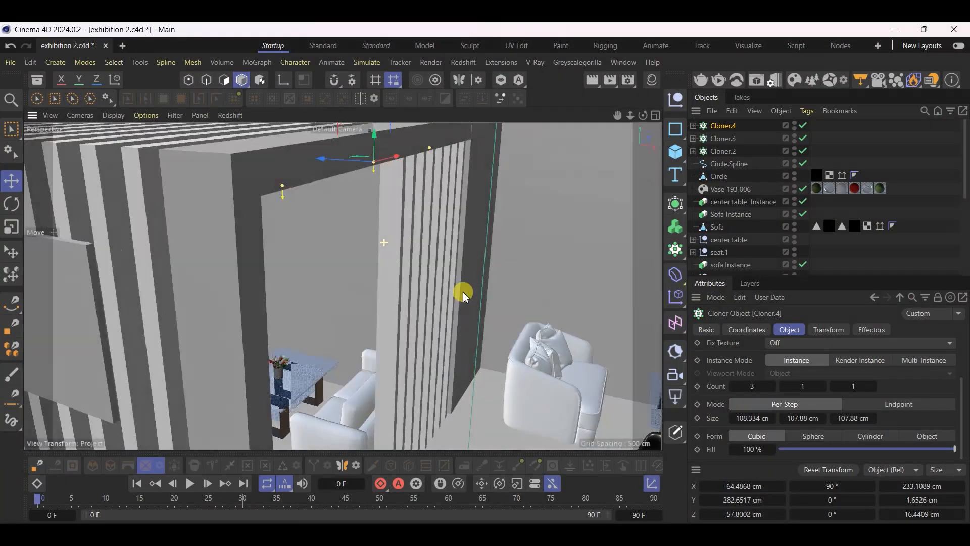
alt+drag(465, 297, 393, 278)
click(388, 260)
scroll(398, 188, down, 4)
scroll(429, 369, up, 4)
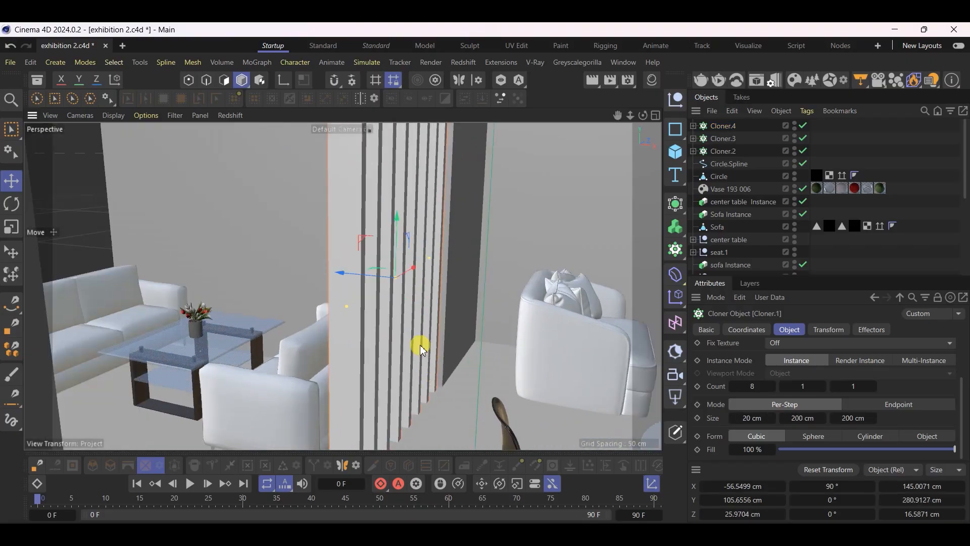
scroll(796, 191, down, 5)
click(720, 181)
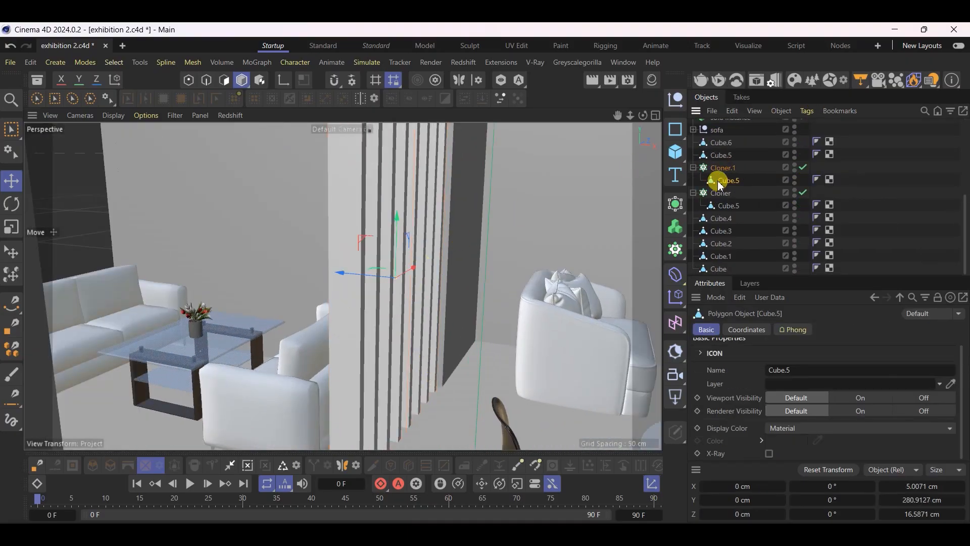
scroll(296, 292, down, 4)
scroll(324, 308, up, 4)
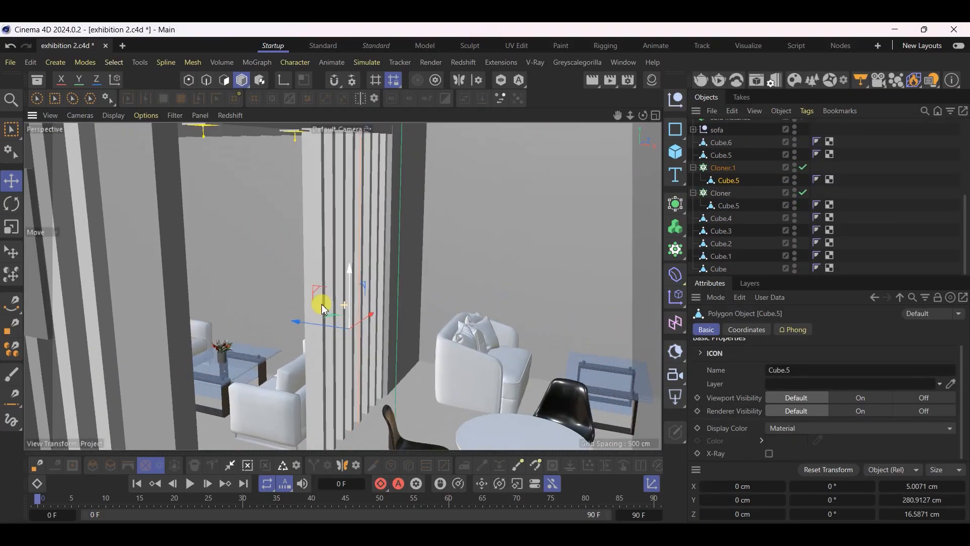
click(12, 226)
drag(283, 312, 322, 340)
Move the slat partition cloner to about X -50.9 cm
click(11, 182)
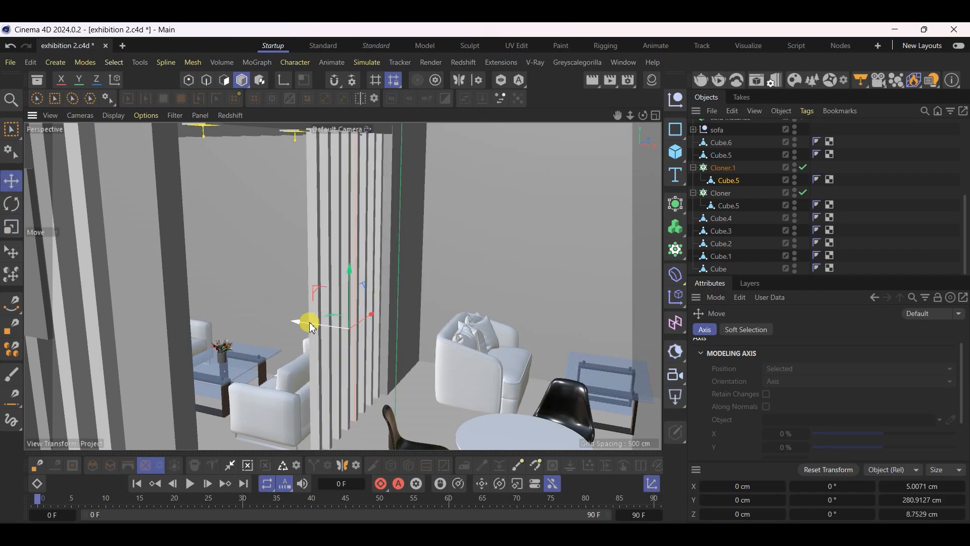
click(704, 166)
drag(298, 324, 306, 332)
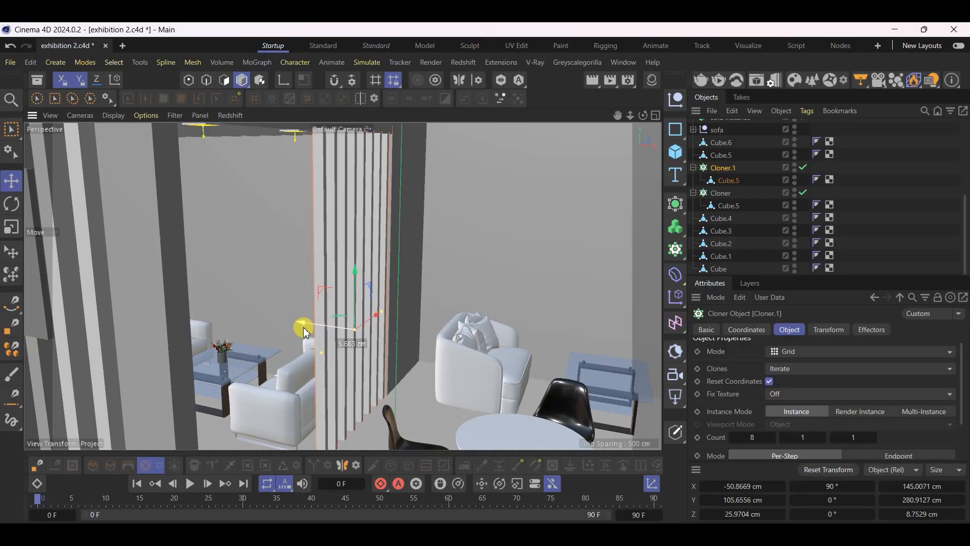
Check the slat partition's alignment from several sides of the lounge and nudge its cloner to about X -50.2 cm
scroll(377, 353, down, 5)
scroll(379, 228, up, 4)
alt+drag(311, 216, 384, 175)
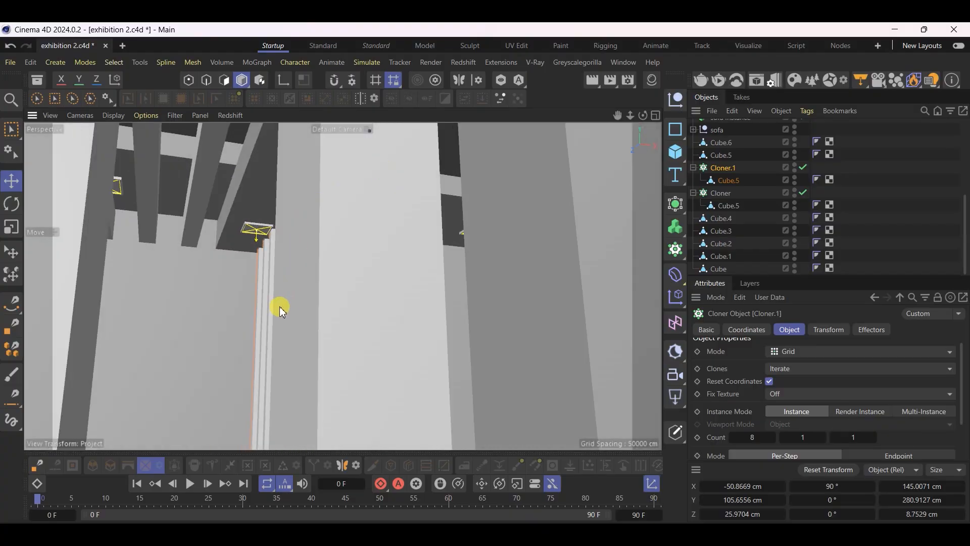
scroll(279, 308, up, 4)
alt+drag(288, 342, 365, 394)
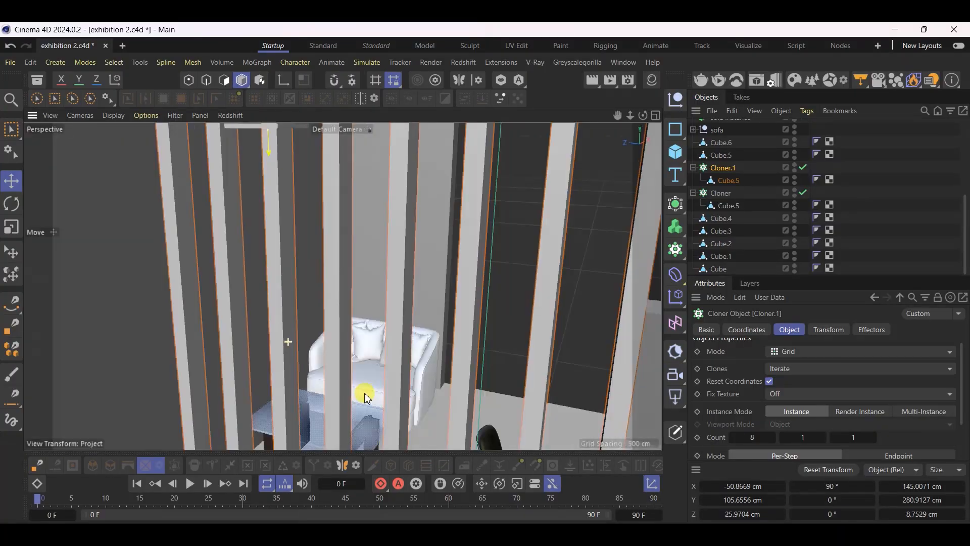
scroll(452, 260, down, 8)
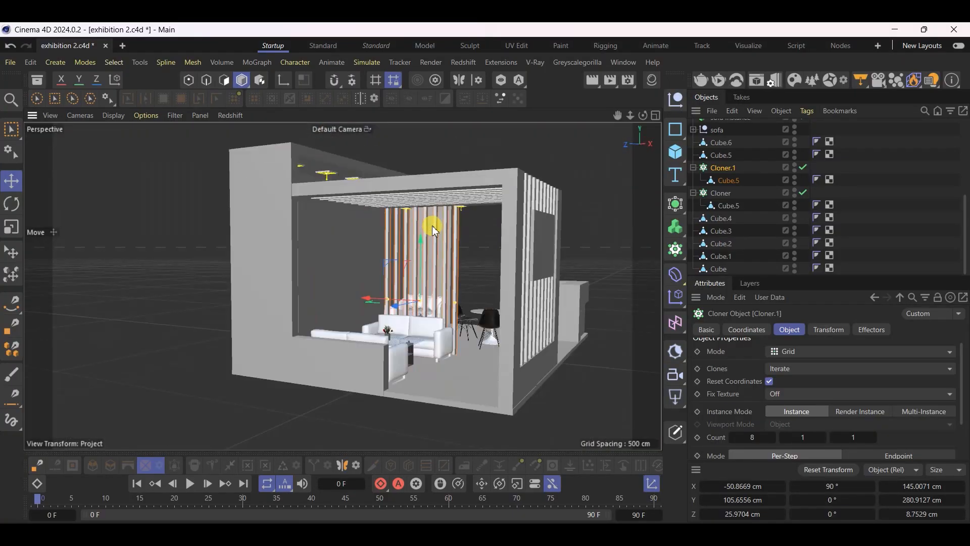
scroll(409, 380, up, 4)
scroll(408, 380, up, 5)
alt+middle_drag(460, 316, 528, 376)
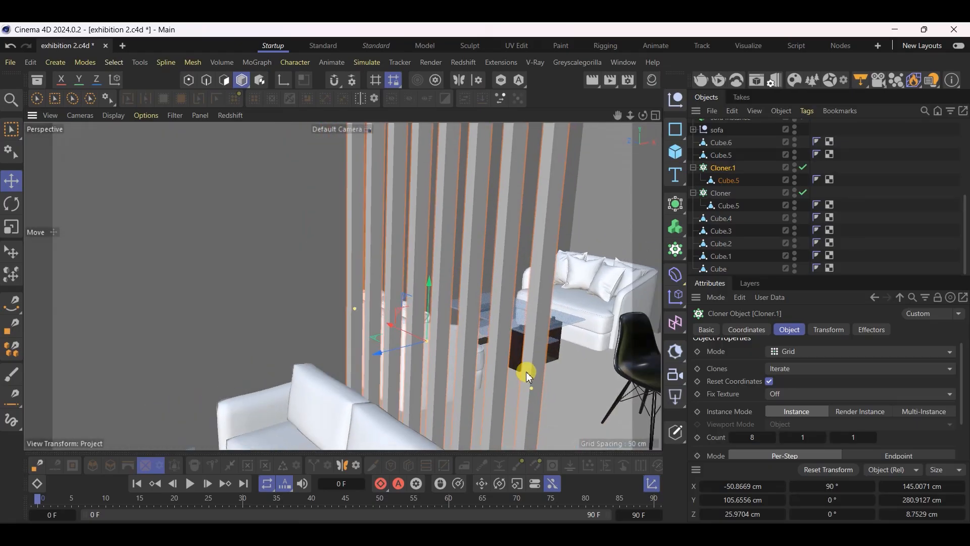
drag(618, 120, 342, 286)
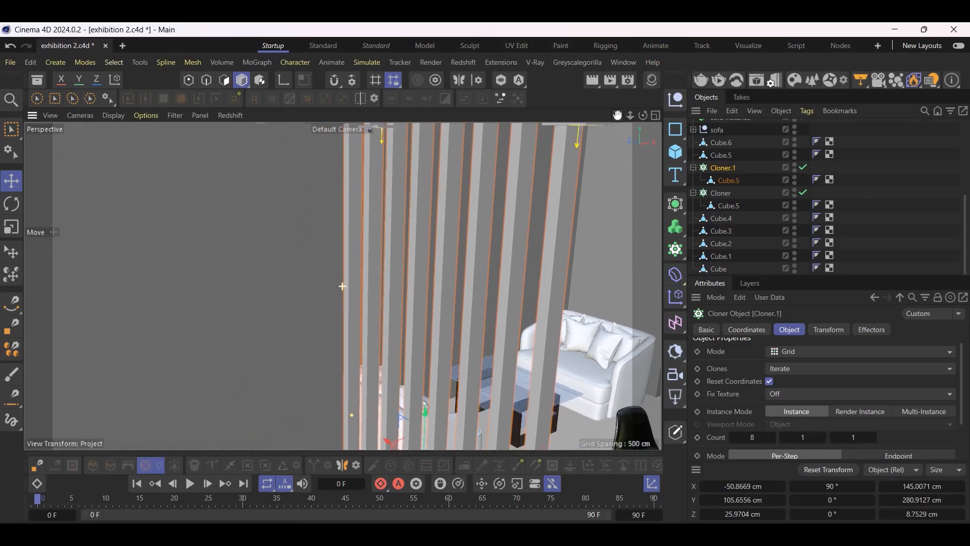
alt+drag(482, 264, 480, 245)
drag(631, 116, 617, 122)
alt+drag(538, 150, 294, 223)
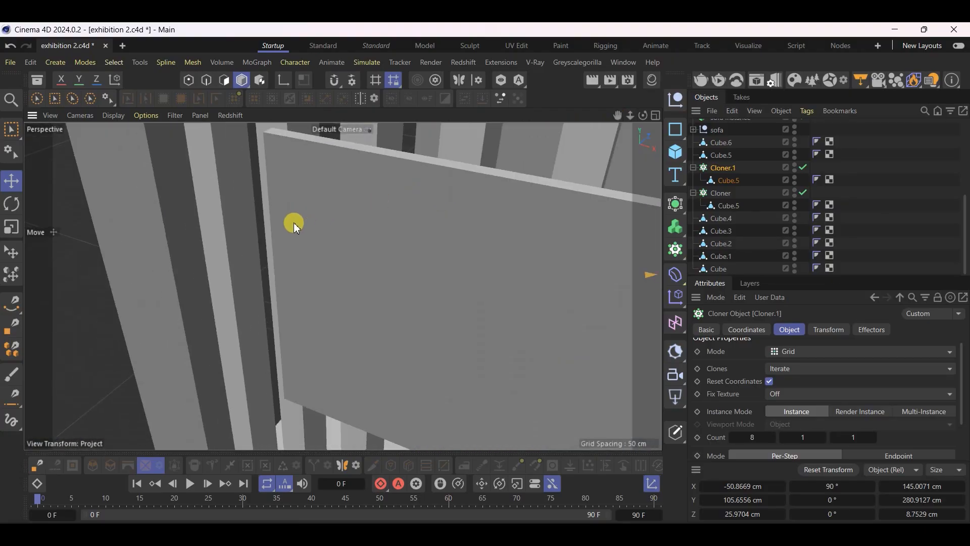
scroll(295, 223, down, 10)
scroll(427, 172, up, 4)
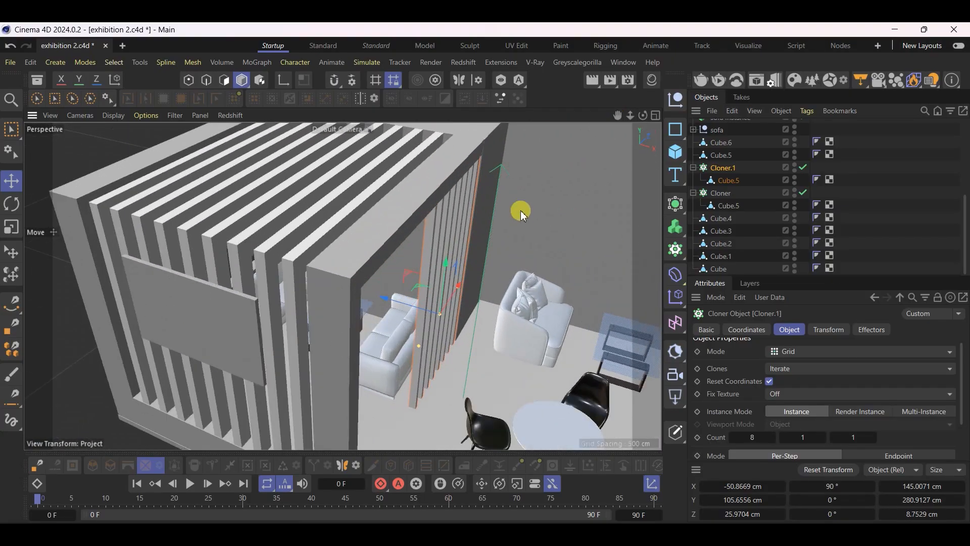
scroll(522, 213, up, 3)
drag(350, 358, 537, 278)
scroll(470, 383, down, 4)
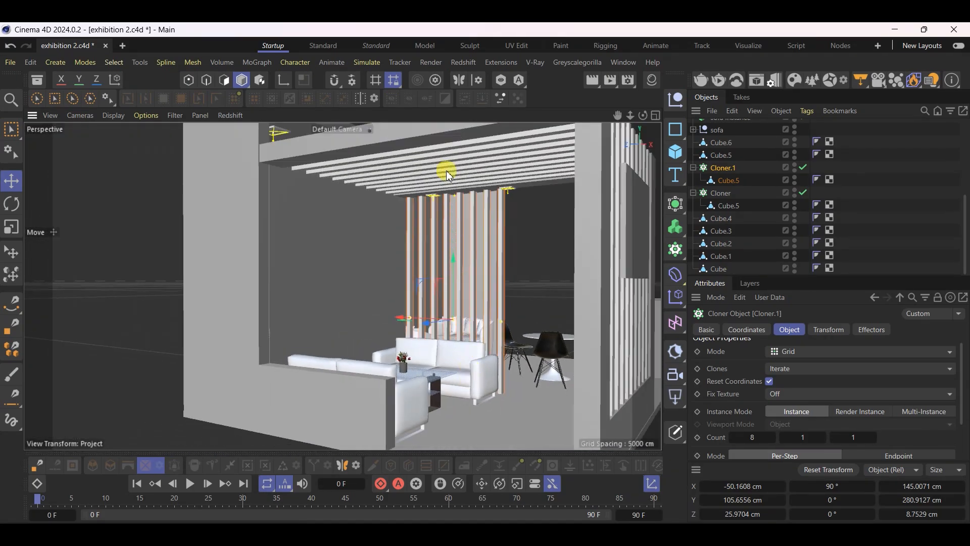
Create an instance of the three-light lounge row cloner
scroll(446, 192, up, 8)
alt+drag(377, 190, 400, 244)
scroll(414, 194, down, 3)
scroll(414, 194, down, 8)
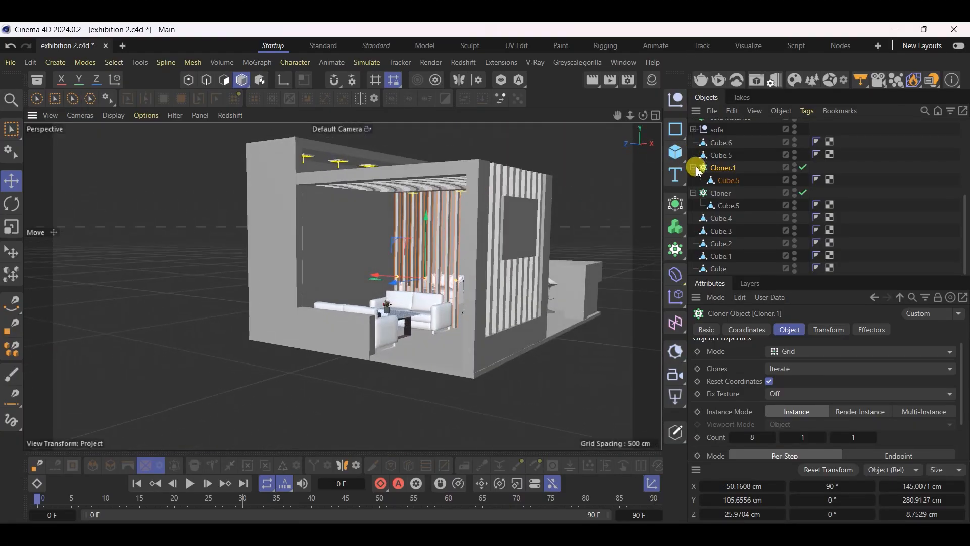
scroll(699, 172, up, 5)
click(712, 127)
scroll(420, 191, up, 4)
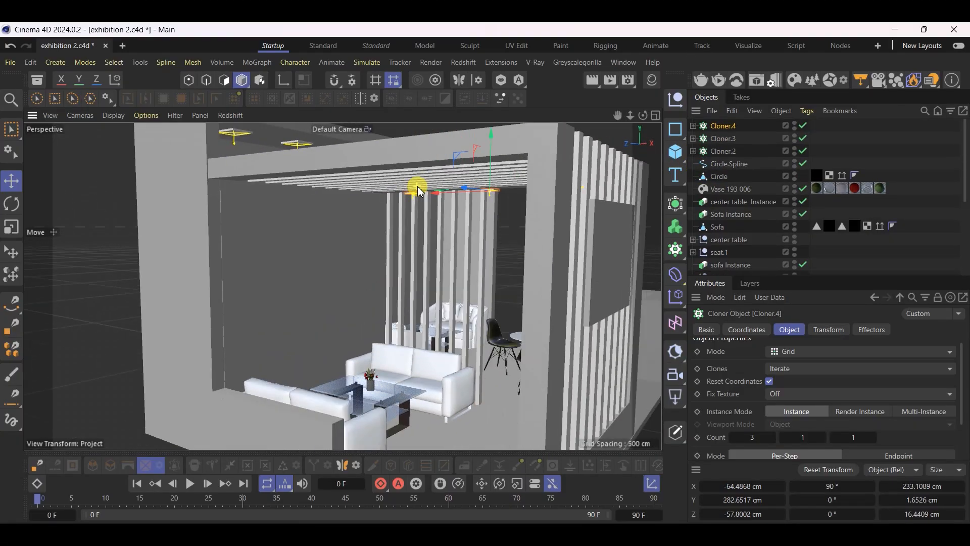
click(676, 205)
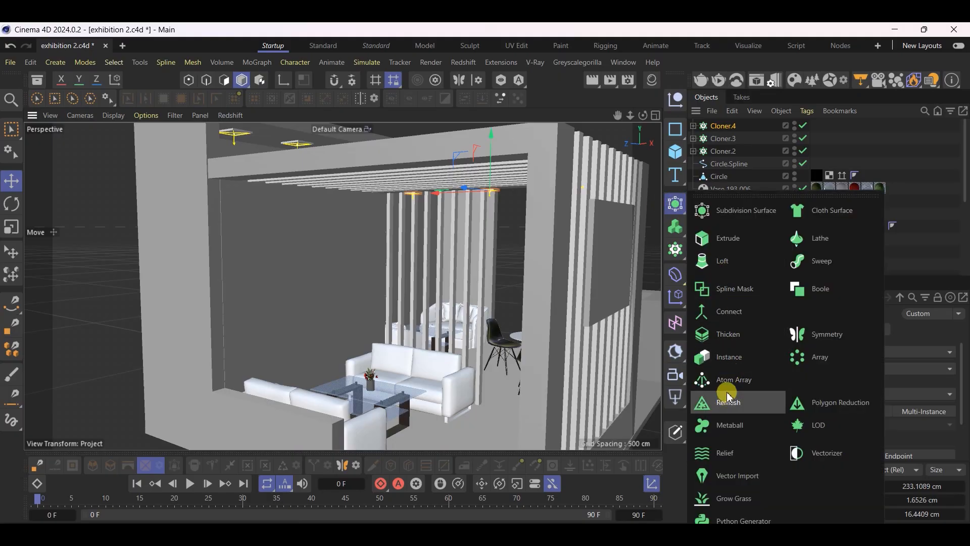
click(732, 359)
Move the light row instance to about X -346 cm, under the beam on the lounge's opposite side
scroll(510, 194, up, 4)
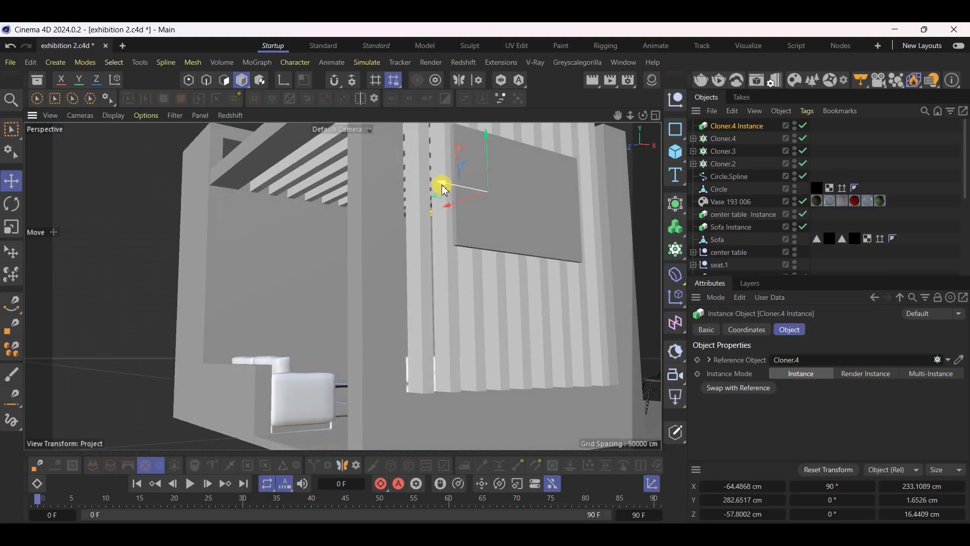
drag(342, 184, 293, 153)
scroll(314, 129, up, 10)
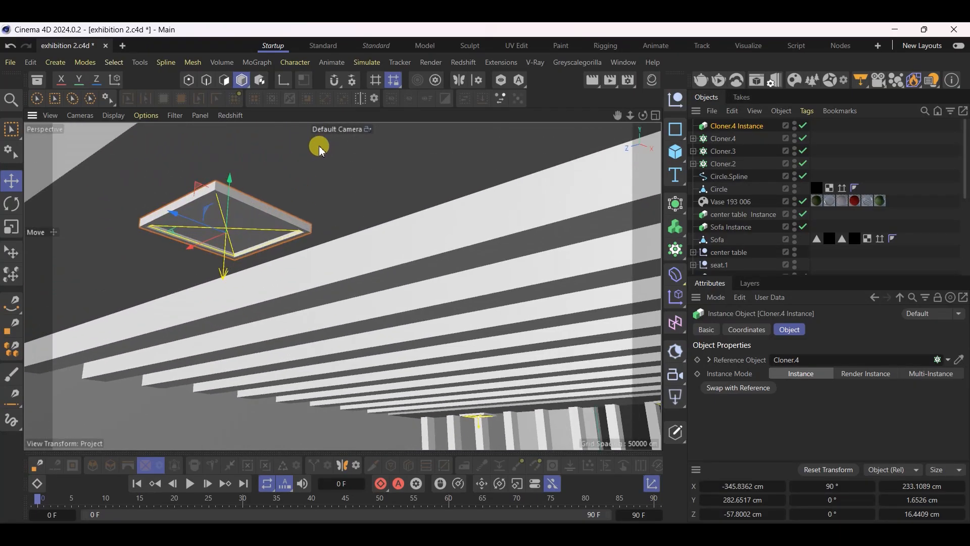
scroll(319, 147, down, 12)
alt+drag(312, 151, 157, 193)
scroll(293, 207, down, 12)
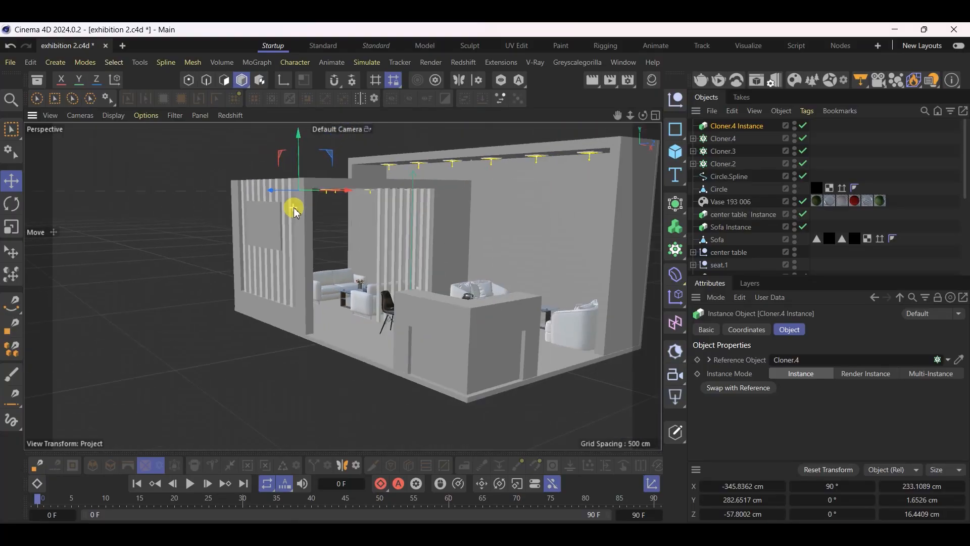
Scale the main ceiling's six-light cloner down uniformly to about 518 cm long and 27 cm wide
scroll(448, 207, up, 15)
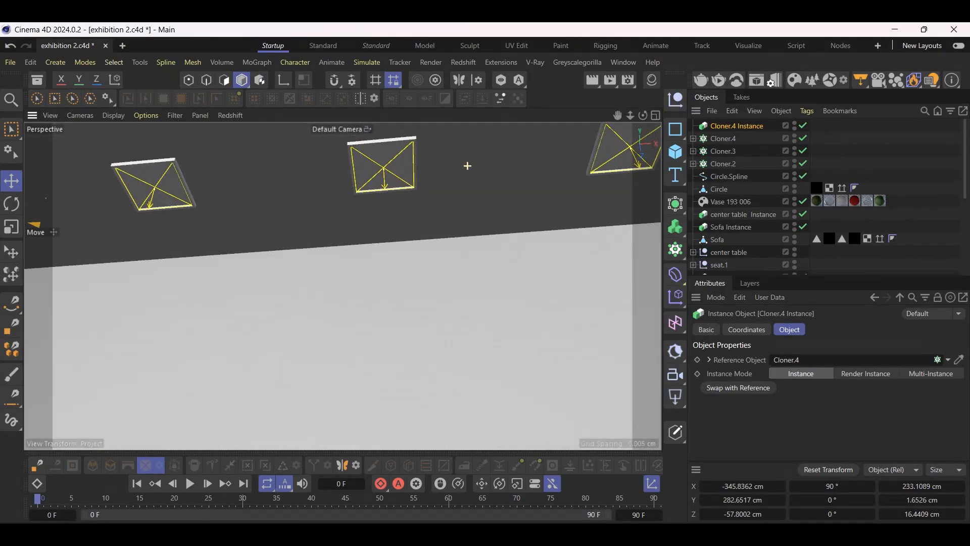
alt+drag(468, 166, 320, 170)
click(375, 157)
alt+drag(375, 157, 408, 177)
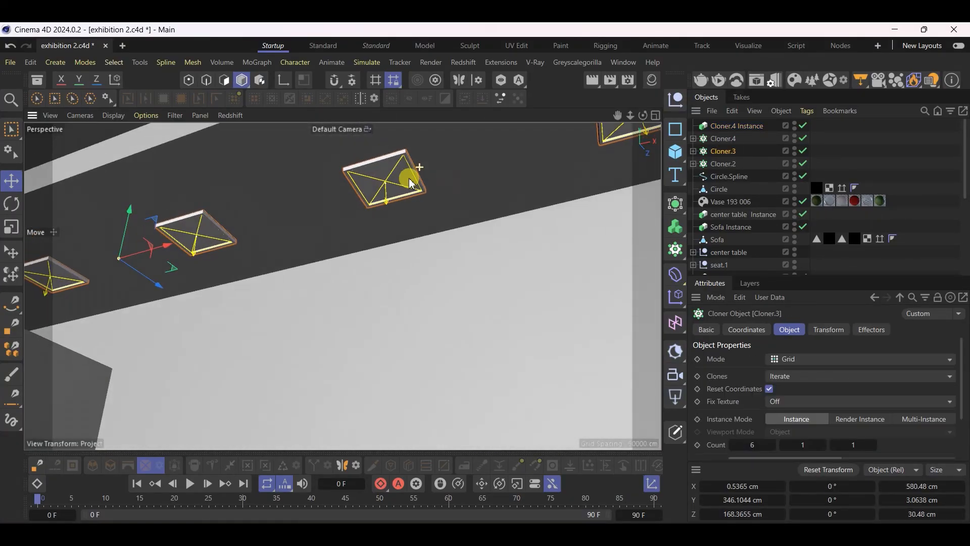
click(714, 151)
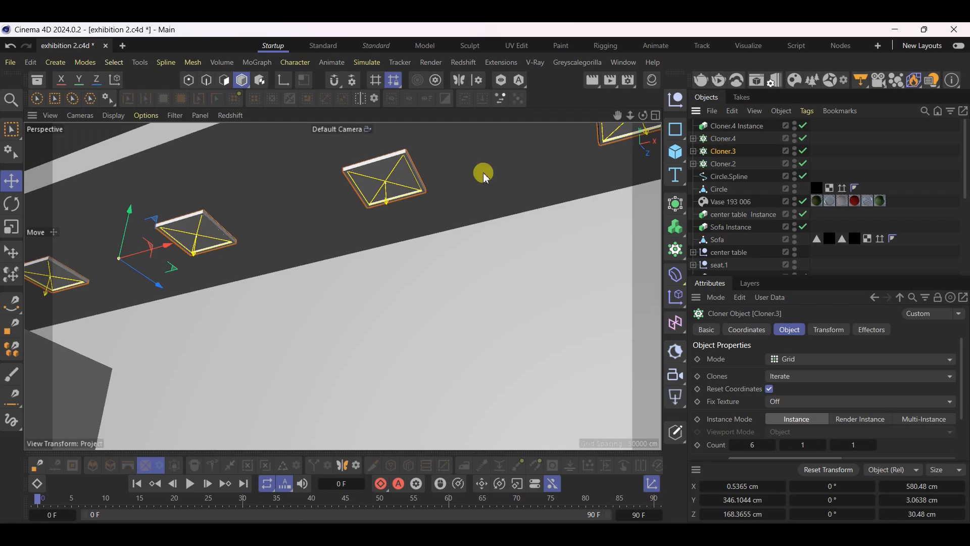
click(11, 227)
drag(519, 255, 283, 241)
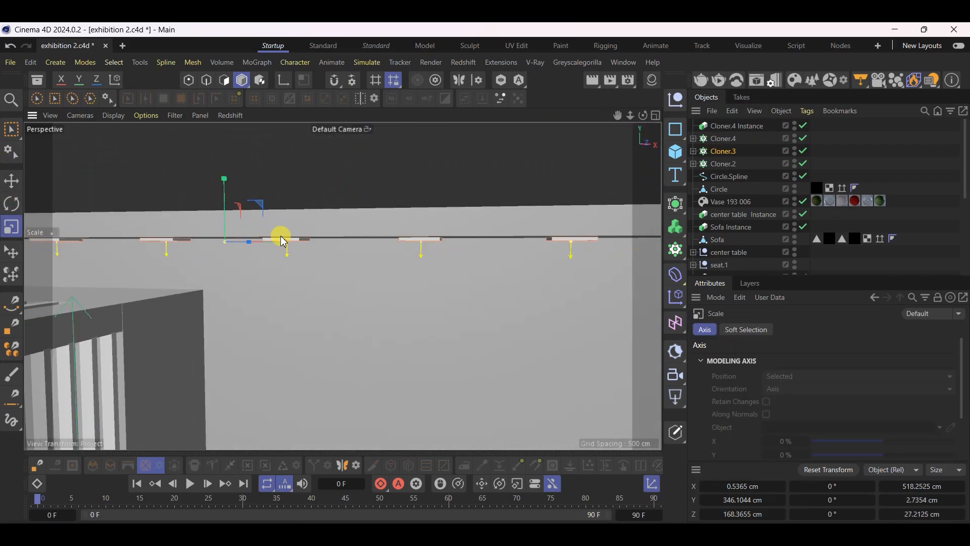
Raise the scaled six-light row slightly to about Y 346.3 cm, against the main ceiling's underside
scroll(284, 237, up, 9)
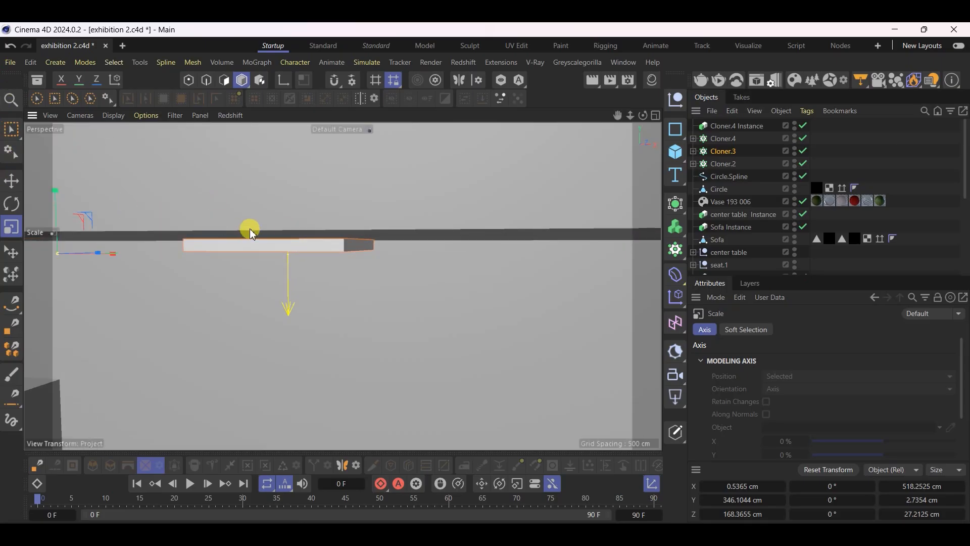
click(11, 180)
drag(59, 198, 54, 191)
scroll(368, 211, down, 7)
scroll(368, 211, down, 10)
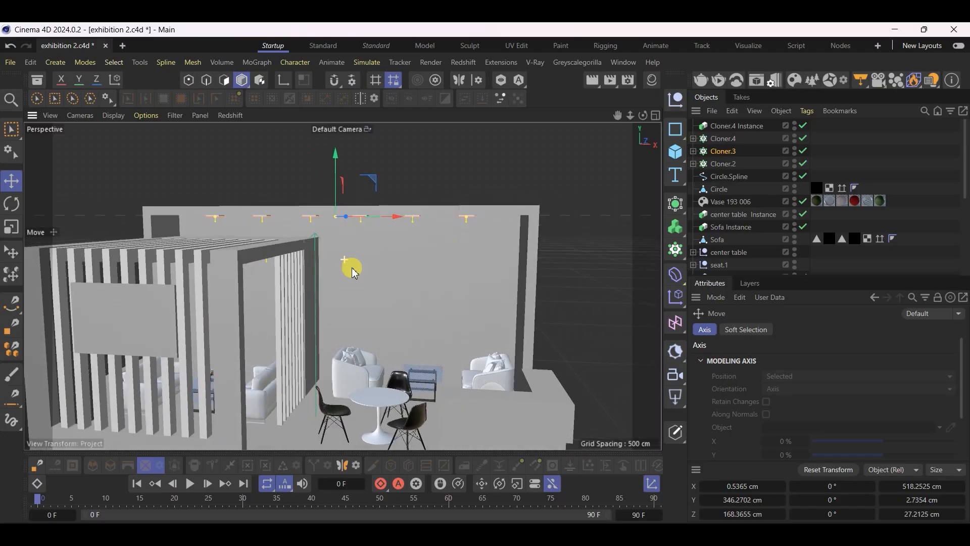
Set the six-light cloner's X step size to about 116.2 cm and save the project
click(723, 151)
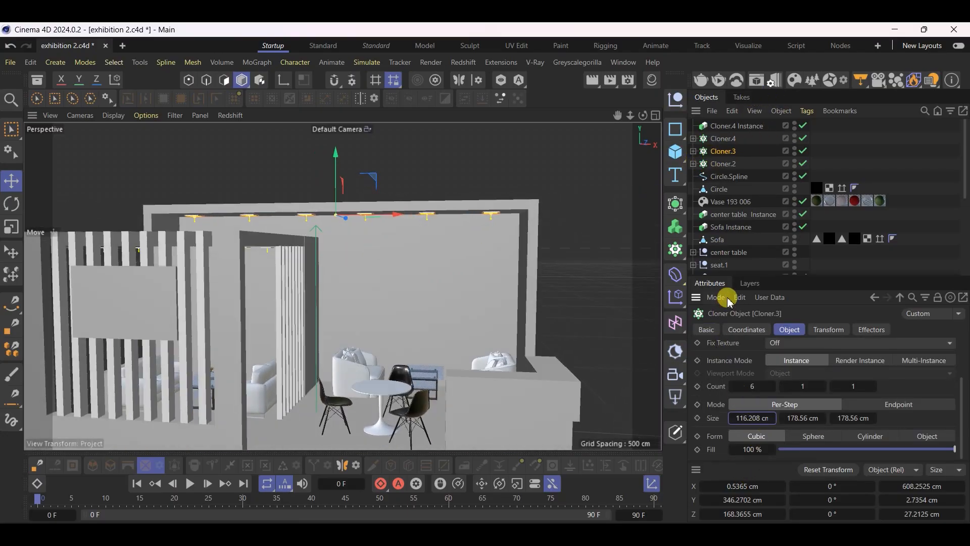
click(615, 269)
key(ctrl+s)
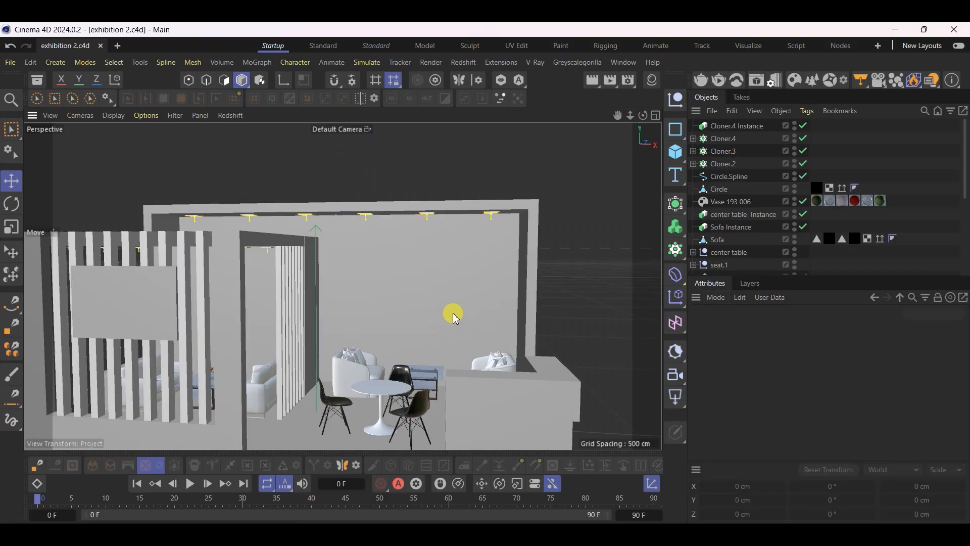
Select the back wall behind the seating, save the project and switch to the booth reference image in Photos
scroll(452, 307, down, 3)
scroll(416, 367, up, 2)
alt+drag(417, 370, 461, 272)
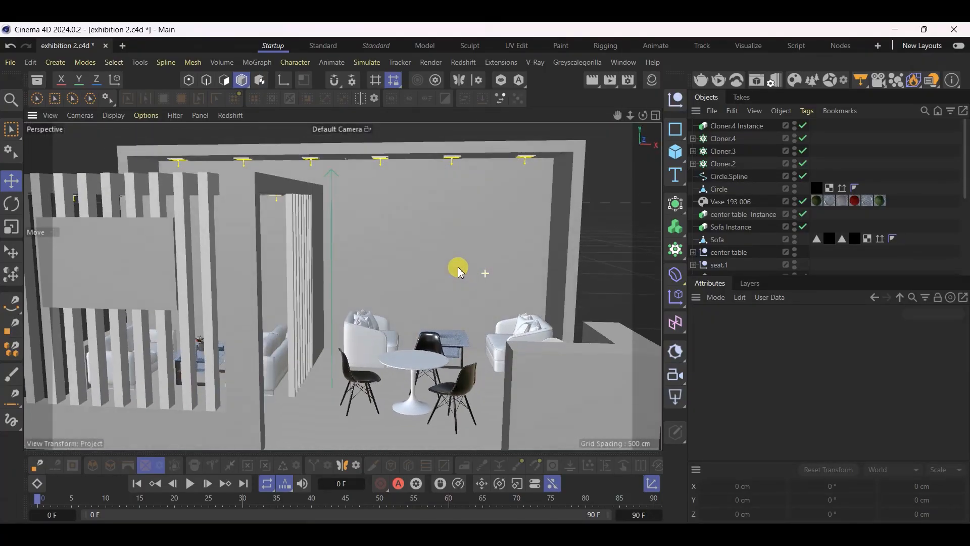
click(455, 212)
key(ctrl+s)
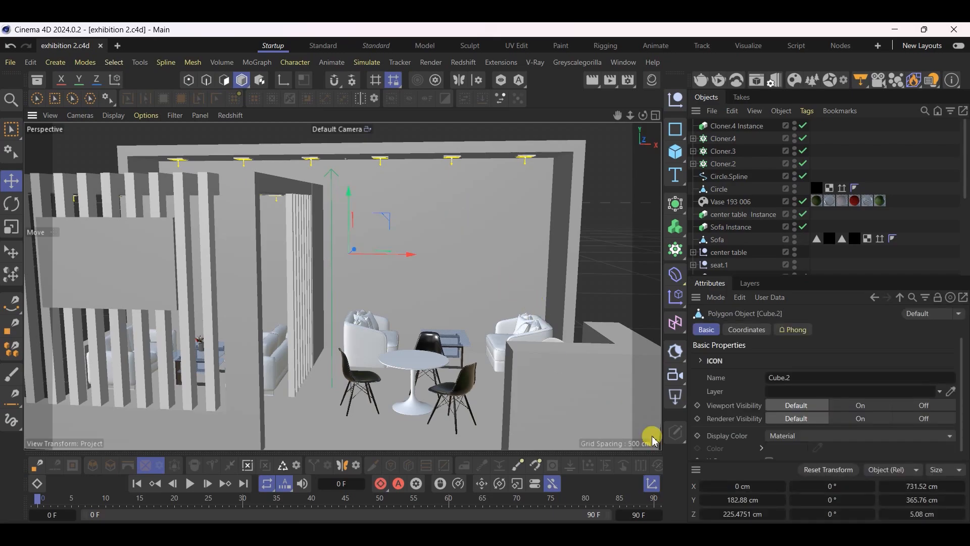
key(alt+Tab)
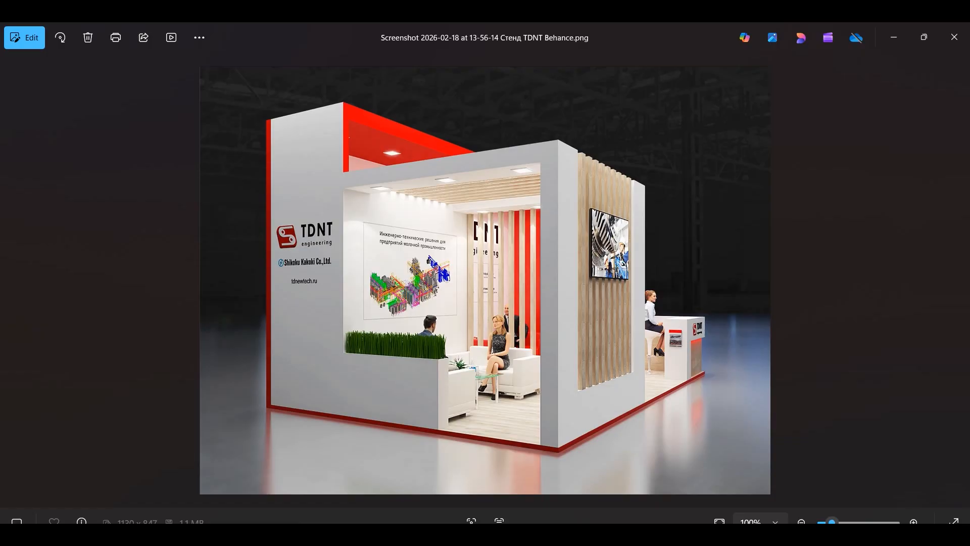
Switch back to Cinema 4D and select the rectangle lights nested in both ceiling light cloners, Cloner.3 and Cloner.4
key(alt+Tab)
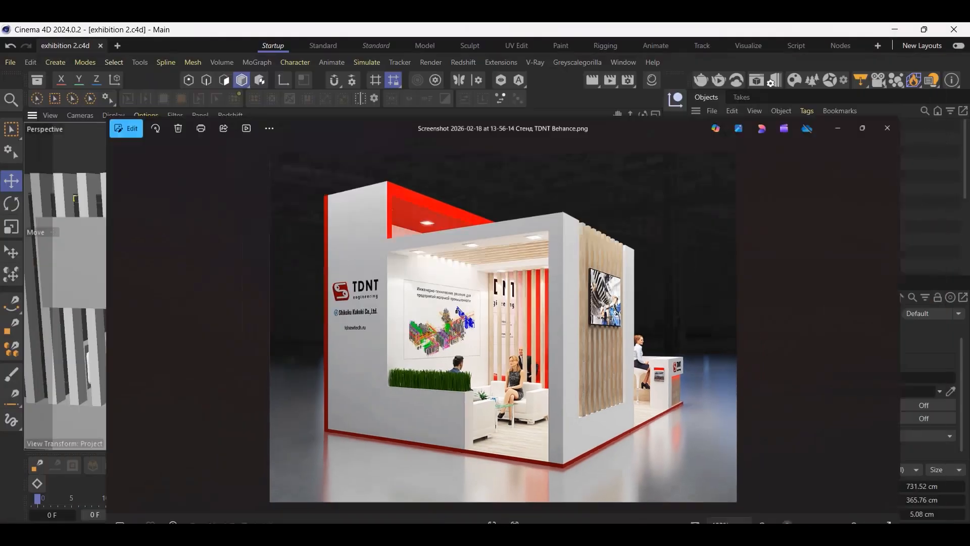
click(694, 138)
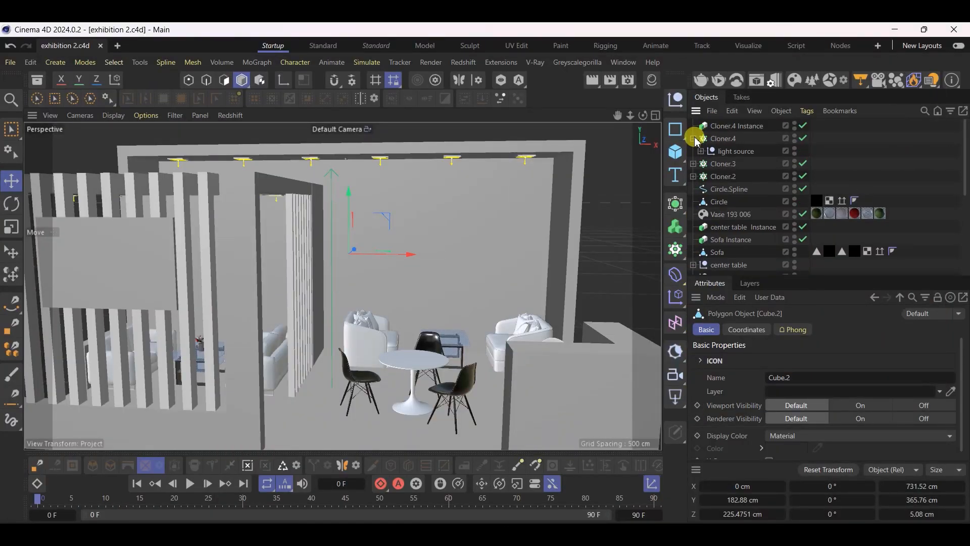
click(700, 151)
click(736, 166)
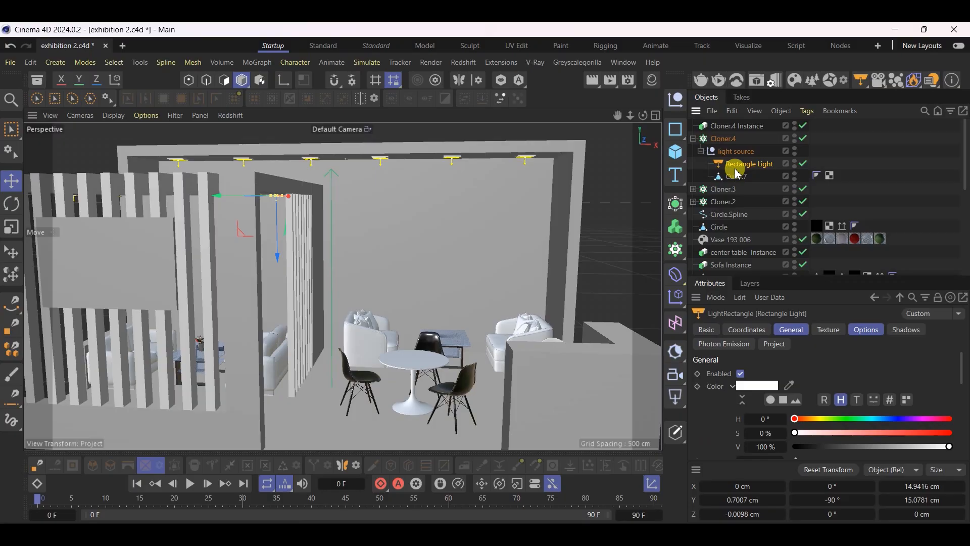
click(694, 189)
click(702, 202)
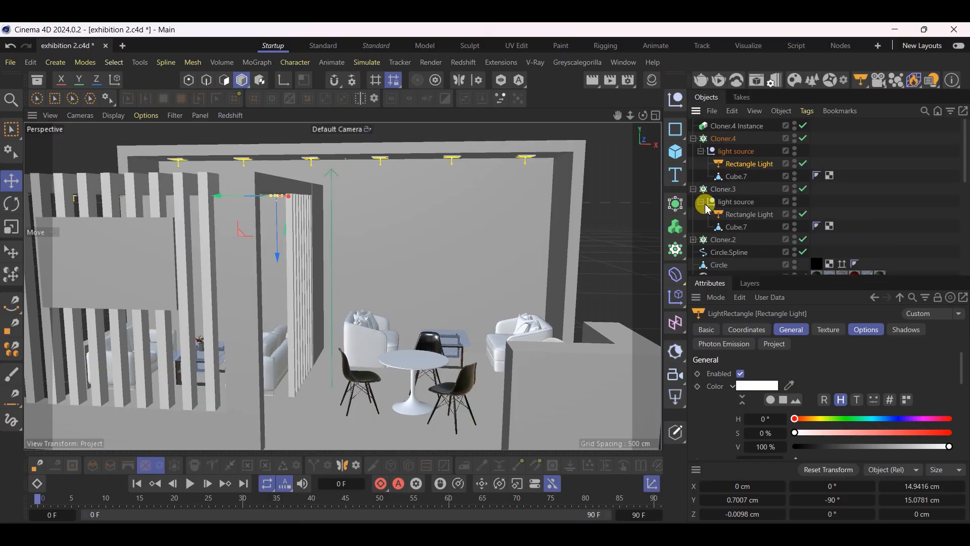
click(694, 239)
click(694, 240)
click(736, 225)
click(739, 215)
ctrl+click(749, 164)
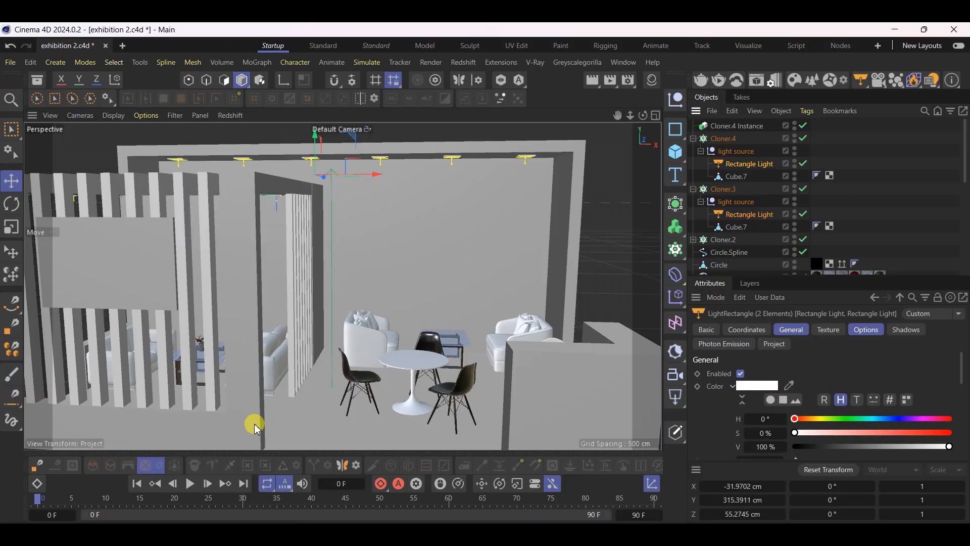
Set both rectangle lights' units to Watts with an intensity of 150, and save the project
scroll(748, 399, down, 3)
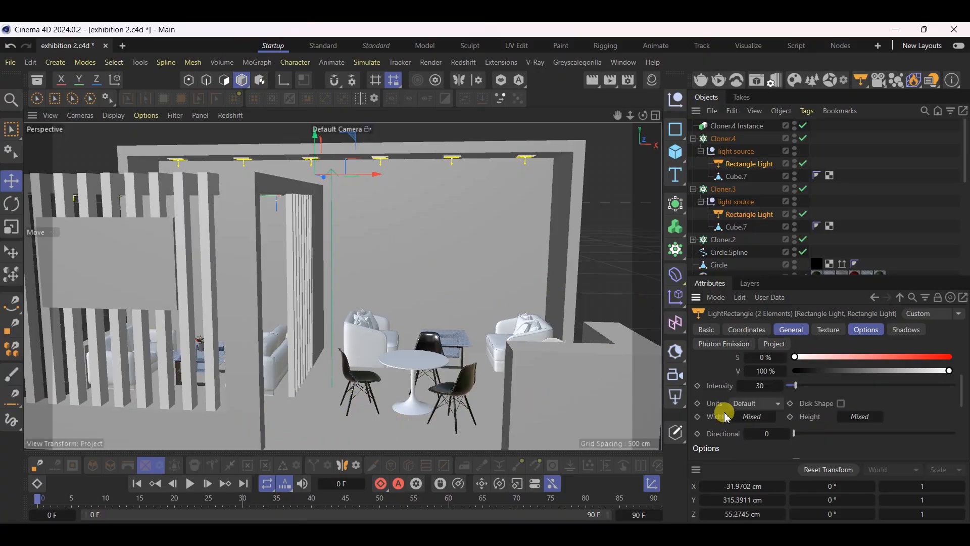
click(780, 407)
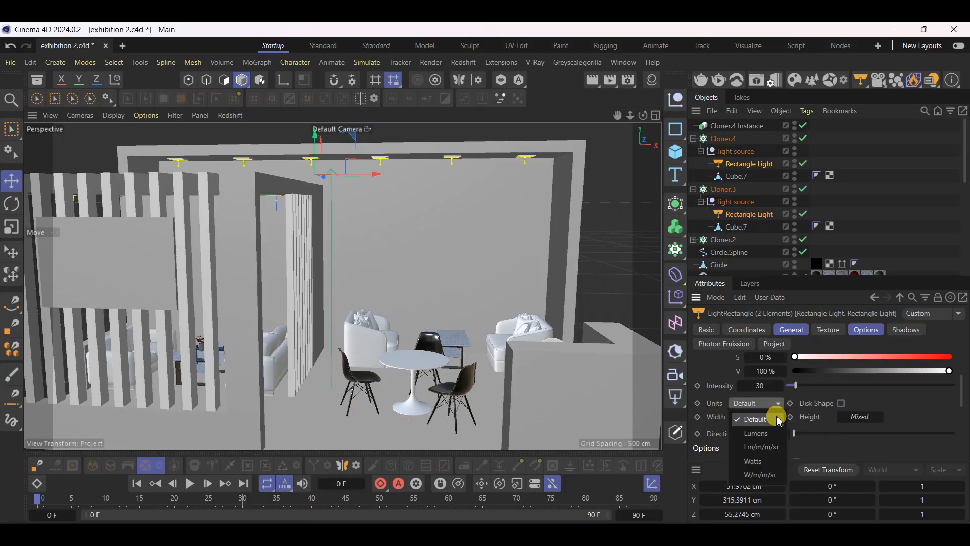
click(761, 456)
click(765, 388)
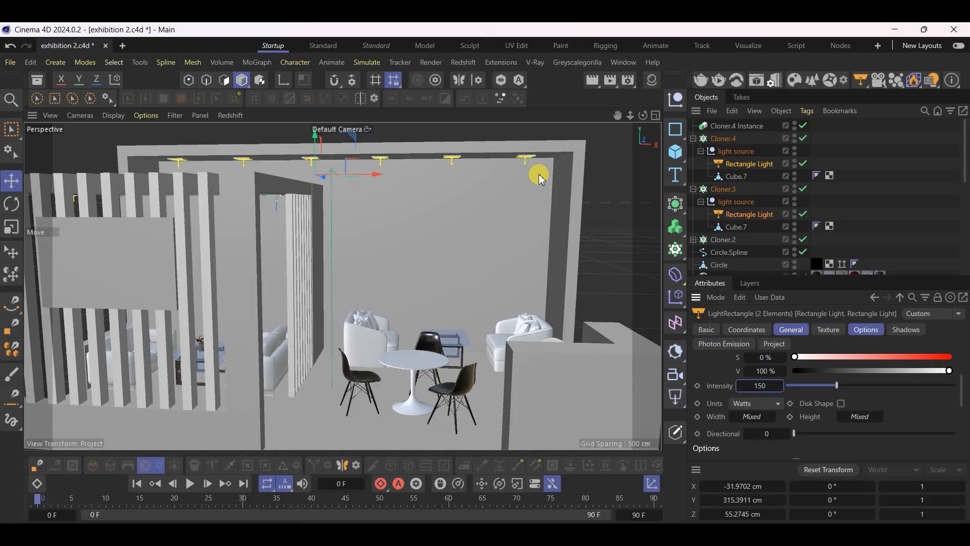
key(ctrl+s)
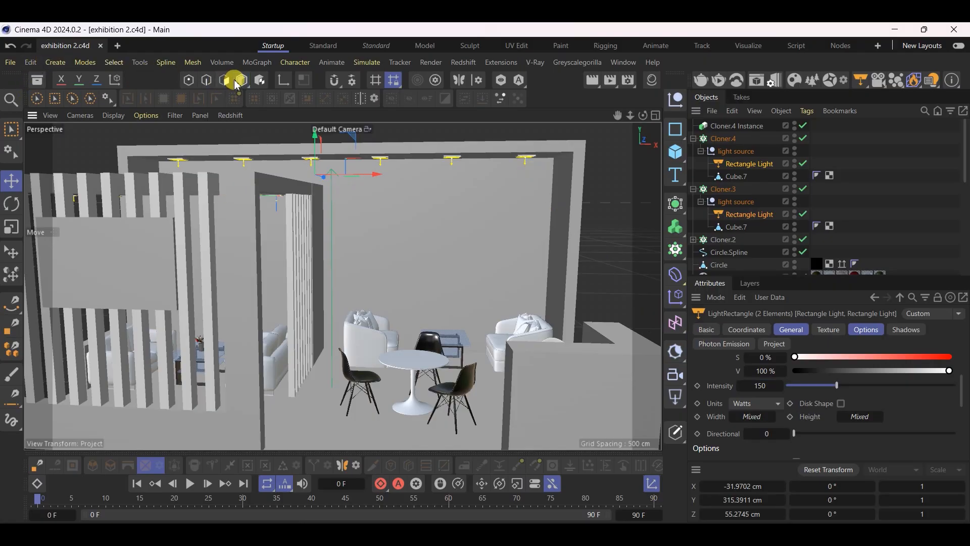
Deselect the rectangle lights and collapse the hierarchies of both light cloners
click(6, 180)
click(606, 207)
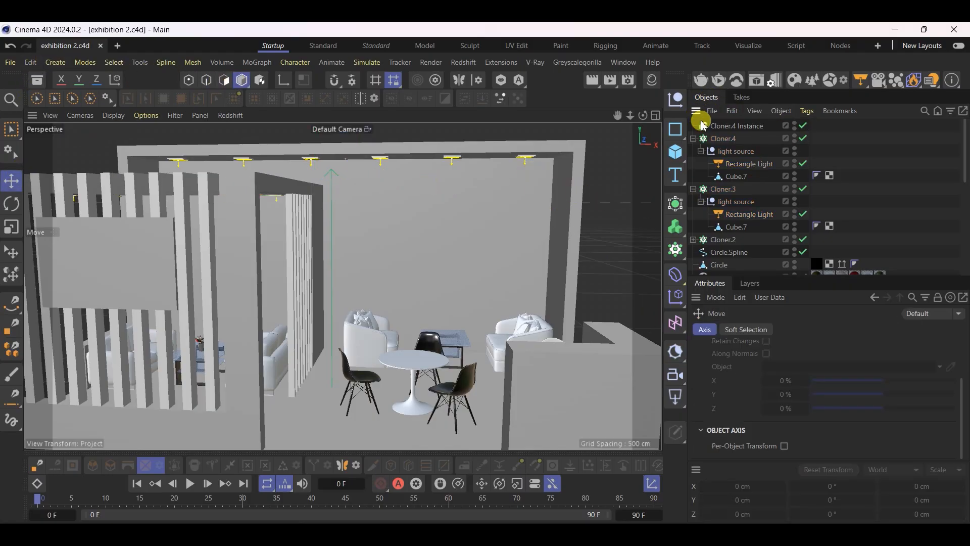
click(695, 139)
click(696, 152)
click(695, 152)
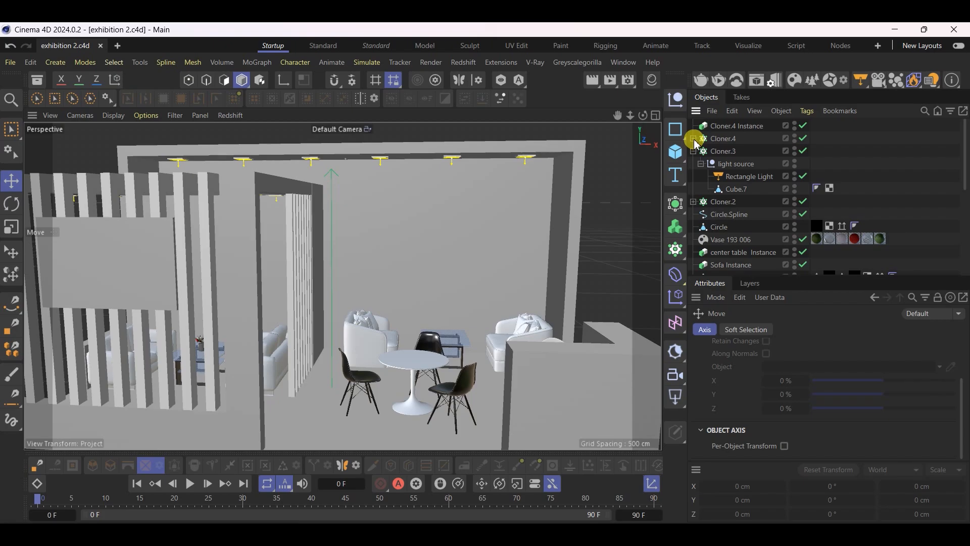
click(695, 151)
Examine the exhibition stand from several sides, checking the ceiling lights, slat partition and furniture layout
scroll(354, 383, up, 4)
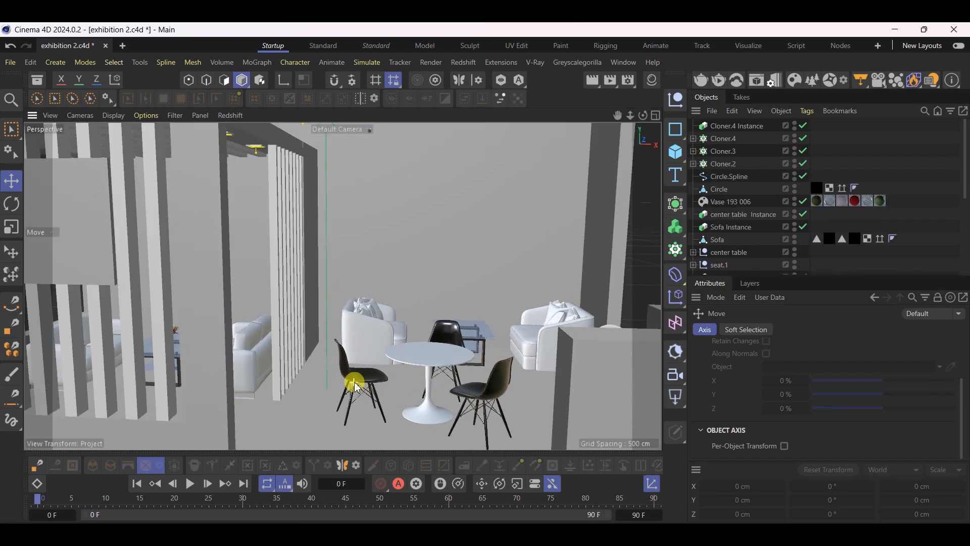
scroll(377, 273, down, 5)
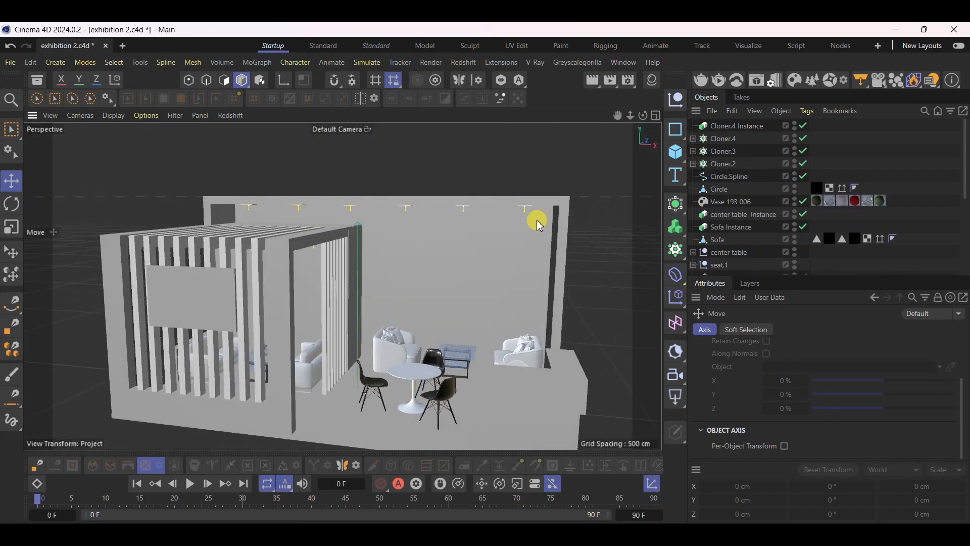
alt+drag(419, 387, 426, 378)
scroll(432, 409, up, 2)
scroll(438, 407, up, 2)
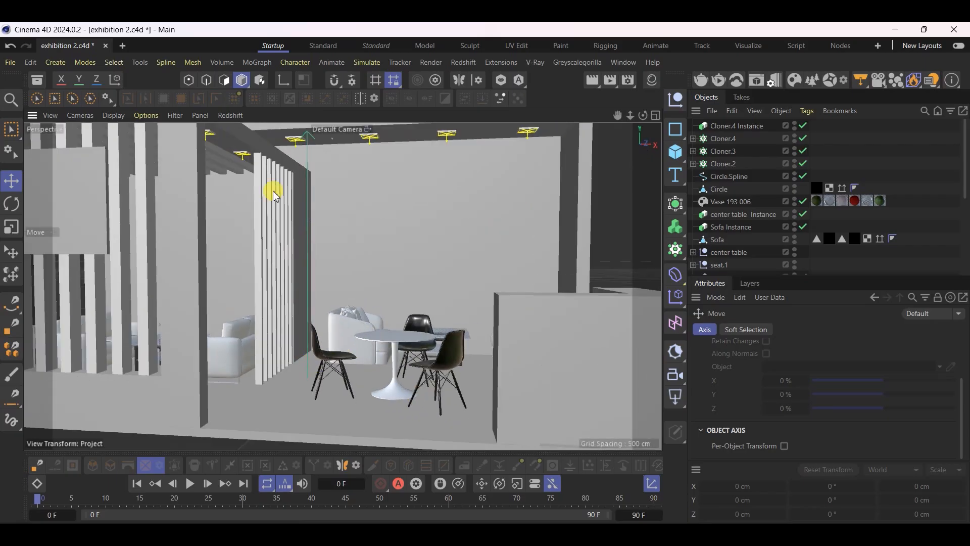
alt+drag(254, 169, 273, 178)
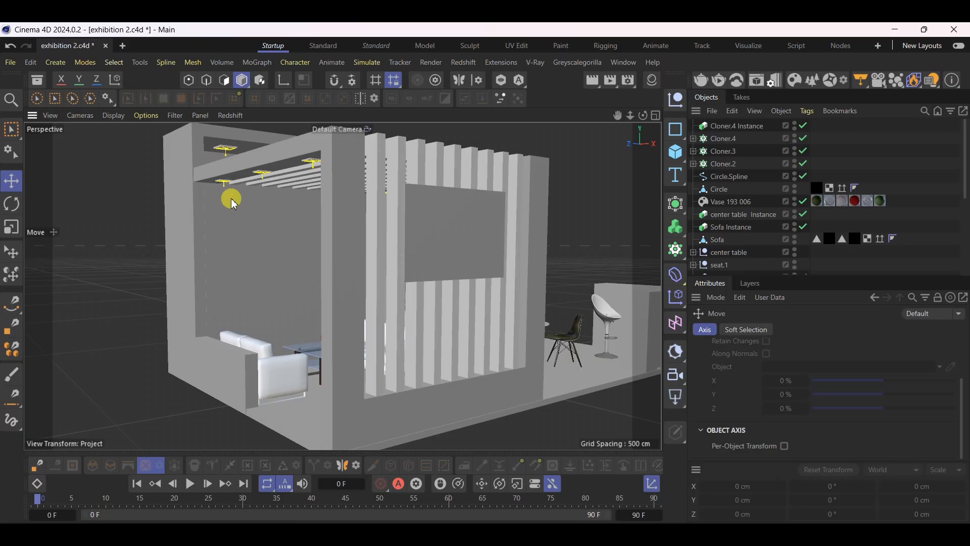
alt+drag(576, 224, 478, 332)
scroll(436, 301, down, 5)
alt+drag(416, 329, 424, 372)
alt+right_drag(424, 373, 482, 380)
alt+drag(344, 390, 371, 405)
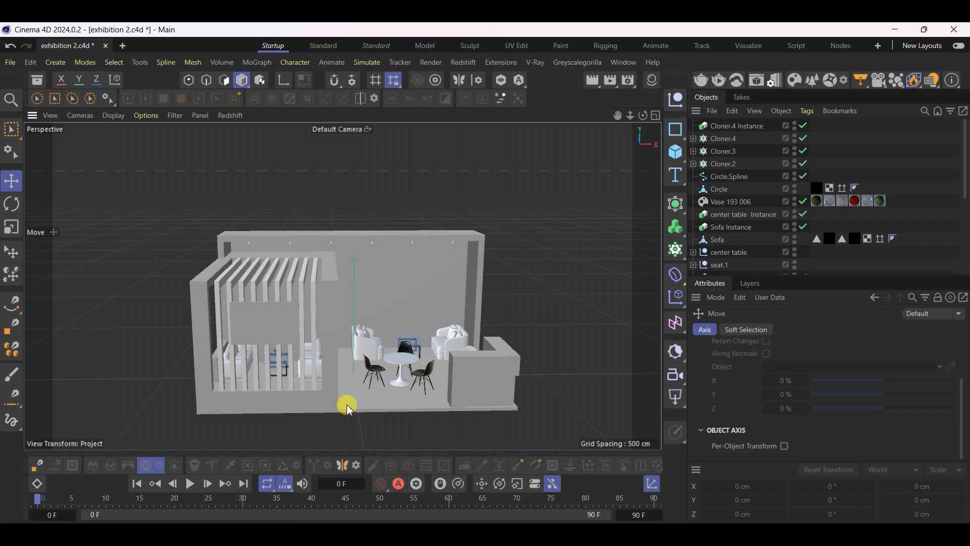
Close the floating Materials window, switch to the second Standard layout and show the docked material manager
click(651, 81)
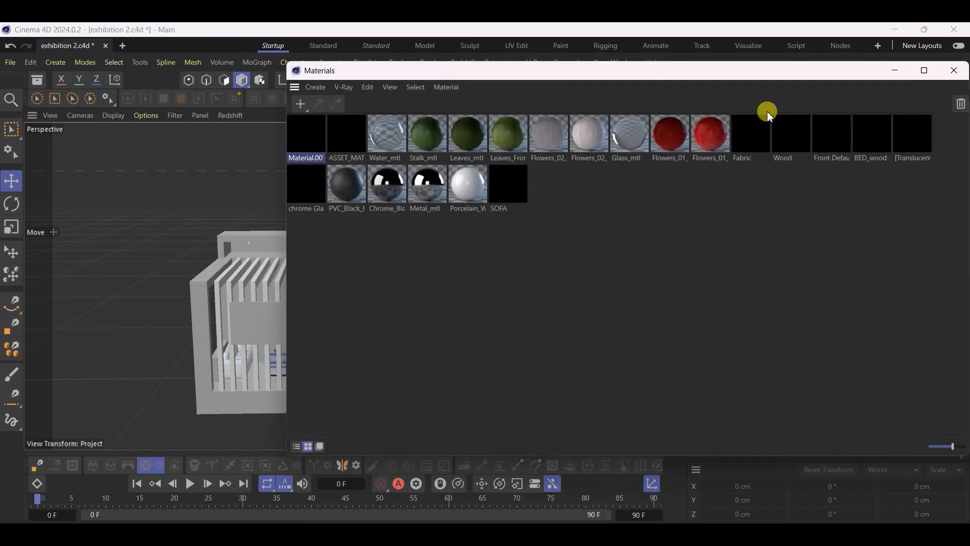
click(954, 70)
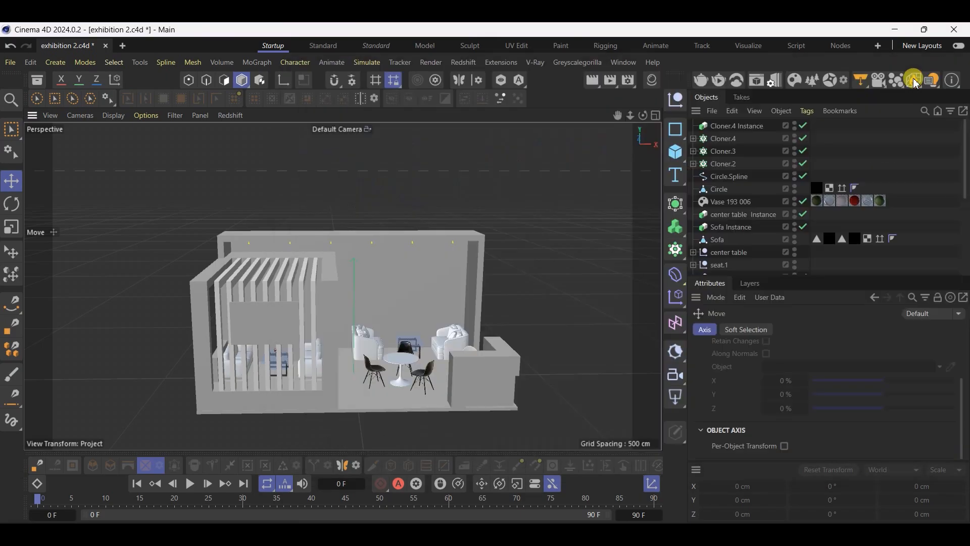
click(377, 45)
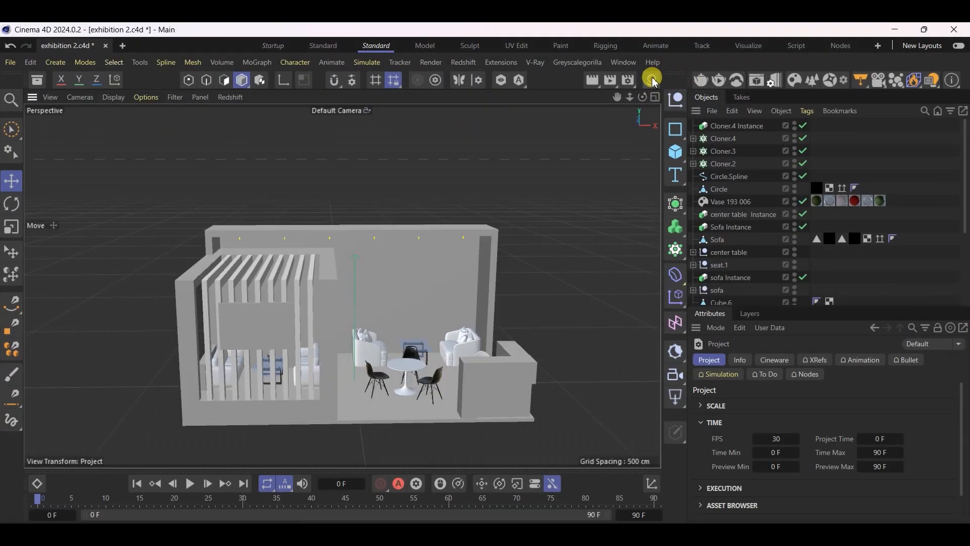
click(652, 80)
Select the flower vase on the lounge coffee table to check its assigned materials
scroll(186, 366, up, 10)
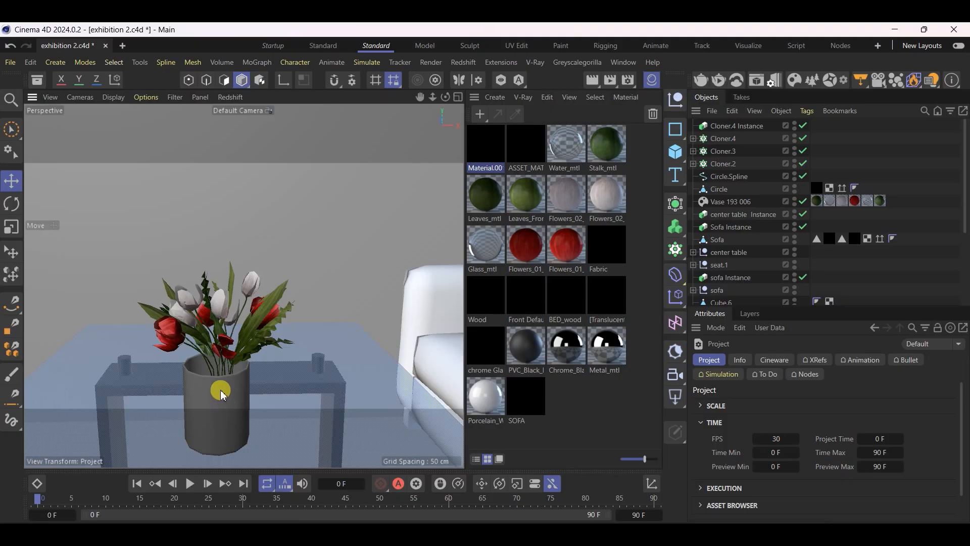
click(217, 388)
scroll(242, 364, down, 5)
alt+drag(297, 324, 392, 299)
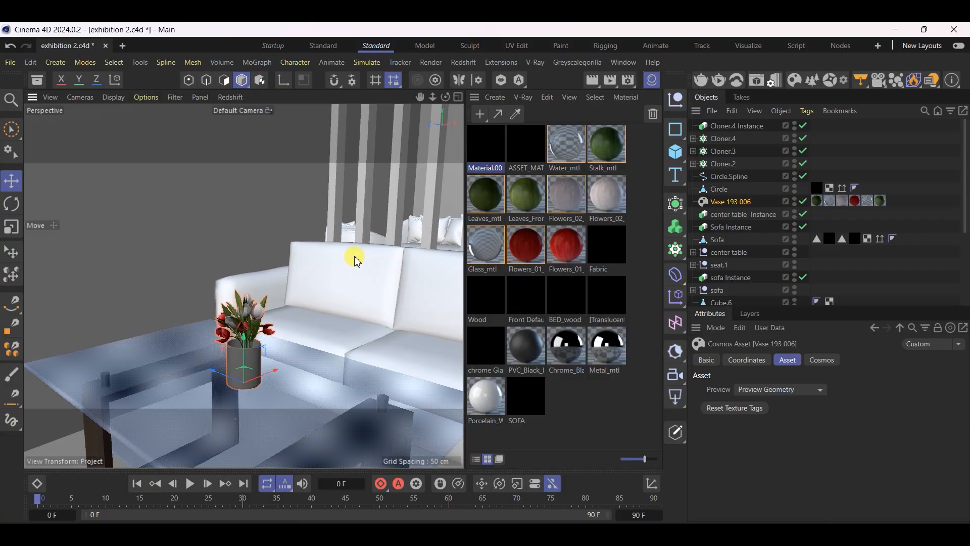
Select the round table, armchairs, dining chairs and lounge sofa in turn to check which materials they use
scroll(150, 224, down, 12)
scroll(234, 166, up, 4)
alt+drag(265, 248, 104, 288)
scroll(106, 295, down, 6)
scroll(234, 229, up, 6)
alt+drag(324, 264, 299, 275)
click(296, 271)
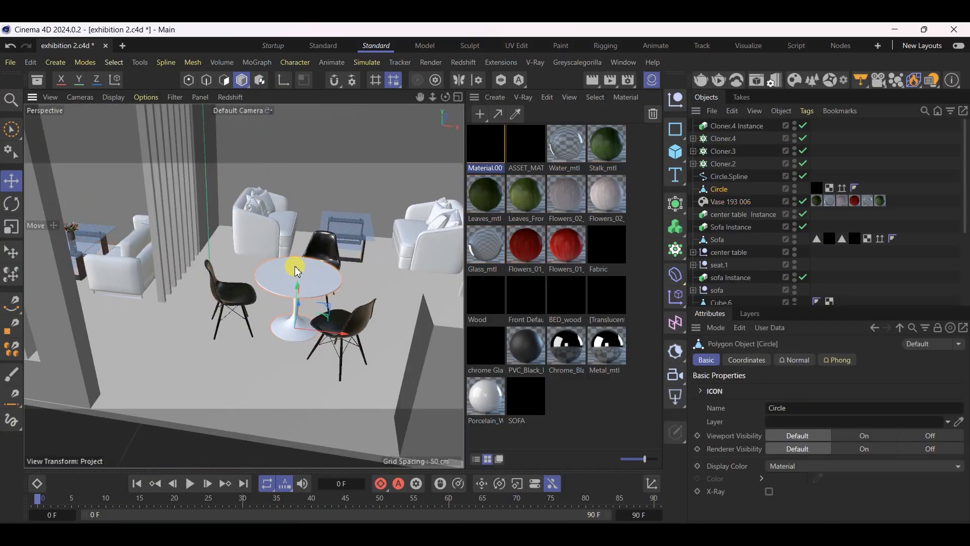
click(283, 235)
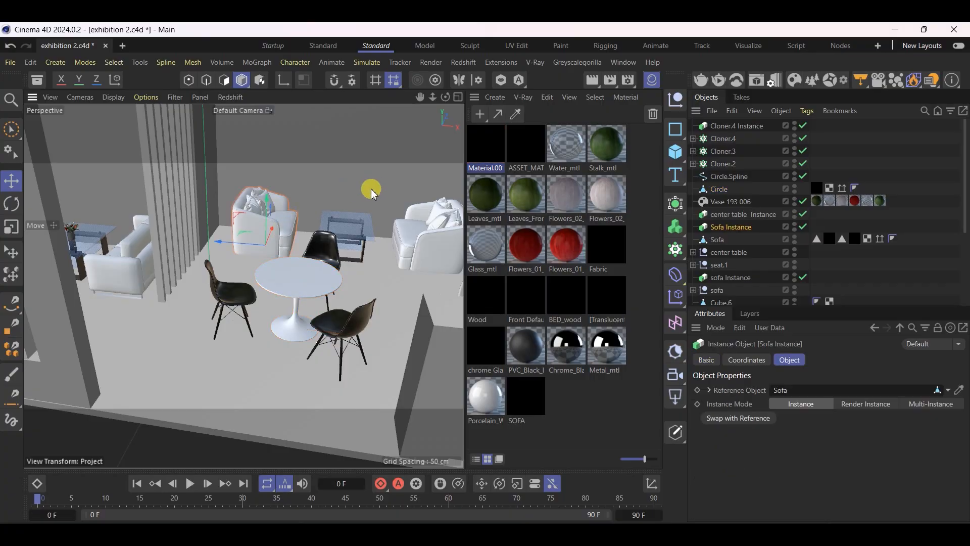
click(292, 281)
click(426, 238)
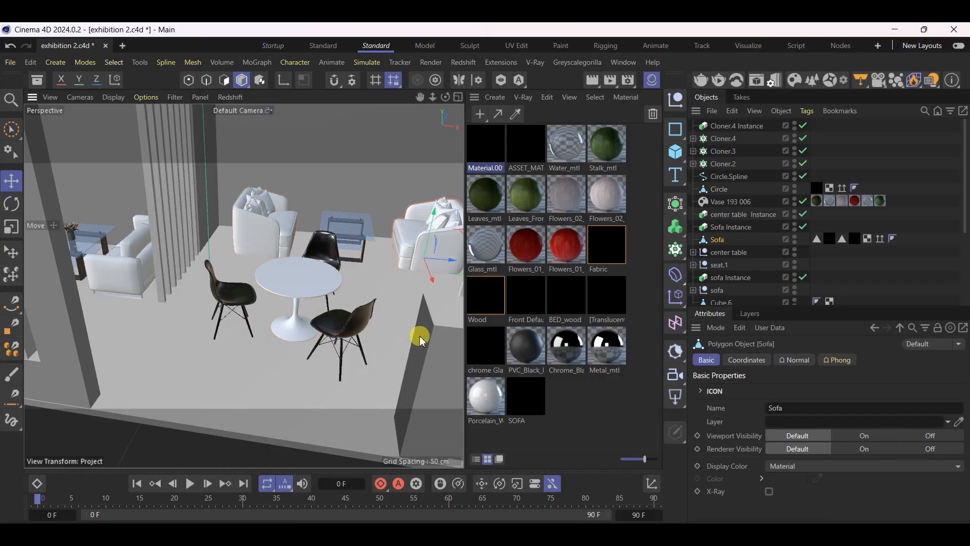
click(325, 328)
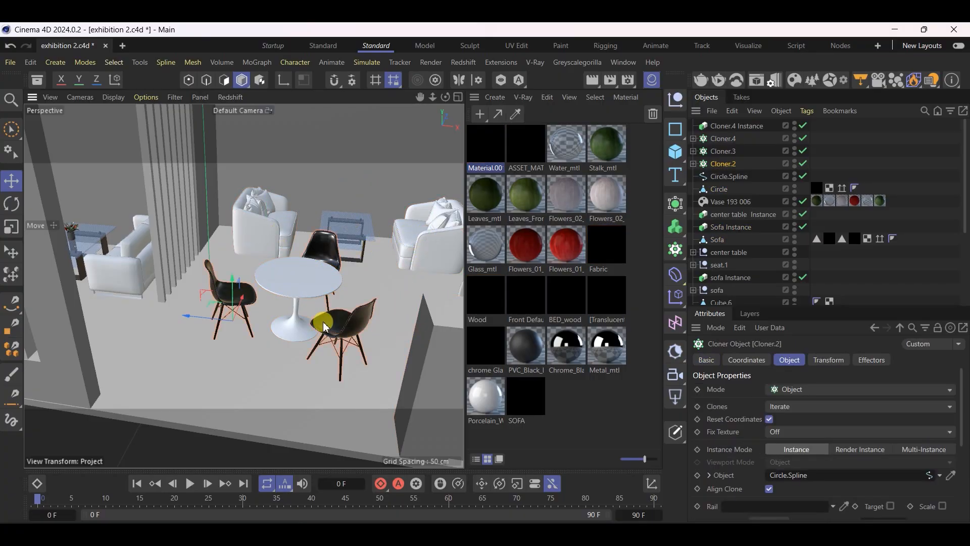
click(94, 279)
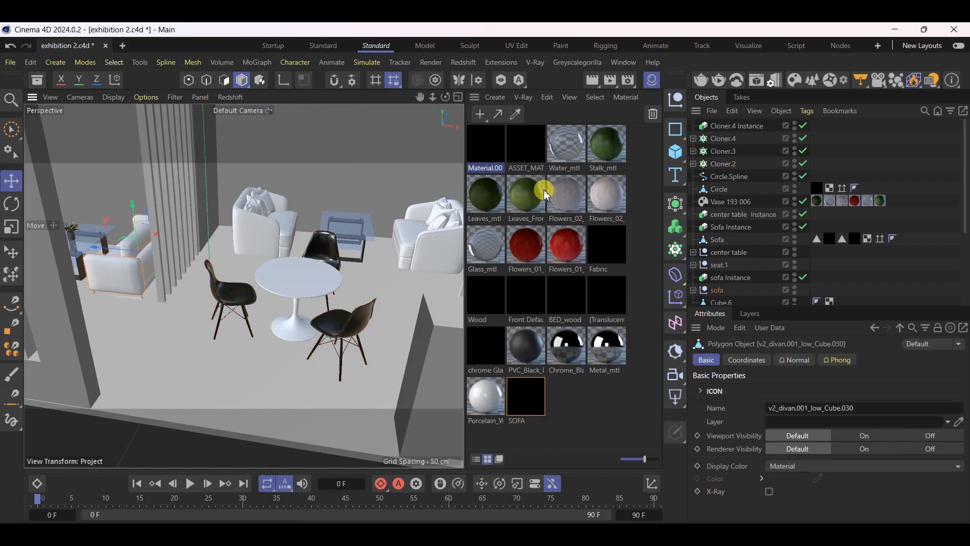
Hide the material manager and save the project
scroll(195, 372, down, 5)
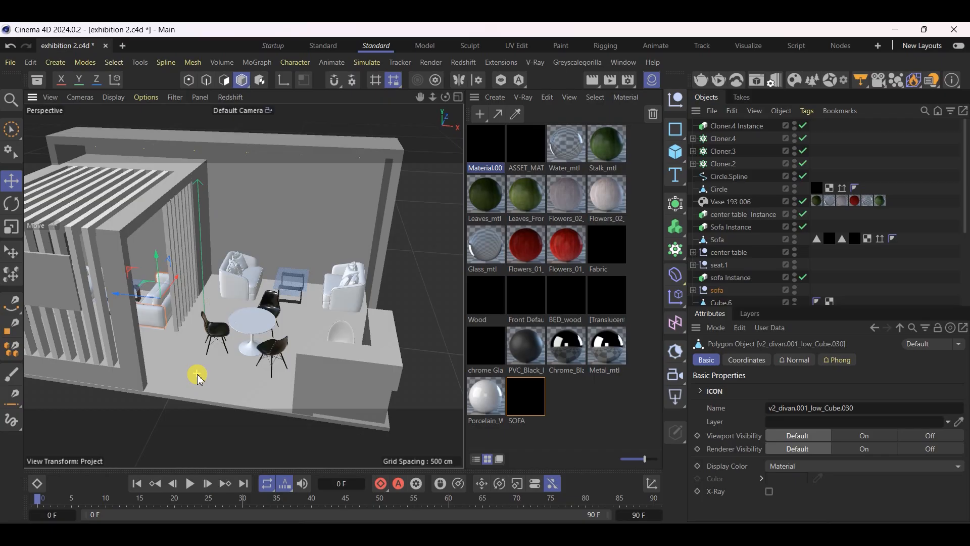
click(653, 81)
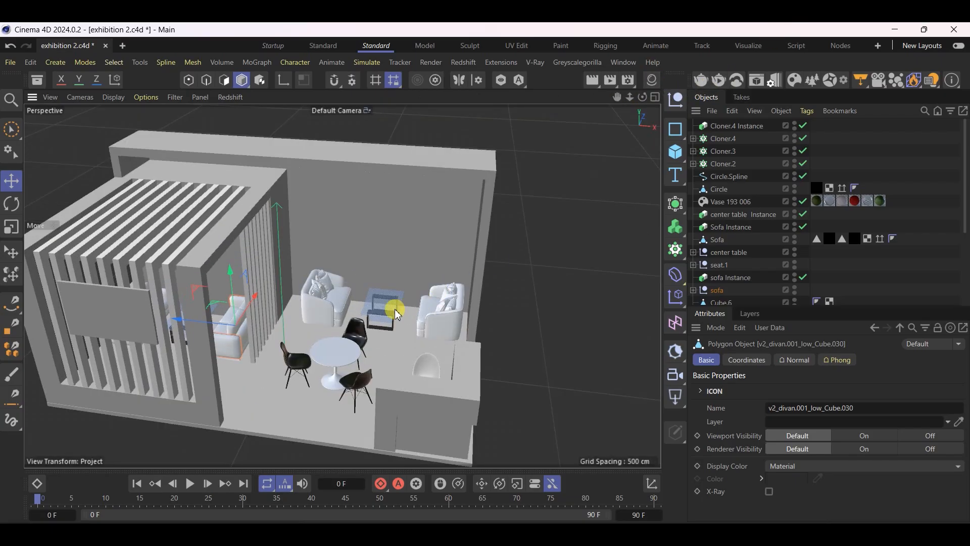
scroll(395, 308, up, 5)
scroll(426, 322, down, 5)
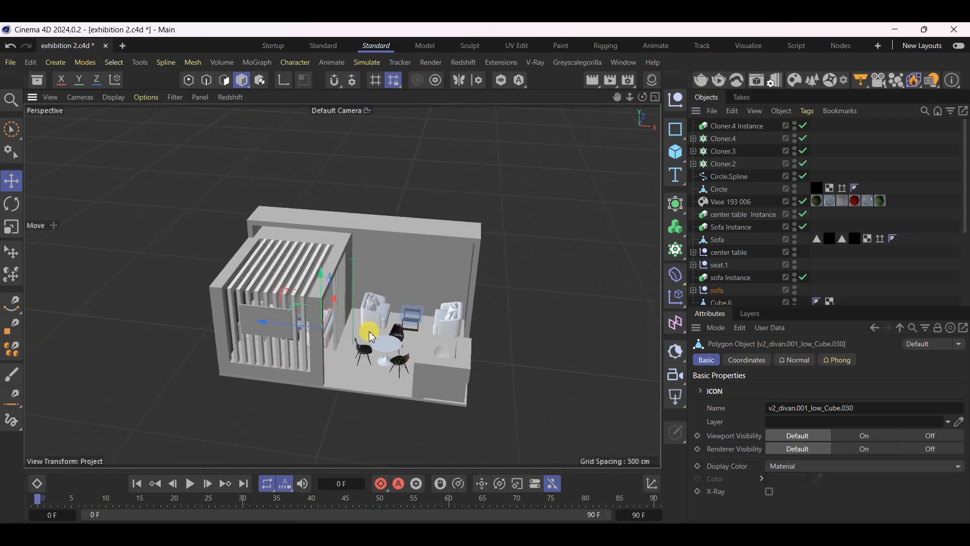
scroll(388, 388, up, 6)
alt+drag(344, 401, 359, 361)
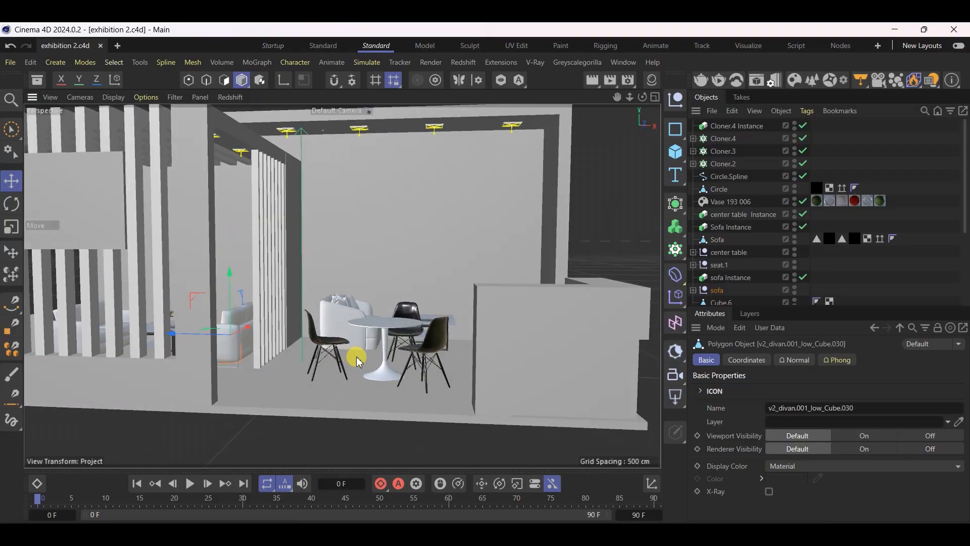
click(651, 82)
click(527, 99)
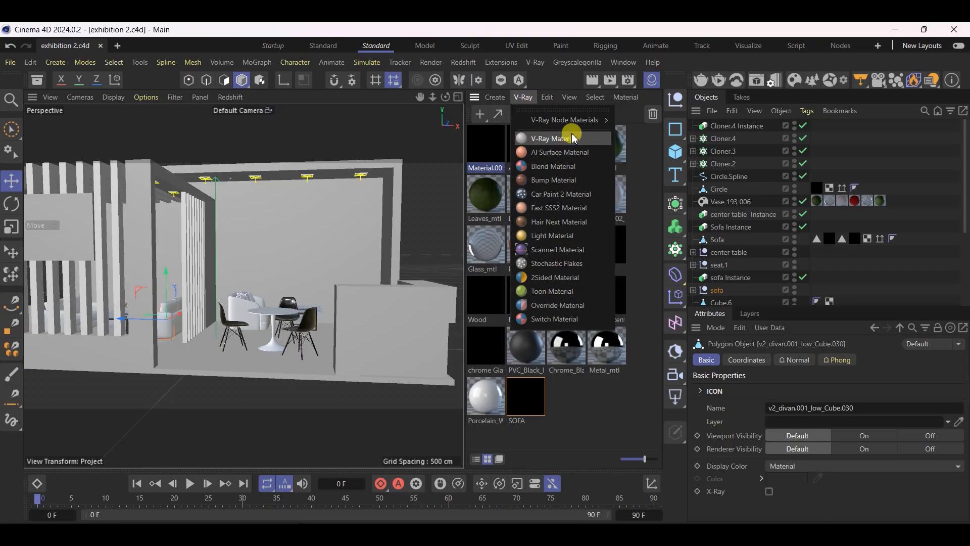
click(428, 175)
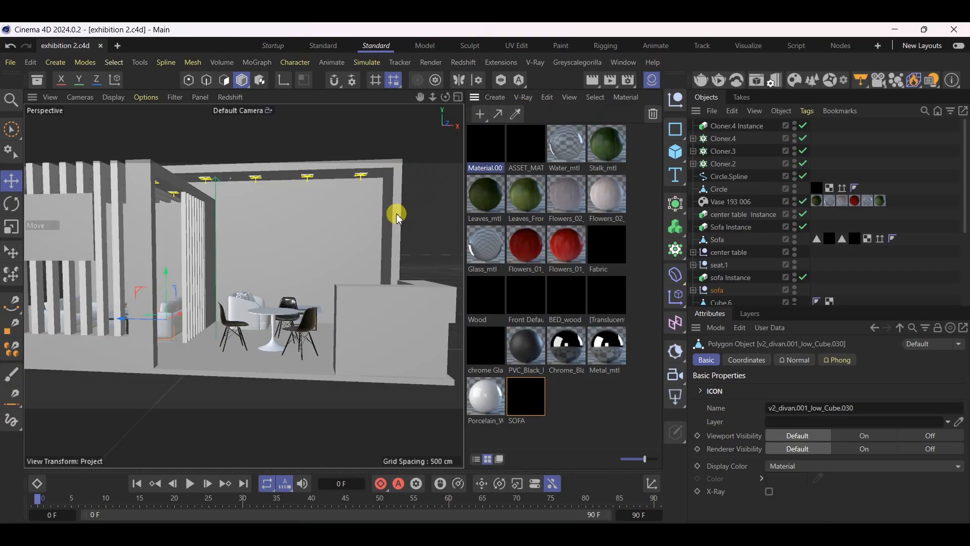
click(652, 80)
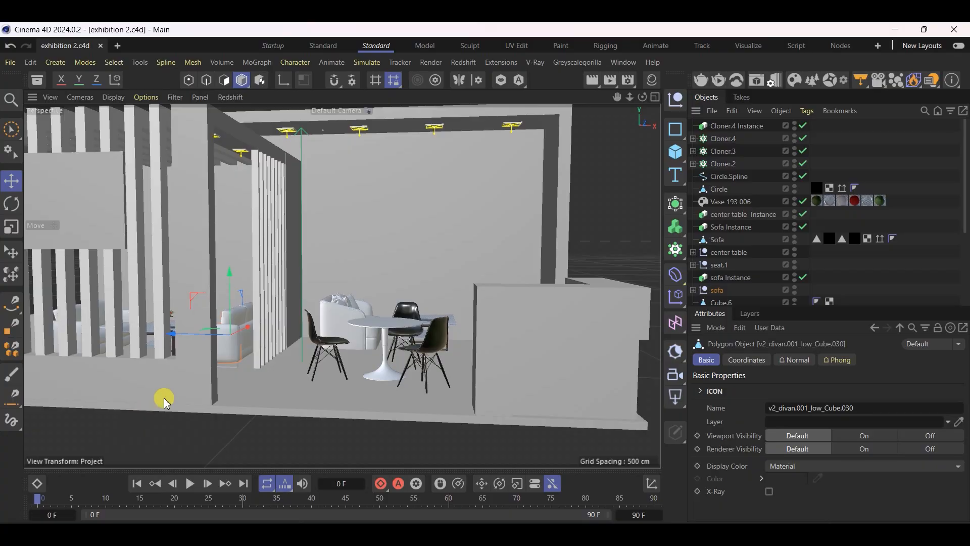
scroll(420, 373, up, 4)
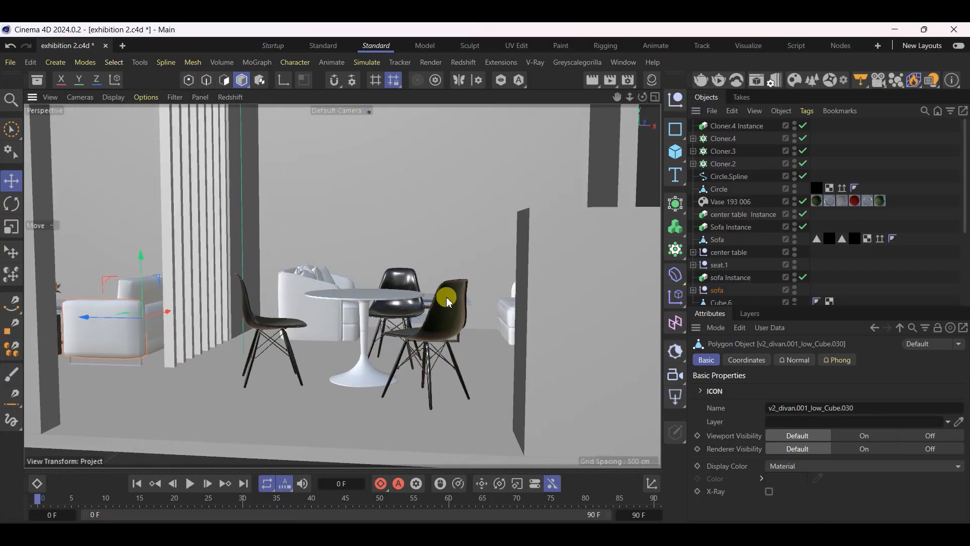
scroll(503, 383, down, 2)
alt+drag(323, 392, 400, 303)
scroll(405, 408, down, 4)
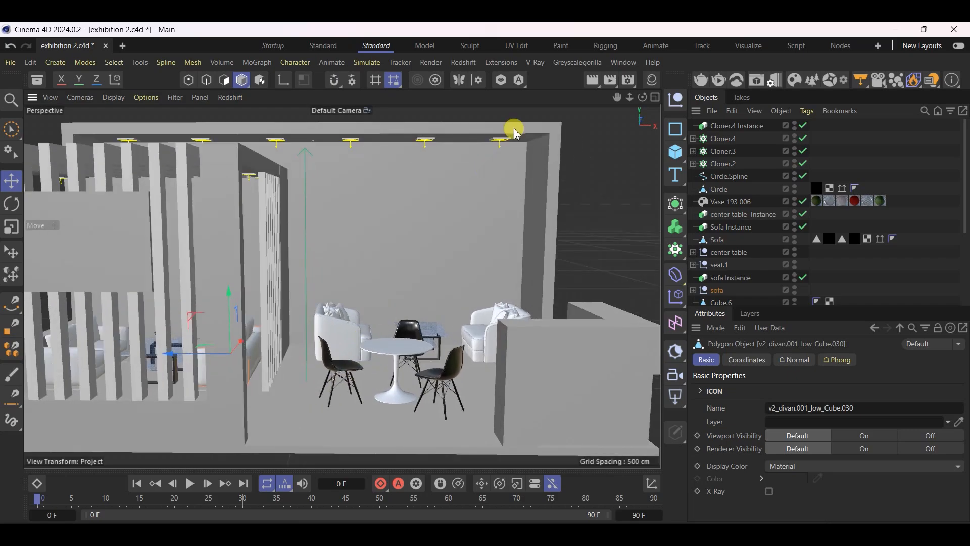
Set the renderer to V-Ray, using the V-Ray GPU engine with RTX as the GPU engine
click(630, 81)
click(637, 103)
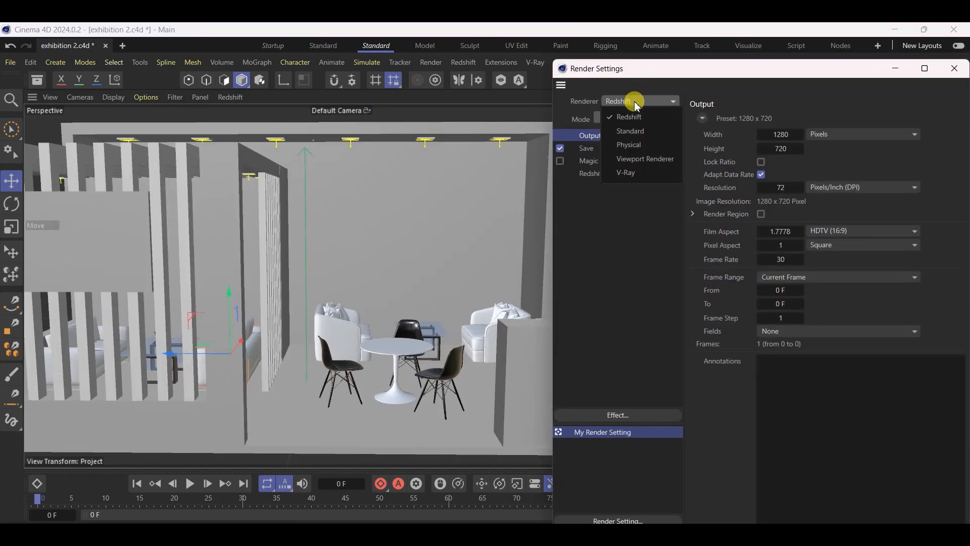
click(626, 174)
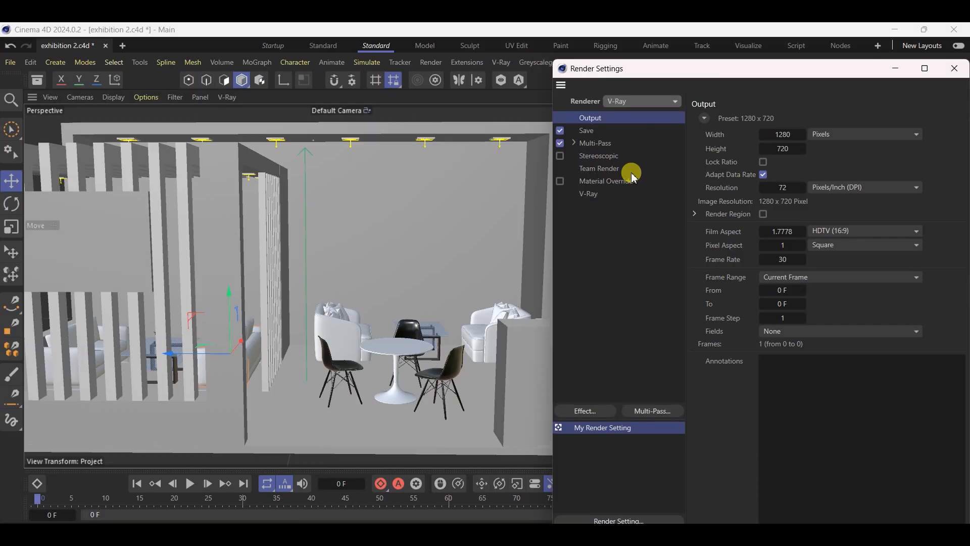
click(592, 196)
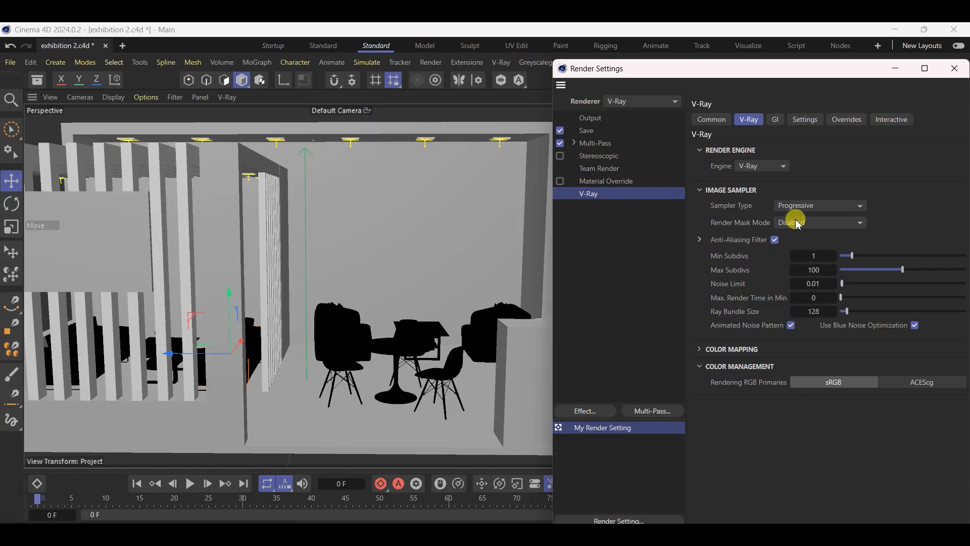
click(761, 172)
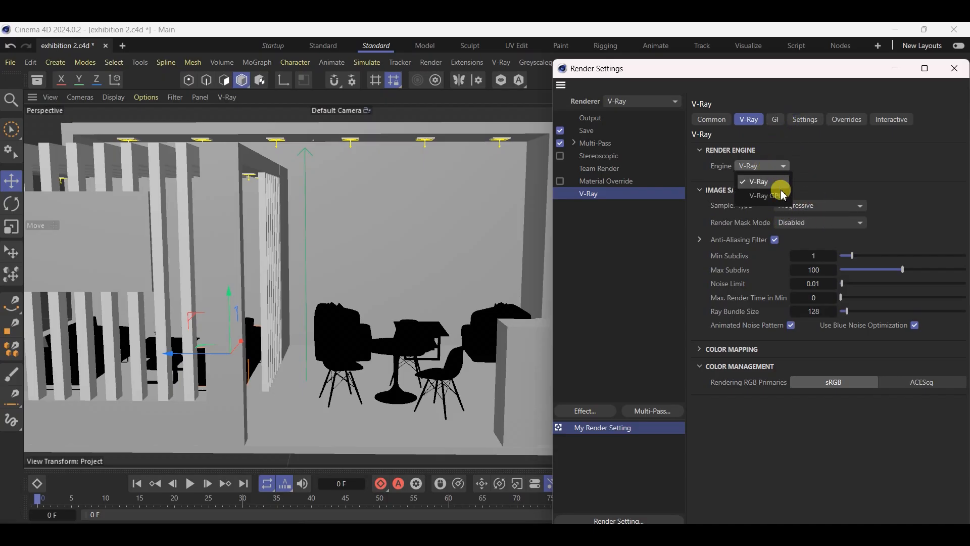
click(774, 189)
click(864, 169)
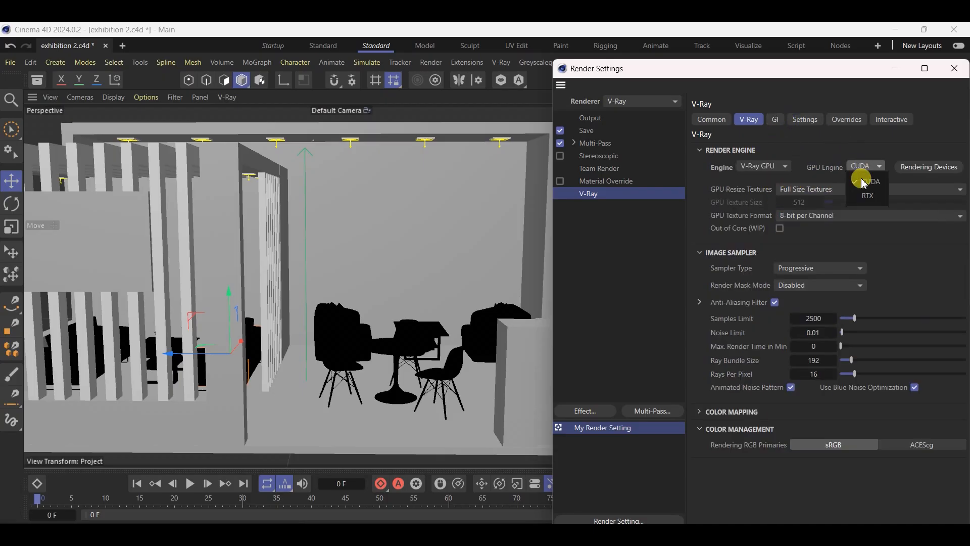
click(867, 196)
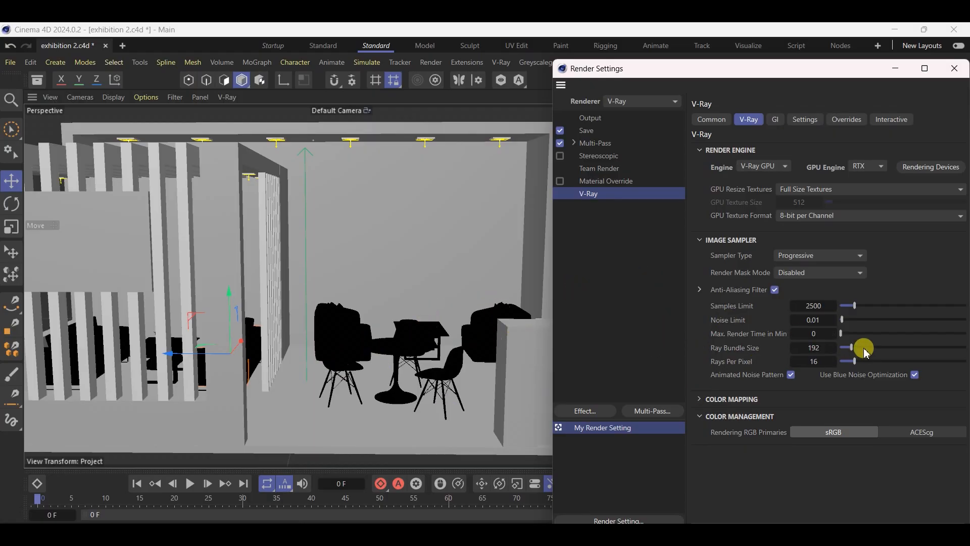
Limit the V-Ray image sampler's maximum render time to 4.5 minutes
click(810, 334)
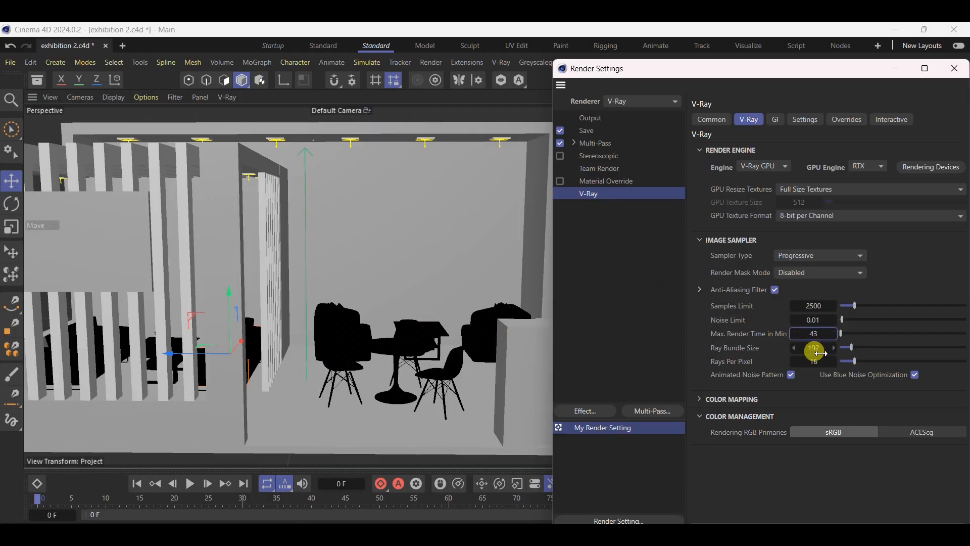
text(4)
key(Return)
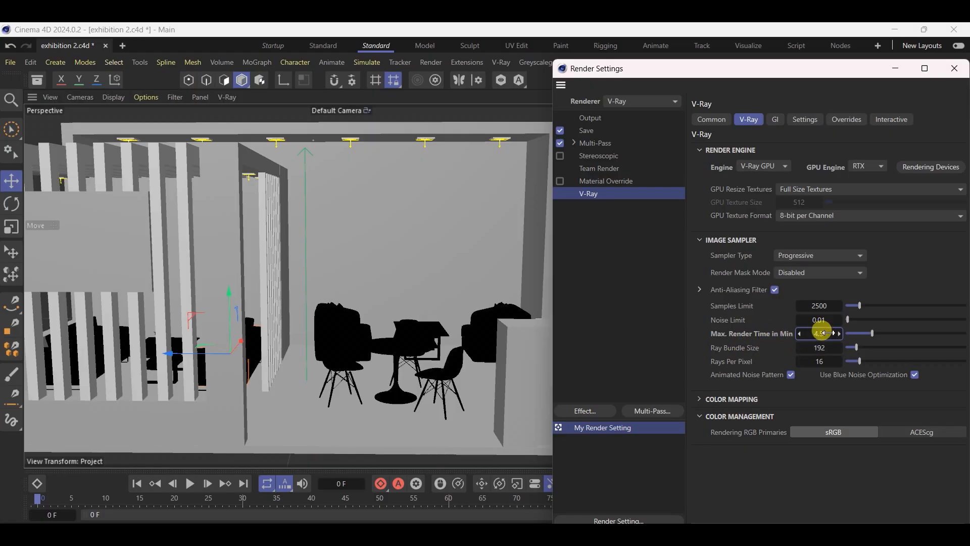
Review the available GPU engine, render engine and sampler type options, keeping the Progressive sampler
click(857, 166)
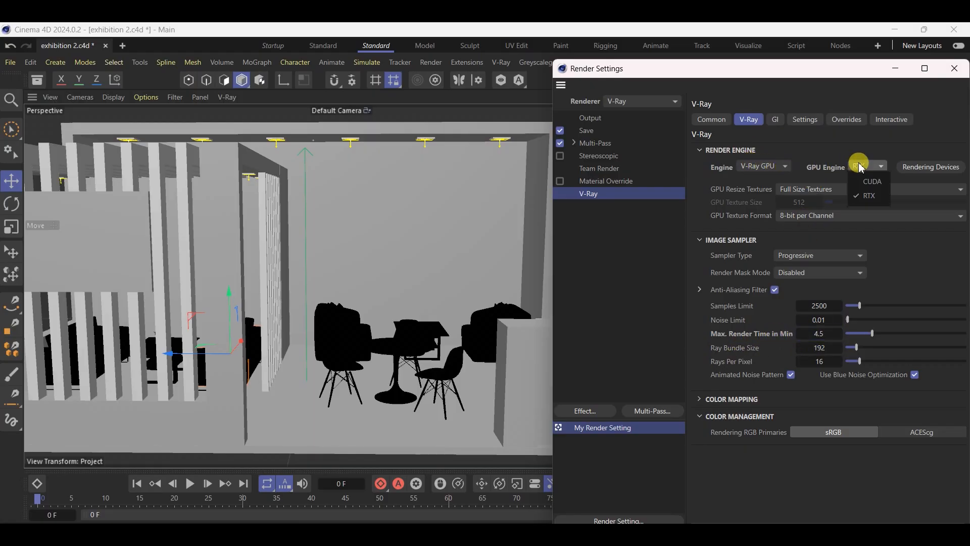
click(761, 166)
click(760, 166)
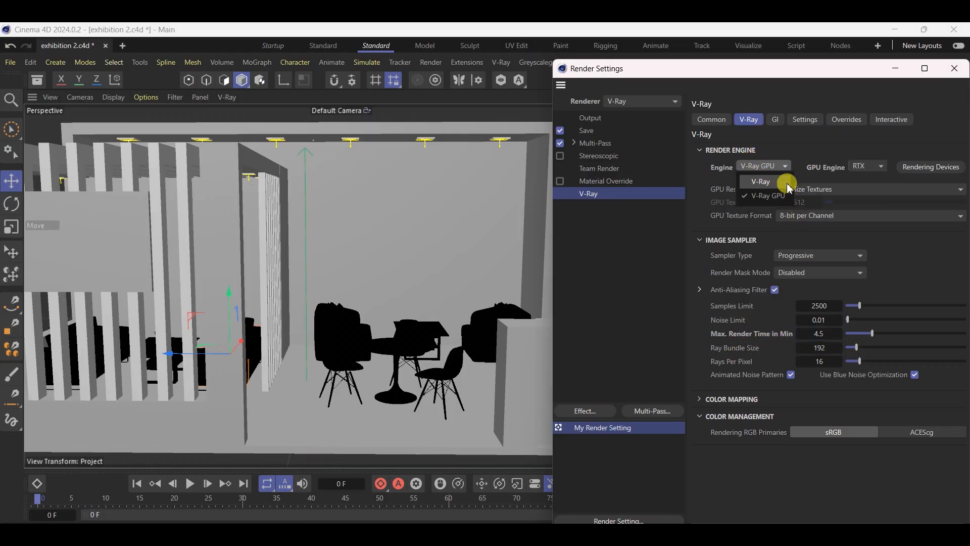
click(825, 255)
click(826, 254)
click(826, 255)
click(828, 256)
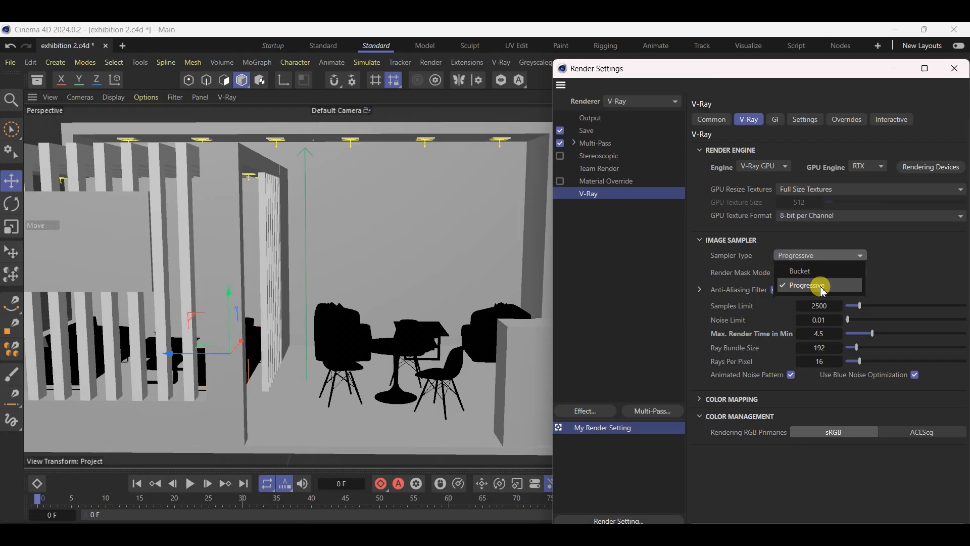
click(822, 287)
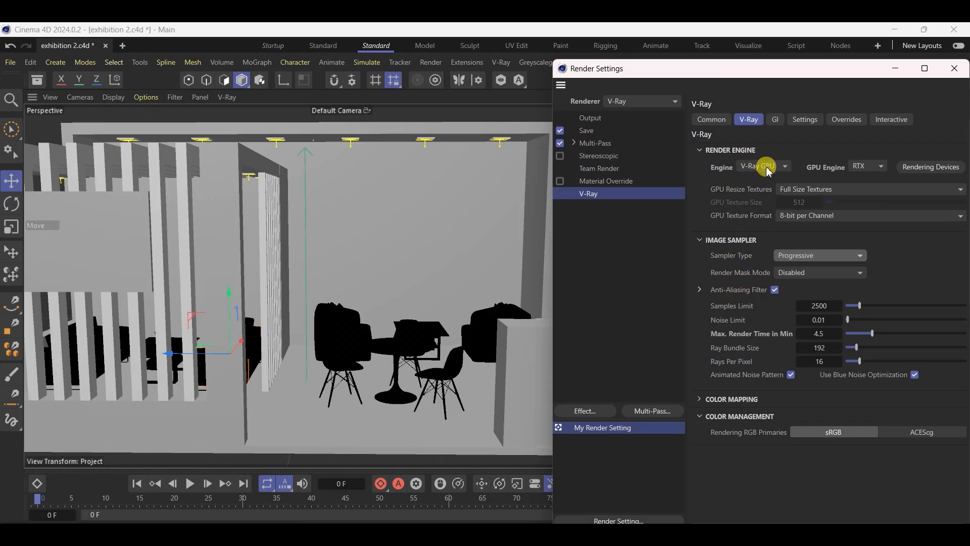
Enable the V-Ray denoiser with the NVIDIA AI Denoiser engine and save the project
click(711, 119)
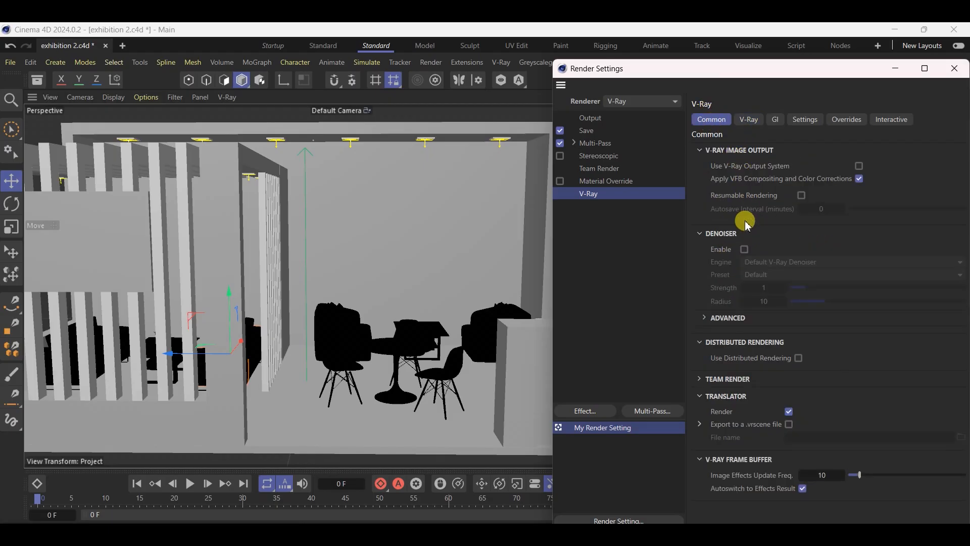
click(744, 249)
click(834, 262)
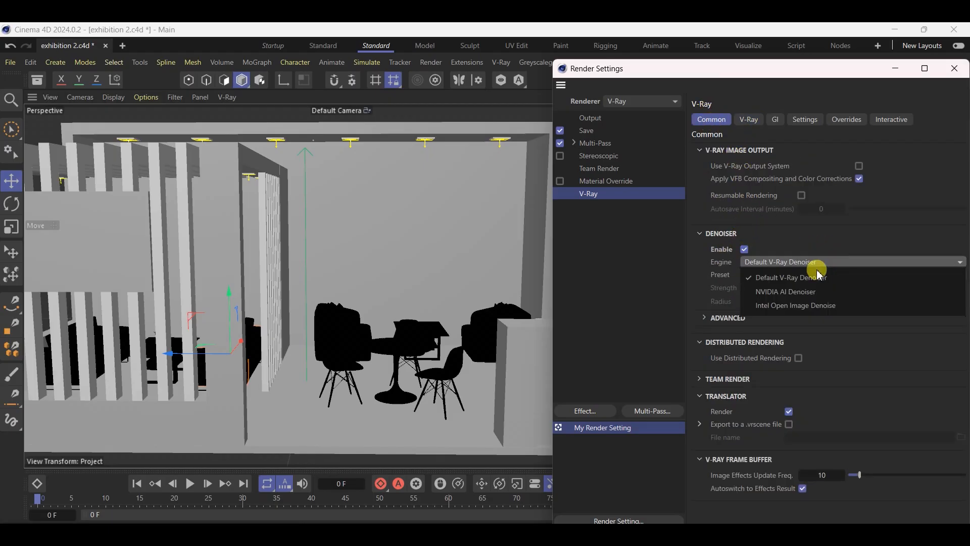
click(816, 298)
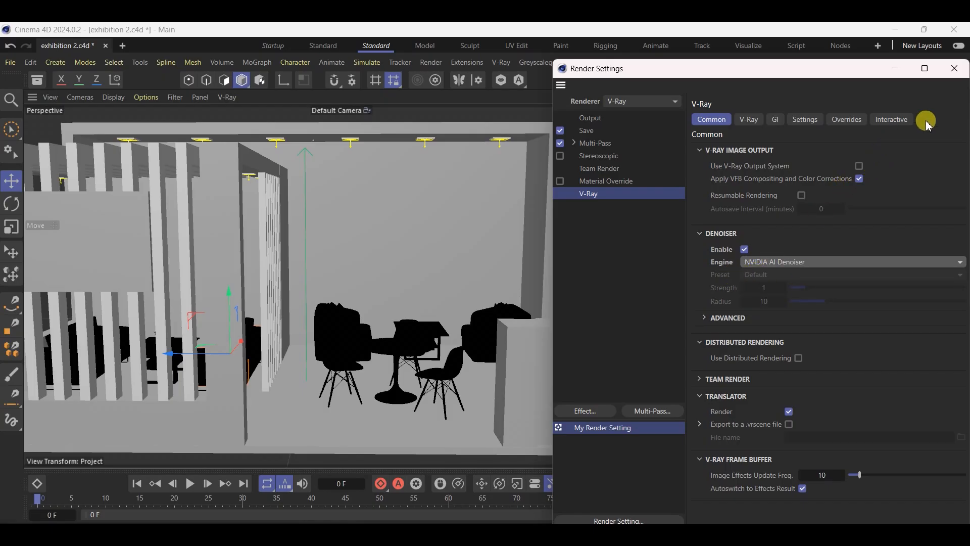
click(957, 68)
key(ctrl+s)
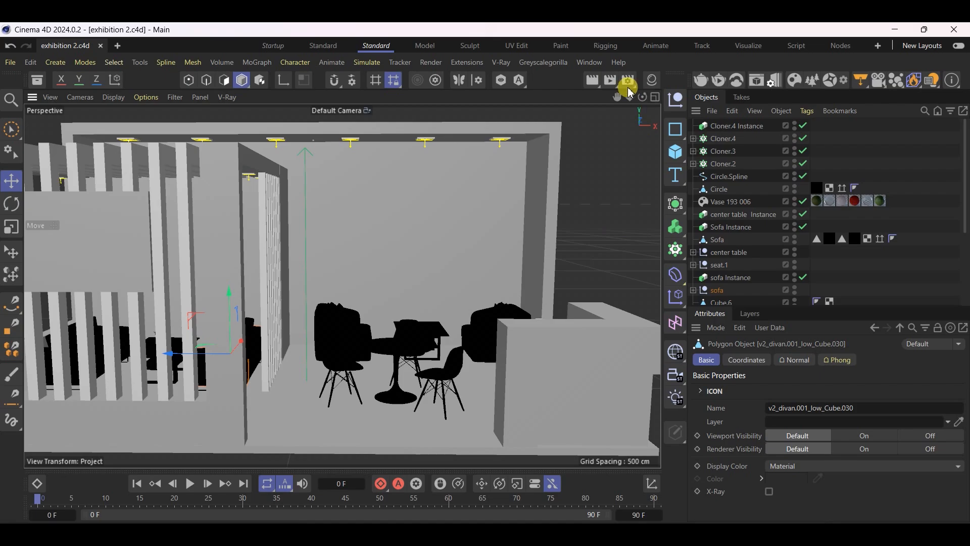
Lock the output aspect ratio, set the render width to 2000 pixels and save the project
click(636, 84)
click(589, 121)
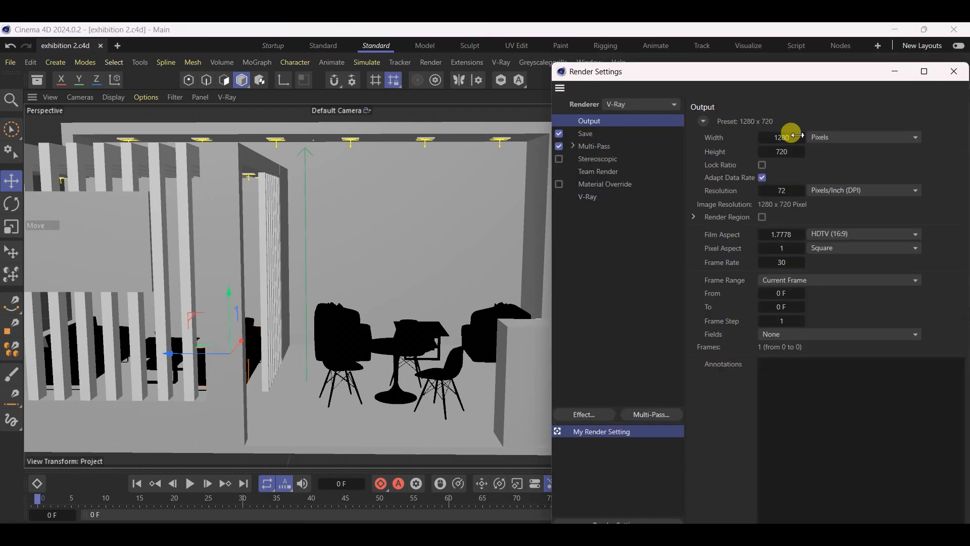
click(763, 165)
double_click(781, 137)
text(2000)
key(Return)
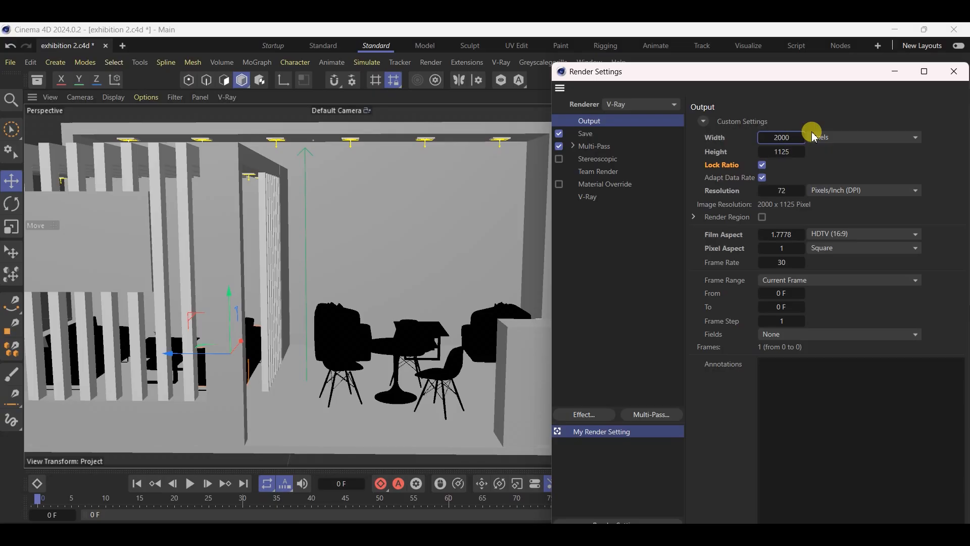
click(953, 71)
key(ctrl+s)
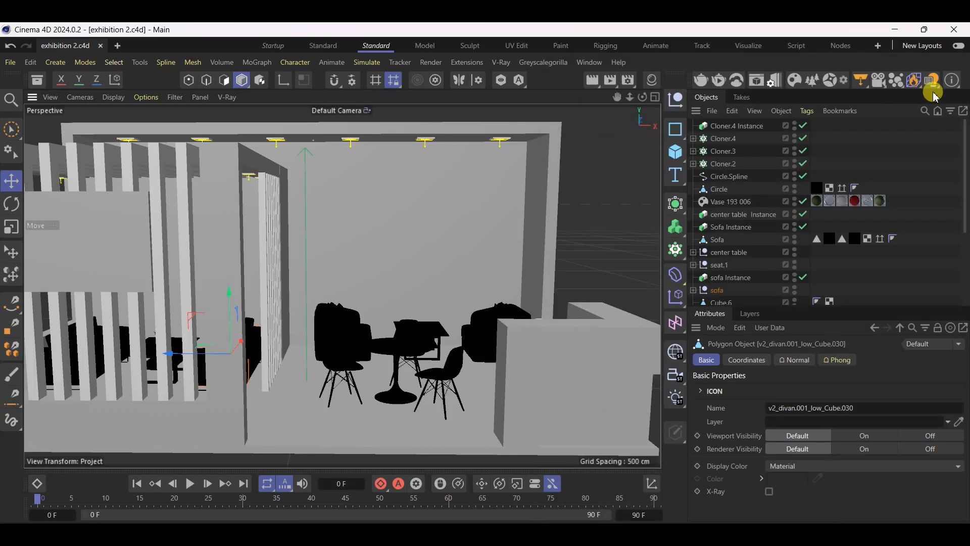
Select the floor slab of the exhibition stand and save the project
click(633, 237)
scroll(634, 237, down, 2)
mouse_move(416, 309)
alt+mouse_down()
mouse_move(240, 309)
mouse_move(435, 327)
mouse_move(361, 325)
mouse_move(401, 303)
alt+mouse_up()
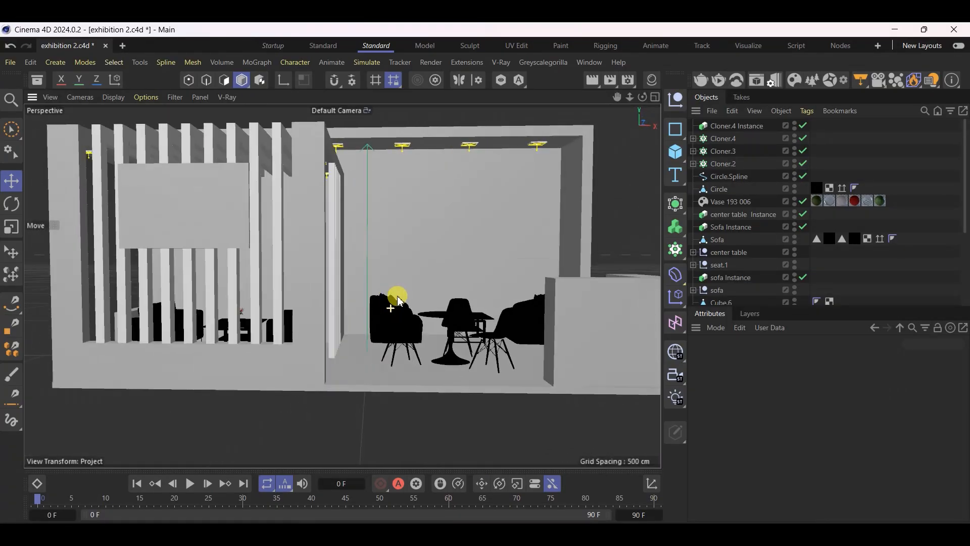
scroll(395, 285, down, 1)
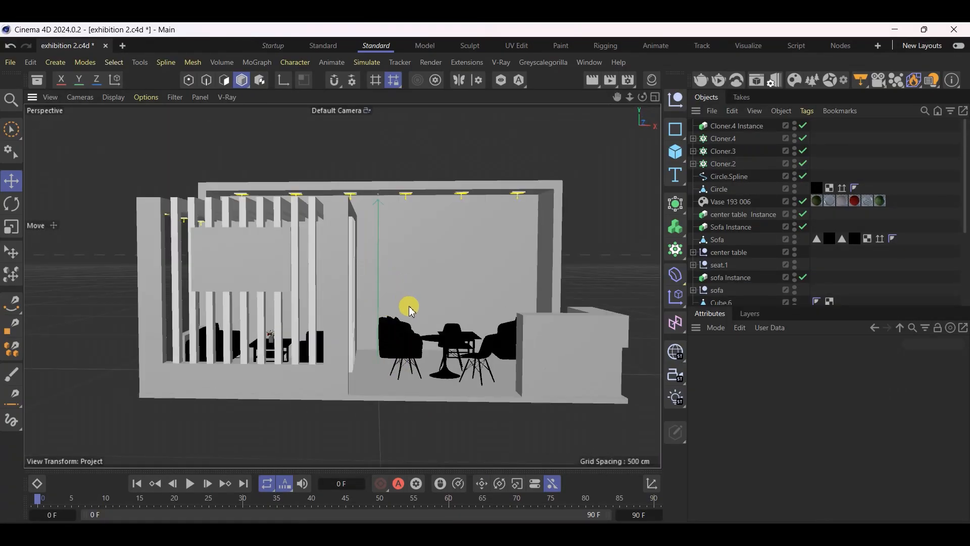
scroll(412, 311, up, 2)
click(392, 404)
key(ctrl+s)
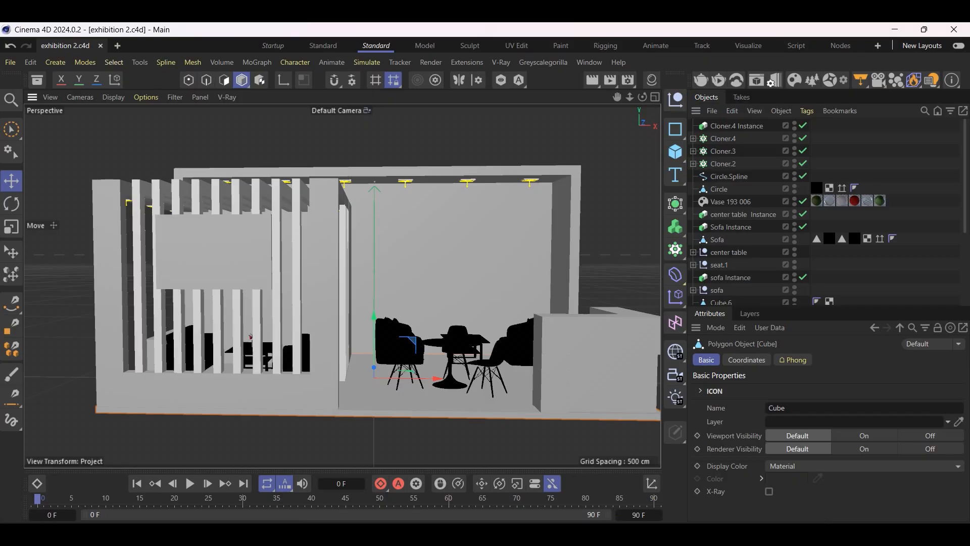
Switch to the image viewer, examine the flooring in the front-view stand reference, and return to Cinema 4D
click(711, 541)
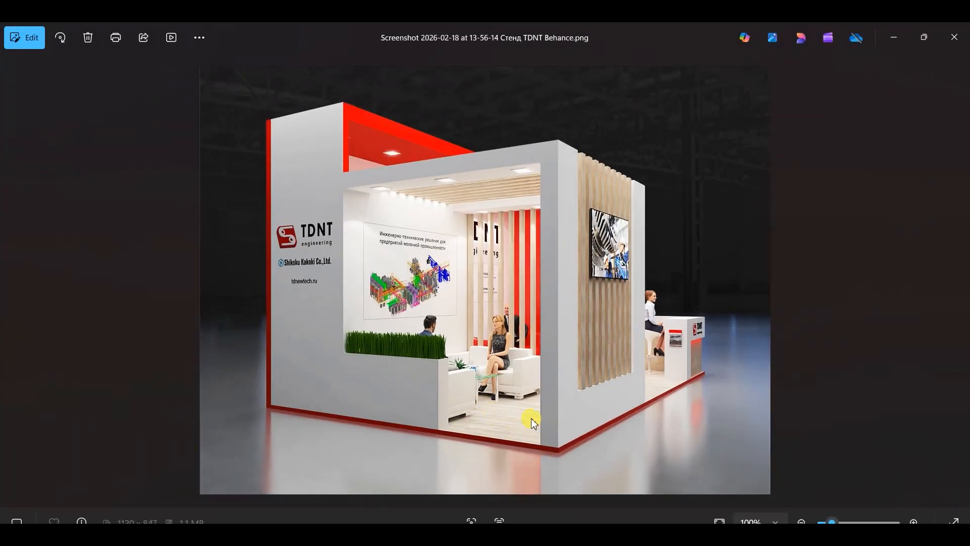
key(Left)
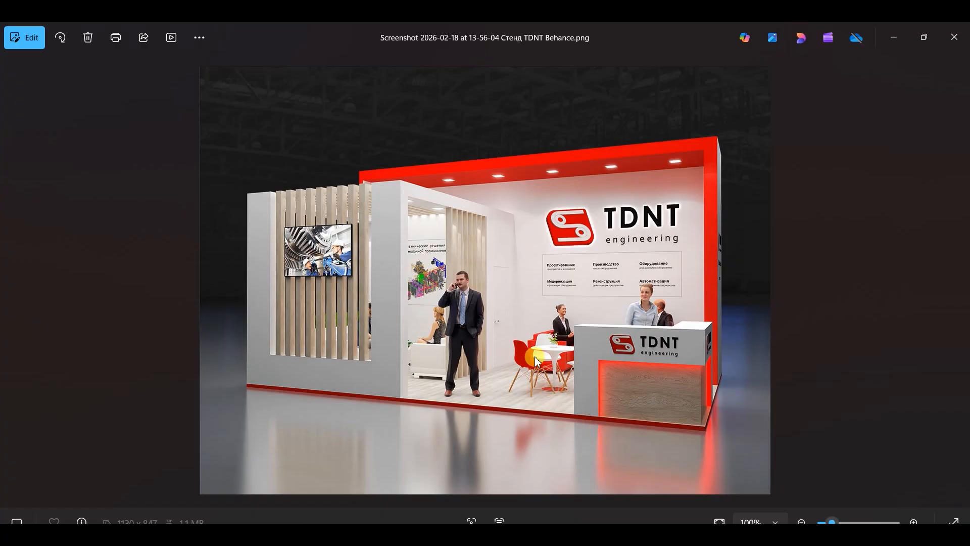
scroll(566, 400, up, 4)
scroll(554, 384, up, 3)
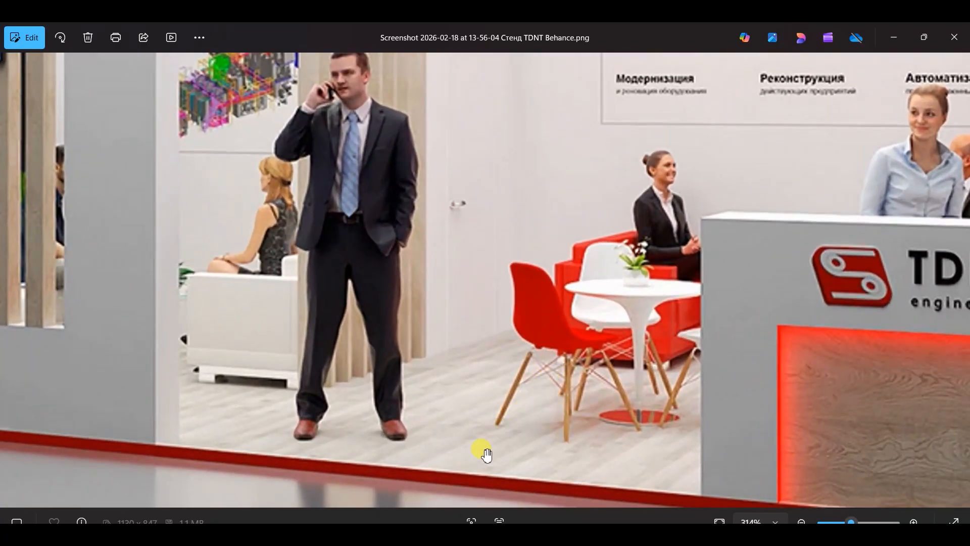
scroll(486, 455, down, 5)
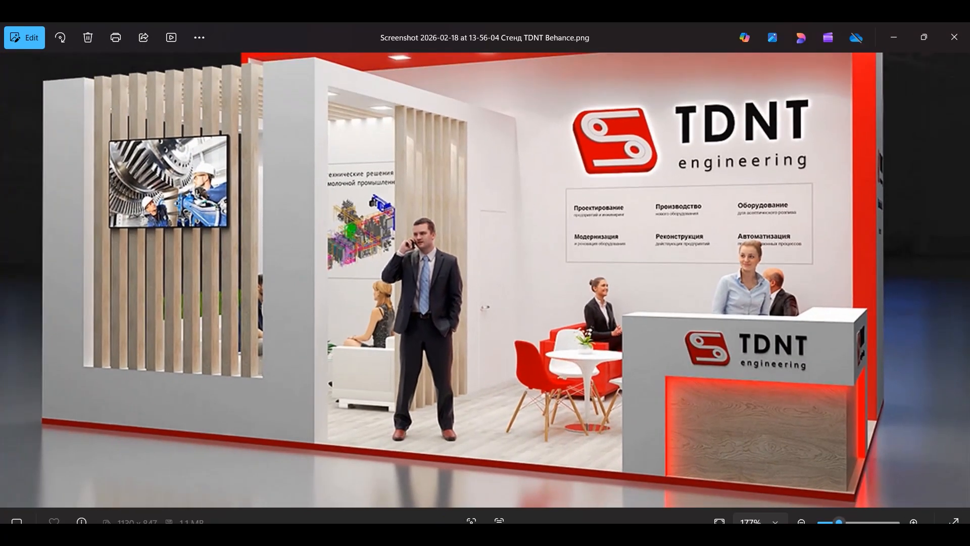
click(303, 534)
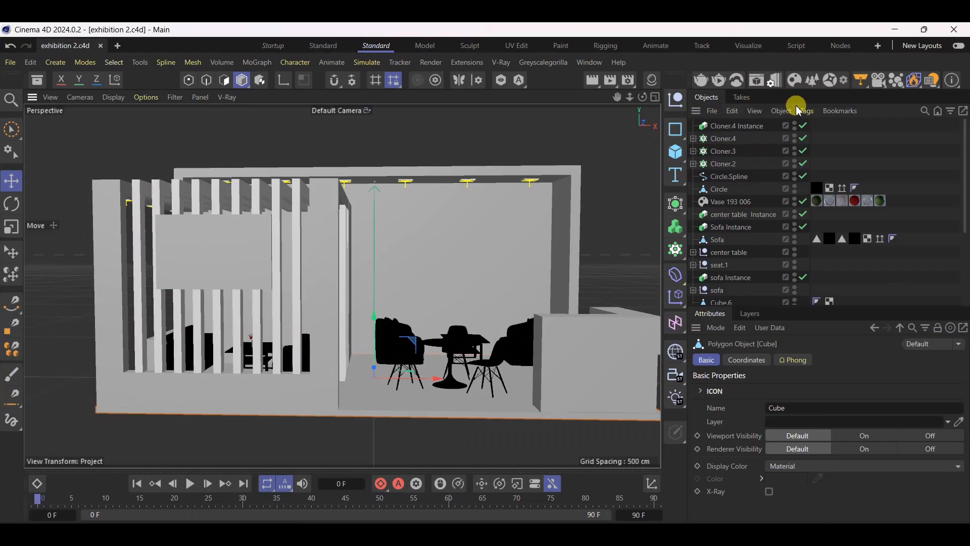
Open the Chaos Cosmos Browser and show its wood flooring materials
click(794, 83)
drag(815, 36, 580, 82)
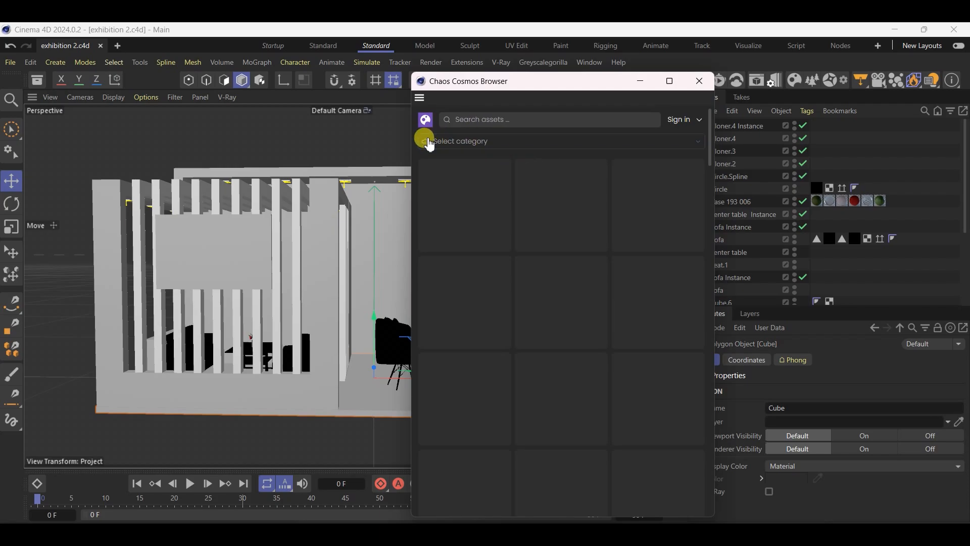
click(440, 144)
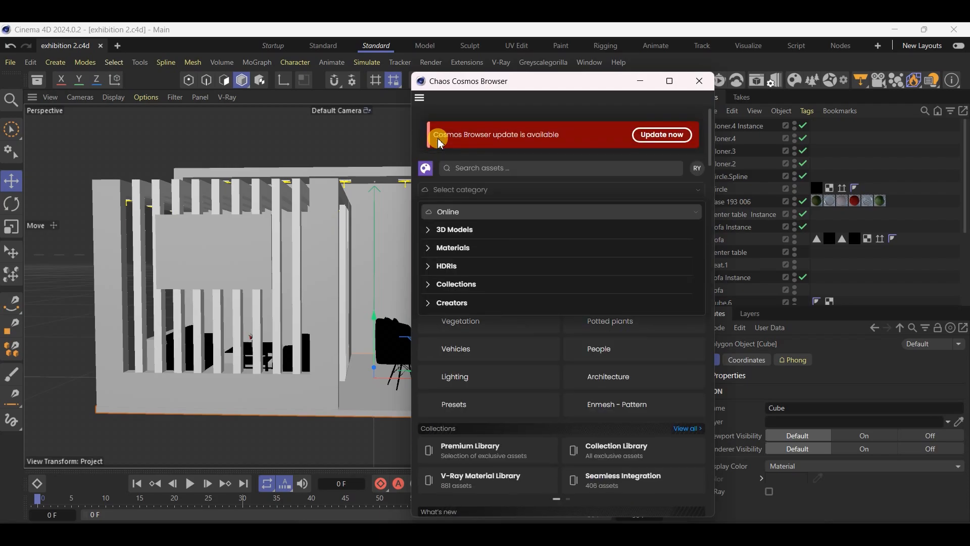
click(444, 194)
click(444, 196)
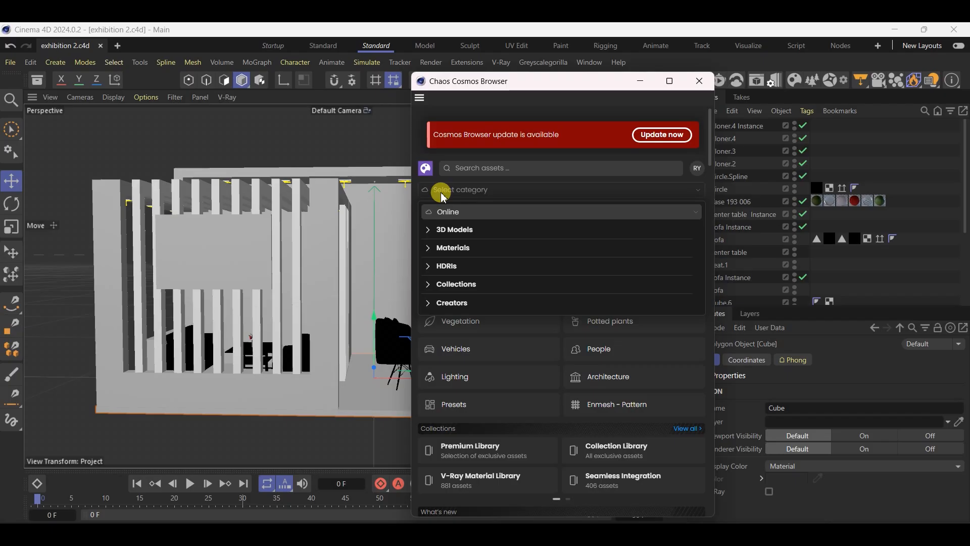
click(431, 247)
scroll(475, 344, down, 3)
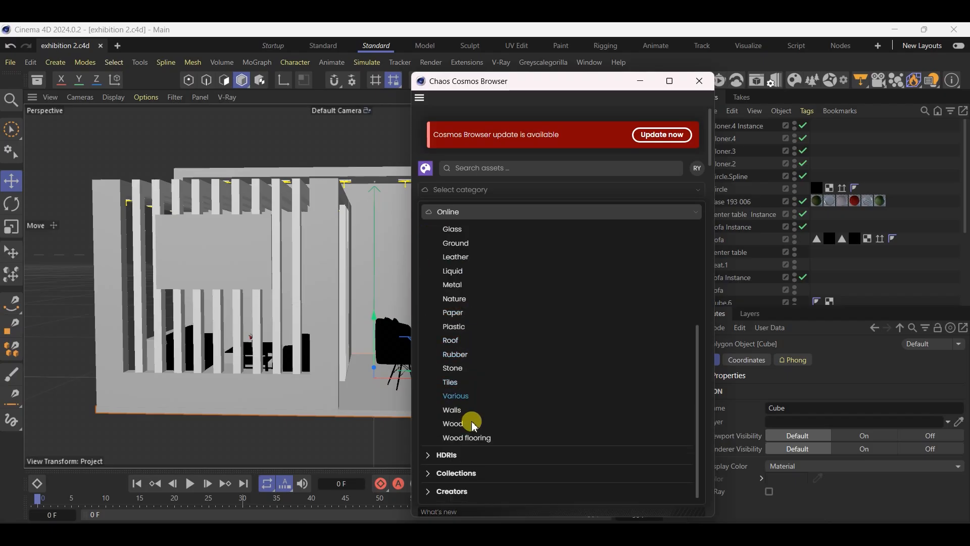
click(466, 444)
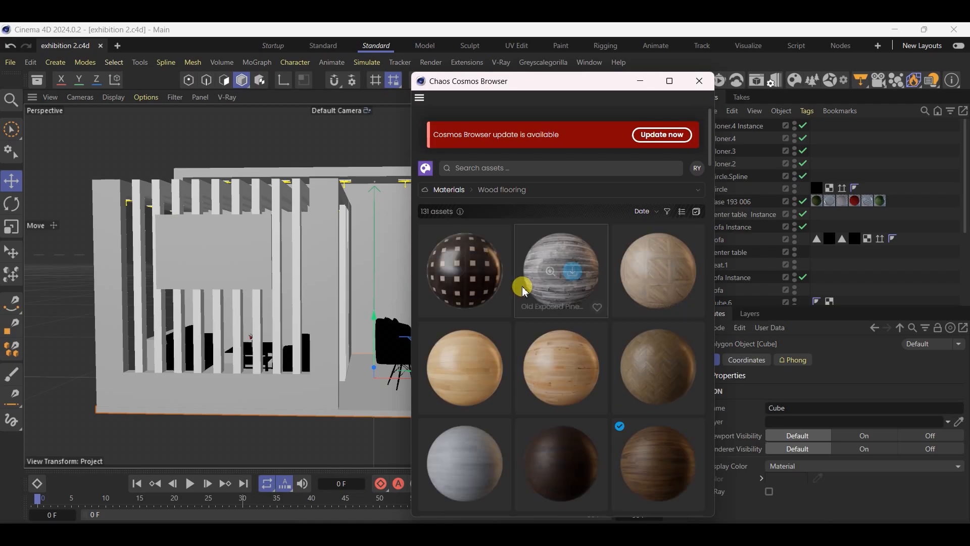
Start downloading the Oak Boards 01 flooring material and browse further wood floorings
scroll(610, 292, down, 2)
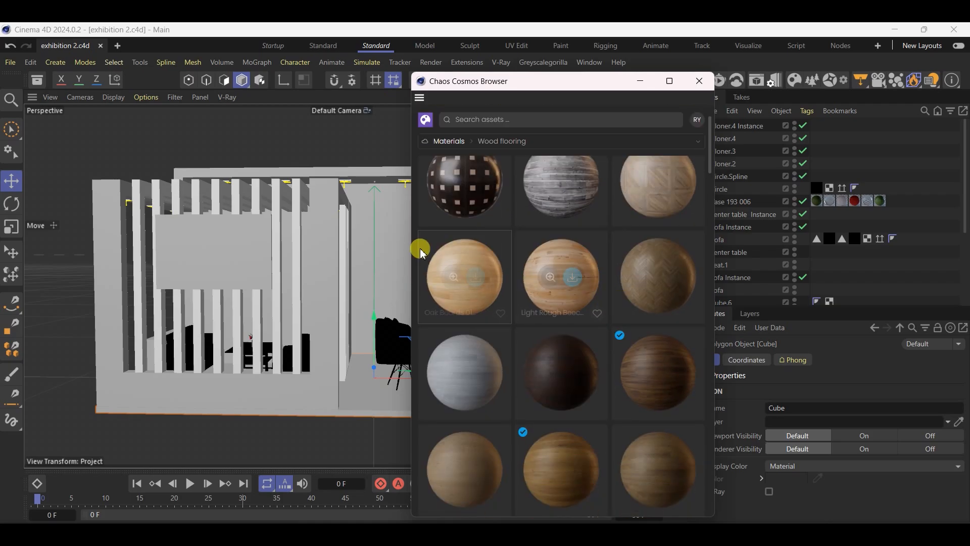
mouse_move(483, 286)
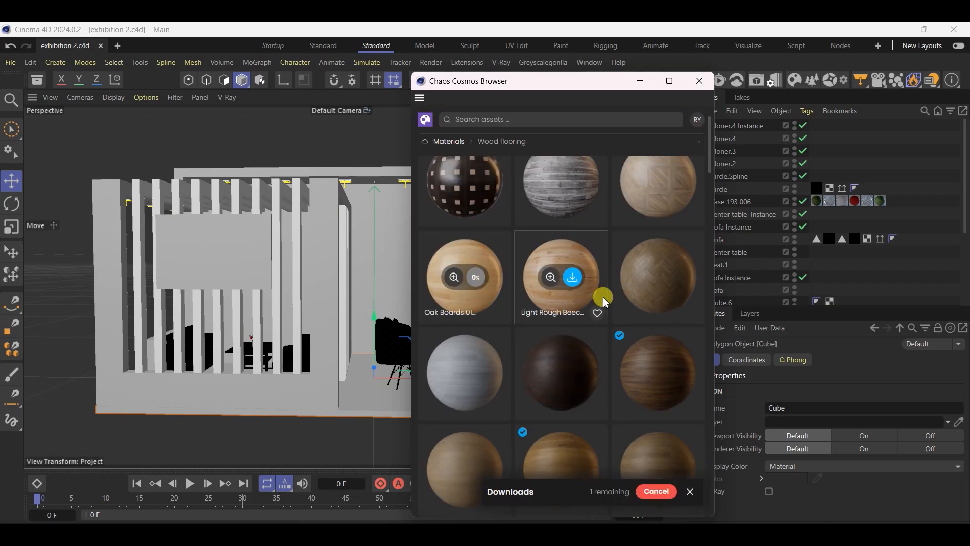
scroll(600, 296, down, 6)
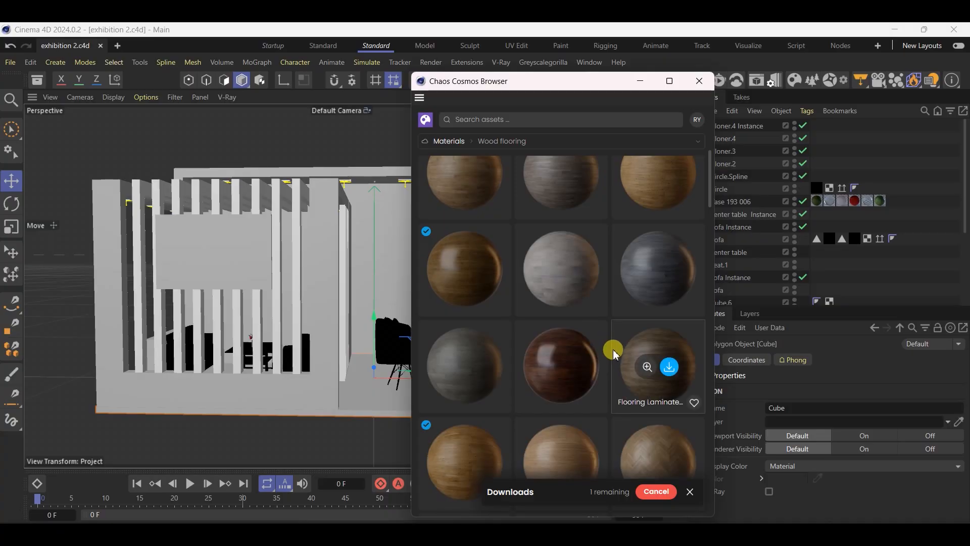
Start downloading the Flooring Laminate Aged 375cm material and browse further wood floorings in the Chaos Cosmos library
scroll(612, 349, down, 3)
mouse_move(468, 326)
mouse_move(566, 316)
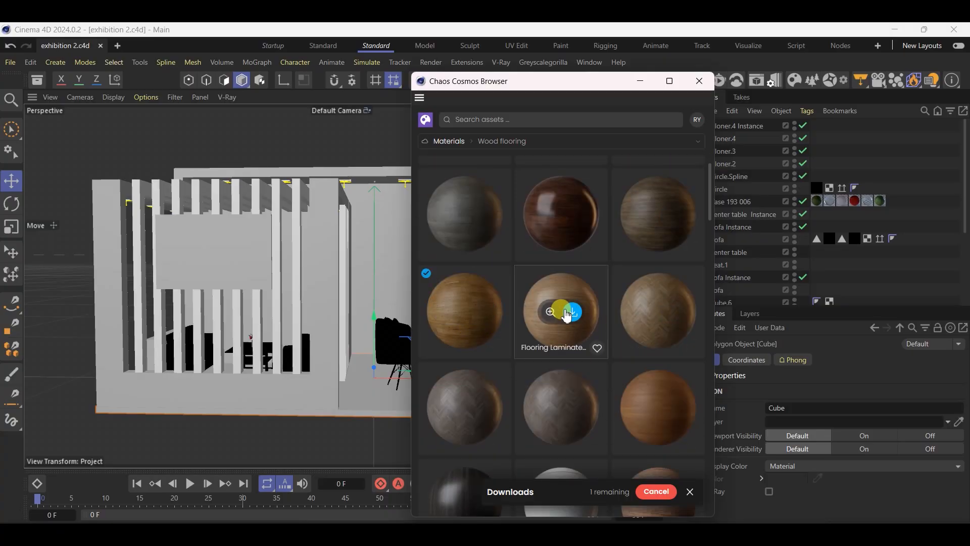
scroll(570, 308, down, 5)
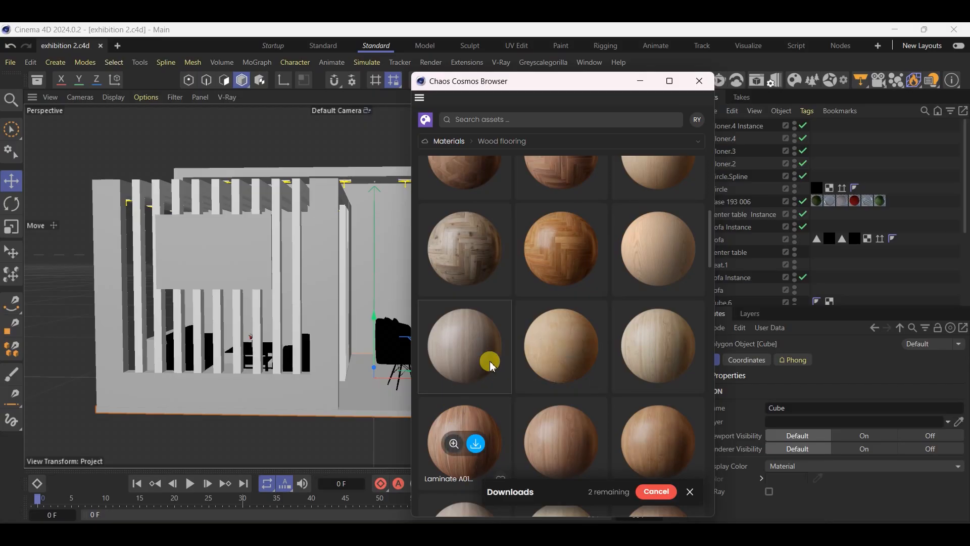
scroll(536, 374, down, 2)
scroll(537, 378, down, 4)
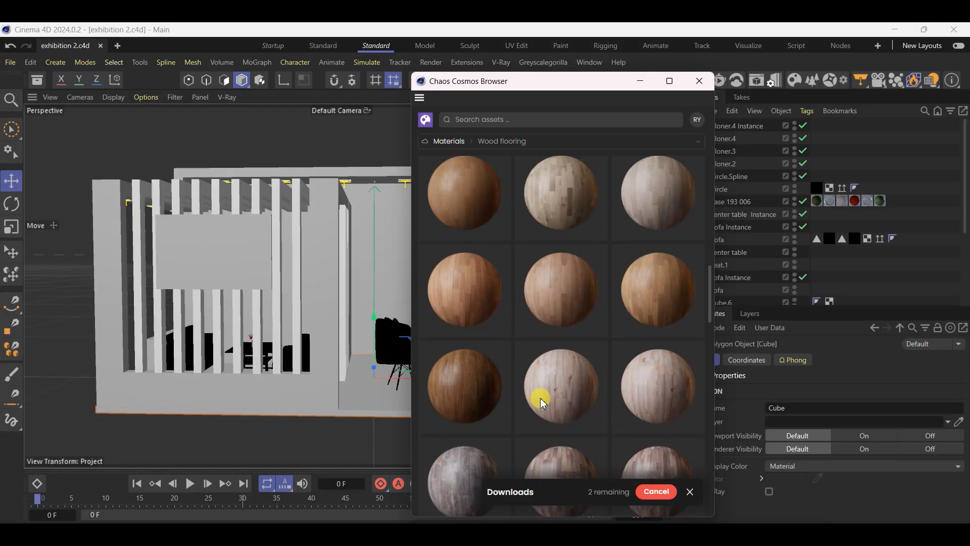
scroll(543, 403, up, 8)
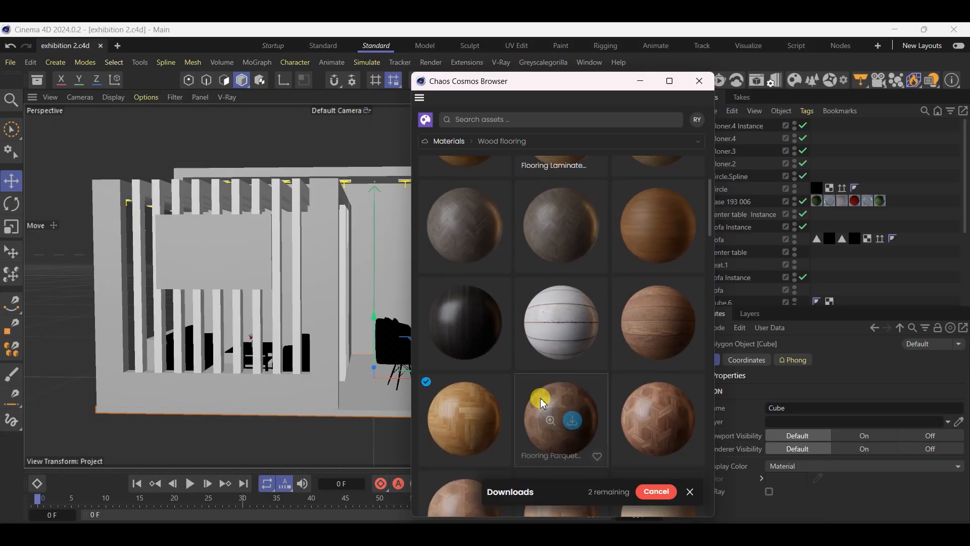
scroll(540, 396, up, 3)
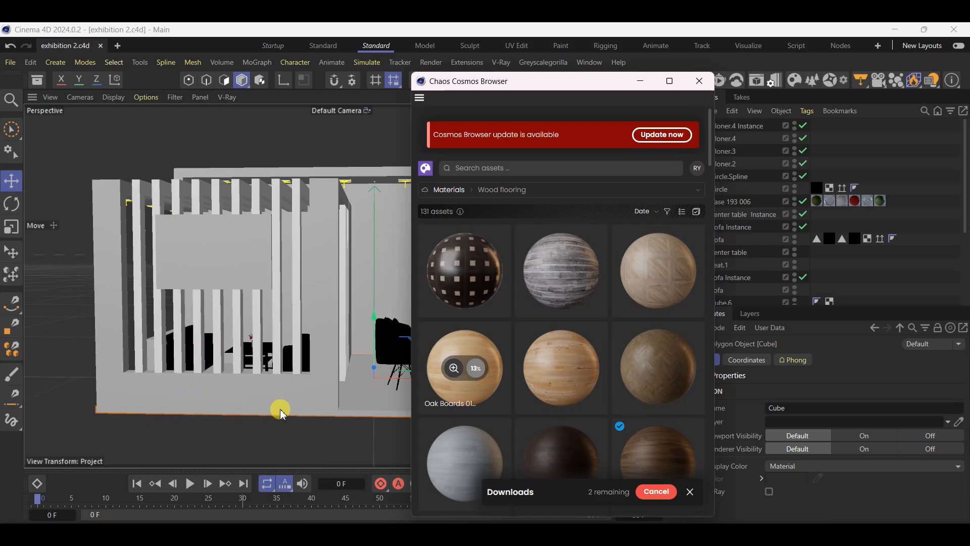
Deselect the floor slab, examine the stand's reference images in the image viewer, and return to Cinema 4D
click(247, 437)
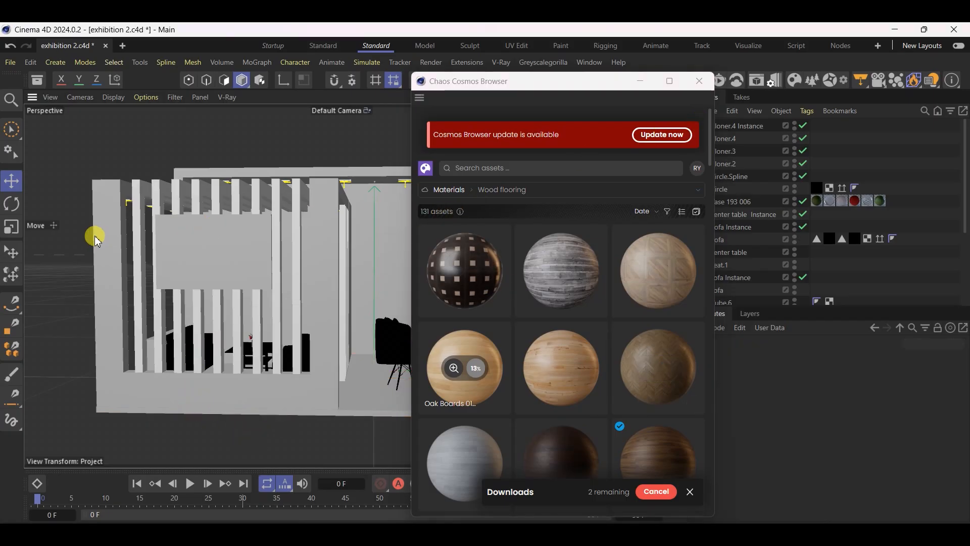
mouse_move(176, 221)
alt+mouse_down()
mouse_move(349, 251)
mouse_move(351, 232)
mouse_move(138, 256)
mouse_move(124, 312)
alt+mouse_up()
alt+right_drag(124, 310, 183, 310)
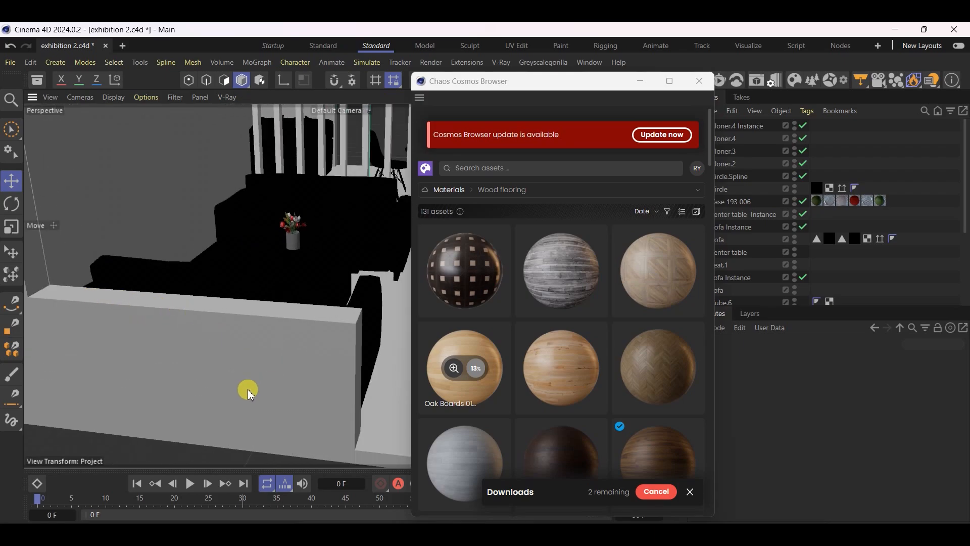
key(alt+Tab)
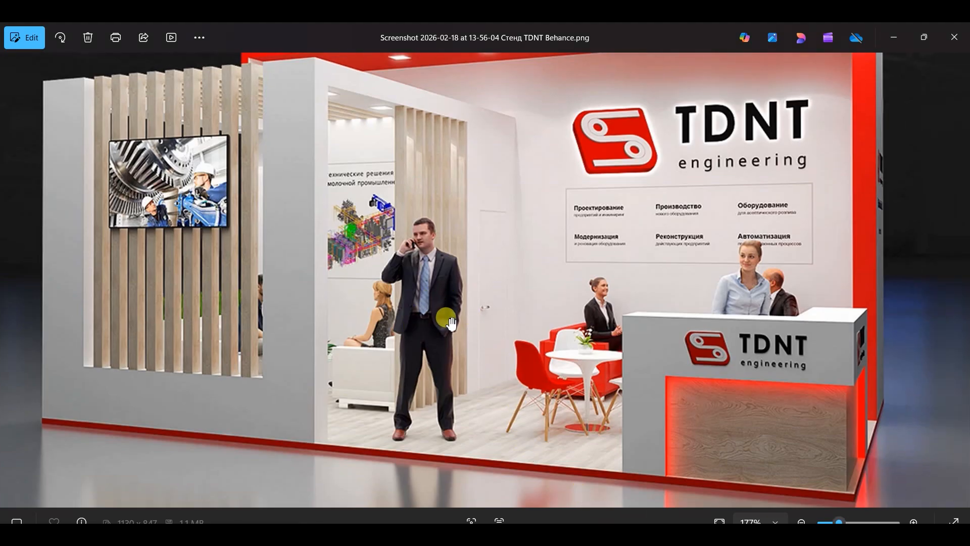
scroll(451, 324, down, 3)
key(Left)
key(Right)
key(Right)
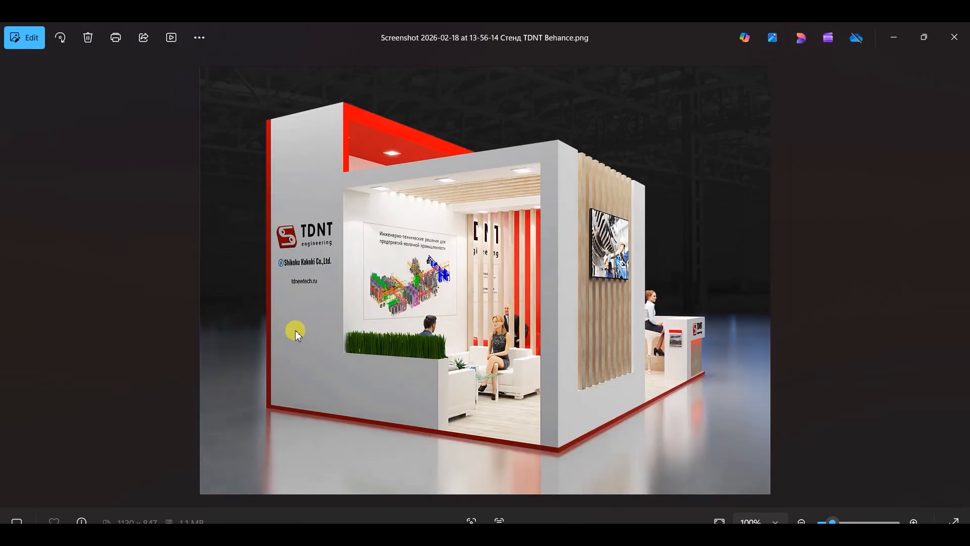
click(894, 38)
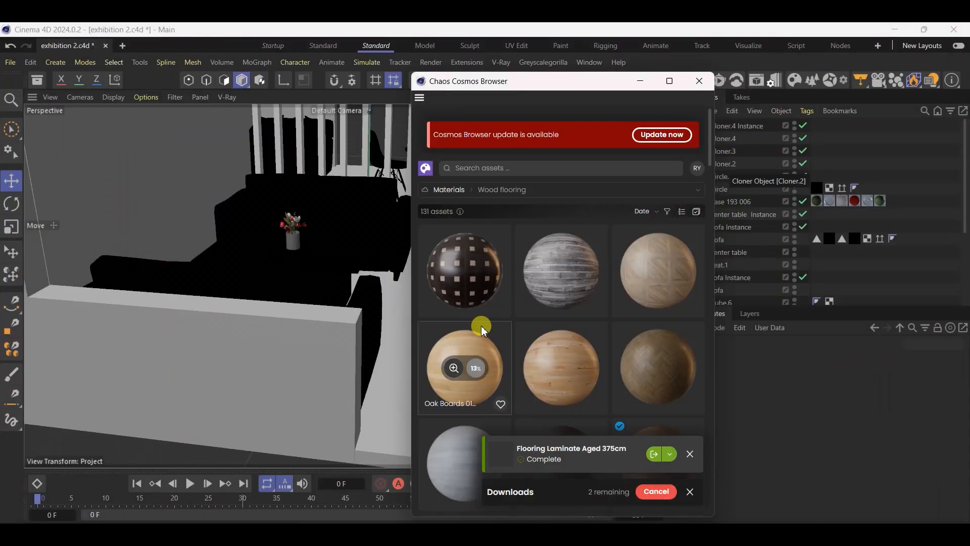
Find the downloaded Flooring Laminate Aged 375cm material among the wood floorings and import it into the scene
scroll(223, 343, down, 2)
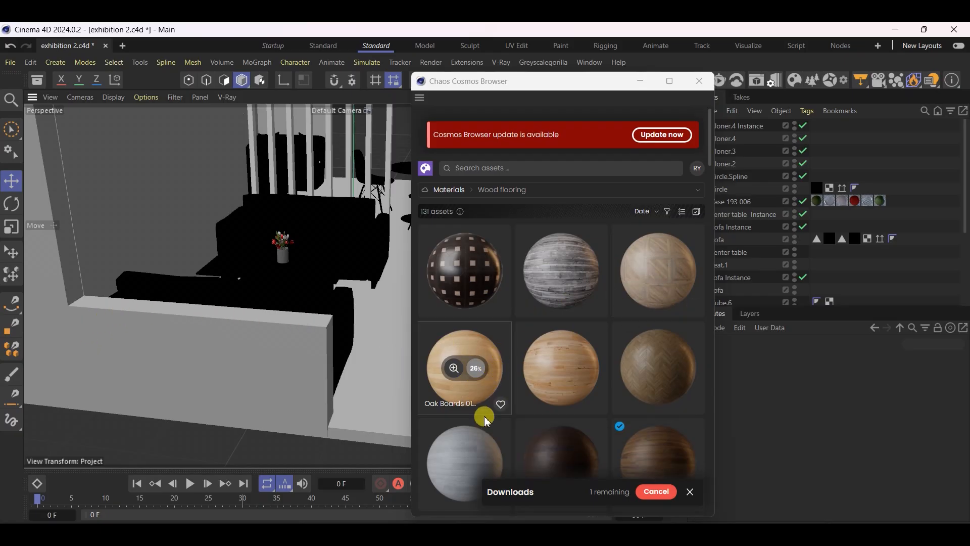
scroll(559, 396, down, 5)
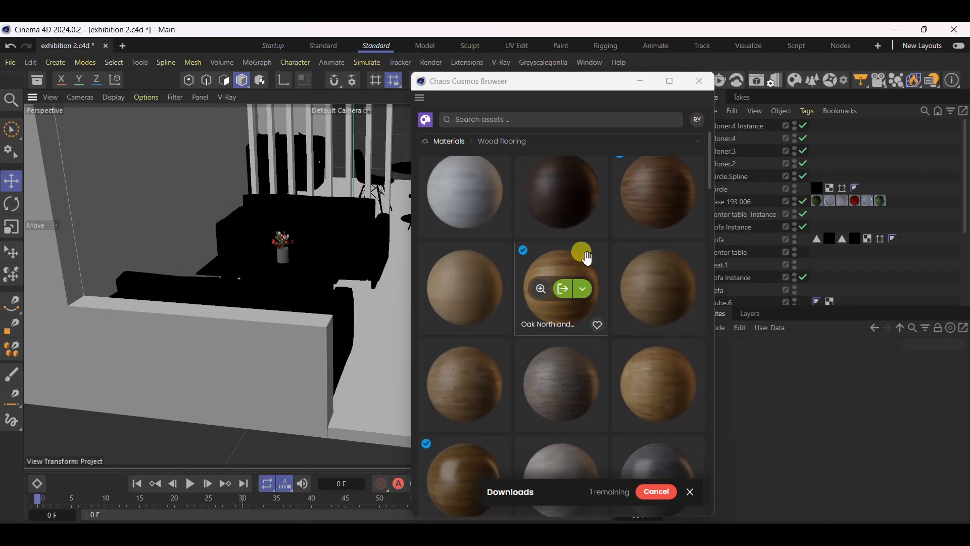
scroll(586, 368, down, 5)
scroll(606, 369, up, 2)
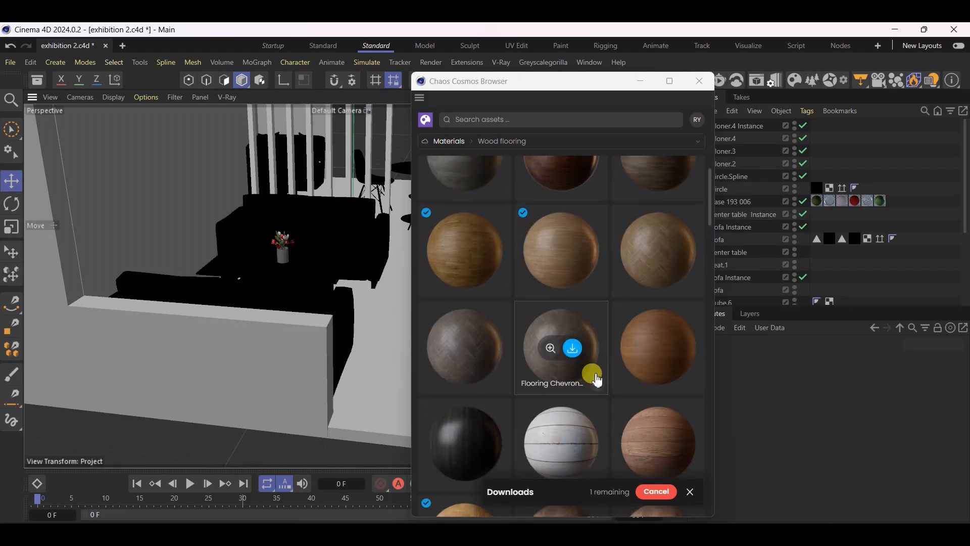
click(562, 251)
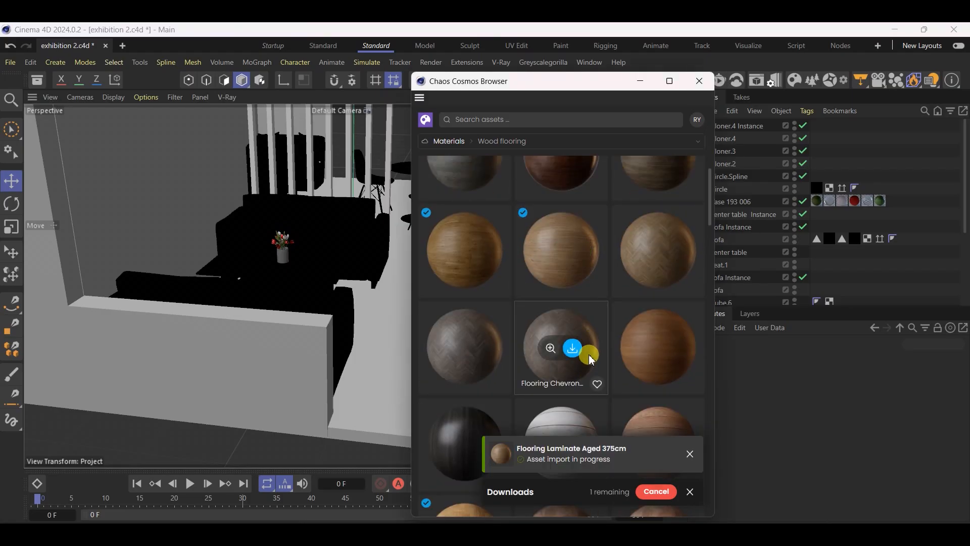
Browse the remaining wood floorings, import the Oak Boards 01 400cm material, close the Chaos Cosmos Browser and show the scene's materials
scroll(586, 349, up, 10)
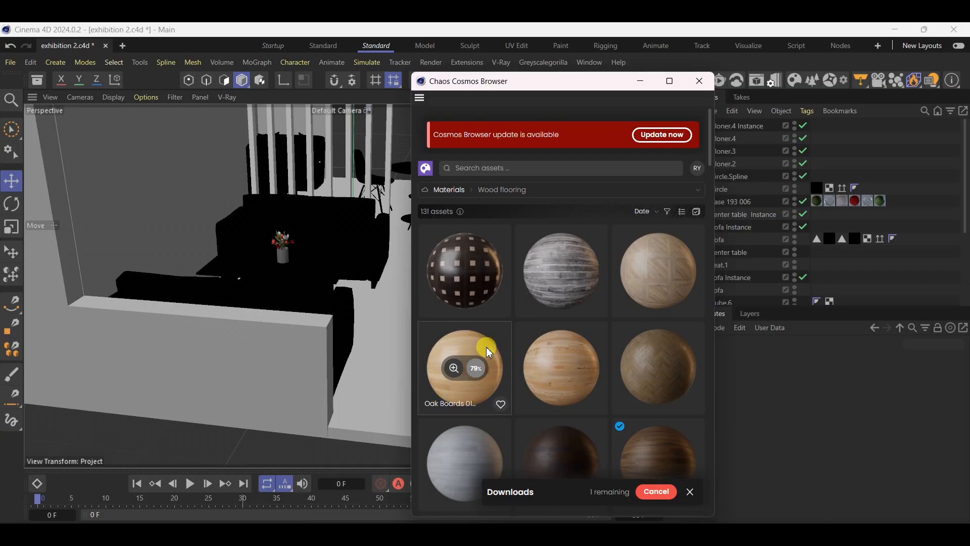
scroll(470, 403, down, 15)
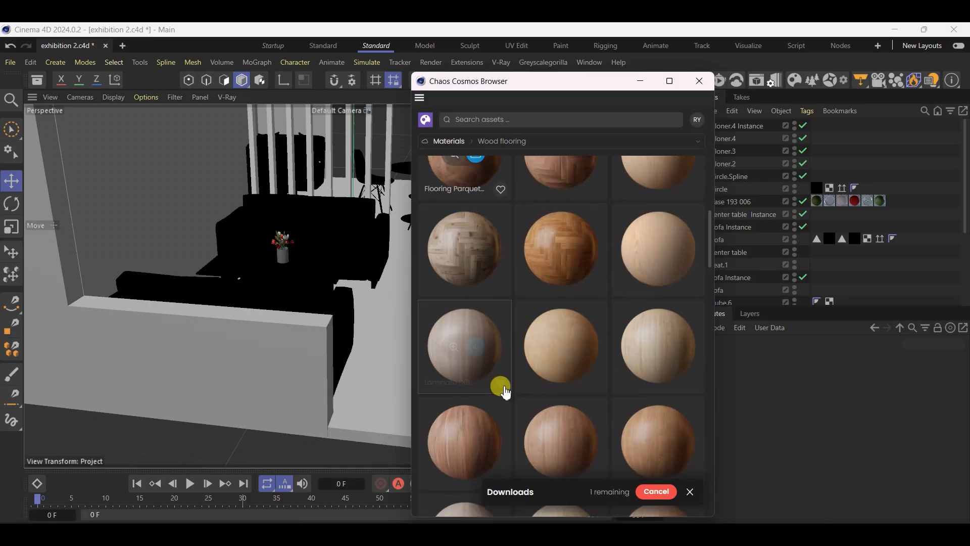
scroll(512, 391, down, 10)
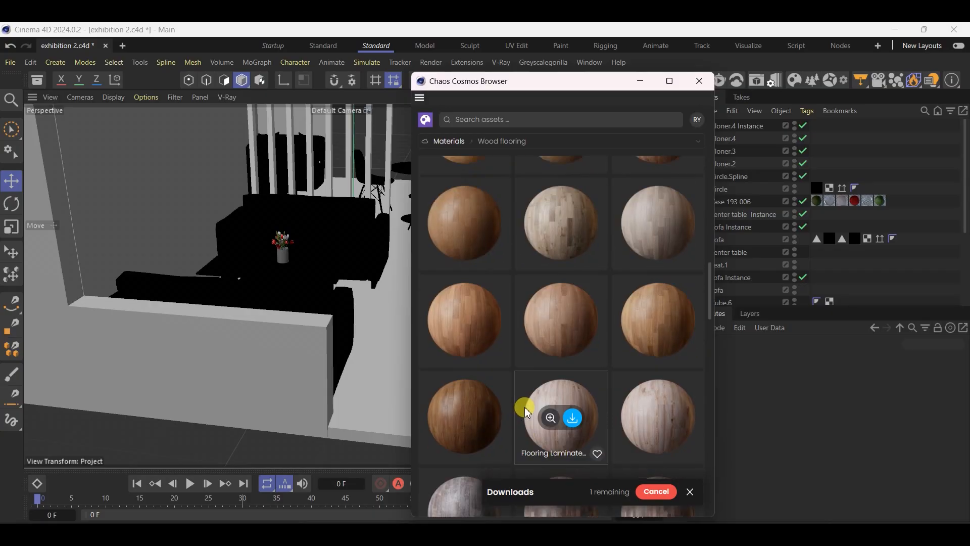
scroll(556, 379, down, 5)
scroll(652, 378, down, 10)
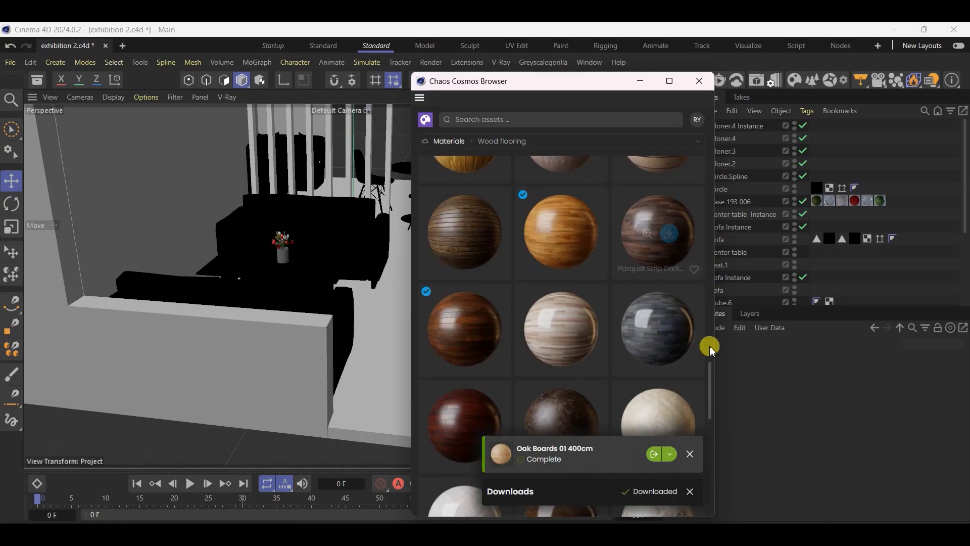
drag(708, 374, 725, 132)
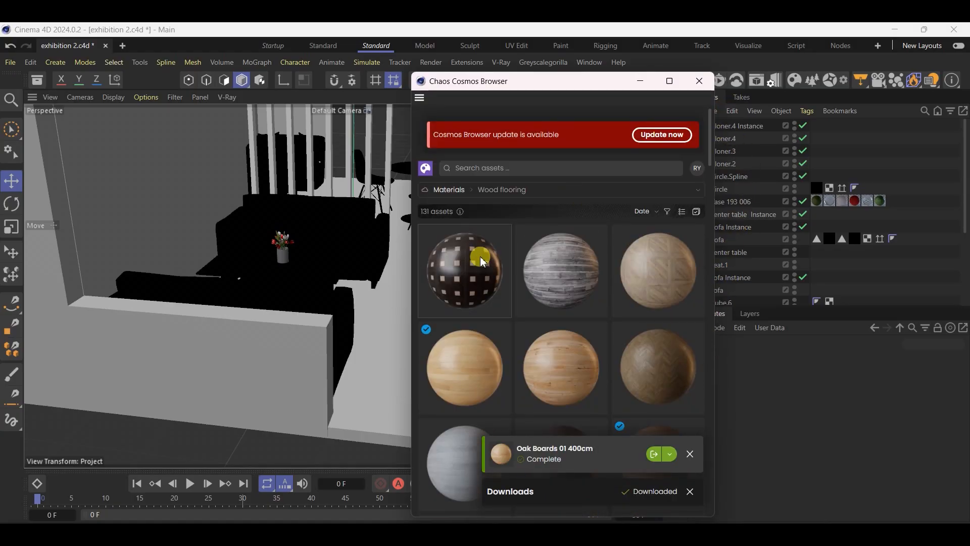
click(466, 368)
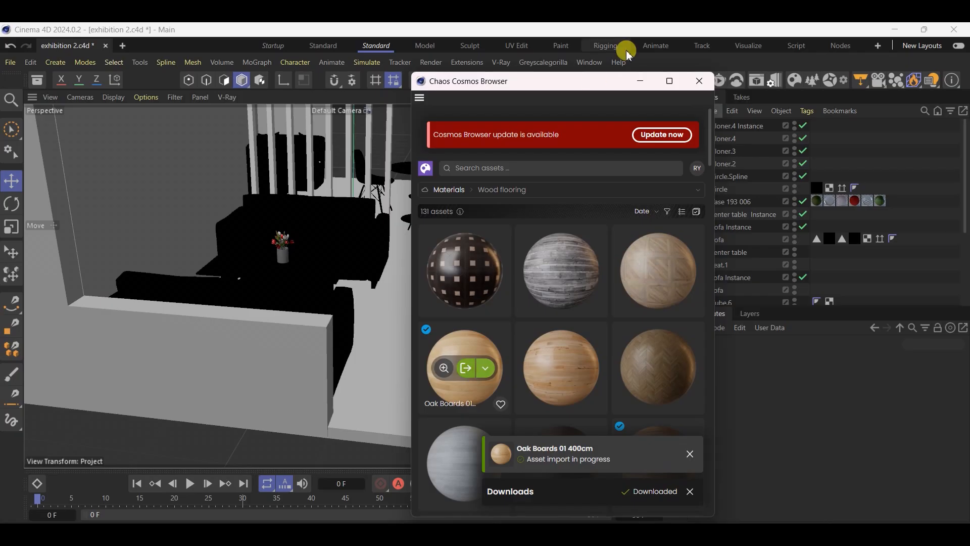
click(700, 81)
click(651, 82)
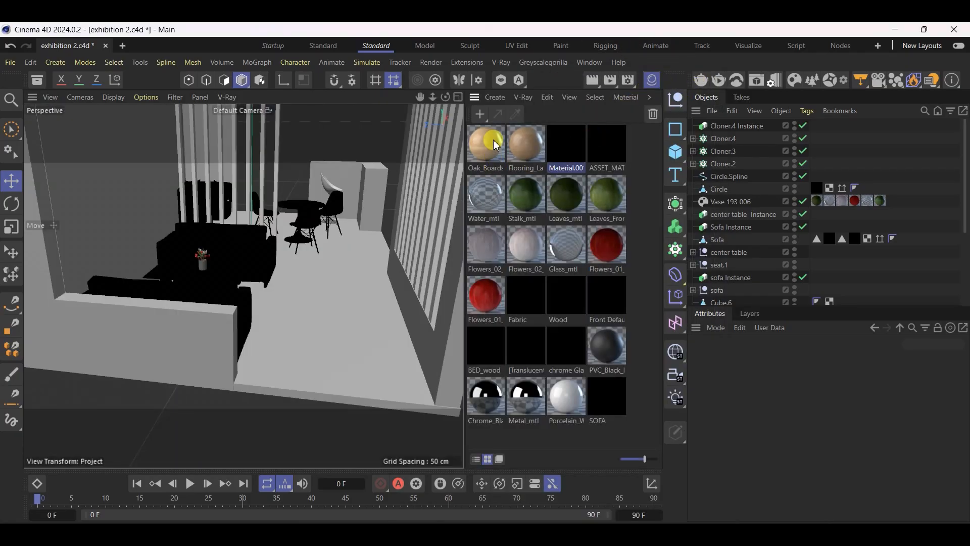
Apply the Oak Boards 01 400cm material to only the top polygon of the floor slab and return to Model mode
alt+drag(317, 290, 89, 318)
scroll(89, 316, down, 5)
scroll(338, 347, up, 5)
click(278, 284)
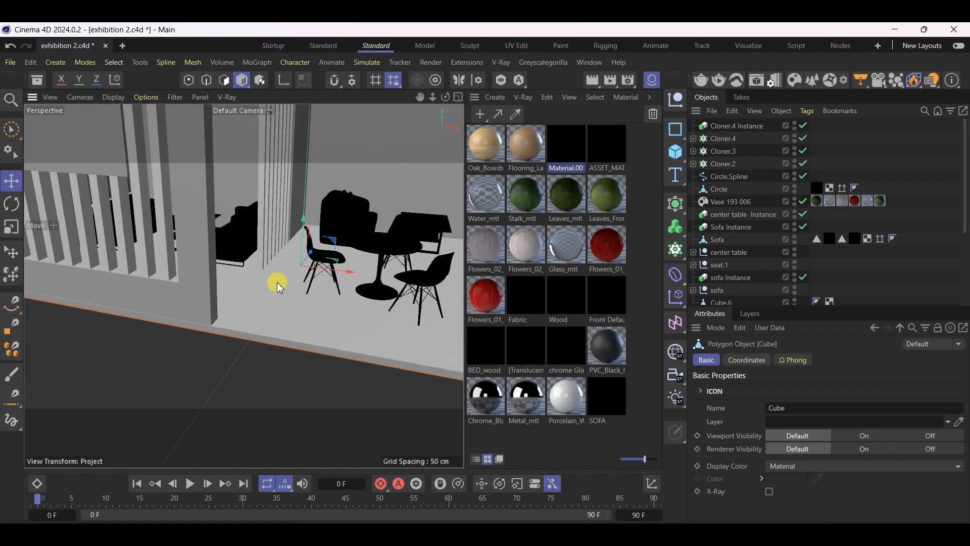
click(220, 83)
click(311, 303)
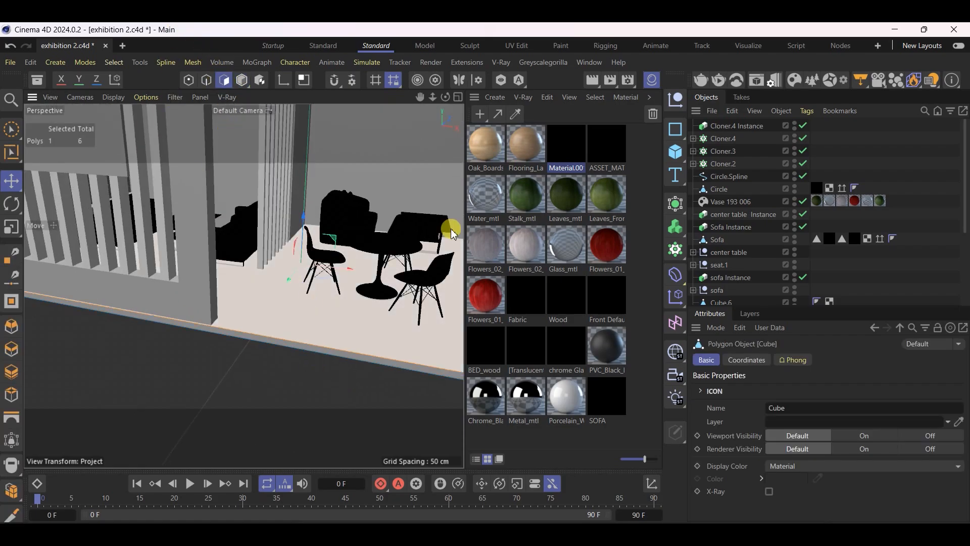
drag(486, 144, 302, 319)
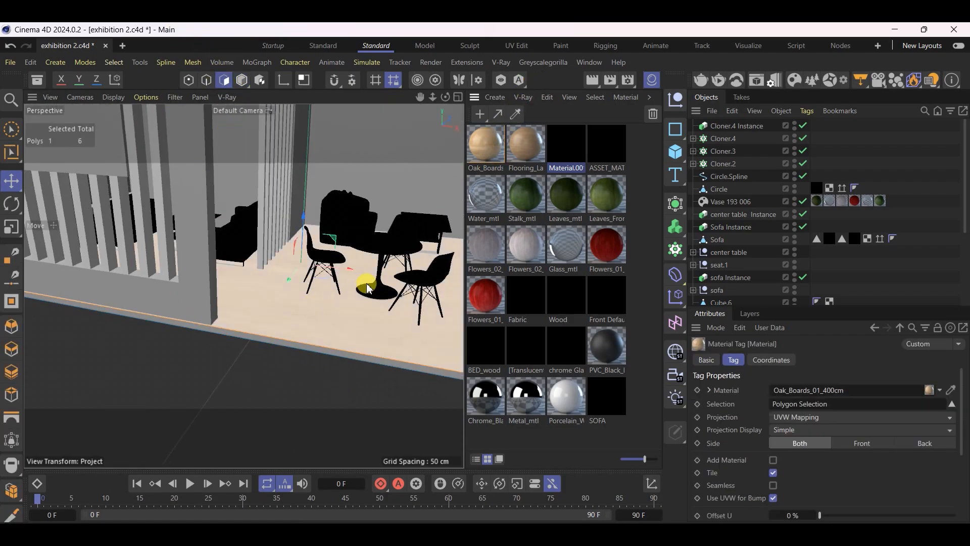
scroll(368, 289, up, 4)
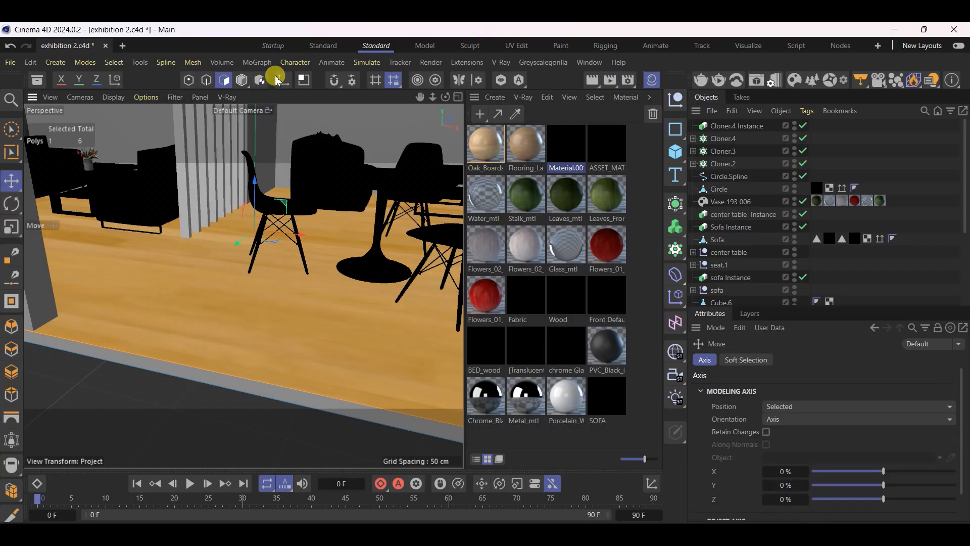
click(242, 80)
Set the floor slab's oak material tag to Cubic projection and enable Seamless
scroll(182, 399, down, 7)
alt+drag(190, 388, 194, 364)
scroll(159, 371, up, 6)
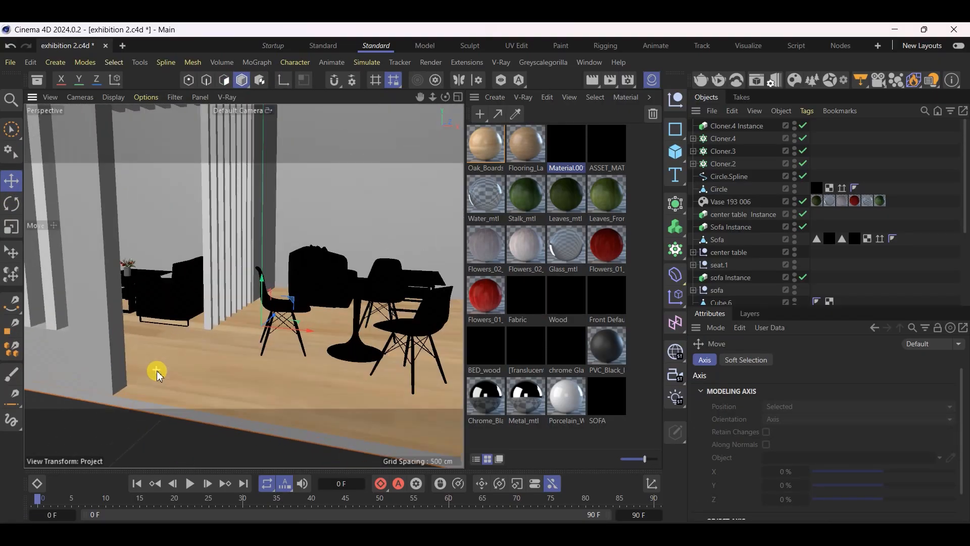
scroll(146, 345, down, 2)
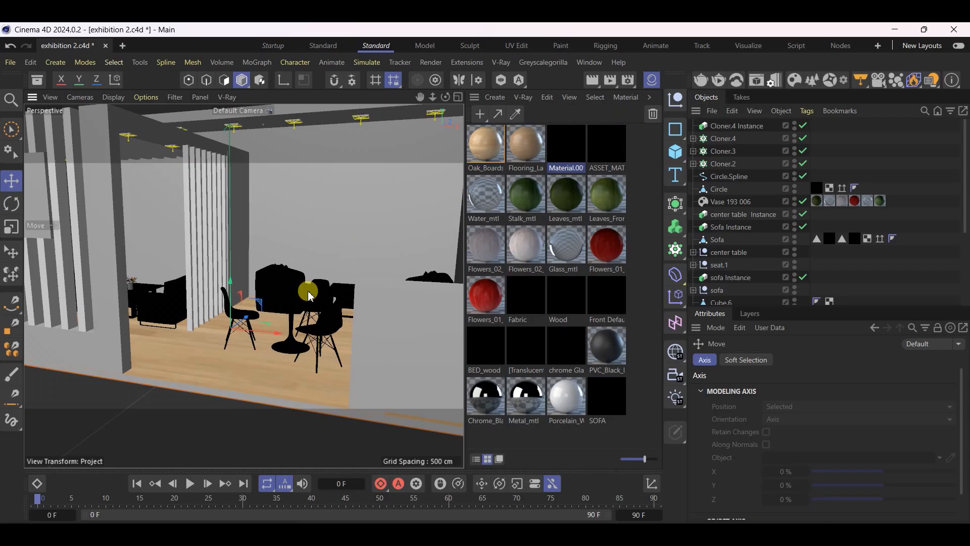
click(258, 373)
scroll(774, 220, down, 3)
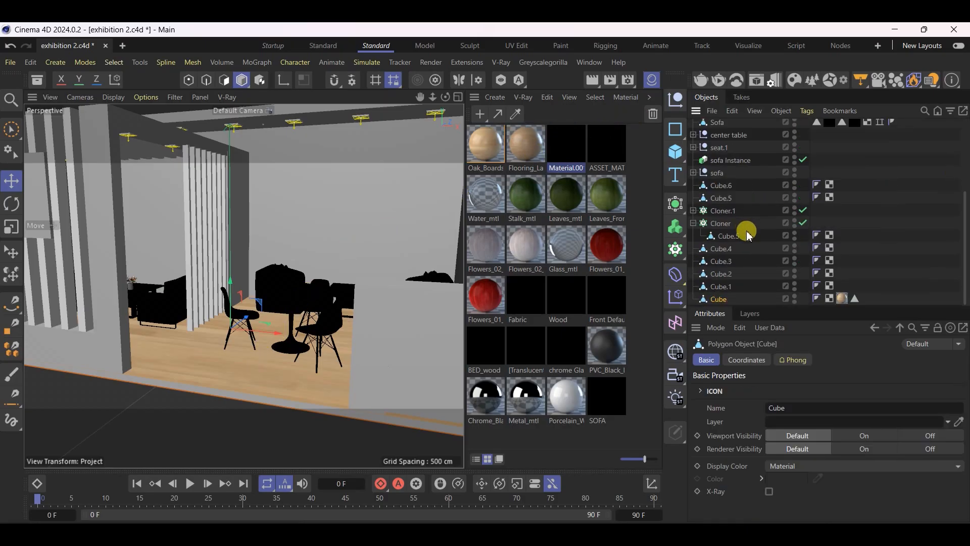
click(841, 299)
click(799, 416)
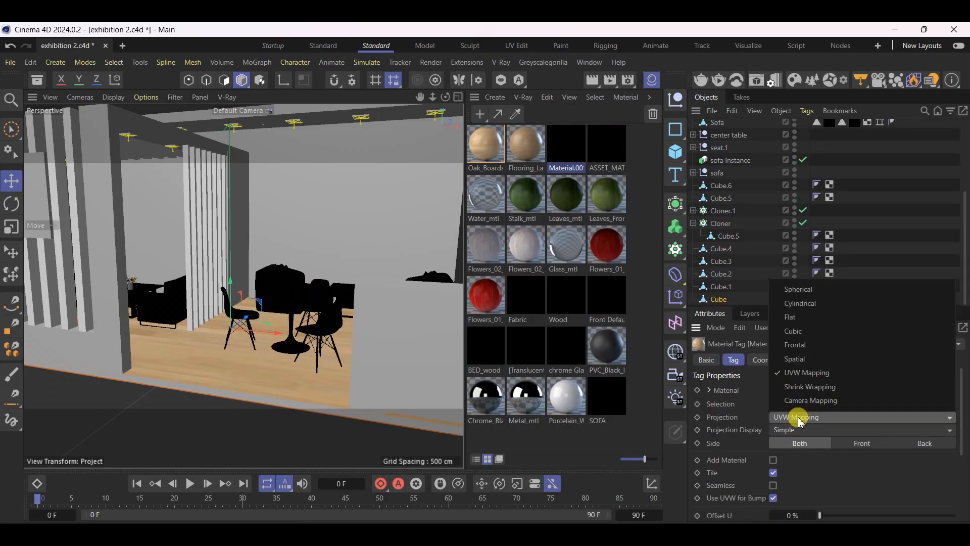
click(812, 332)
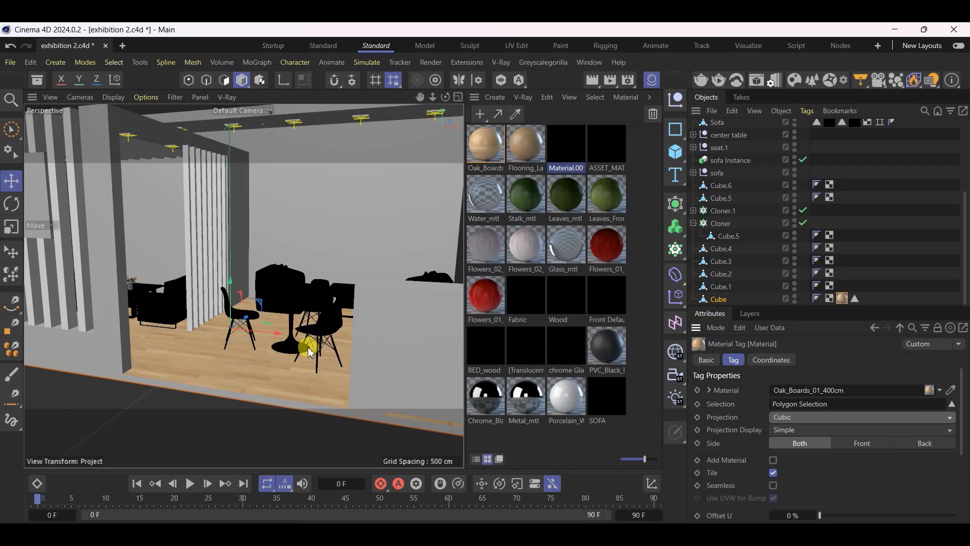
click(781, 489)
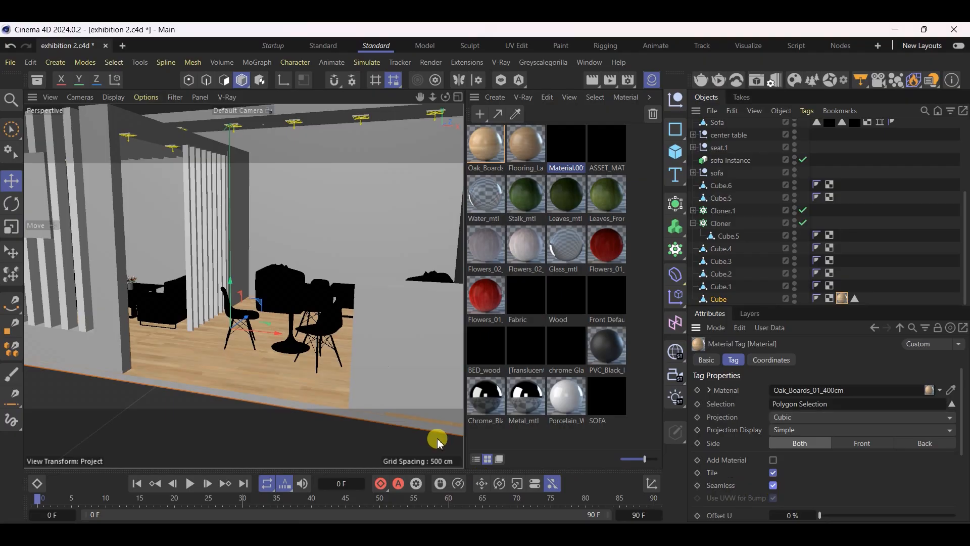
Set Length U of the floor's oak material tag to 60 % and check the plank pattern around the table and chairs
scroll(249, 372, up, 3)
alt+drag(248, 334, 296, 364)
scroll(297, 309, down, 5)
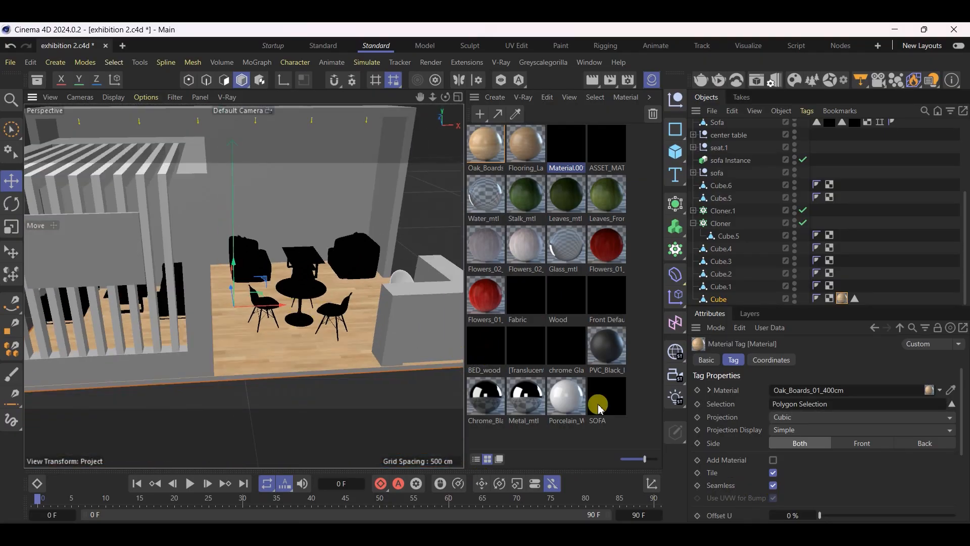
scroll(913, 477, down, 4)
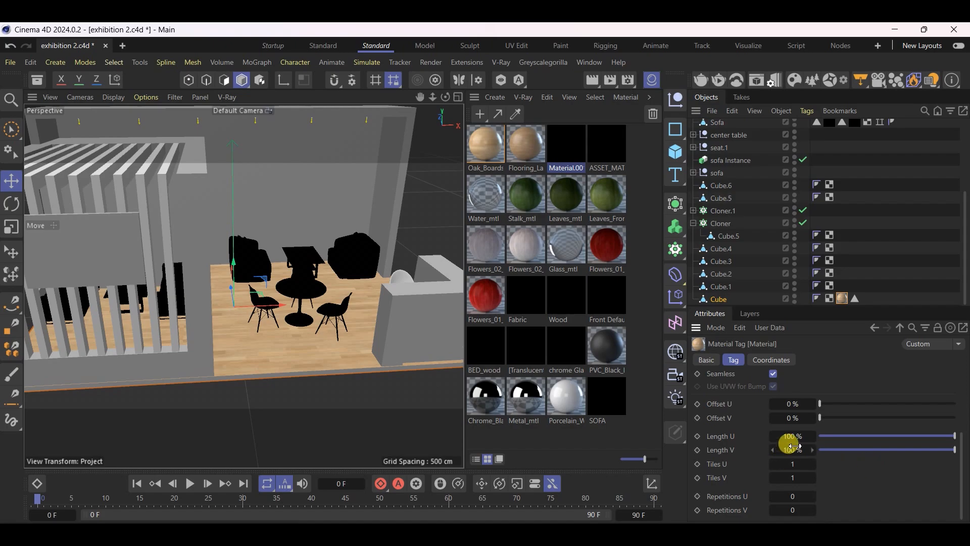
key(Tab)
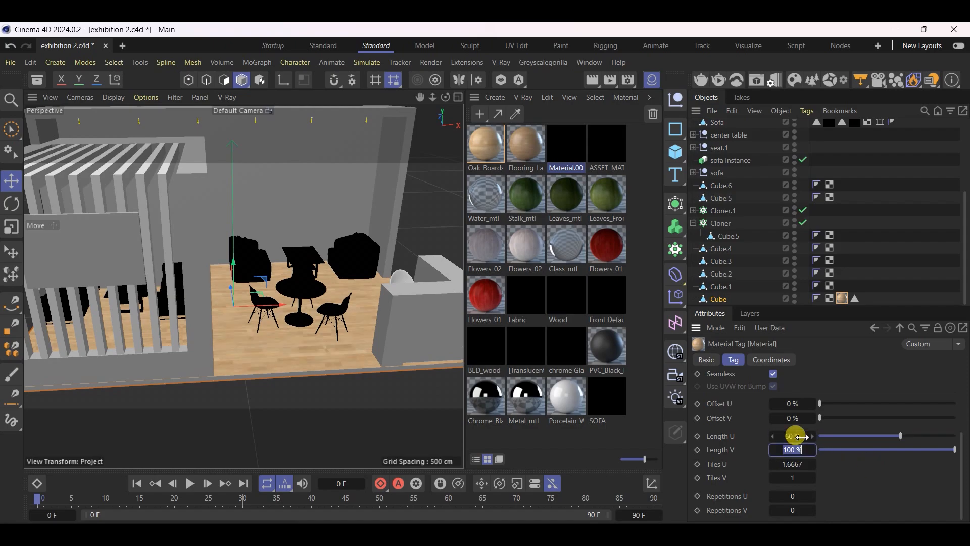
scroll(288, 368, up, 10)
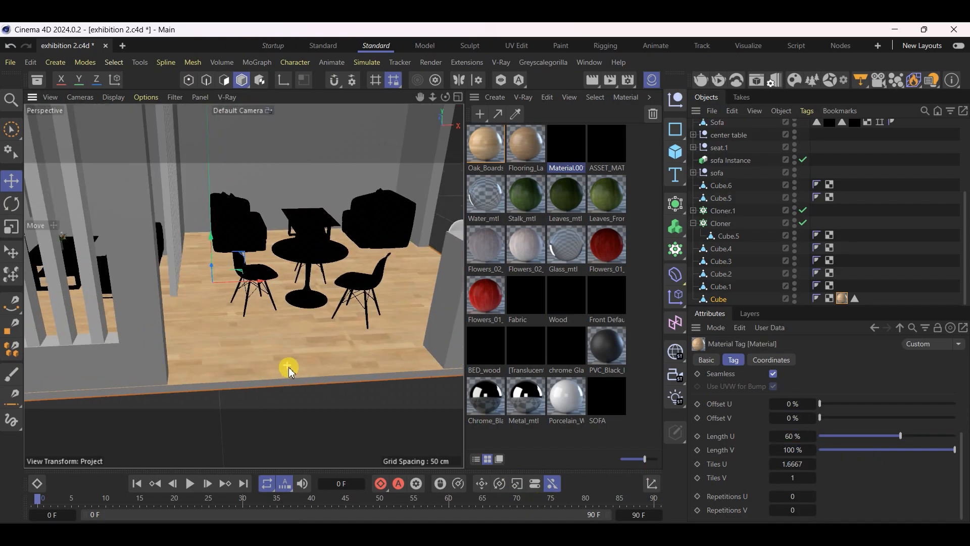
Try the floor's oak material tag with Length U at 100 % and Length V at 60 %, and undo the trial
alt+drag(224, 416, 346, 399)
key(ctrl+z)
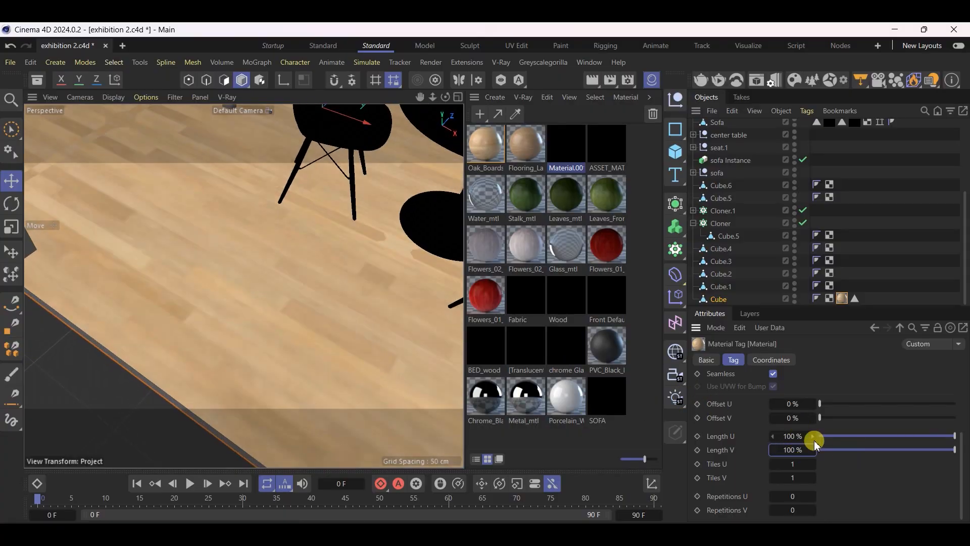
key(ctrl+z)
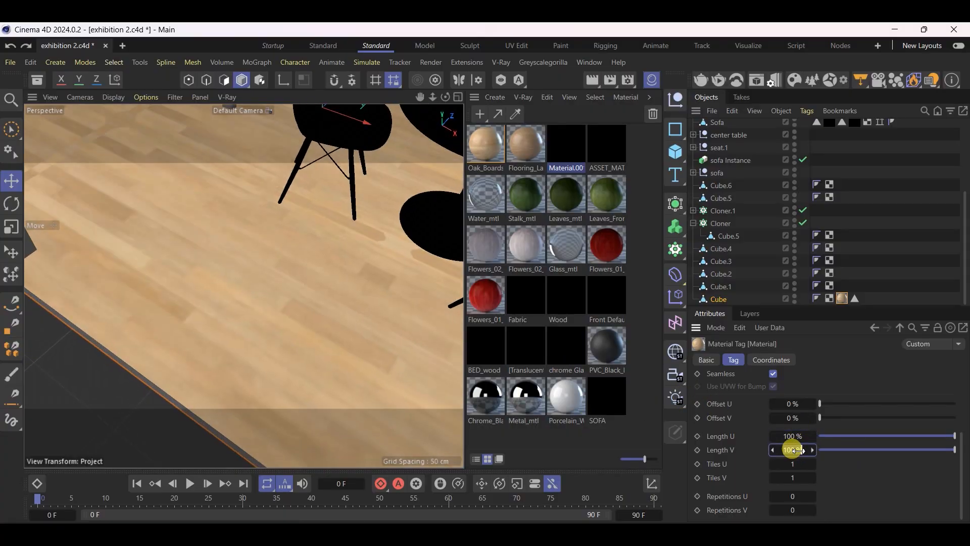
key(Return)
alt+drag(360, 347, 161, 379)
click(879, 449)
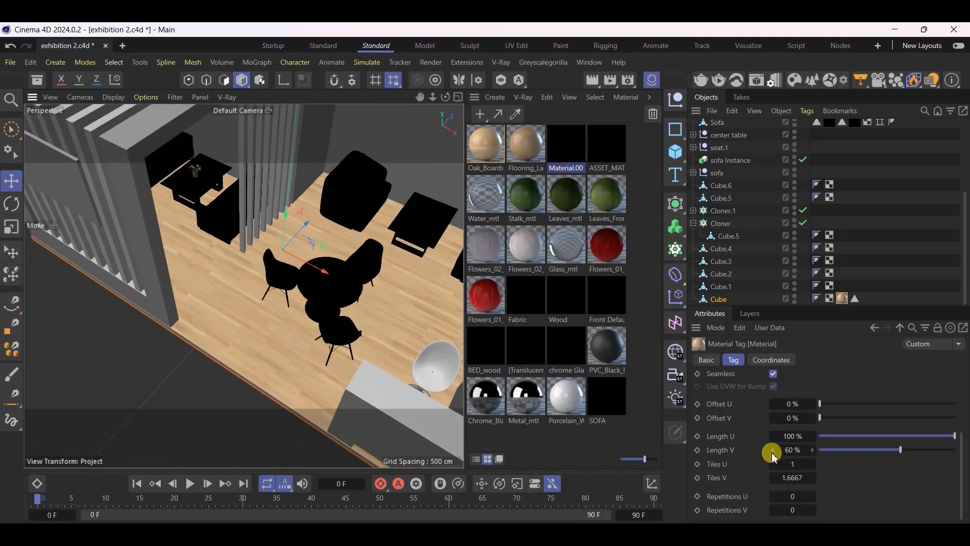
drag(776, 451, 773, 450)
key(ctrl+z)
key(ctrl+z)
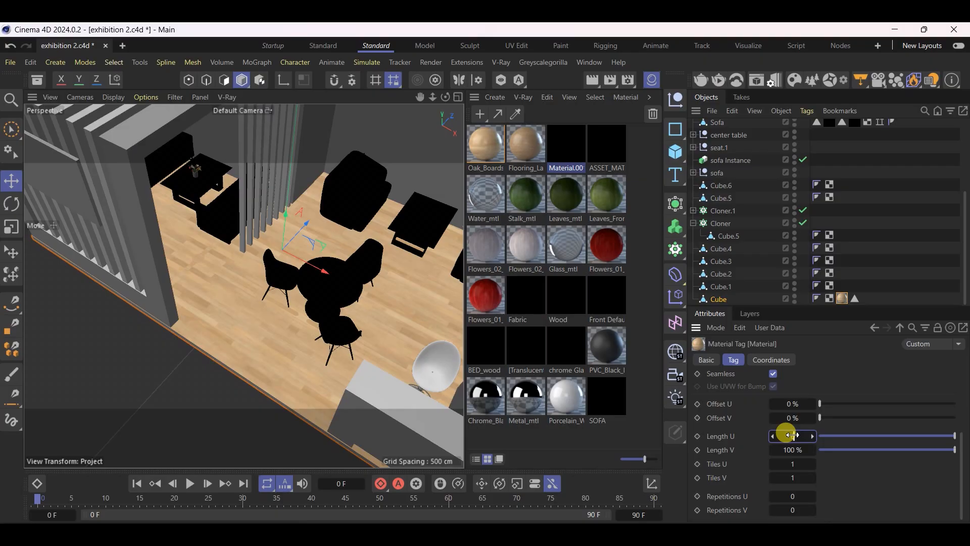
Set Length U of the floor's oak material tag to 60 % and save the scene
key(Return)
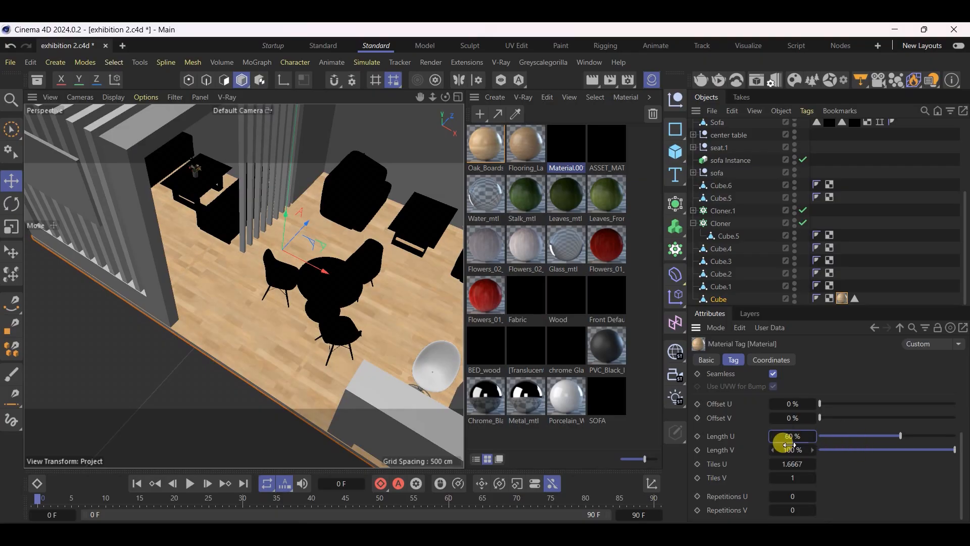
right_click(772, 436)
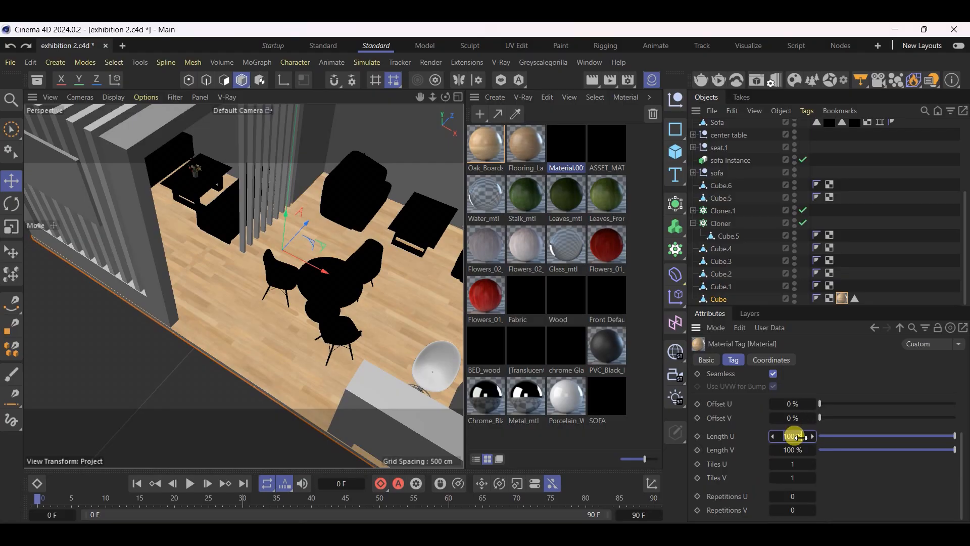
key(Return)
key(ctrl+s)
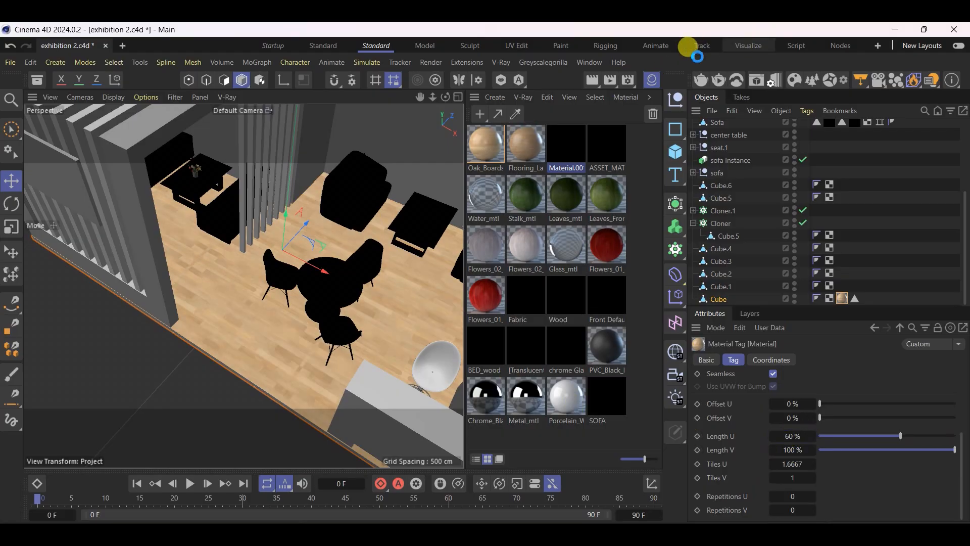
Examine the whole stand, compare it with the two TDNT reference images in the photo viewer, and return to Cinema 4D
click(650, 80)
click(205, 449)
alt+drag(362, 331, 399, 266)
scroll(350, 398, down, 7)
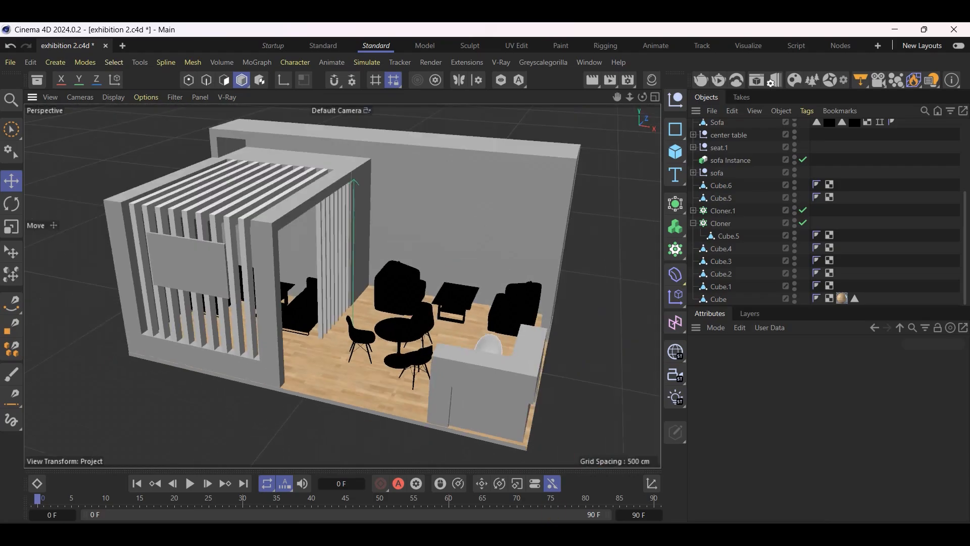
key(alt+Tab)
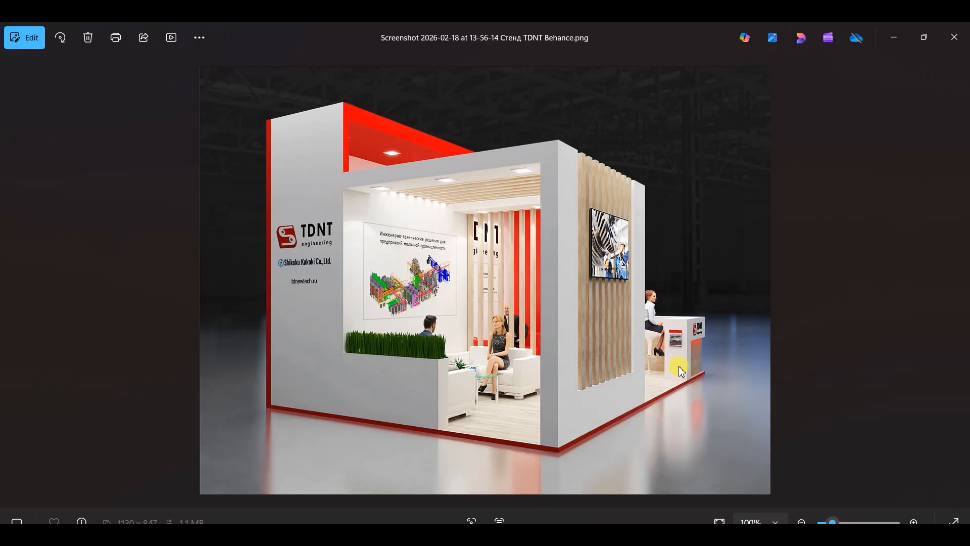
key(Right)
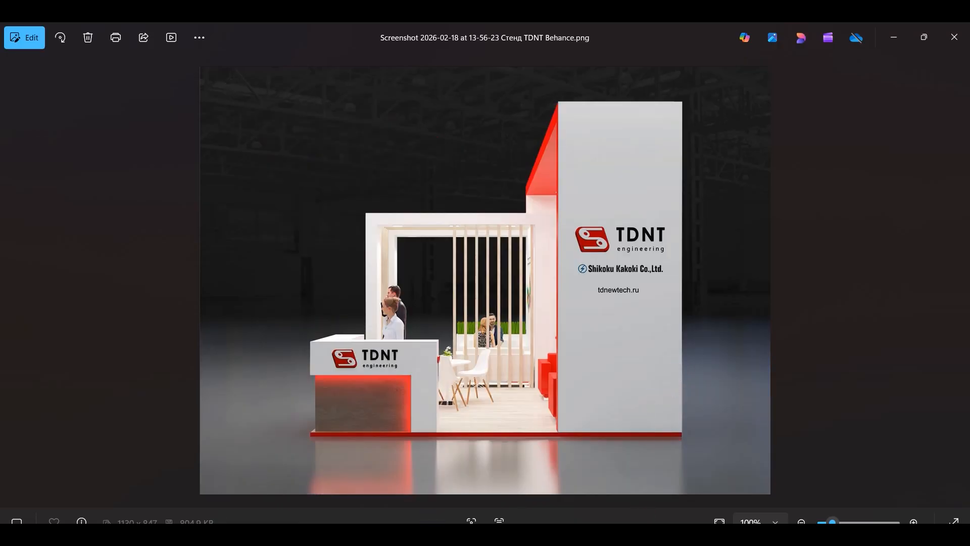
mouse_move(404, 536)
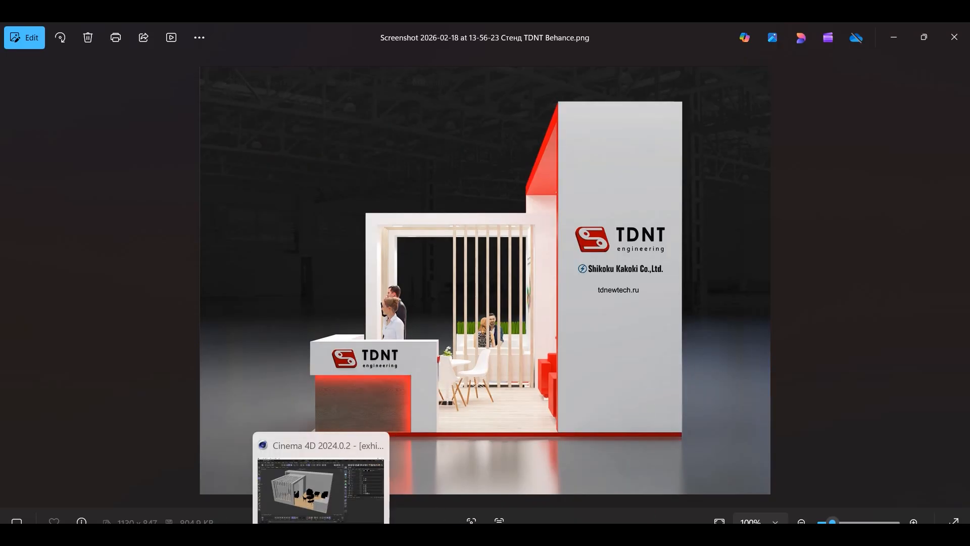
click(349, 535)
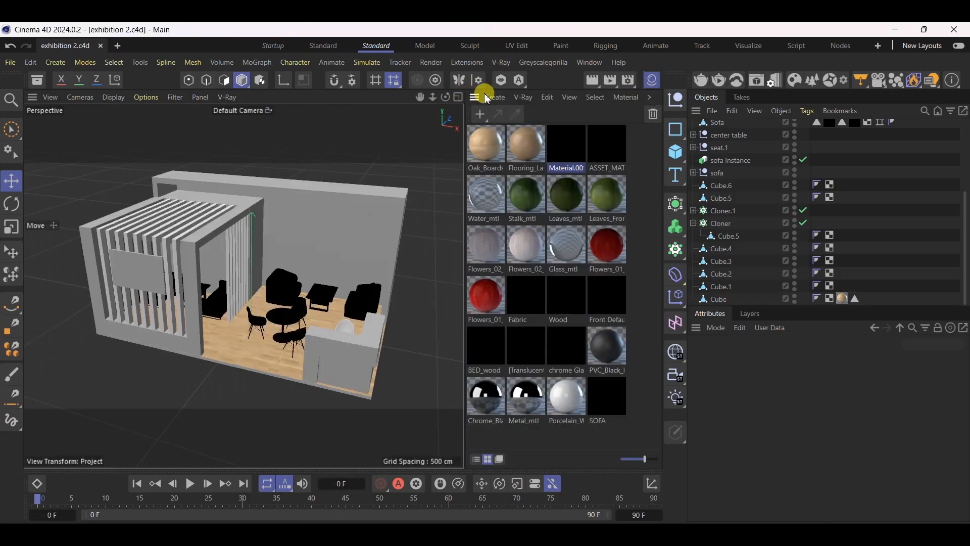
Create a new V-Ray material and give it a red diffuse color with hue 360°, saturation 95 % and value 80 %
click(523, 96)
click(536, 147)
double_click(496, 160)
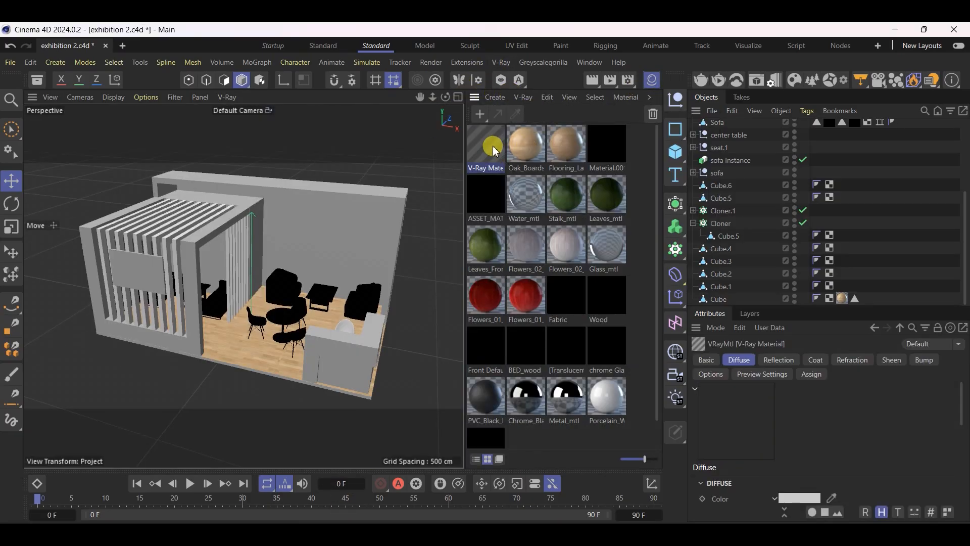
click(904, 170)
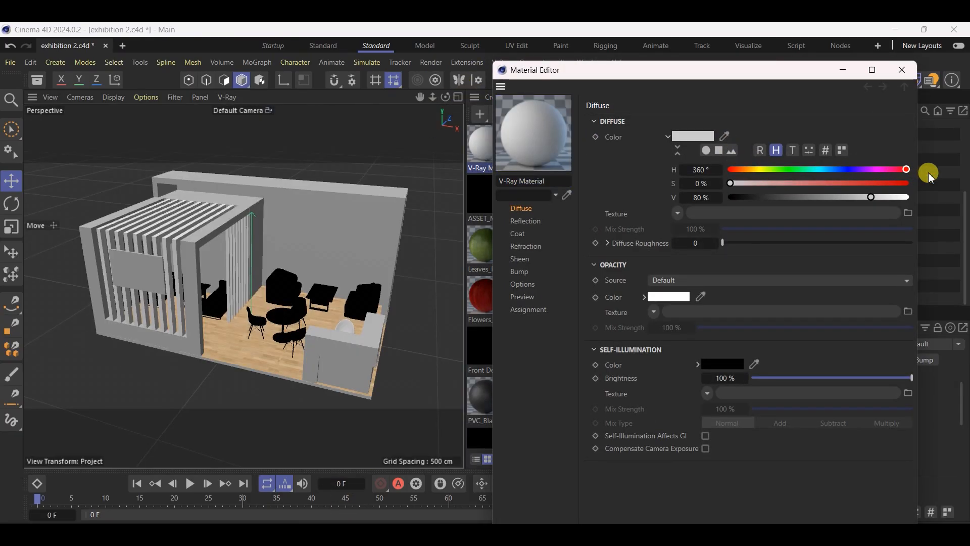
click(897, 183)
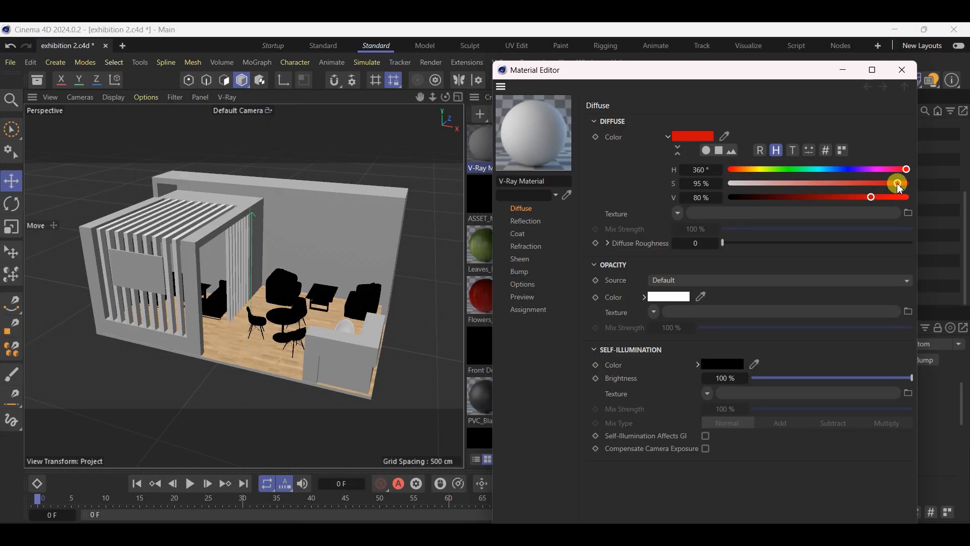
Set the red V-Ray material's reflection color to dark grey, RGB 49, 49, 49, and close the Material Editor
click(525, 221)
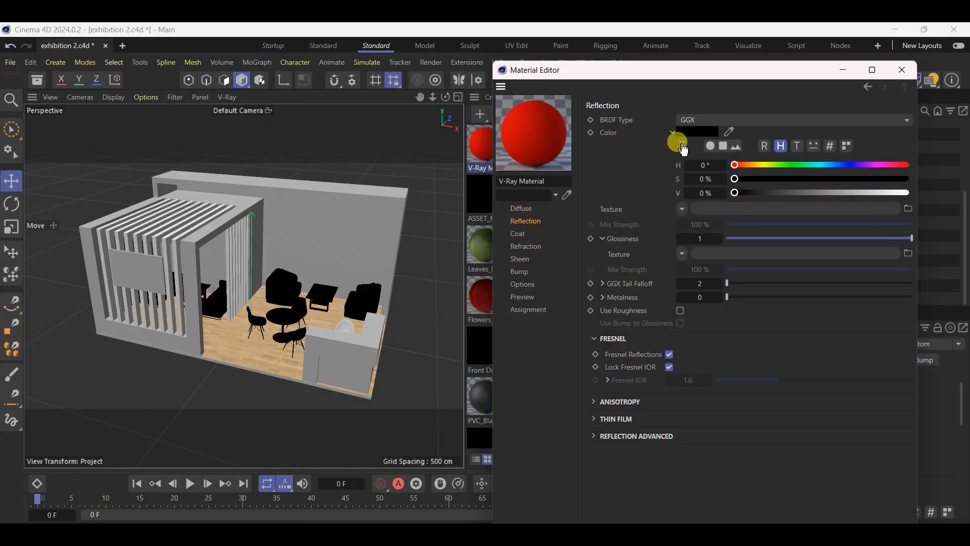
click(689, 132)
drag(597, 271, 572, 267)
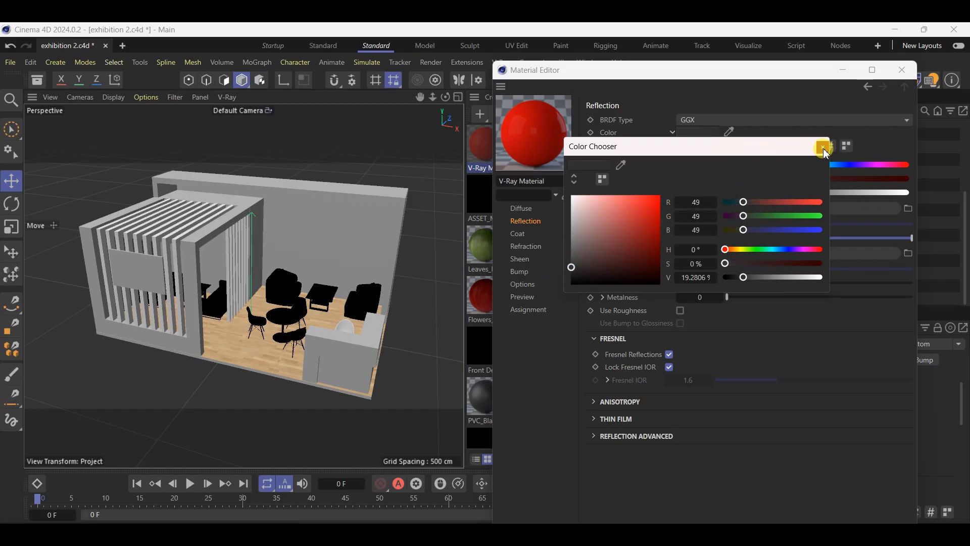
click(823, 148)
click(902, 71)
Select all polygons of the floor slab except its top face by inverting the polygon selection
scroll(257, 404, up, 3)
scroll(253, 364, up, 4)
click(255, 222)
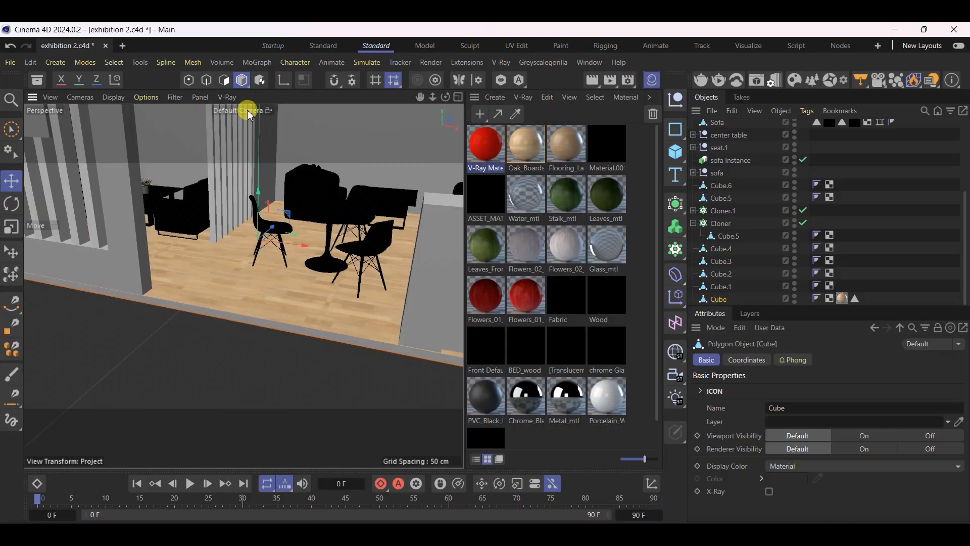
click(224, 81)
click(111, 63)
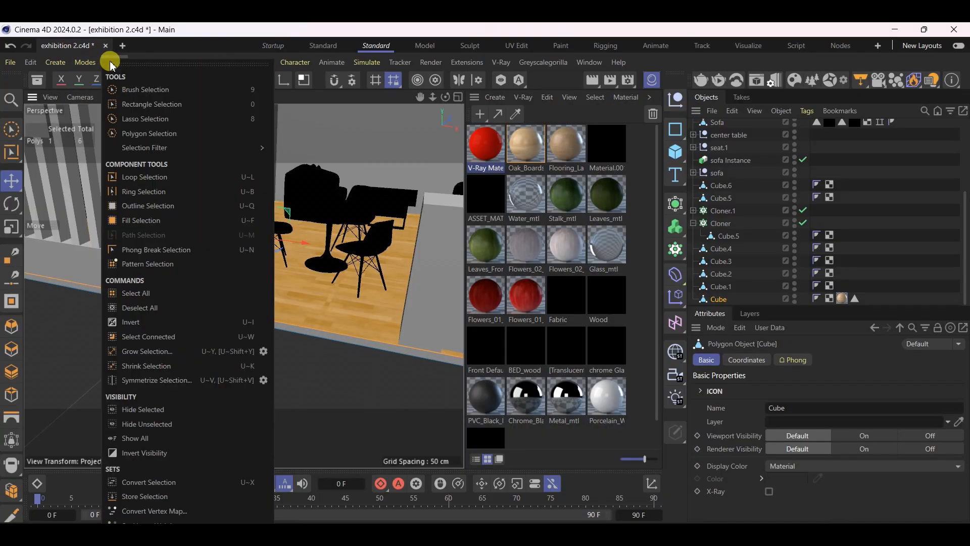
click(136, 293)
scroll(143, 310, down, 6)
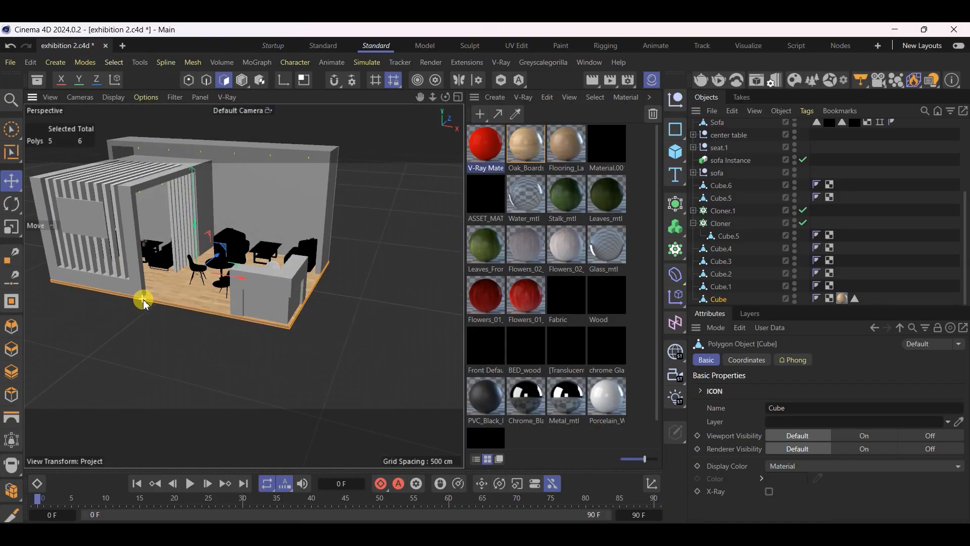
scroll(219, 293, up, 10)
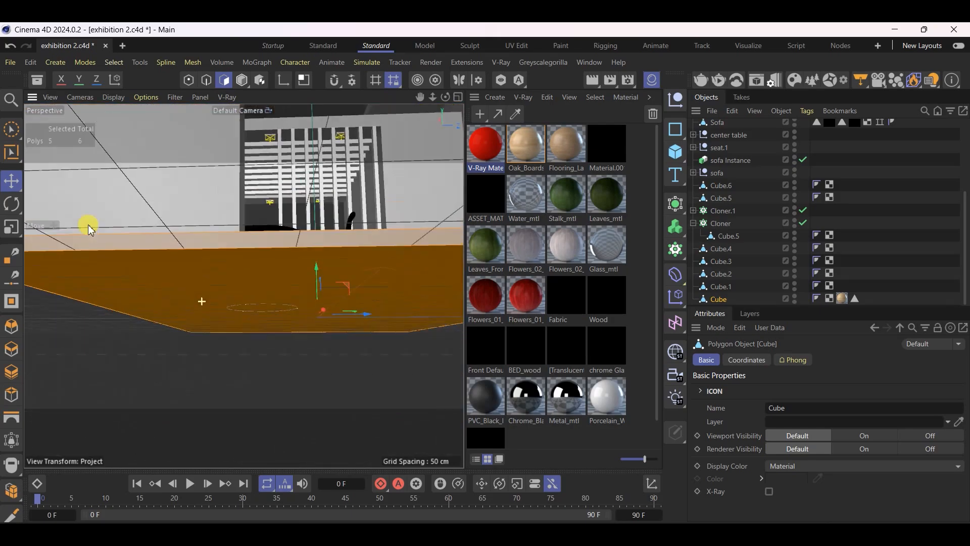
alt+drag(112, 190, 204, 253)
Apply the red V-Ray material to the floor slab's selected side and bottom polygons and return to Model mode
click(481, 145)
drag(484, 148, 179, 326)
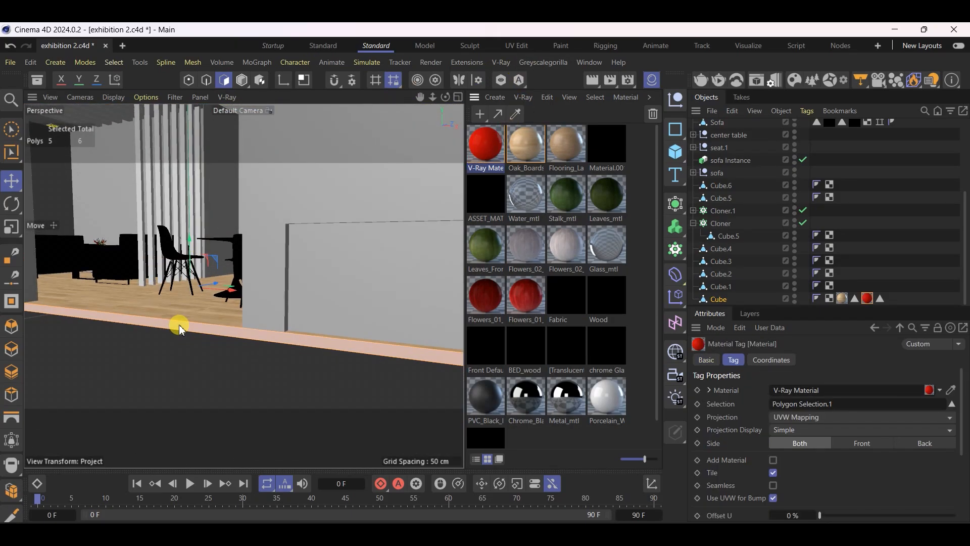
click(8, 178)
click(239, 81)
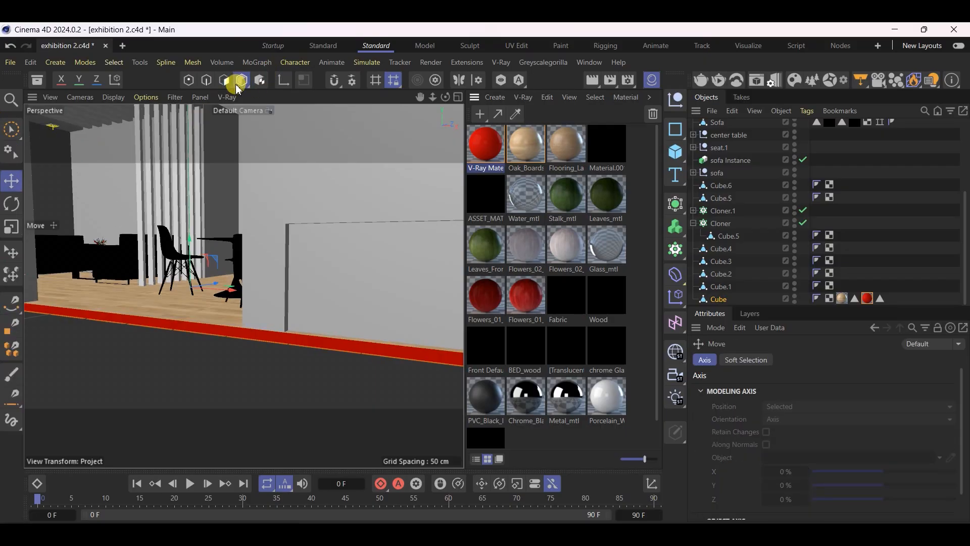
Inspect the red edging around the floor slab from several angles and save the scene
scroll(258, 194, down, 8)
scroll(225, 160, up, 5)
alt+drag(235, 223, 310, 268)
key(ctrl+s)
scroll(236, 425, down, 4)
scroll(308, 333, up, 3)
scroll(297, 280, up, 3)
scroll(314, 262, down, 3)
scroll(186, 376, up, 3)
alt+drag(334, 317, 325, 261)
scroll(346, 215, up, 3)
key(ctrl+s)
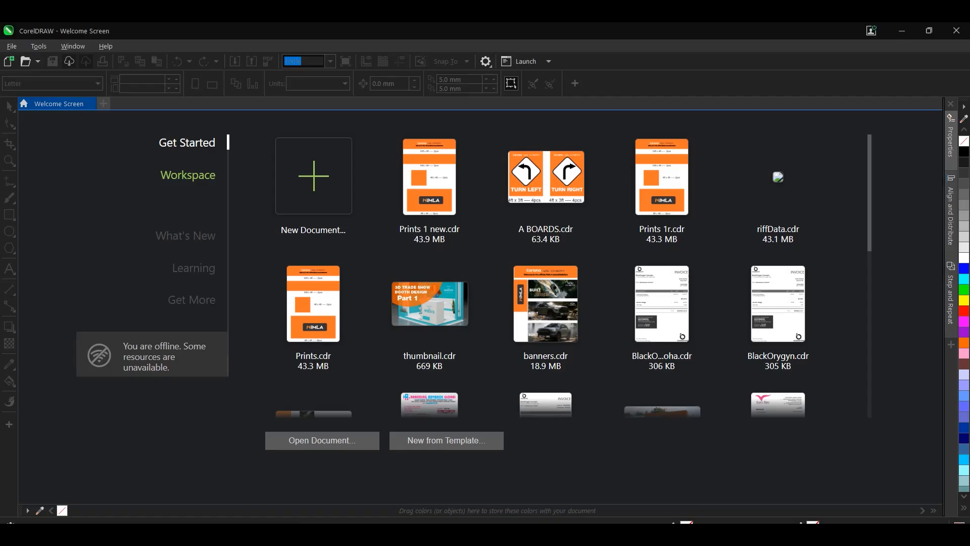
Switch to CorelDRAW and start a new document
click(303, 163)
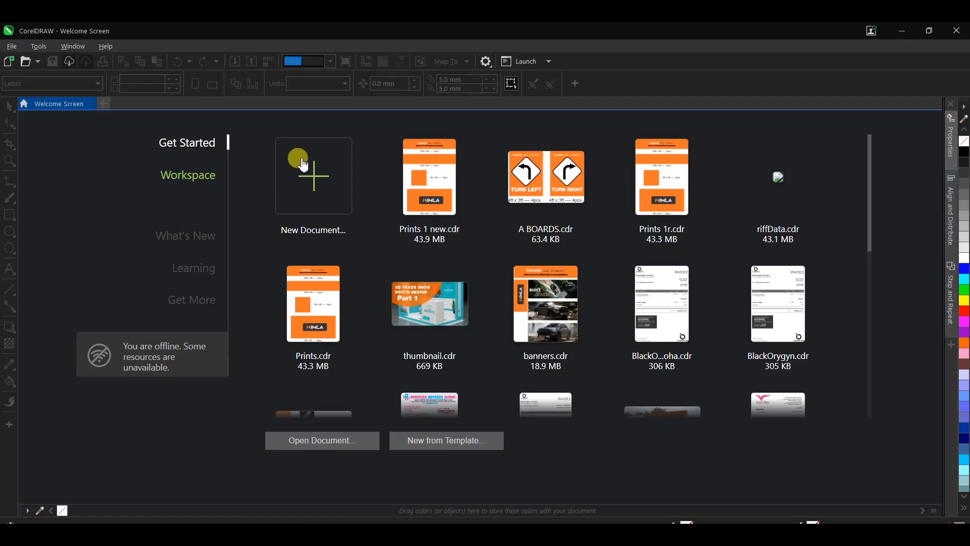
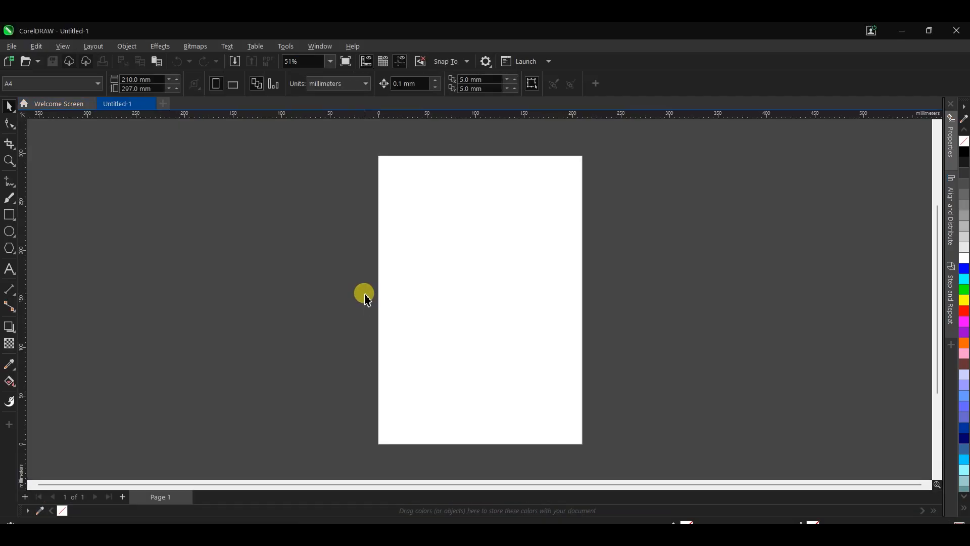
Import the reference image "Screenshot 2026-02-18 at 13-56-04 Стенд TDNT Behance" and place it on the page about 233 mm wide
click(261, 71)
scroll(101, 303, down, 2)
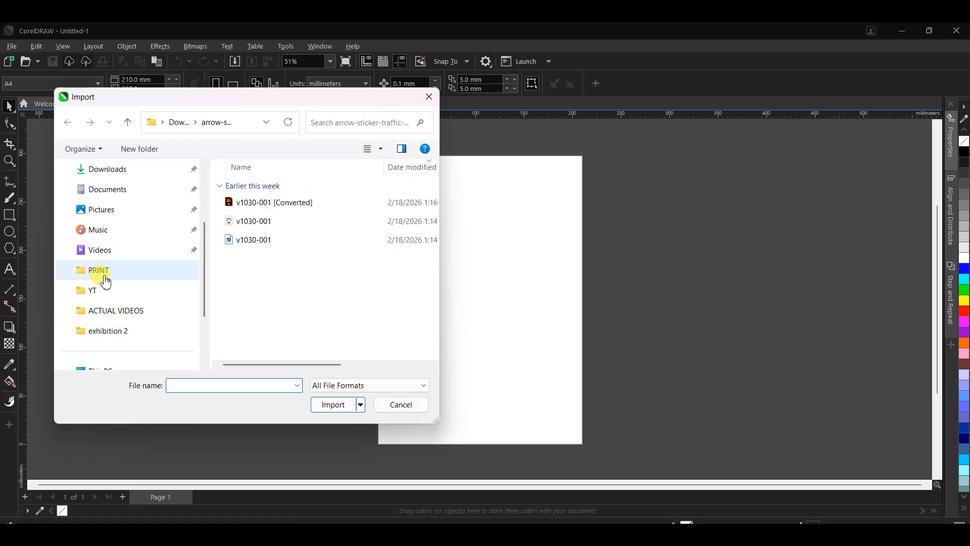
click(96, 290)
double_click(261, 288)
double_click(326, 205)
click(333, 290)
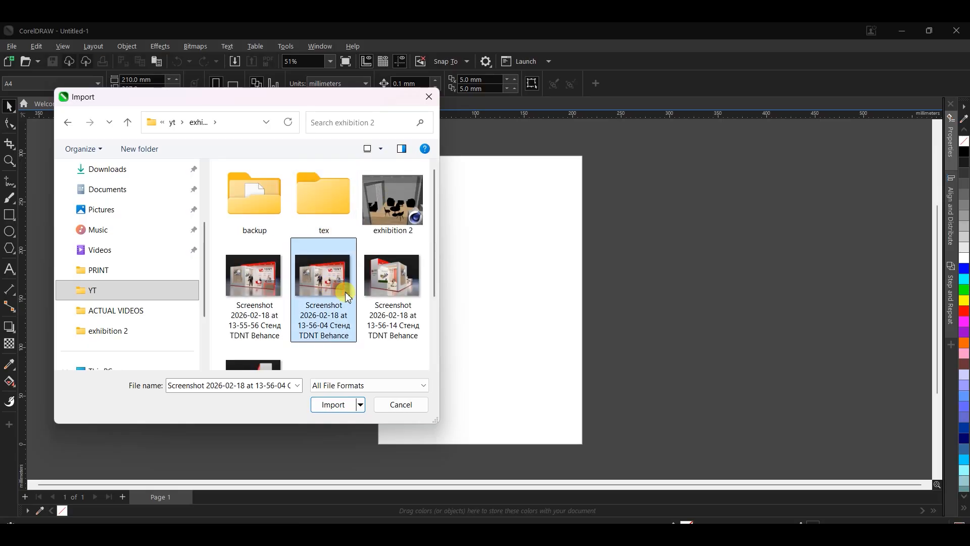
double_click(347, 298)
drag(415, 180, 642, 348)
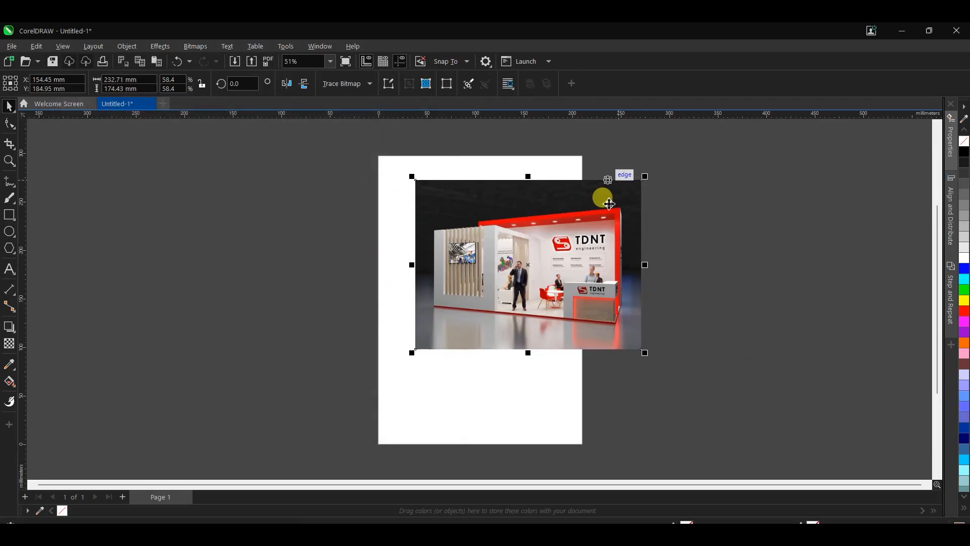
Sample the red from the stand's upper fascia with the color eyedropper and add it to the document palette
scroll(604, 240, up, 2)
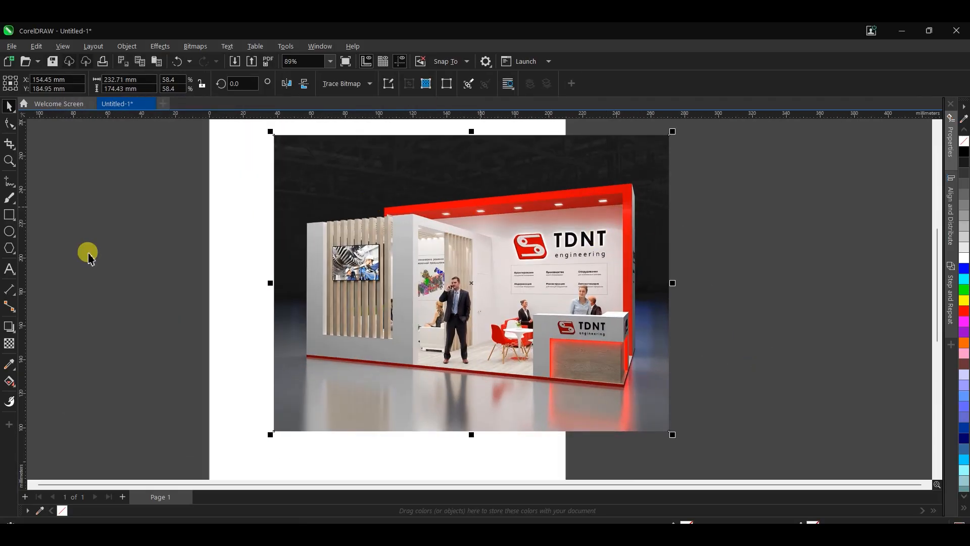
click(9, 364)
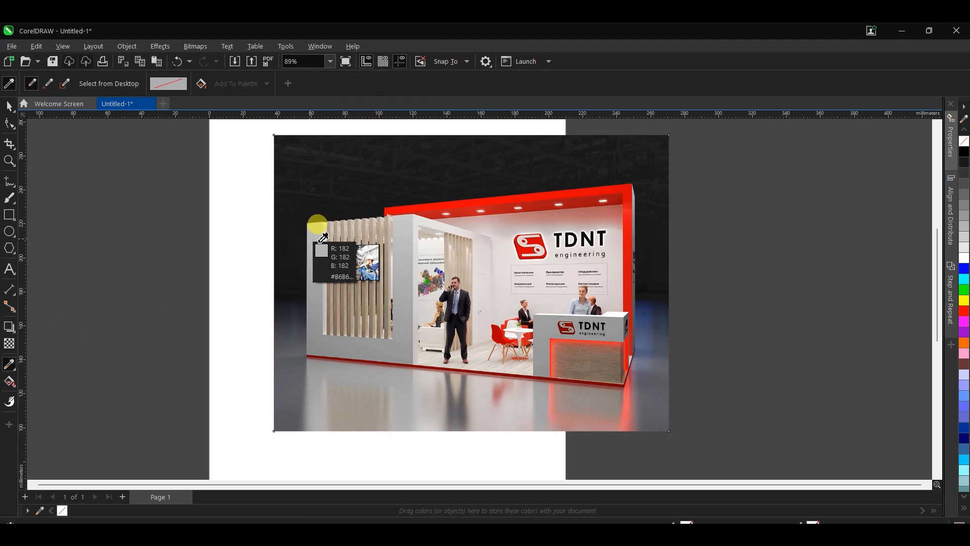
click(546, 194)
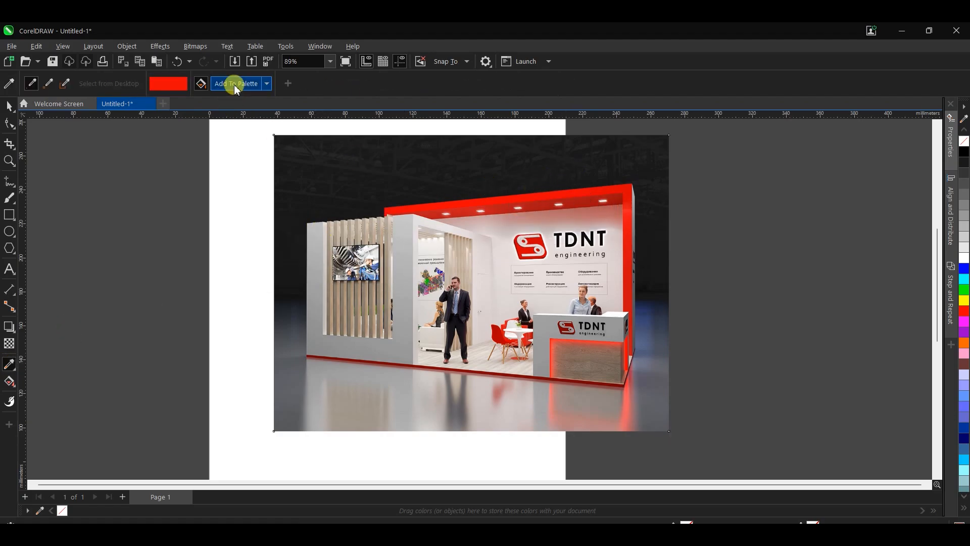
click(235, 87)
Draw a rectangle about 57 x 70 mm beside the image, filled with the sampled red and without an outline
click(9, 106)
click(8, 215)
drag(154, 243, 258, 368)
click(8, 106)
click(73, 510)
right_click(63, 511)
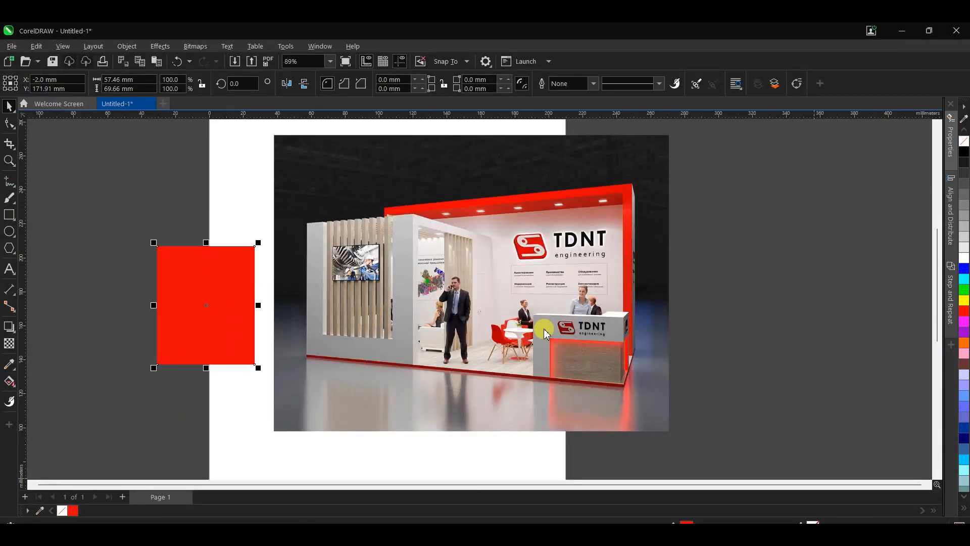
Copy the hex code of the rectangle's red fill and switch back to Cinema 4D
click(337, 168)
click(517, 286)
click(647, 450)
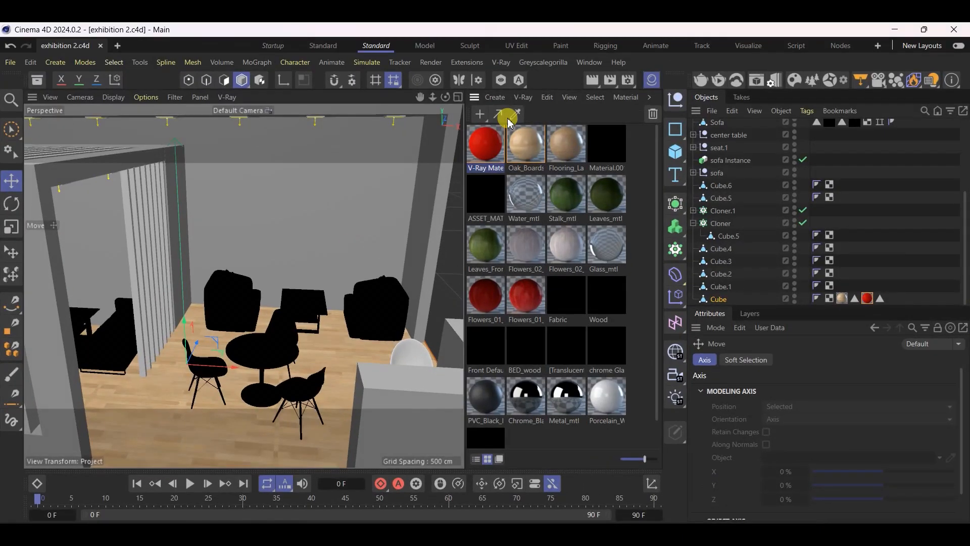
Set the red V-Ray material's reflection color to hex E70507
double_click(485, 144)
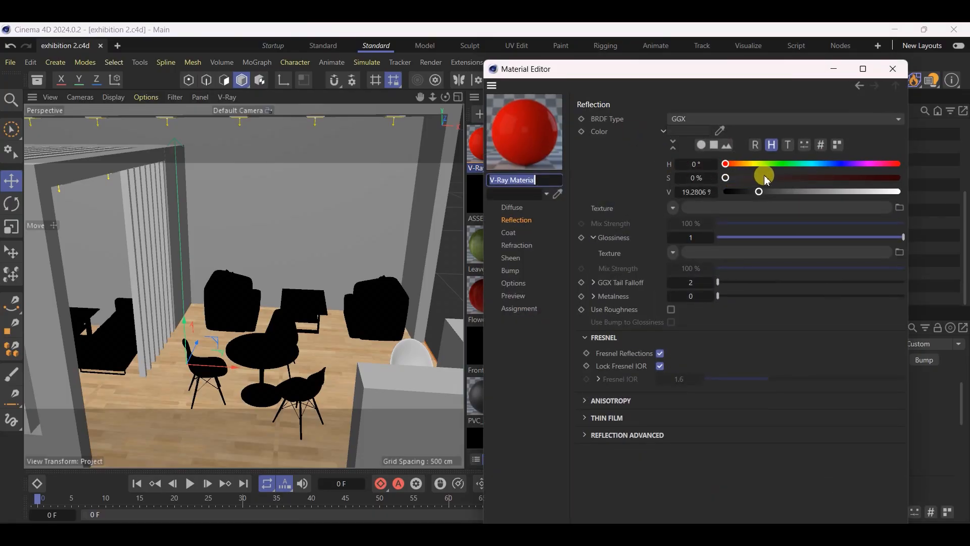
click(819, 145)
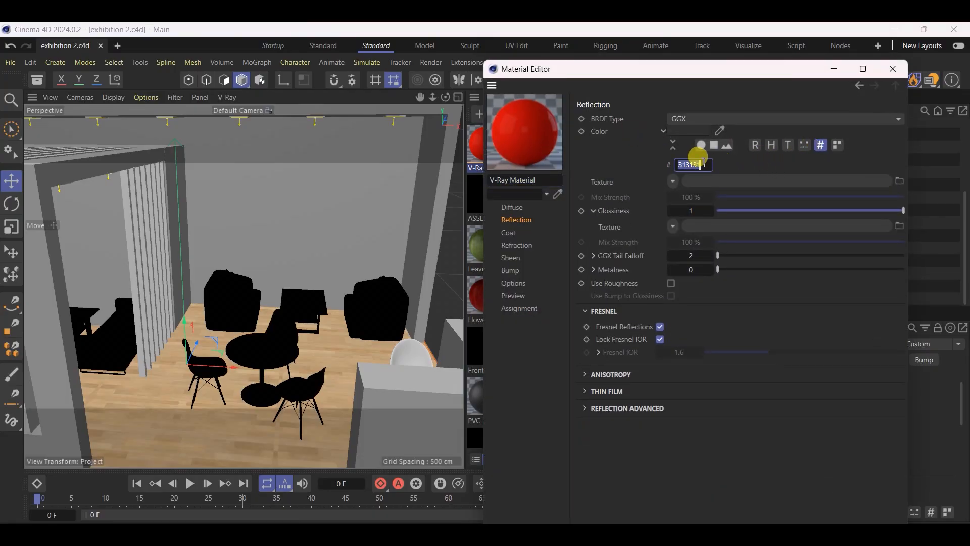
click(517, 222)
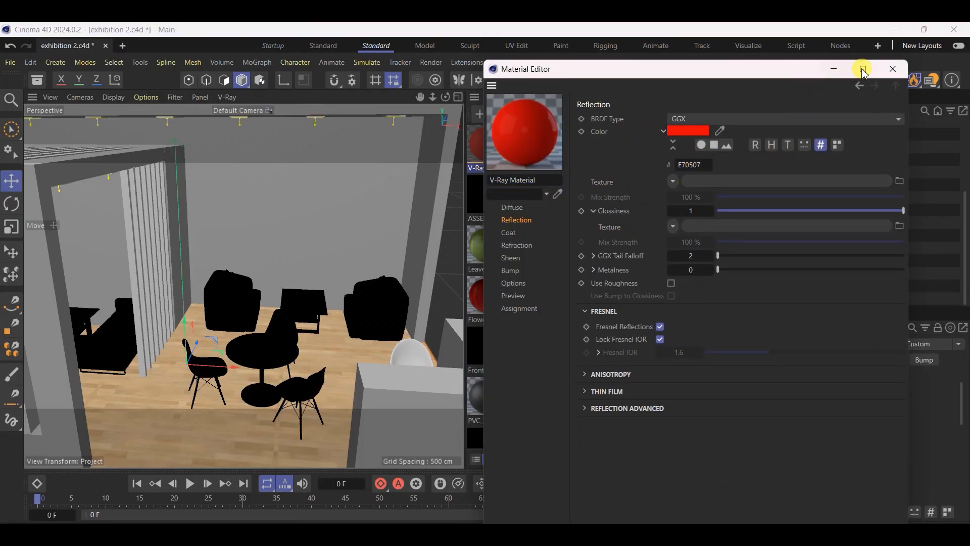
click(896, 70)
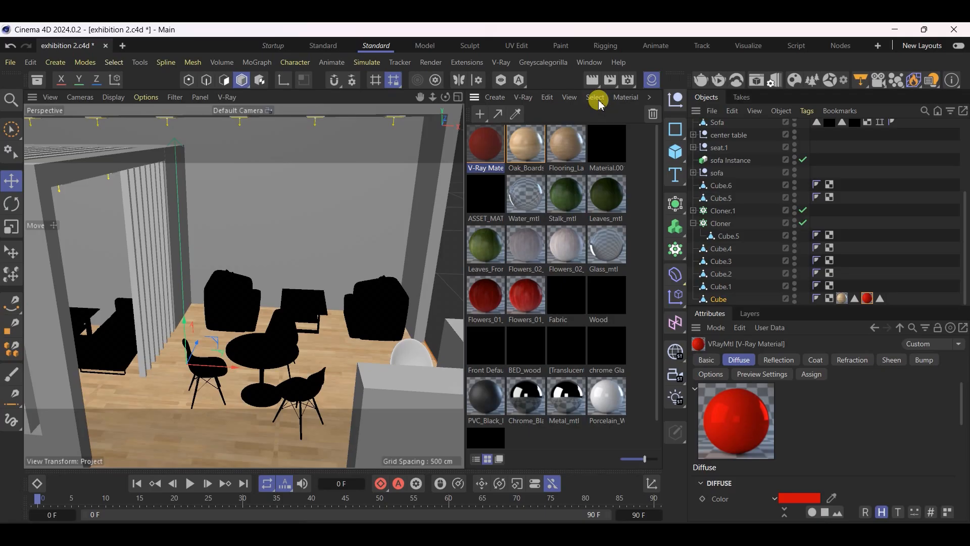
Change the red V-Ray material's reflection color to a dark grey with RGB values of 73
double_click(470, 149)
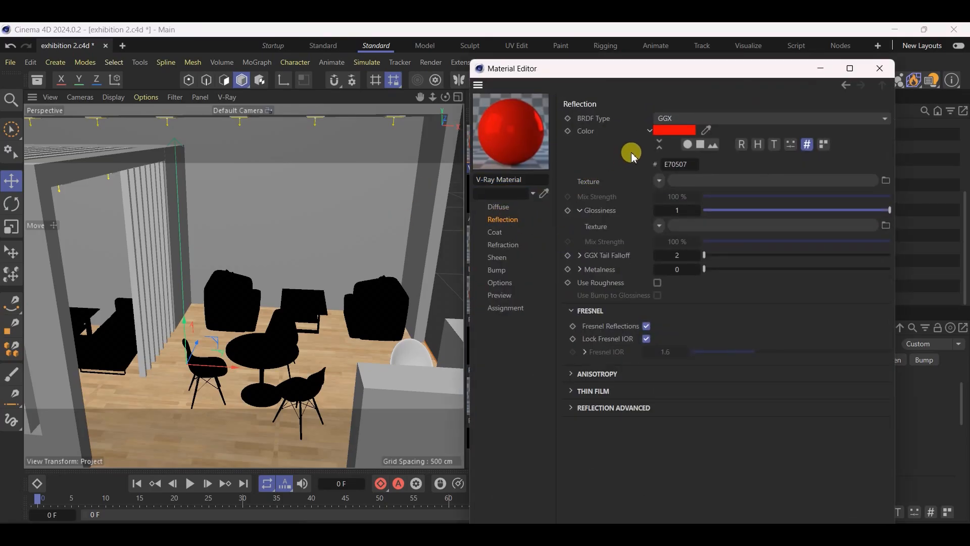
click(671, 132)
mouse_move(589, 203)
mouse_down()
mouse_move(549, 212)
mouse_move(548, 256)
mouse_up()
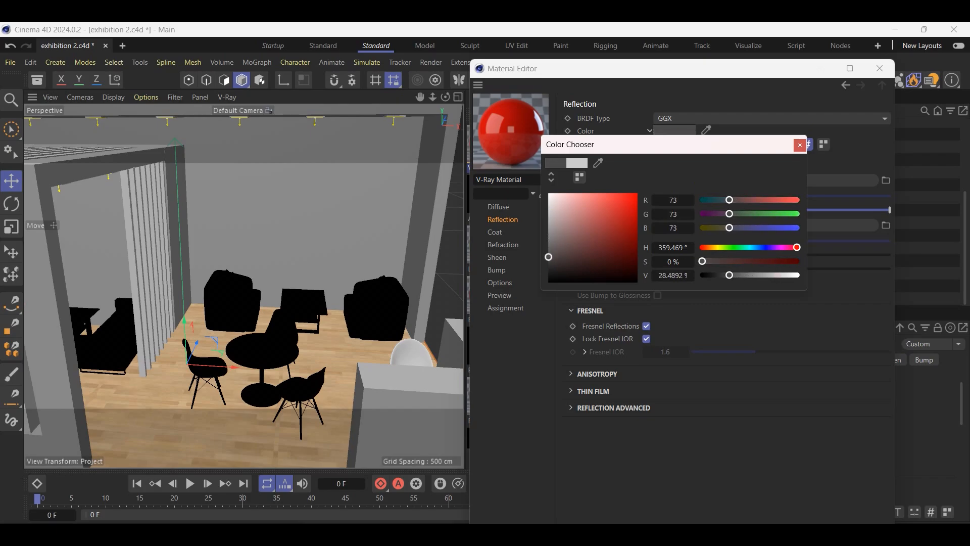
click(801, 147)
Set the red V-Ray material's diffuse color to hex E70507 and close the material editor
click(513, 206)
click(803, 149)
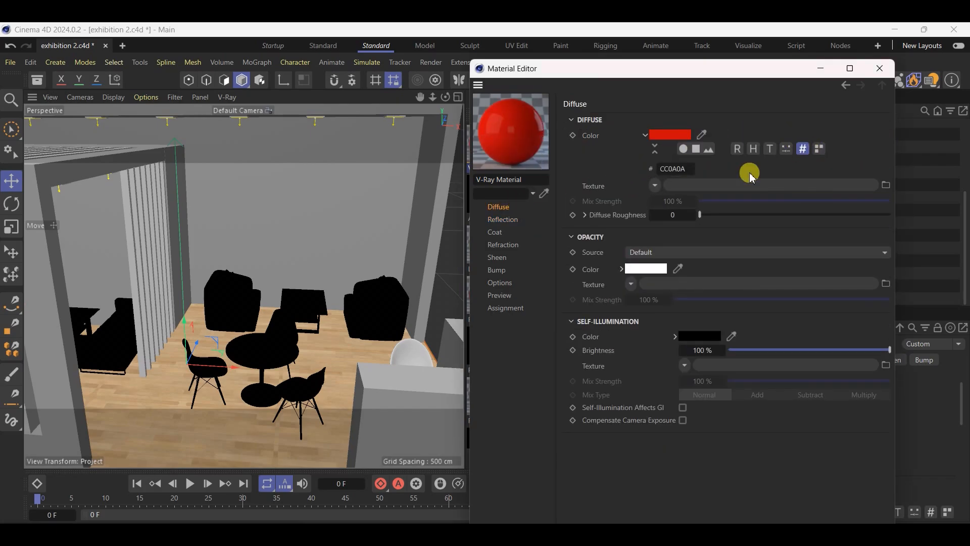
click(690, 168)
text(E70507)
click(675, 214)
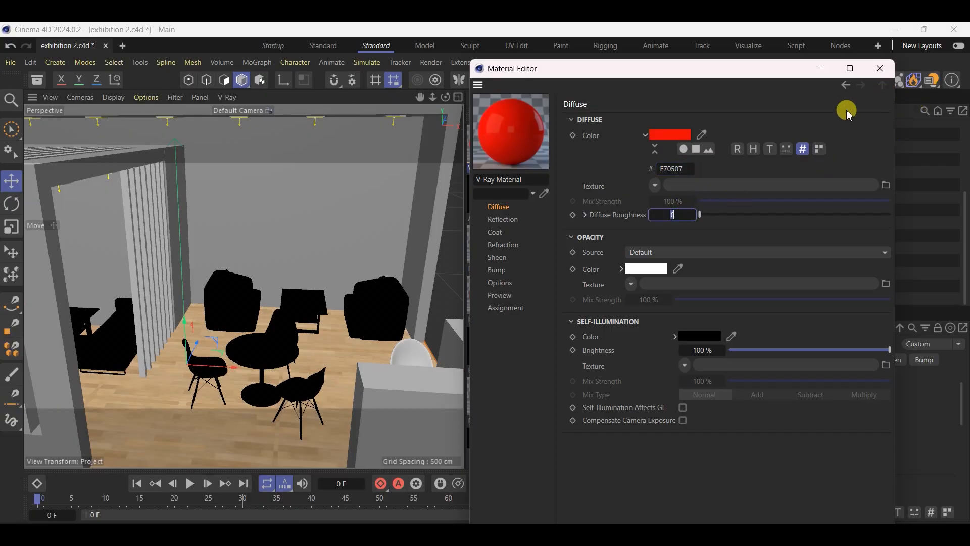
click(880, 68)
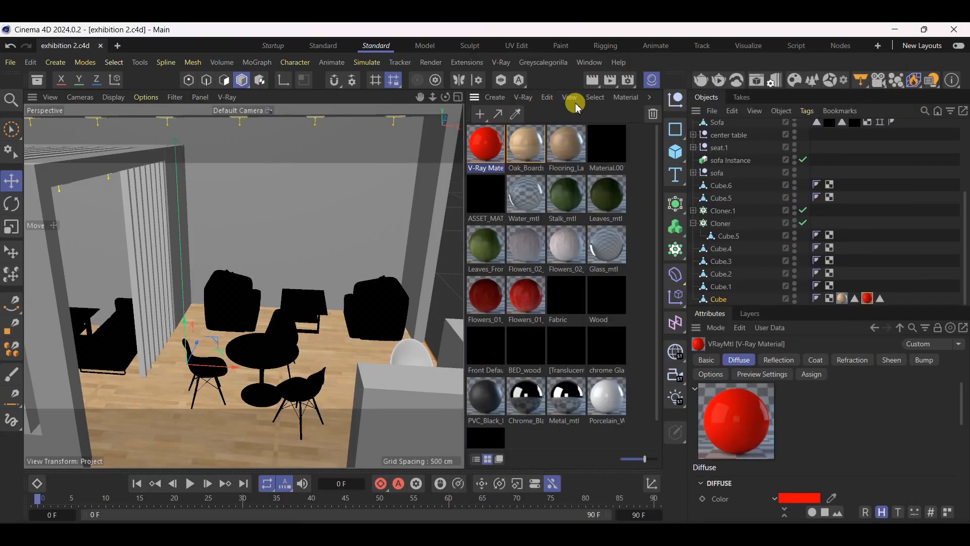
Hide the material manager and compare the stand's tall wall frame with the TDNT side-view reference image
click(658, 79)
scroll(291, 290, down, 5)
alt+drag(383, 394, 539, 172)
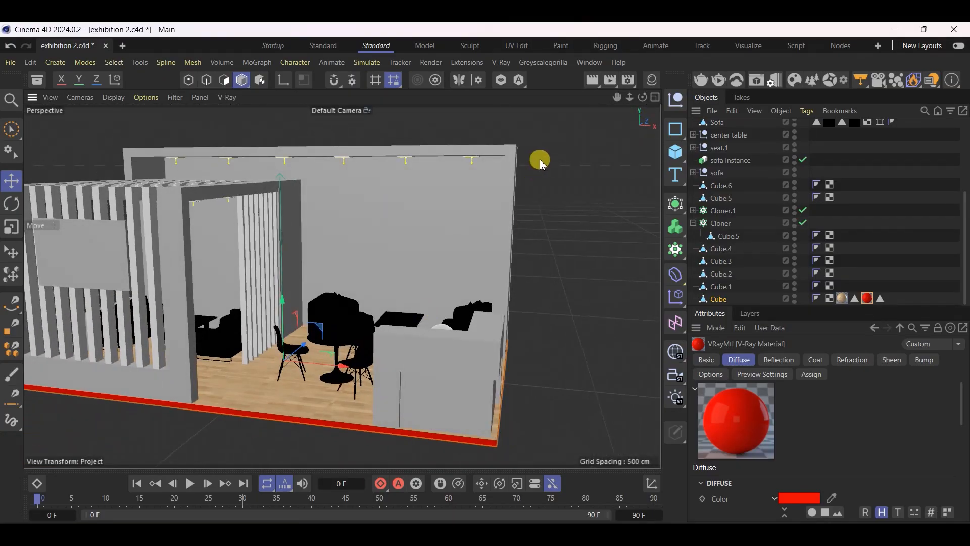
click(511, 146)
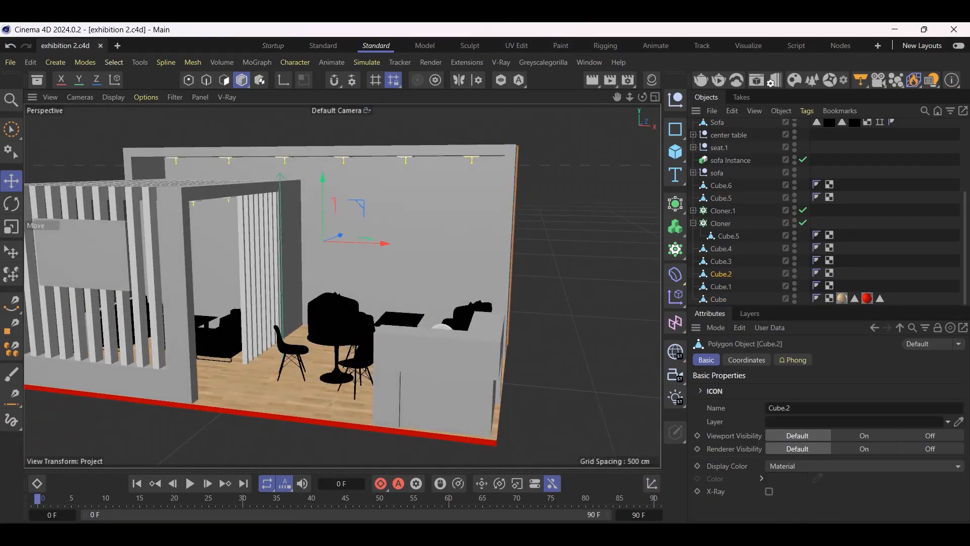
key(alt+Tab)
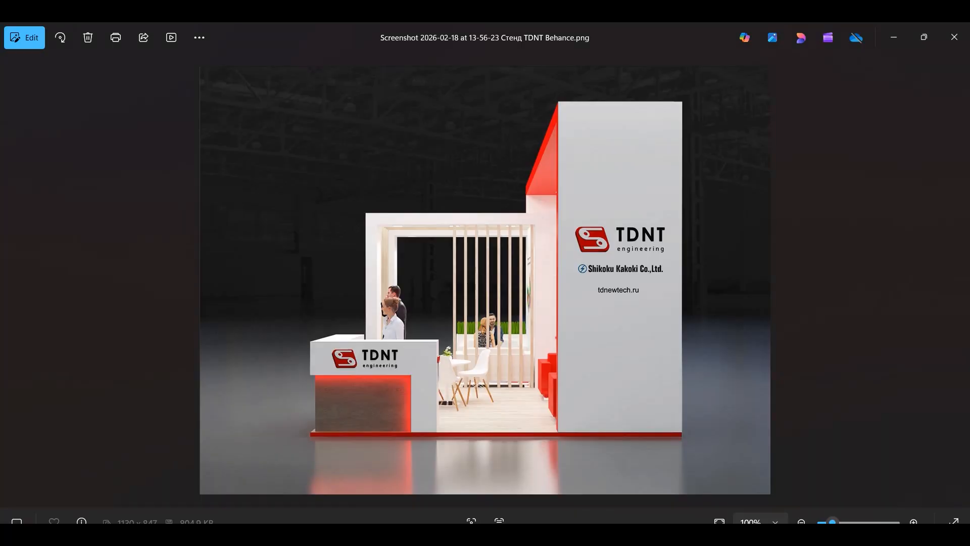
key(alt+Tab)
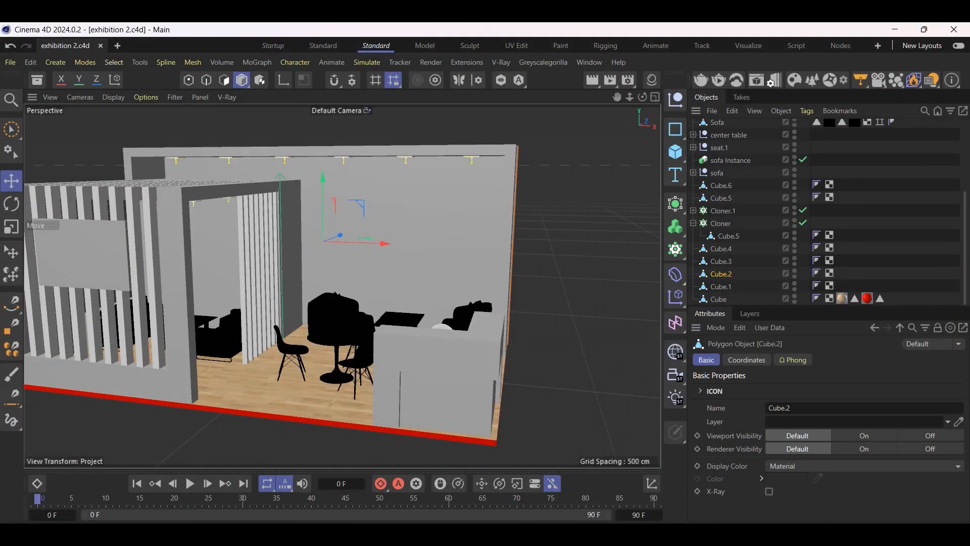
key(alt+Tab)
In Polygon mode, brush-select the tall wall frame's inner side faces and the underside of its ceiling
click(441, 160)
click(225, 82)
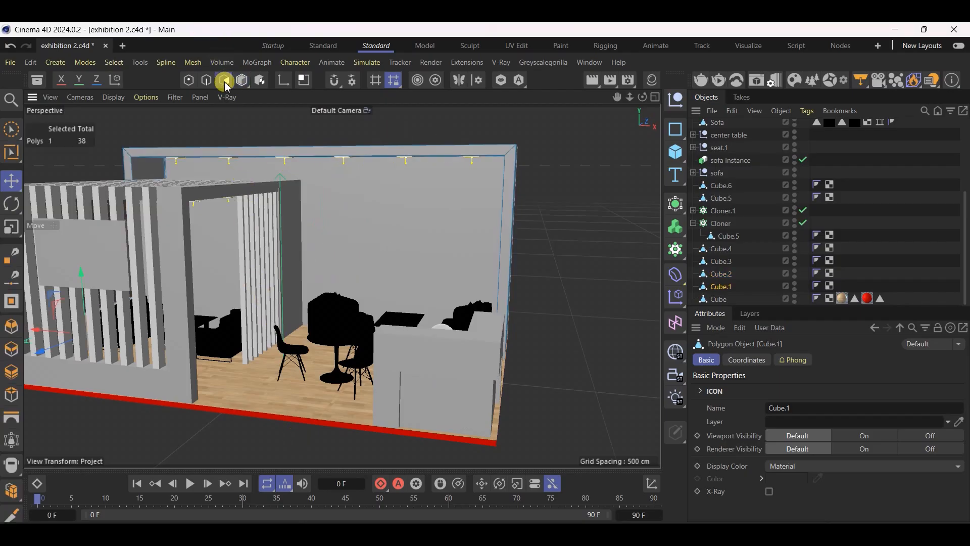
alt+drag(286, 154, 97, 183)
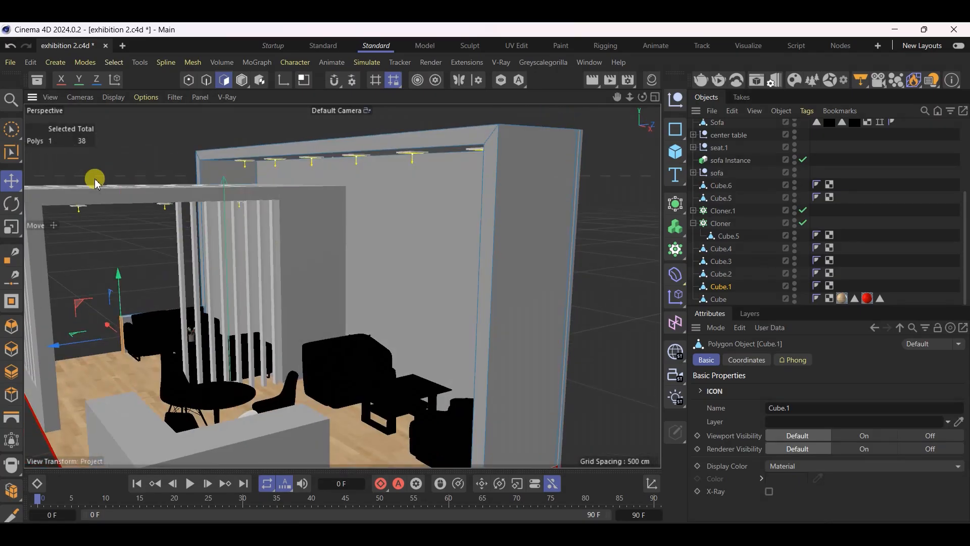
click(11, 131)
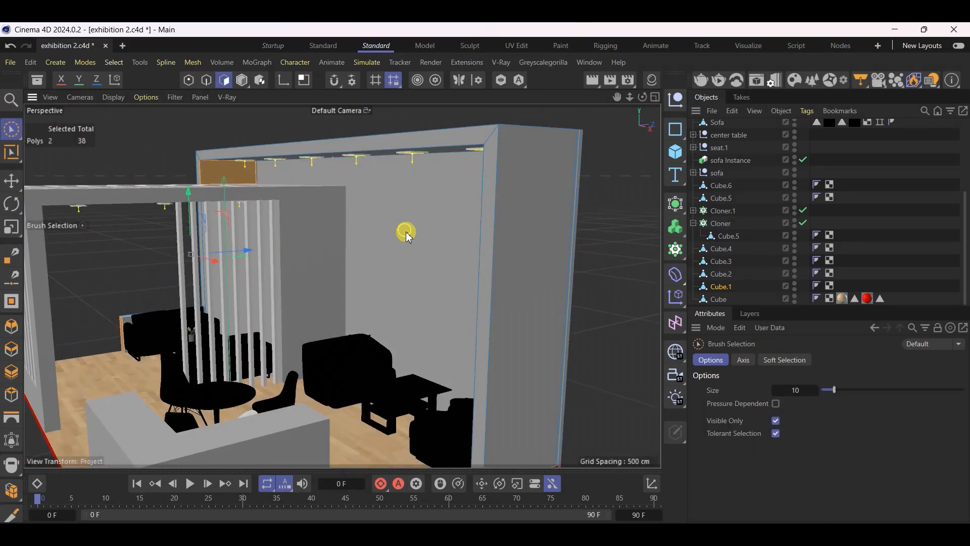
scroll(404, 229, up, 5)
scroll(484, 212, down, 3)
drag(522, 143, 578, 167)
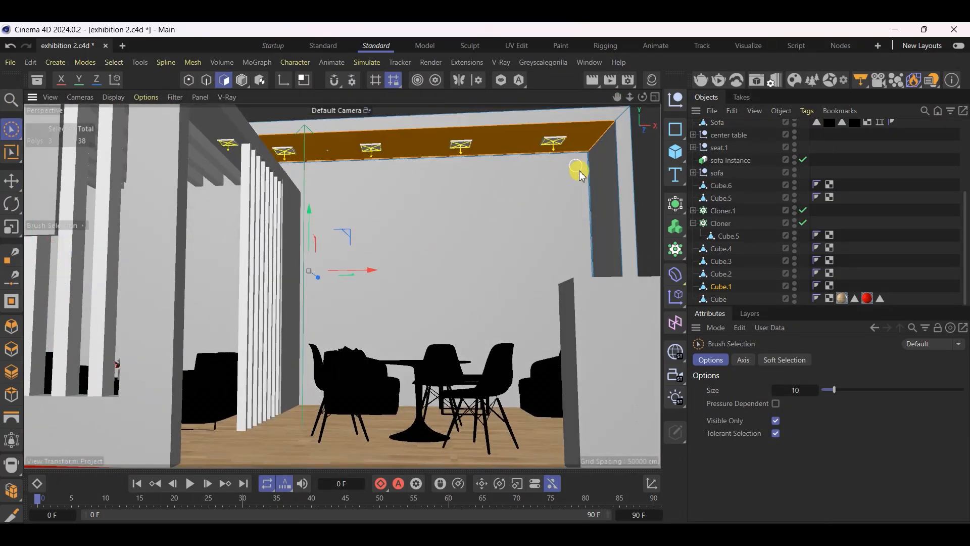
alt+drag(513, 199, 470, 223)
Add the narrow front faces of the tall wall frame, across its top and both sides, to the polygon selection
click(7, 148)
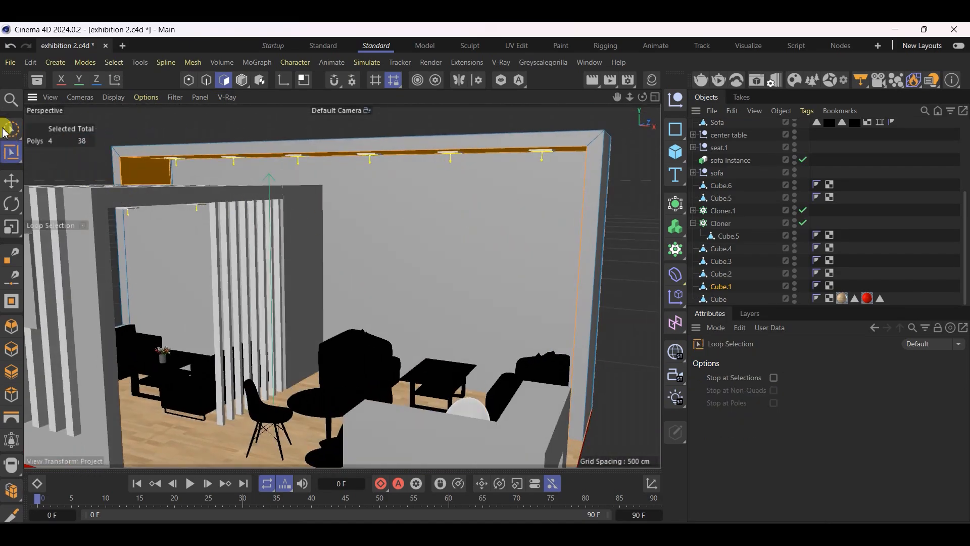
click(11, 131)
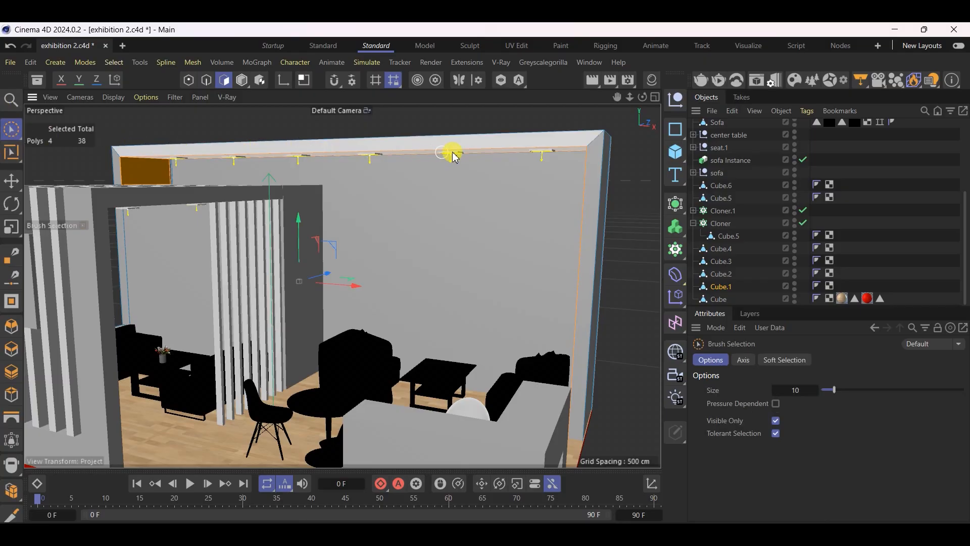
shift+click(596, 147)
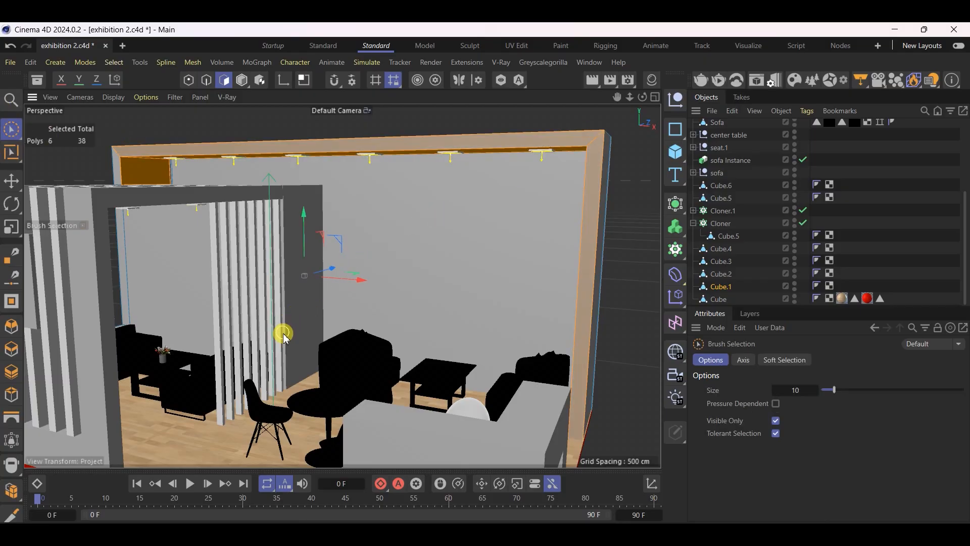
alt+drag(472, 264, 285, 217)
scroll(285, 217, up, 5)
shift+click(285, 215)
scroll(284, 210, down, 2)
alt+drag(406, 260, 387, 234)
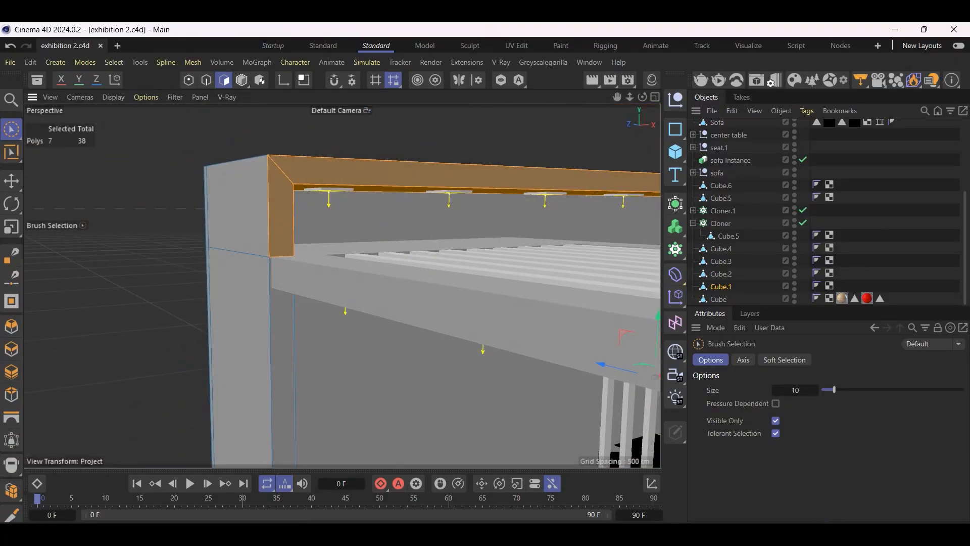
Check the corner-view reference image and add the thin polygon loop along the wall frame's rear edge to the selection
click(710, 537)
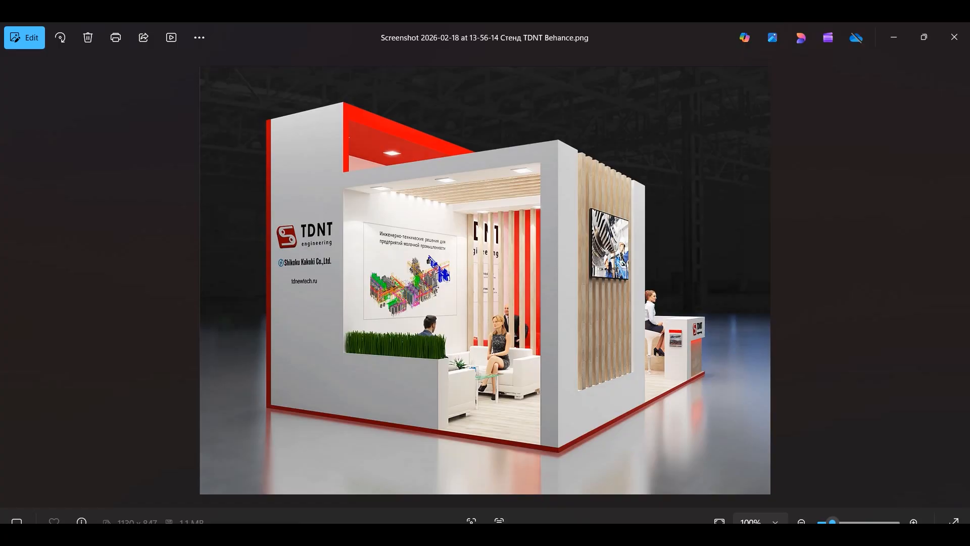
key(alt+Tab)
alt+drag(206, 260, 403, 252)
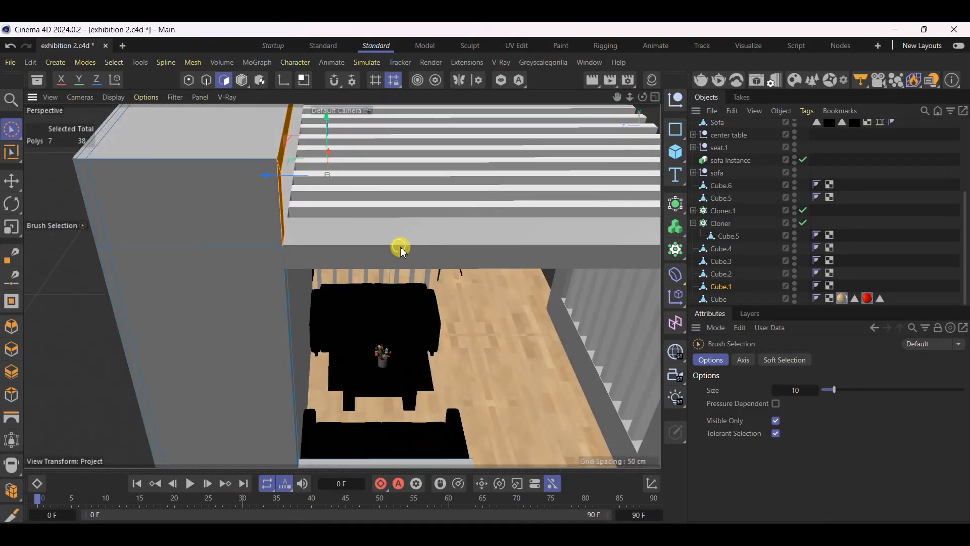
scroll(399, 248, down, 7)
scroll(255, 240, up, 5)
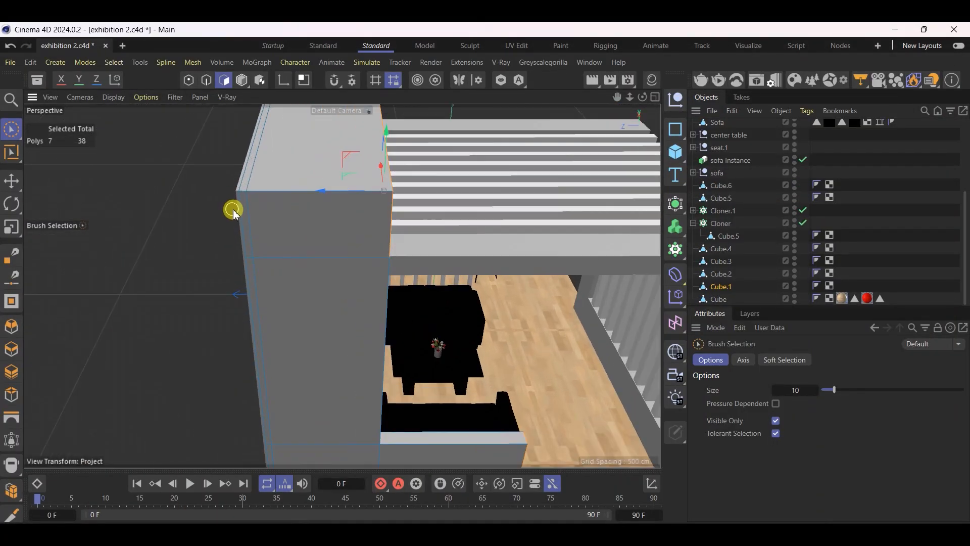
scroll(234, 211, up, 2)
click(12, 152)
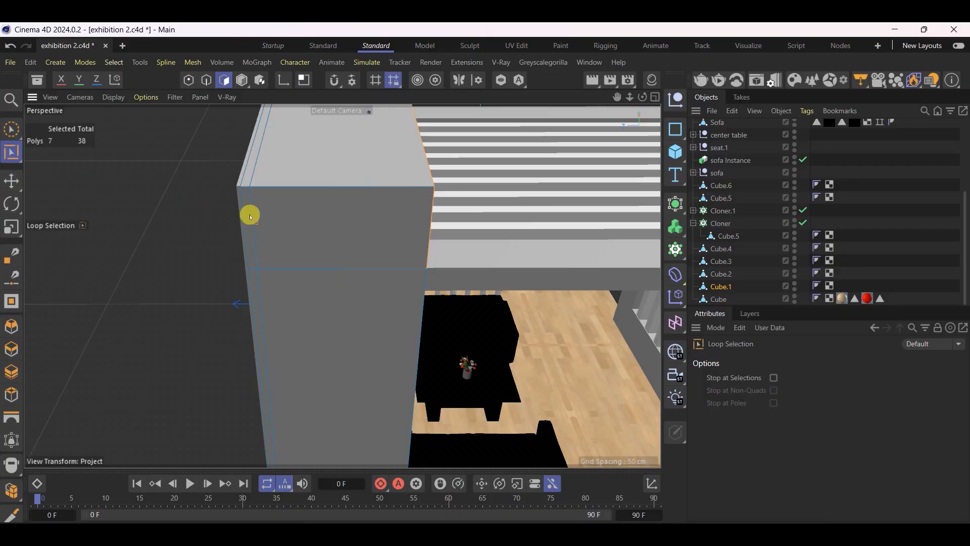
click(243, 187)
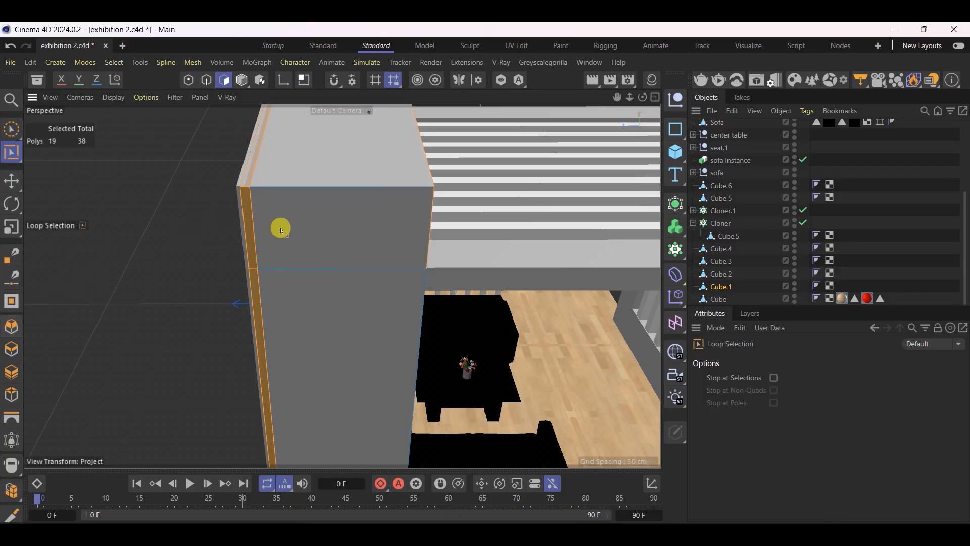
alt+drag(461, 201, 331, 206)
scroll(338, 195, down, 6)
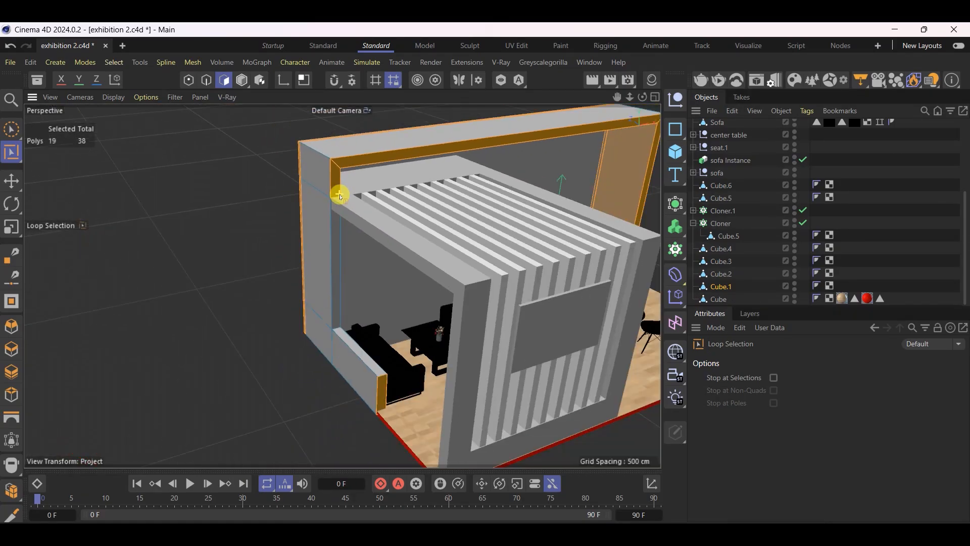
Remove the low wall's end face from the polygon selection and apply the red V-Ray material to the remaining selected wall-frame faces
click(13, 130)
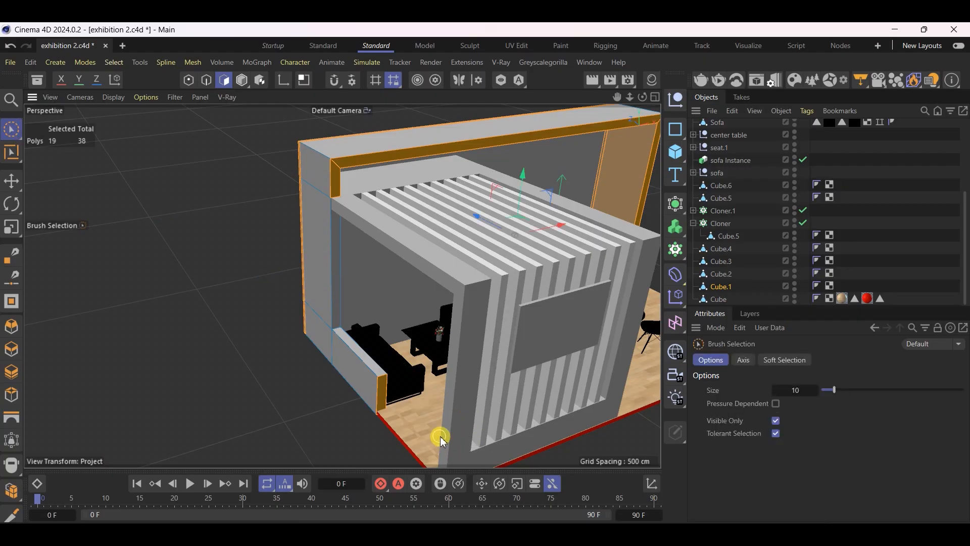
alt+drag(386, 411, 358, 357)
click(652, 80)
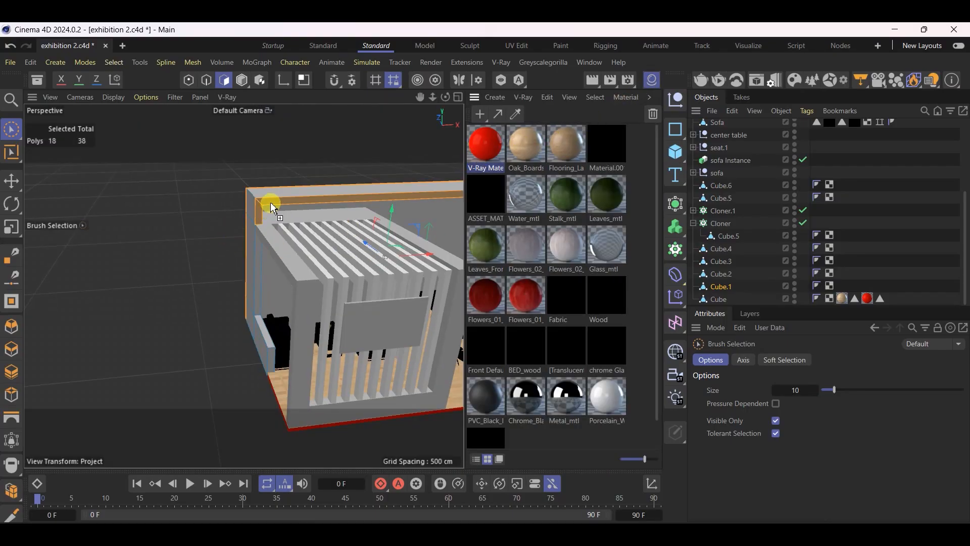
drag(273, 207, 273, 207)
click(11, 183)
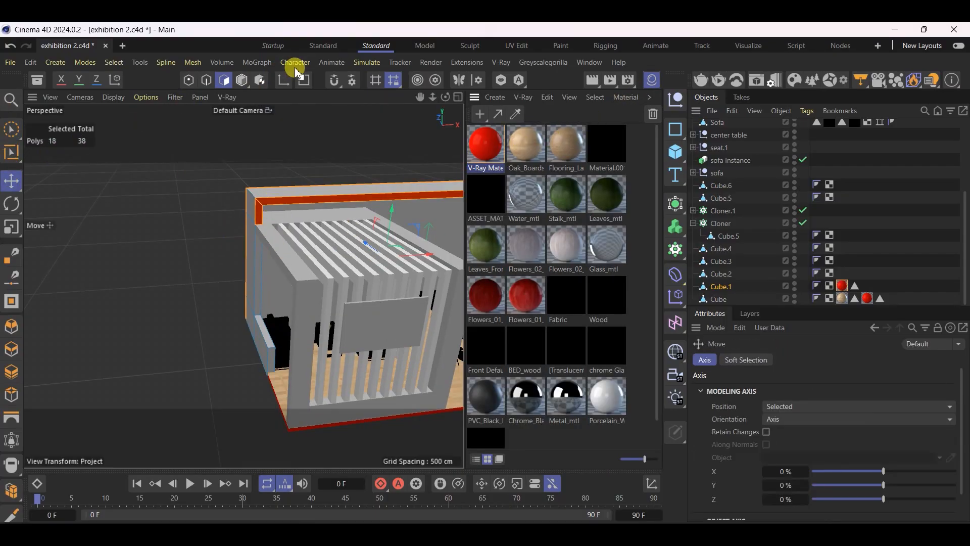
click(242, 80)
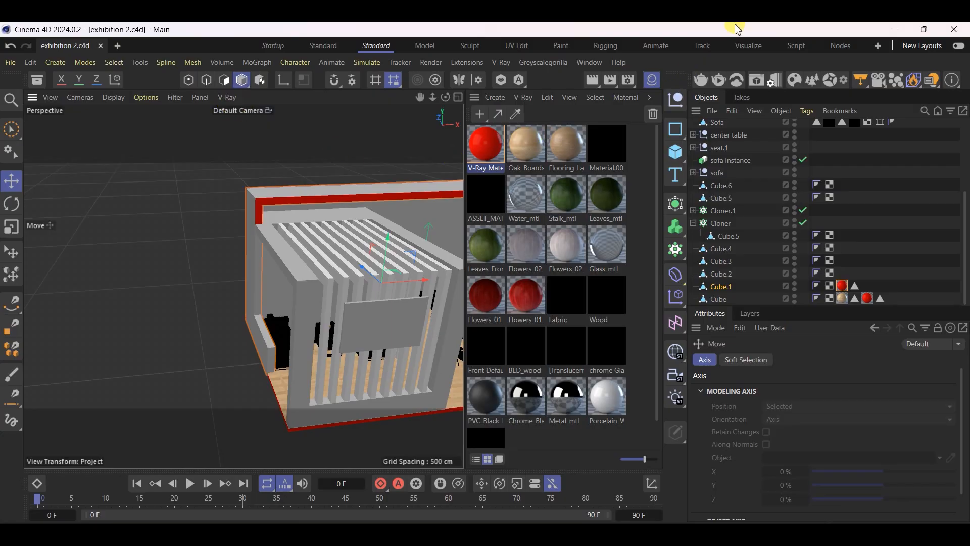
Select the rear wall panel behind the tall frame, check its narrow side polygon in Polygon mode, and return to Model mode
click(652, 78)
scroll(616, 174, up, 3)
alt+drag(564, 172, 541, 162)
scroll(178, 227, down, 5)
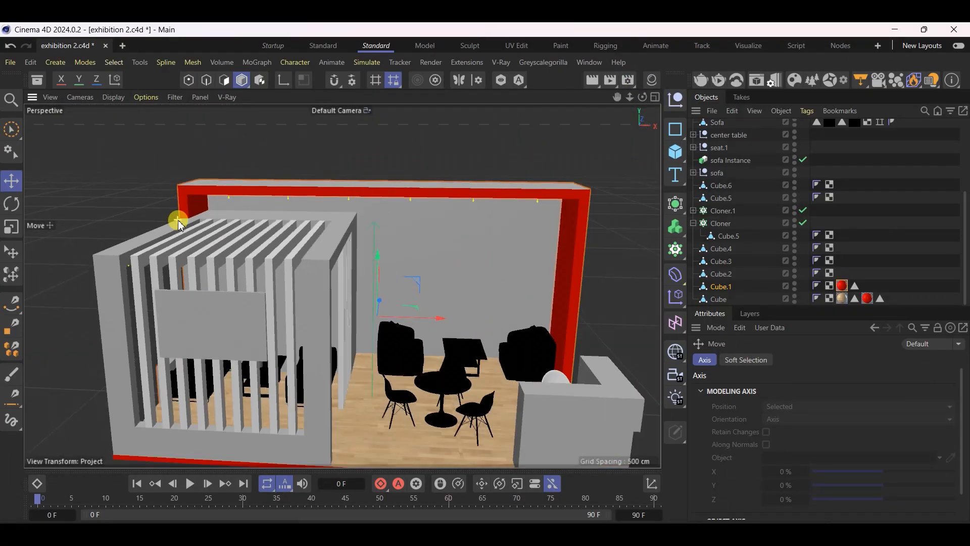
alt+drag(640, 314, 537, 264)
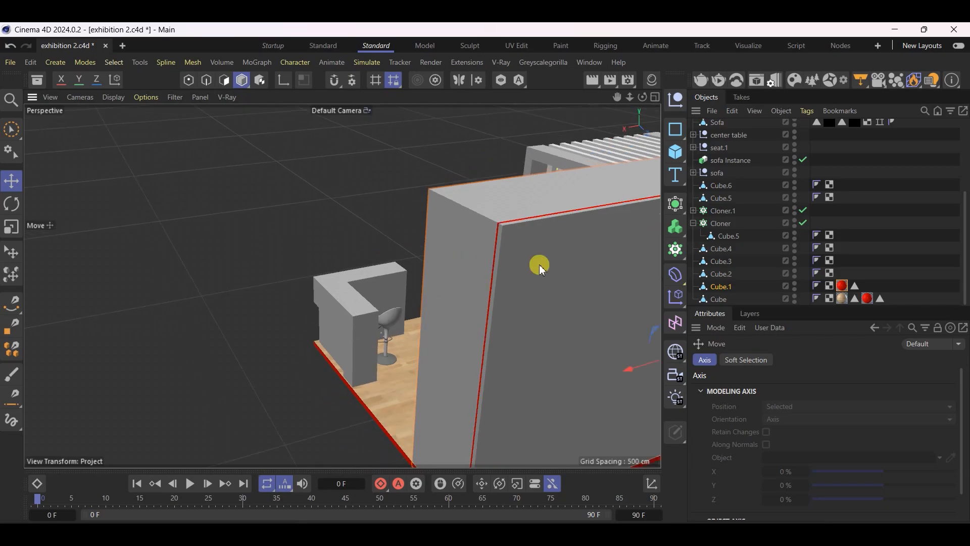
click(538, 265)
click(224, 80)
click(477, 249)
alt+drag(477, 249, 434, 366)
scroll(513, 225, up, 10)
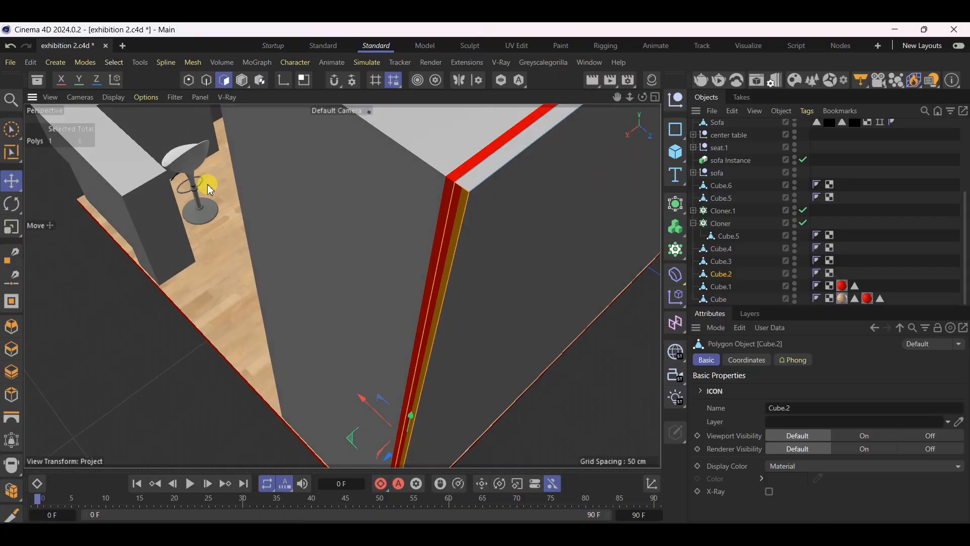
click(11, 176)
click(242, 80)
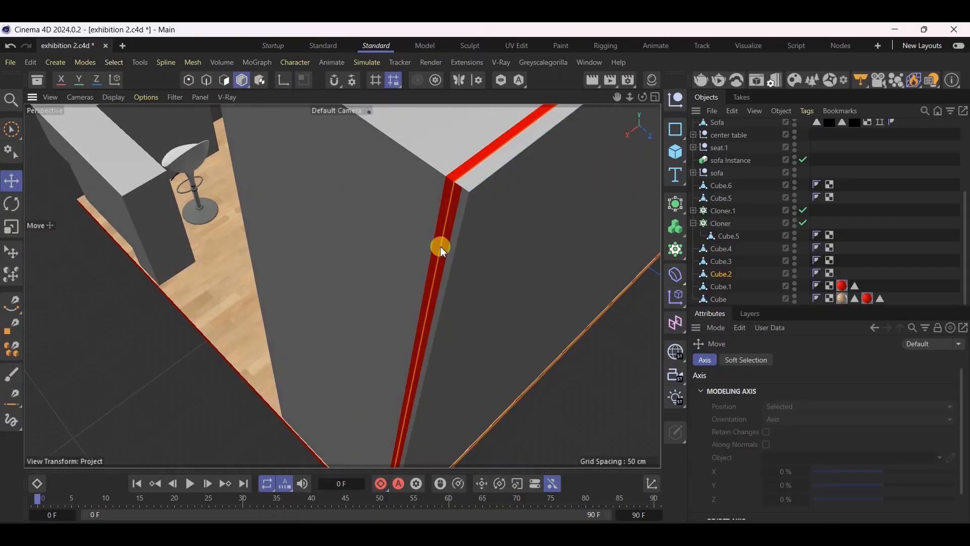
Shift the rear wall panel about 1.85 cm along its depth axis
alt+drag(441, 246, 340, 278)
scroll(338, 273, down, 3)
alt+drag(605, 131, 382, 300)
drag(408, 168, 412, 162)
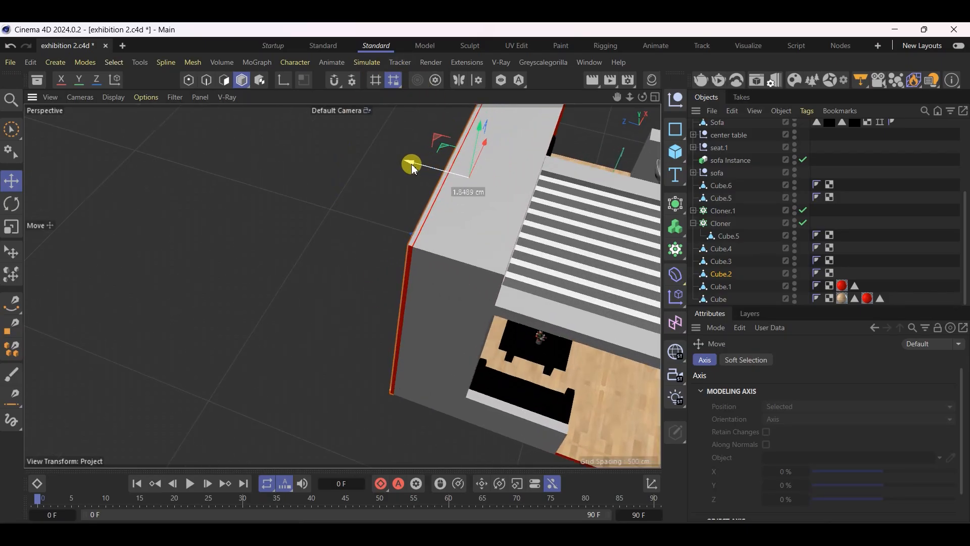
Scale the rear wall panel slightly in height and nudge it outward from the back of the tall frame
alt+drag(255, 249, 281, 178)
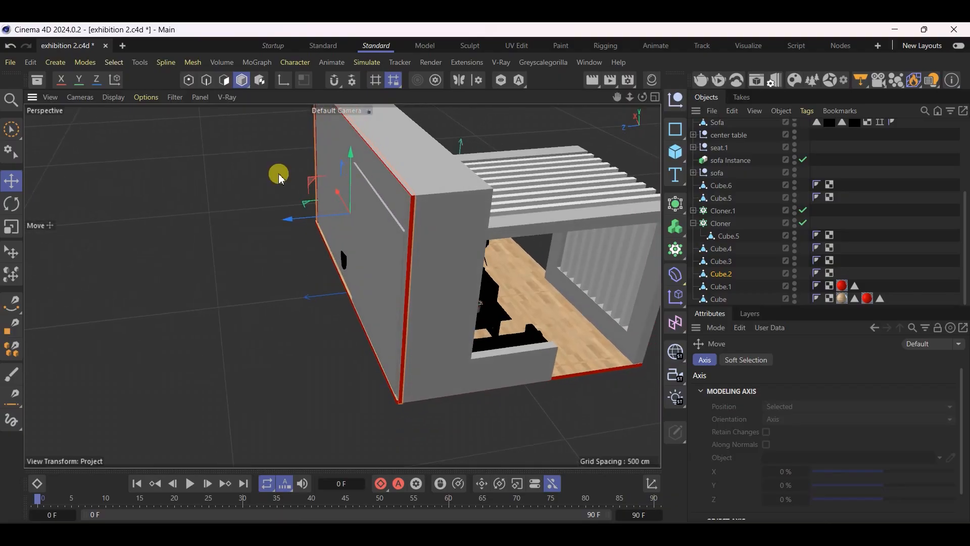
click(11, 228)
scroll(381, 134, up, 3)
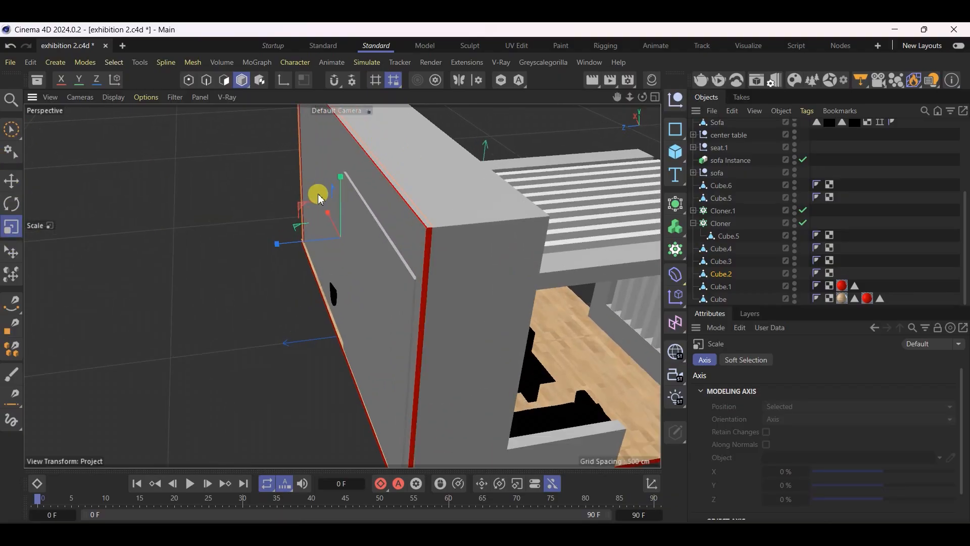
drag(343, 181, 344, 180)
click(13, 176)
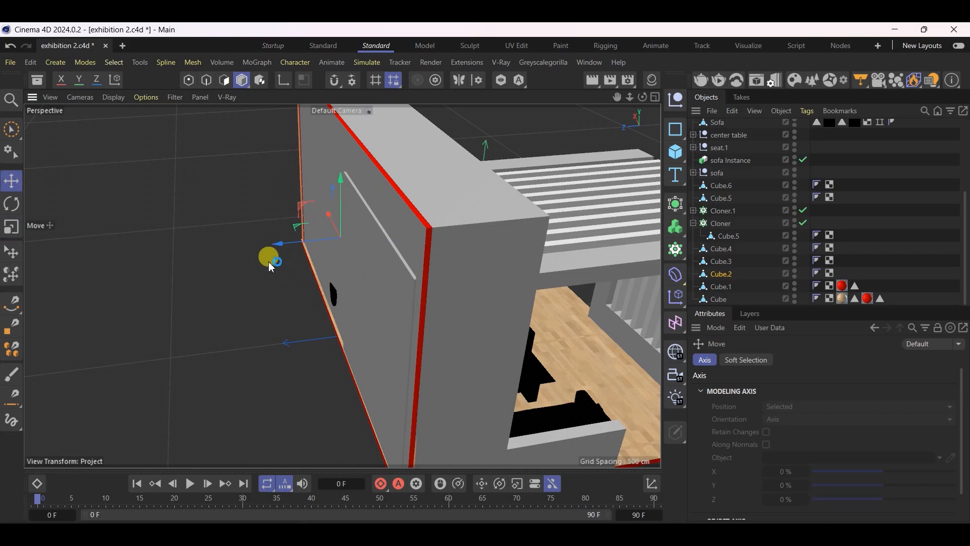
drag(277, 246, 275, 243)
Scale the rear wall panel along its depth and nudge it back toward the tall wall frame
click(11, 226)
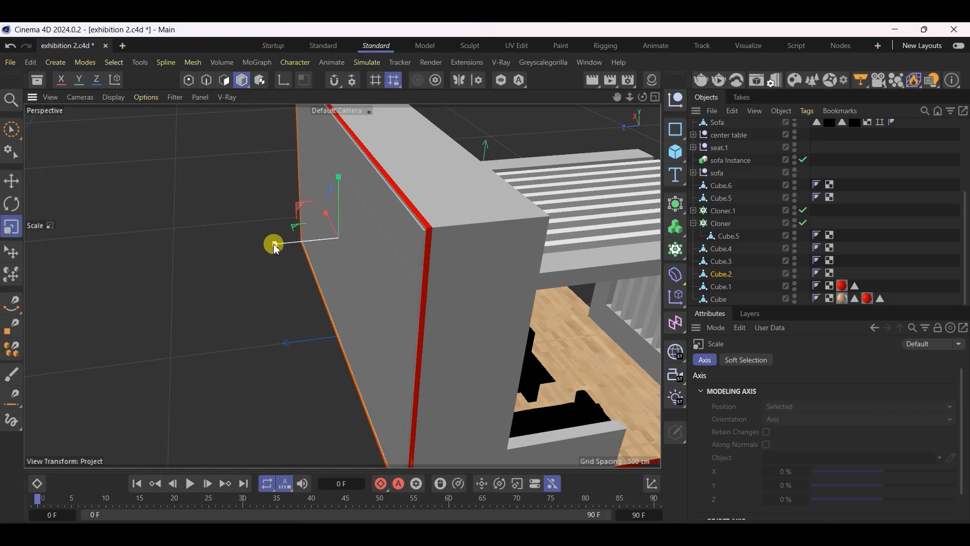
drag(284, 248, 277, 243)
click(11, 181)
alt+drag(409, 262, 334, 228)
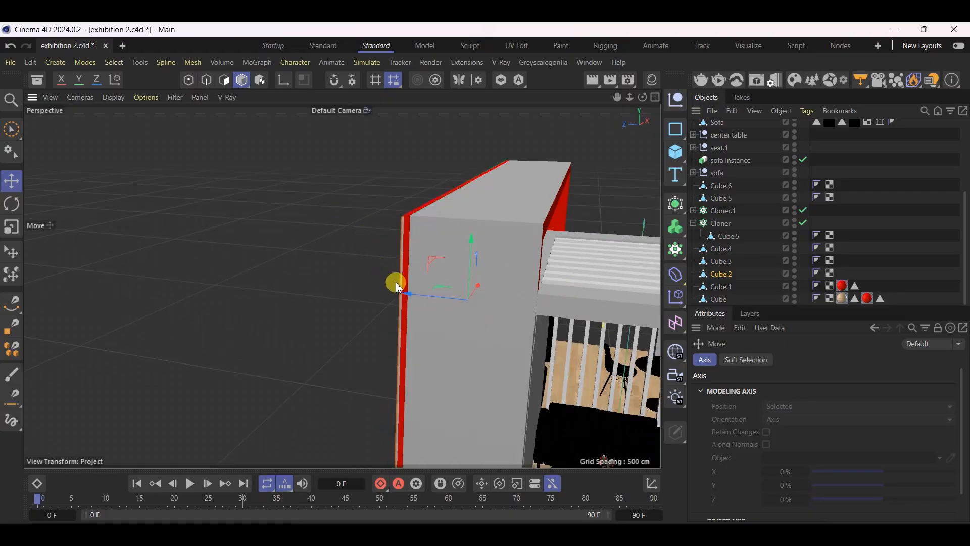
drag(412, 295, 413, 297)
Review the stand from the side and front and compare it with the TDNT corner-view reference image
alt+drag(413, 297, 286, 245)
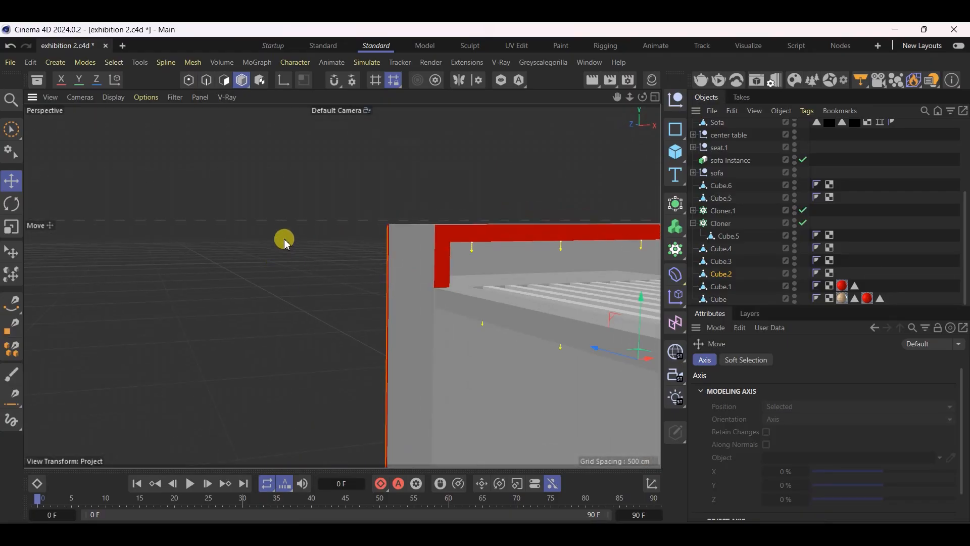
scroll(293, 217, down, 8)
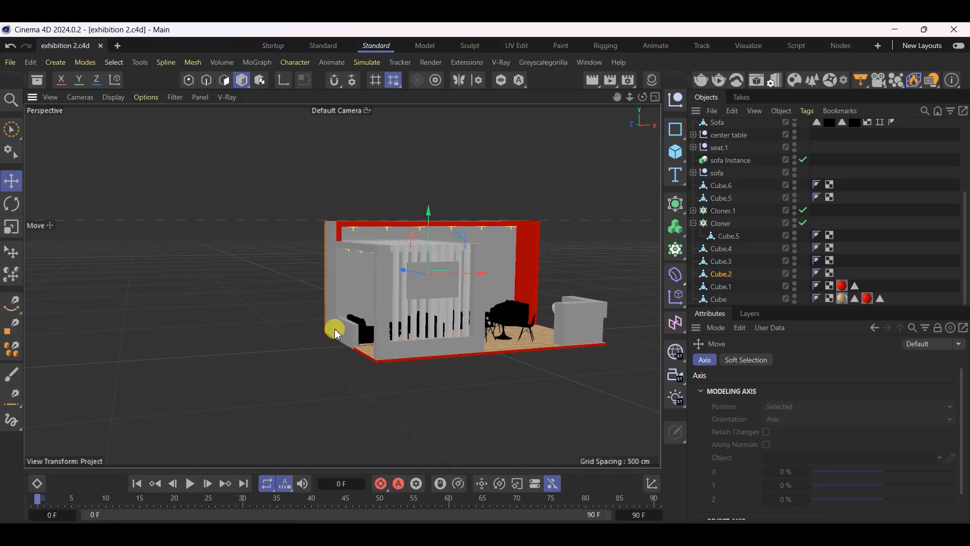
scroll(331, 329, up, 10)
scroll(262, 359, down, 10)
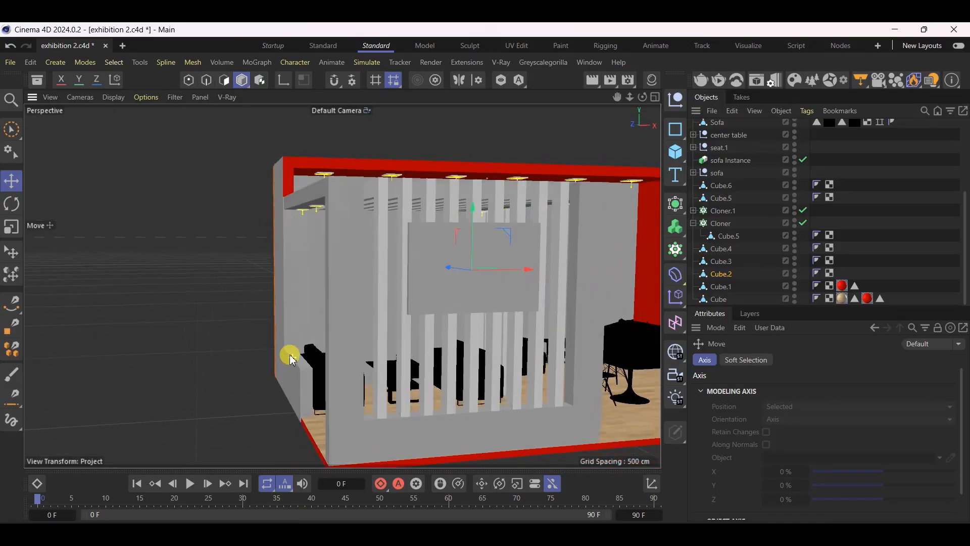
key(alt+Tab)
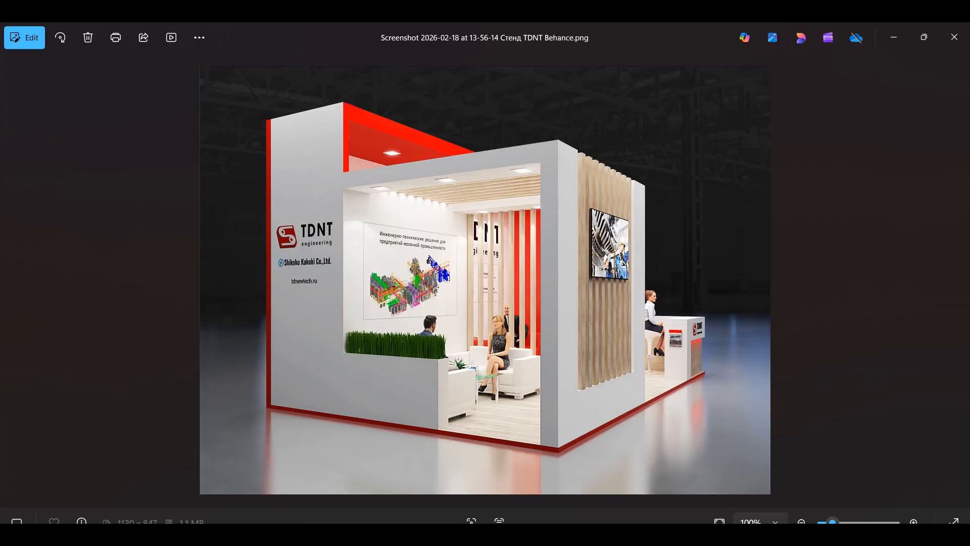
key(alt+Tab)
Create a new V-Ray material and set its diffuse colour to off-white, RGB 234, 234, 234
alt+drag(135, 314, 522, 222)
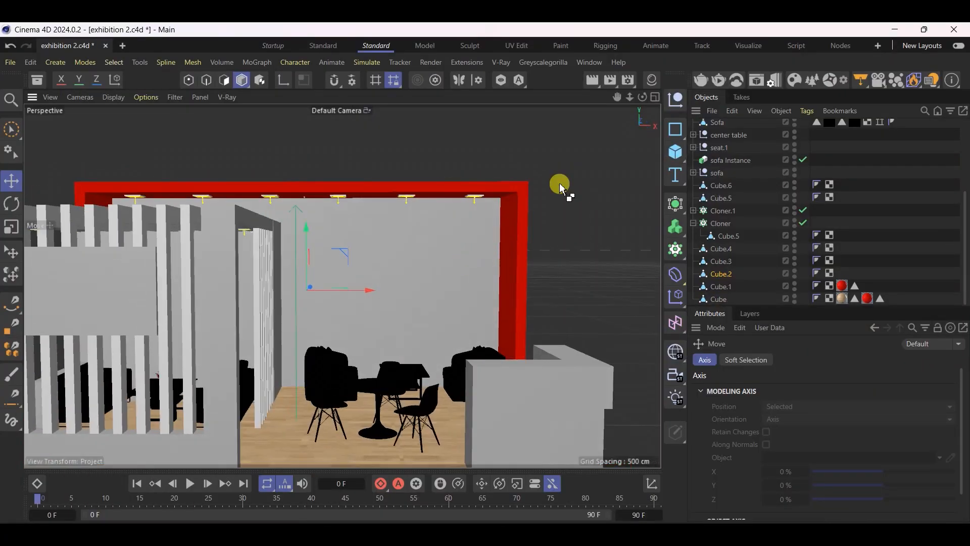
click(652, 80)
click(523, 96)
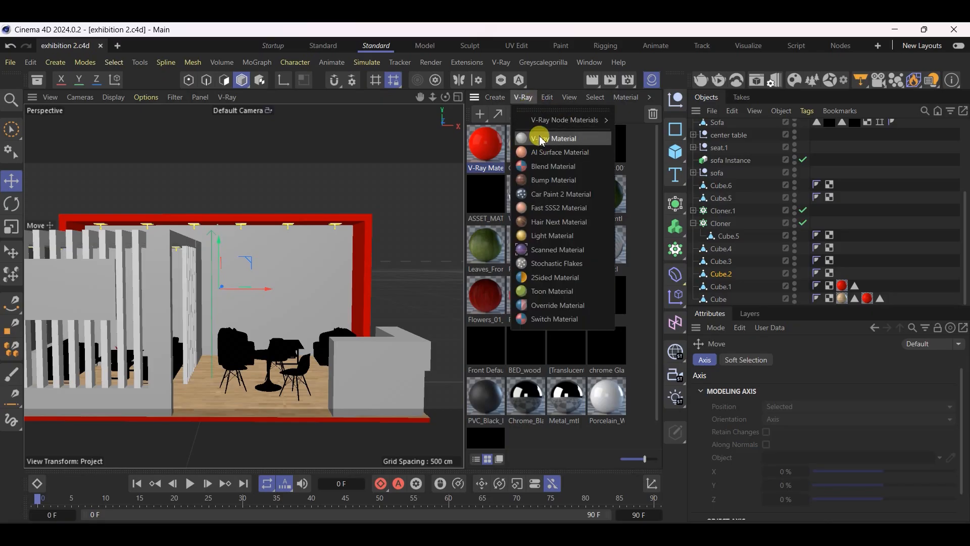
click(528, 148)
double_click(485, 147)
click(524, 207)
click(700, 138)
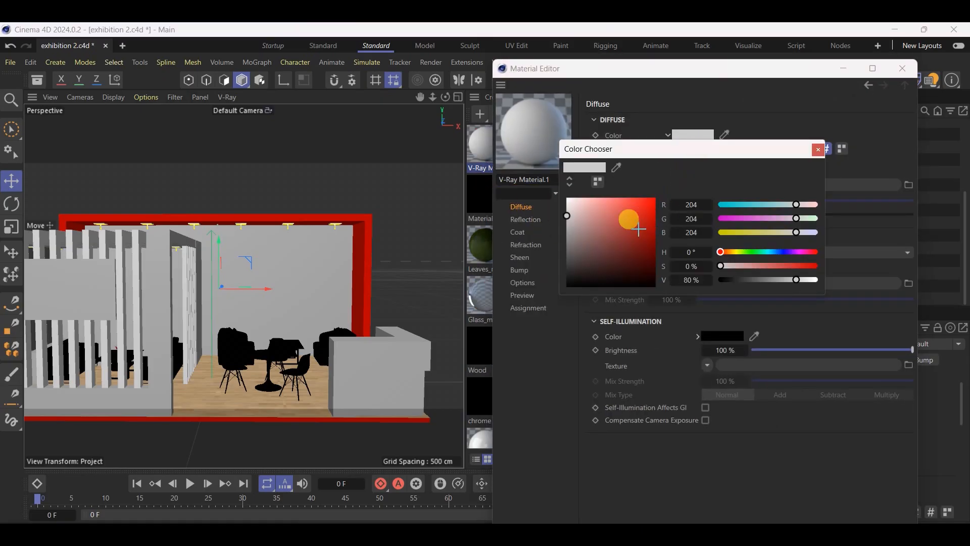
mouse_move(567, 216)
mouse_down()
mouse_move(559, 201)
mouse_move(567, 205)
mouse_up()
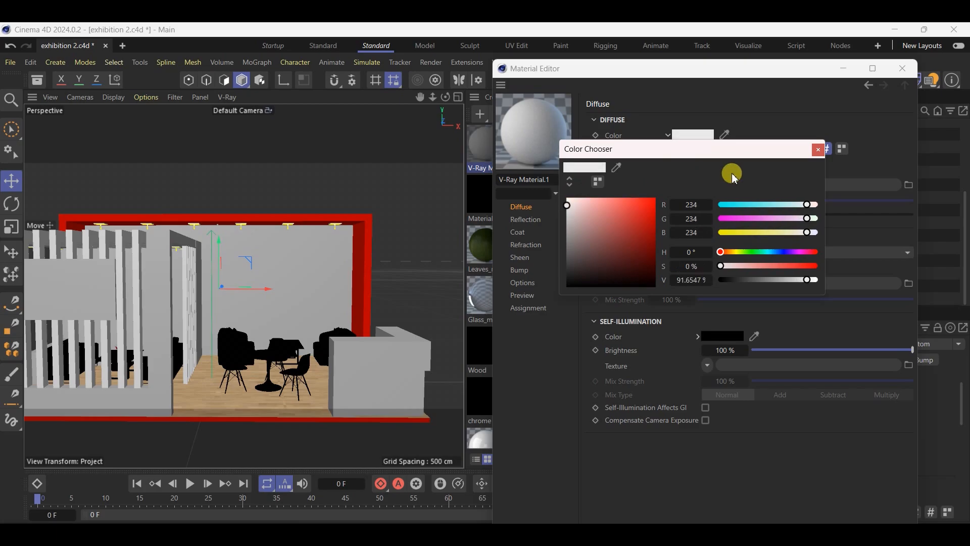
click(818, 151)
Set the new material's reflection colour to dark grey 3E3E3E and close the material editor
click(525, 223)
click(717, 145)
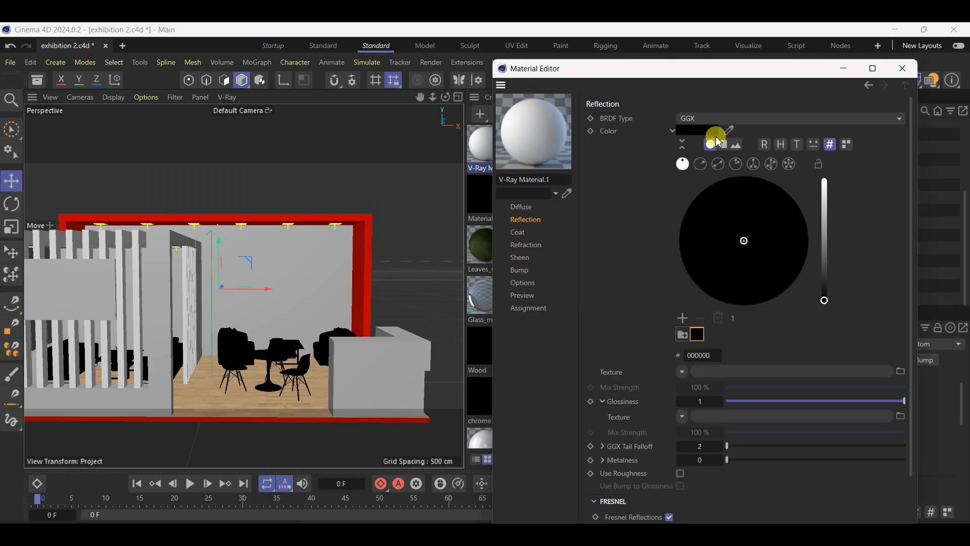
click(710, 130)
mouse_move(576, 247)
mouse_down()
mouse_move(572, 258)
mouse_move(581, 258)
mouse_up()
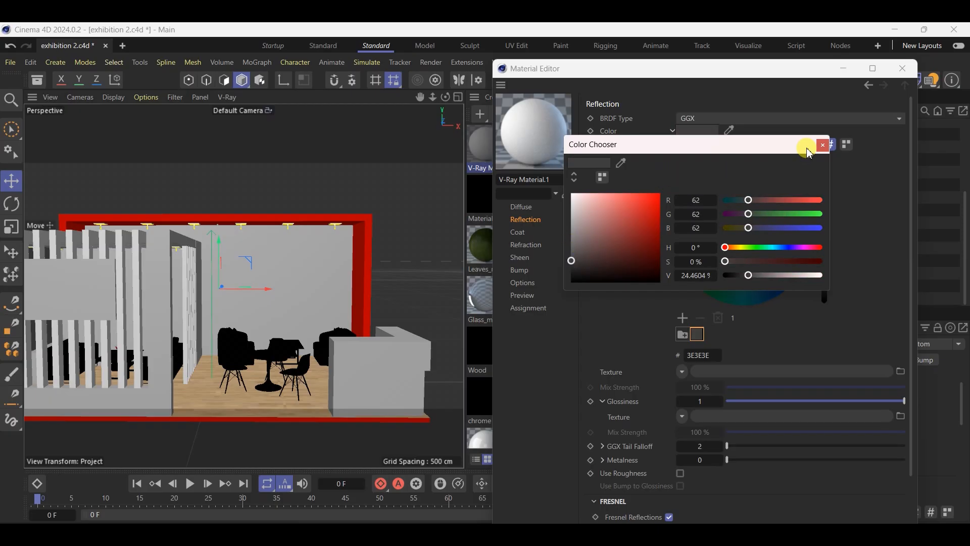
click(823, 146)
click(903, 68)
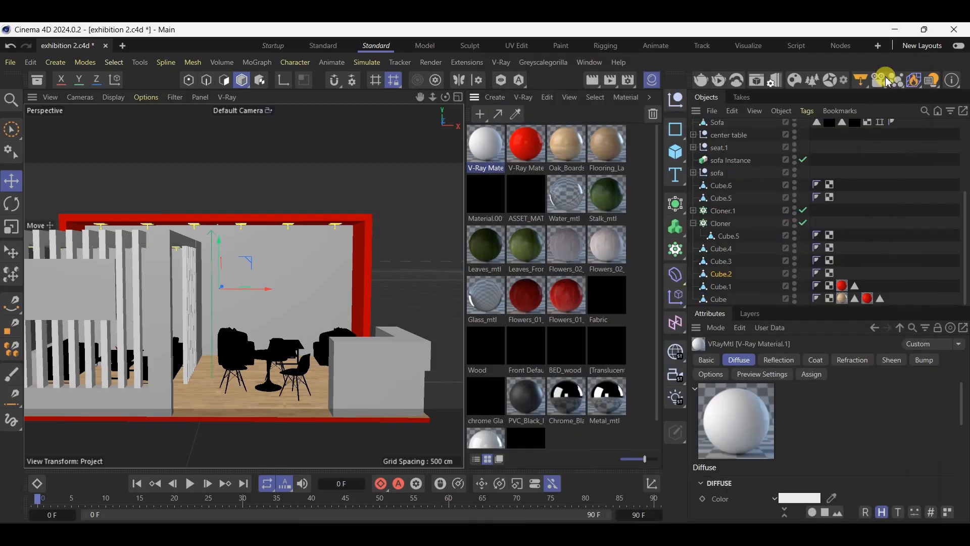
Apply the off-white V-Ray material to the rear wall panel
click(308, 288)
drag(497, 144, 317, 266)
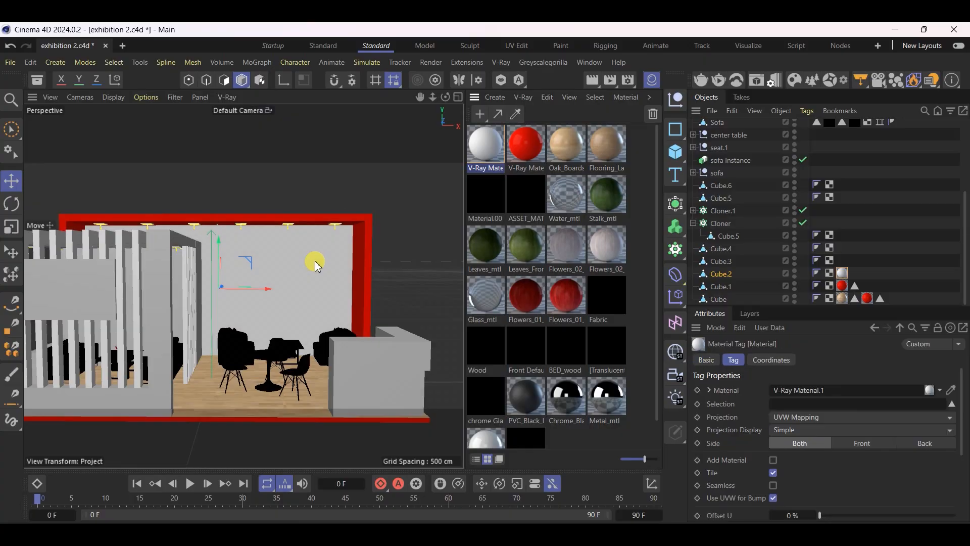
alt+drag(277, 313, 188, 282)
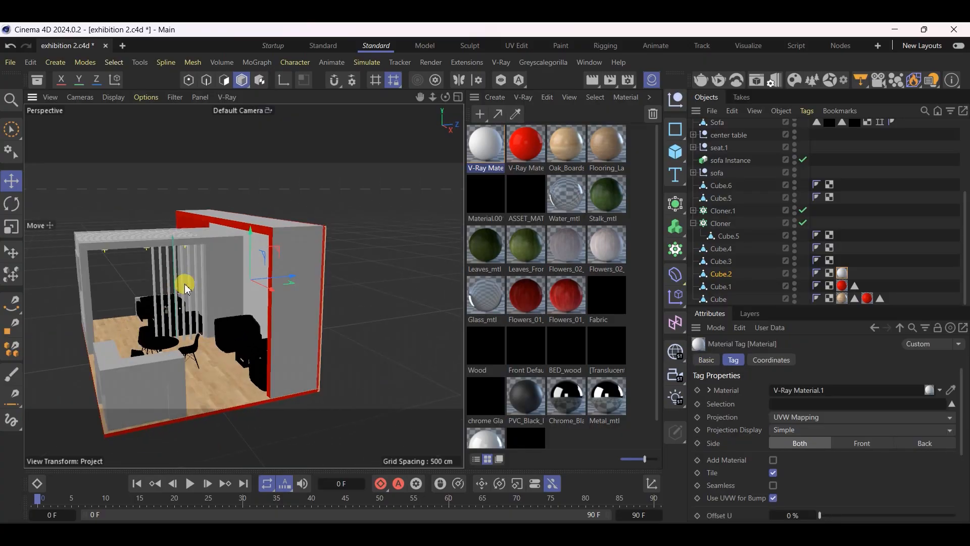
In Polygon mode, select the tall wall frame's top, its outer side faces and the low wall's outer face
click(312, 244)
click(226, 80)
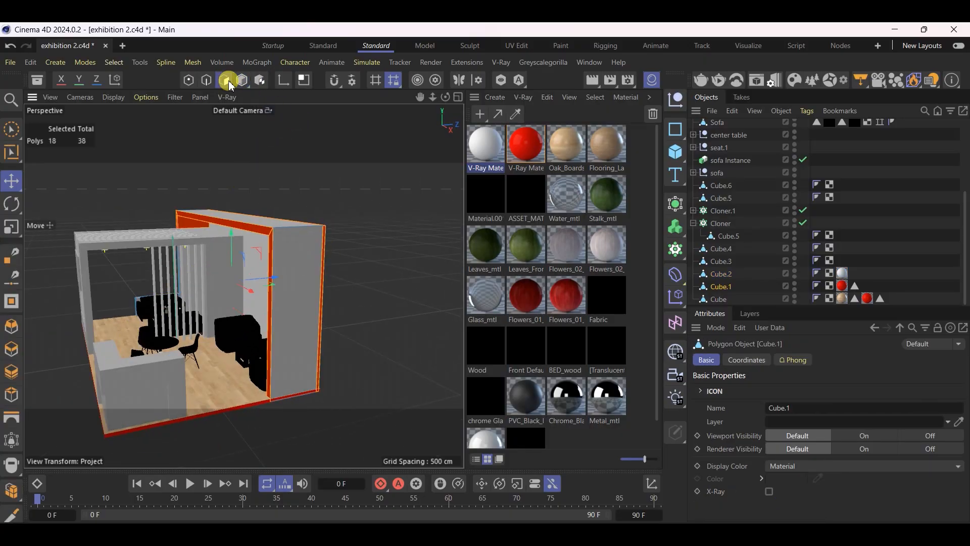
click(292, 304)
shift+click(258, 223)
alt+drag(228, 201, 106, 247)
shift+click(224, 324)
shift+click(240, 386)
shift+click(324, 391)
Add the low wall's end and top faces and the adjoining vertical edge face of the wall frame to the selection
scroll(375, 395, up, 5)
scroll(345, 392, up, 4)
alt+drag(221, 363, 237, 389)
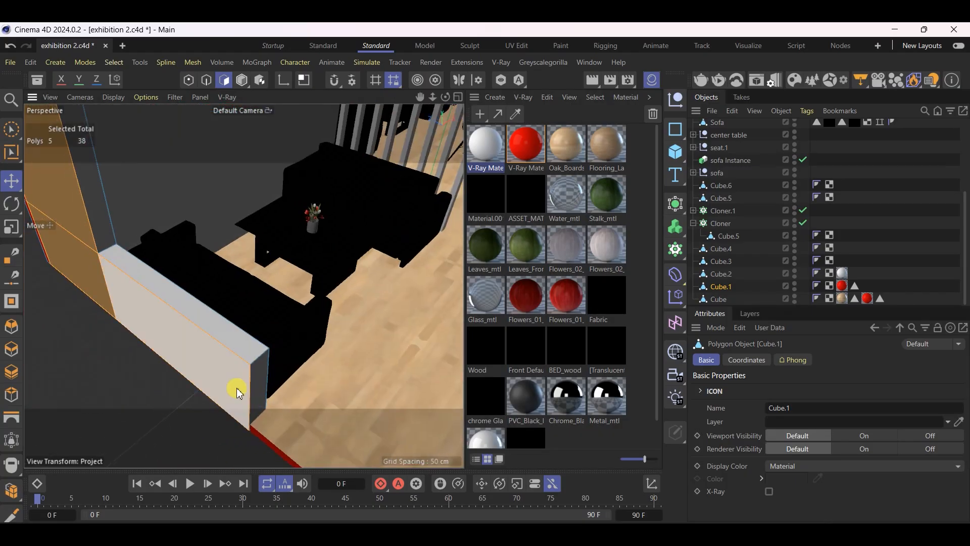
shift+click(259, 372)
shift+click(196, 304)
shift+click(102, 211)
Add the upper outer side face of the tall wall frame above the low wall to the selection
scroll(142, 306, down, 5)
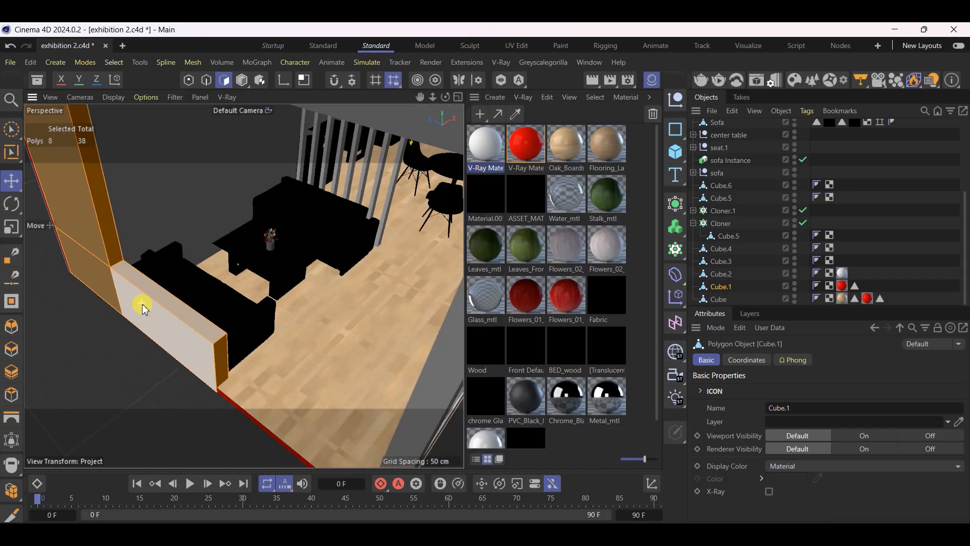
alt+drag(129, 286, 182, 298)
scroll(370, 392, down, 5)
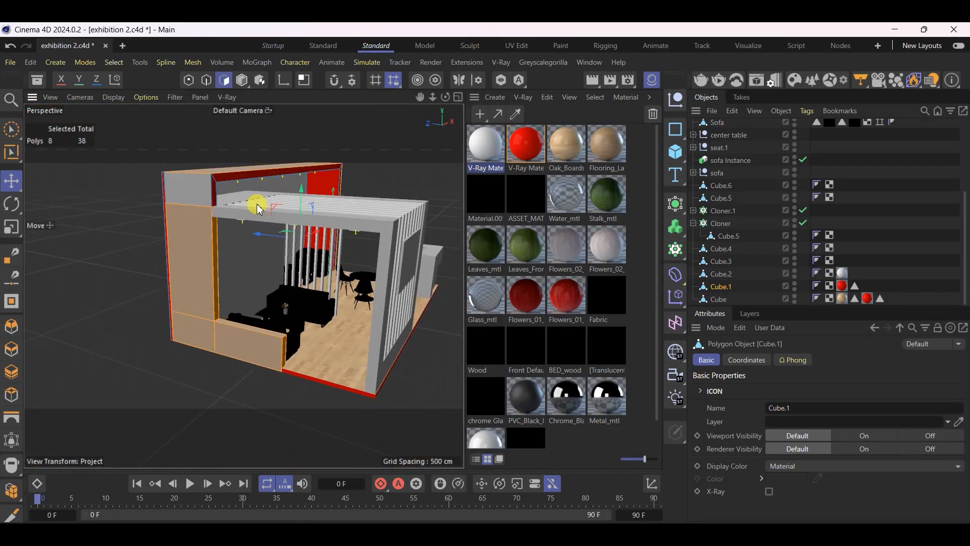
scroll(258, 209, up, 3)
alt+drag(243, 275, 172, 185)
shift+click(171, 185)
Reopen the off-white V-Ray material and set its diffuse colour to E6E5E5
double_click(500, 146)
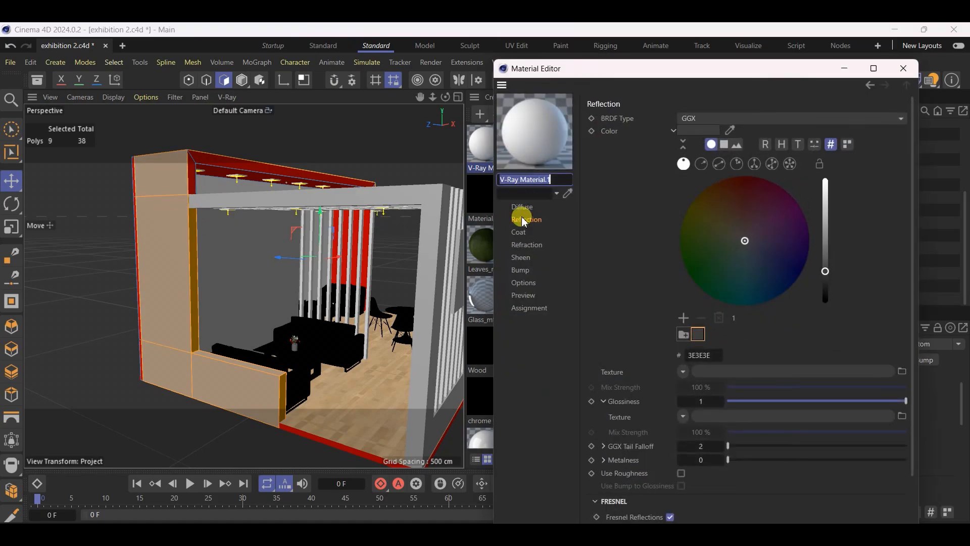
click(523, 208)
click(685, 138)
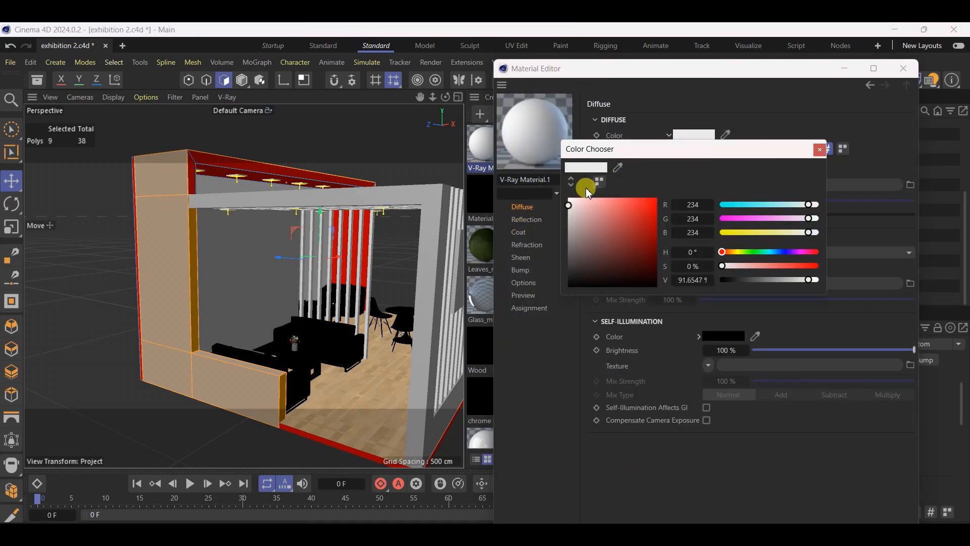
drag(574, 204, 569, 211)
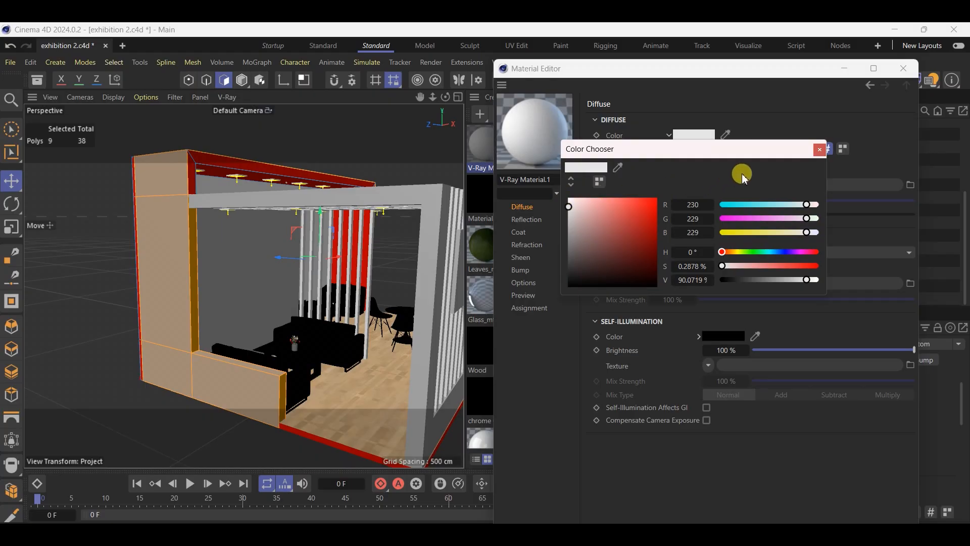
click(818, 154)
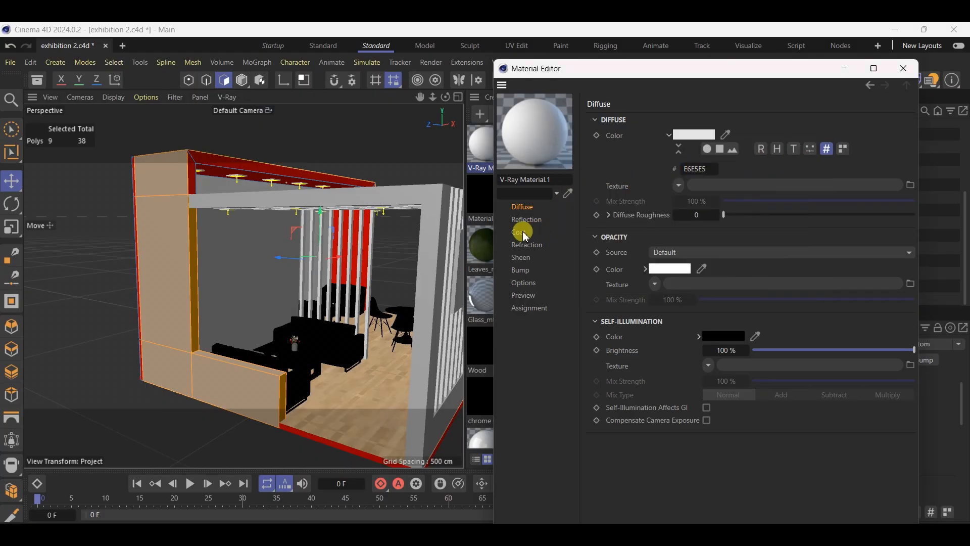
Set the off-white V-Ray material's reflection colour to the grey 5F5F5F
click(525, 220)
click(706, 132)
drag(594, 232, 569, 247)
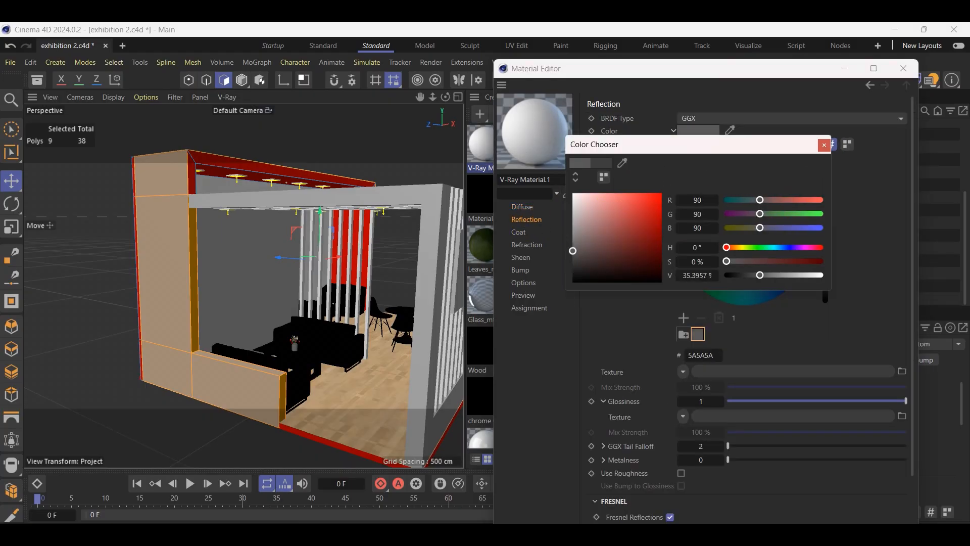
click(827, 148)
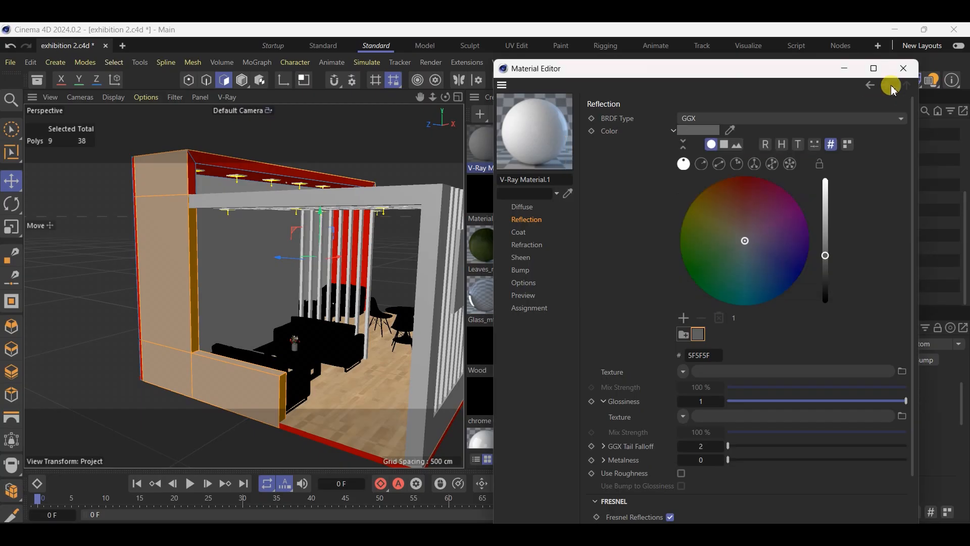
click(904, 68)
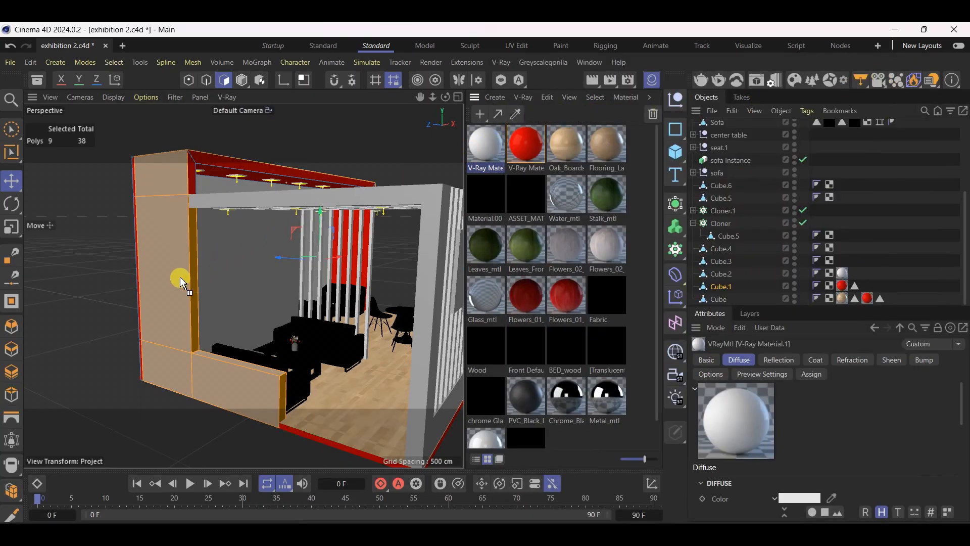
Apply the off-white V-Ray material to the selected wall frame faces and return to Model mode
drag(182, 282, 180, 283)
click(12, 179)
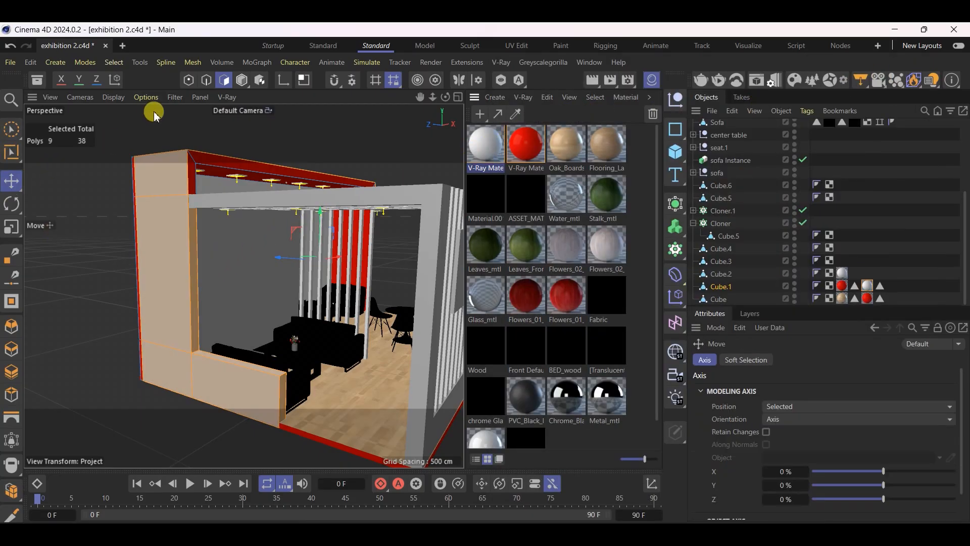
click(242, 80)
Save the scene and apply the off-white V-Ray material to Cube.4 and Cube.3
alt+drag(152, 271, 313, 395)
click(334, 381)
key(ctrl+s)
key(ctrl+s)
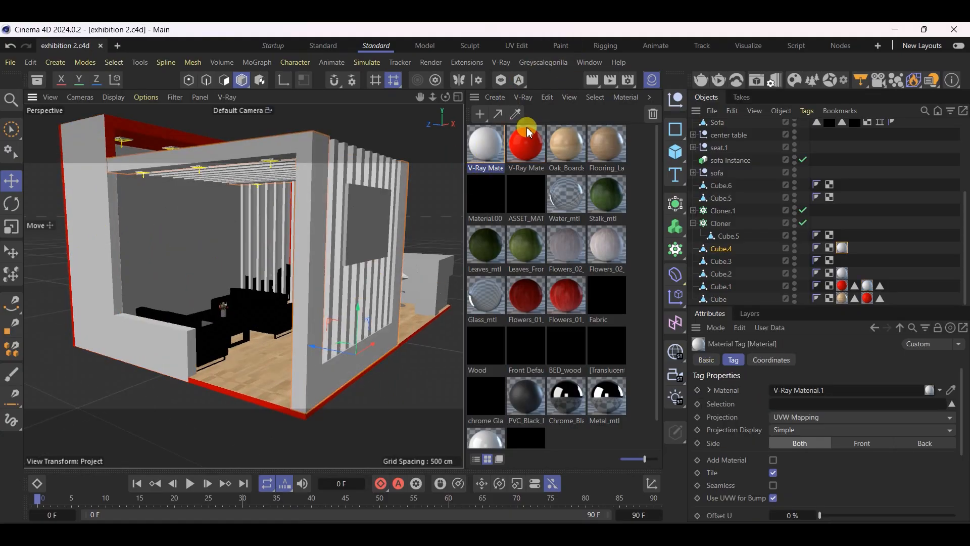
drag(489, 148, 151, 244)
alt+drag(15, 242, 156, 242)
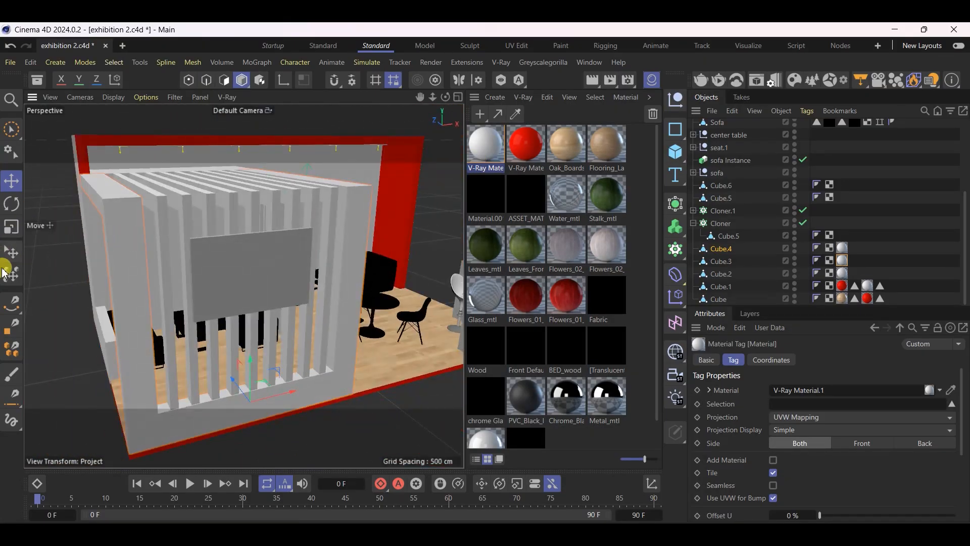
In Polygon mode, select the reception counter's leg face and the three upper band faces on the same outer side
scroll(106, 294, down, 5)
scroll(410, 285, up, 4)
scroll(325, 310, up, 8)
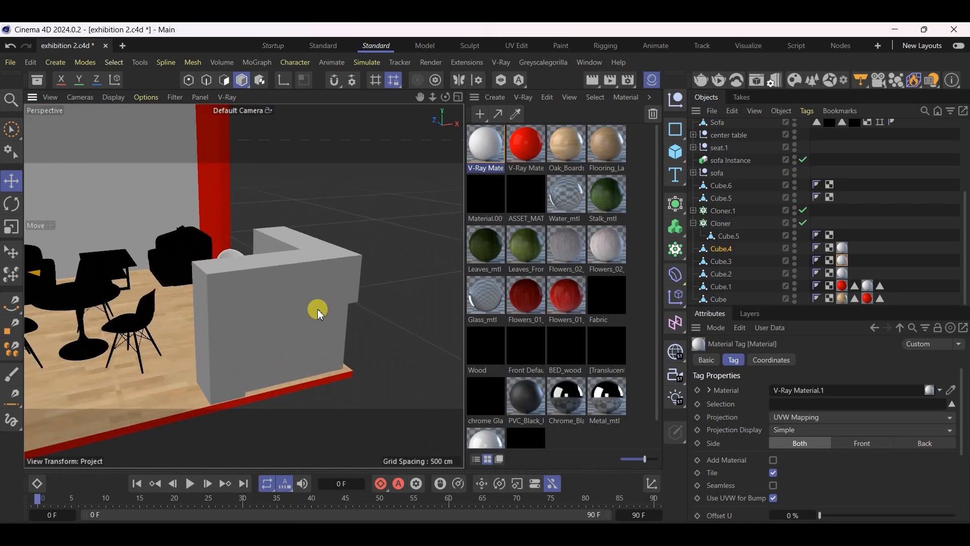
click(319, 285)
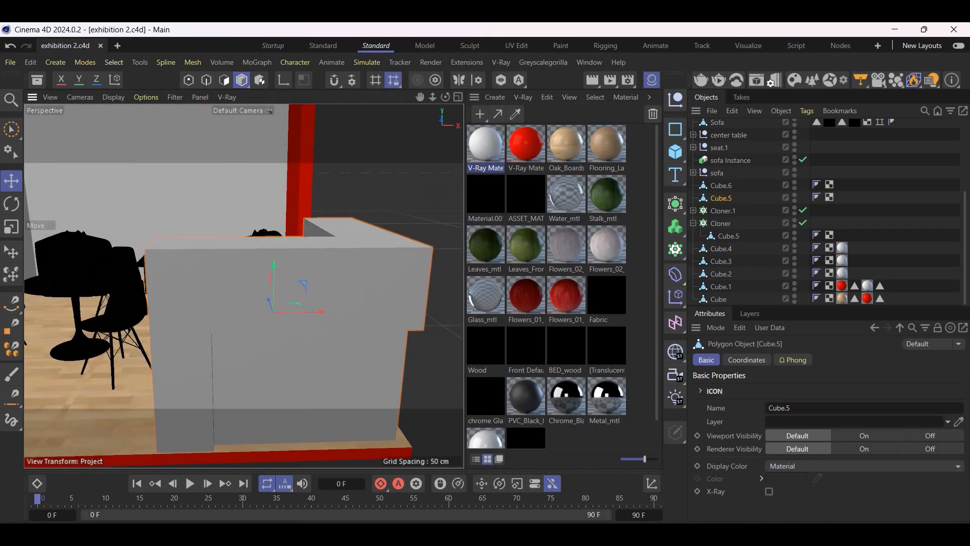
click(576, 535)
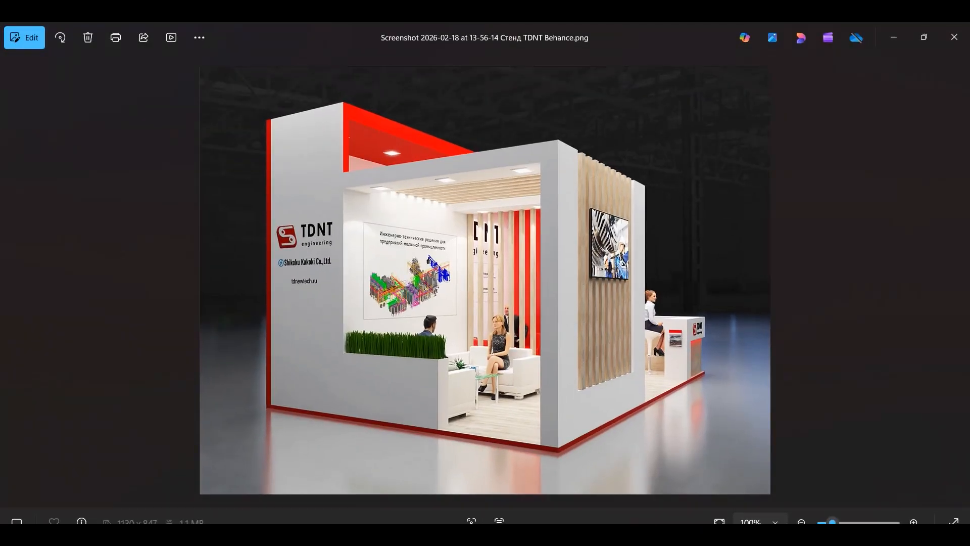
click(576, 535)
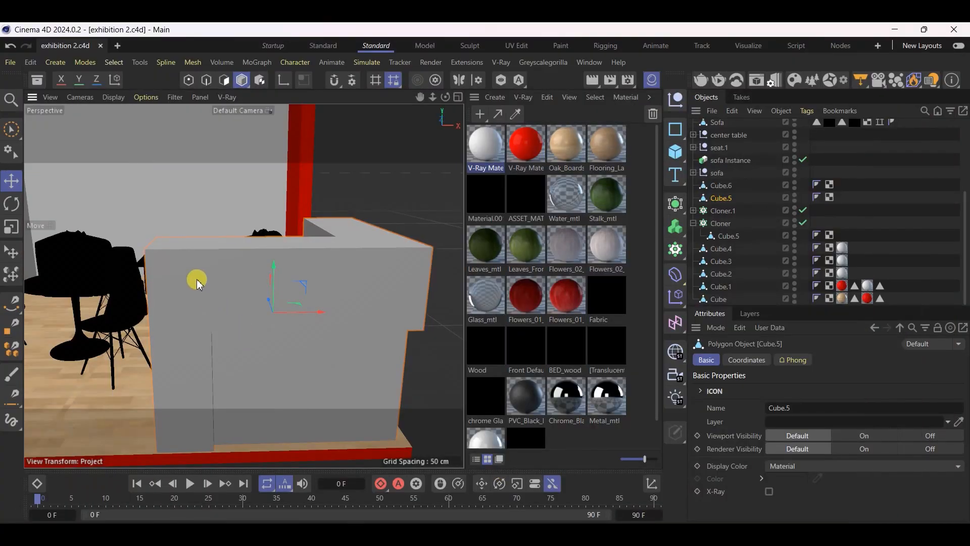
click(217, 84)
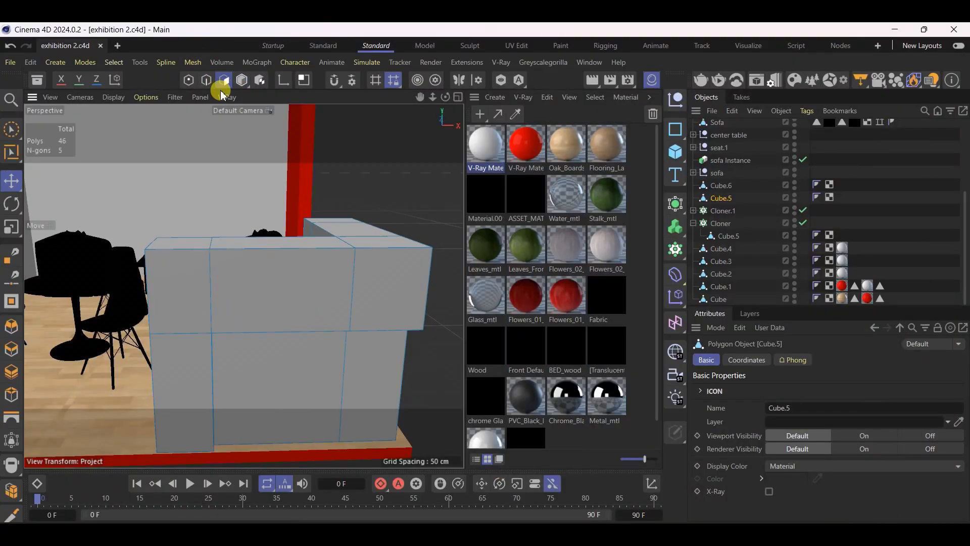
click(182, 364)
shift+click(198, 289)
shift+click(283, 281)
shift+click(376, 272)
Add the three upper band faces on the counter's adjoining outer side and the top face at its far end
alt+drag(375, 270, 176, 337)
scroll(176, 337, down, 4)
scroll(176, 336, down, 3)
scroll(356, 303, up, 2)
scroll(232, 333, up, 6)
shift+click(218, 337)
shift+click(299, 302)
shift+click(369, 277)
shift+click(362, 256)
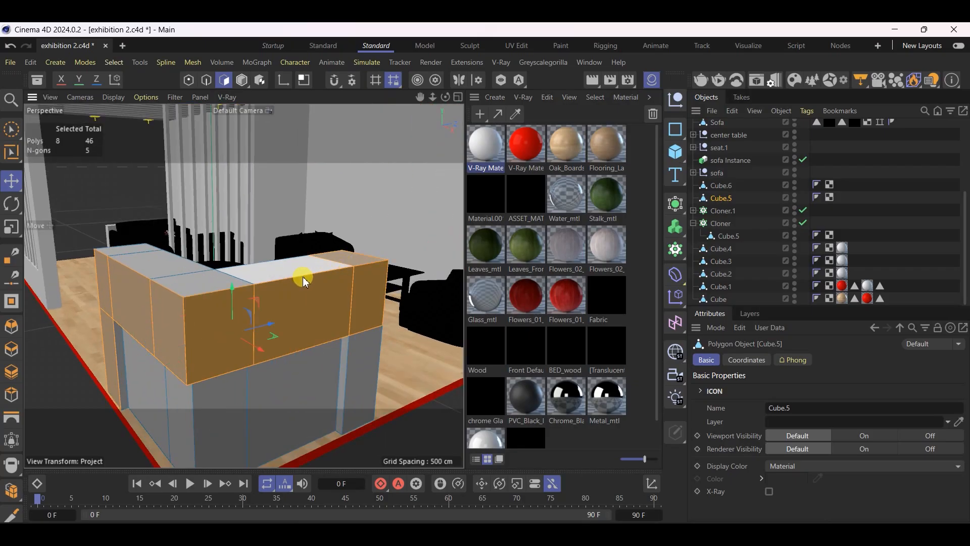
Add the counter's remaining top faces along both arms of the L-shape to the selection
shift+click(273, 277)
shift+click(277, 298)
shift+click(217, 277)
shift+click(174, 264)
shift+click(138, 246)
Add the end faces and the inner faces of the counter's upper band to the selection
alt+drag(149, 257, 158, 296)
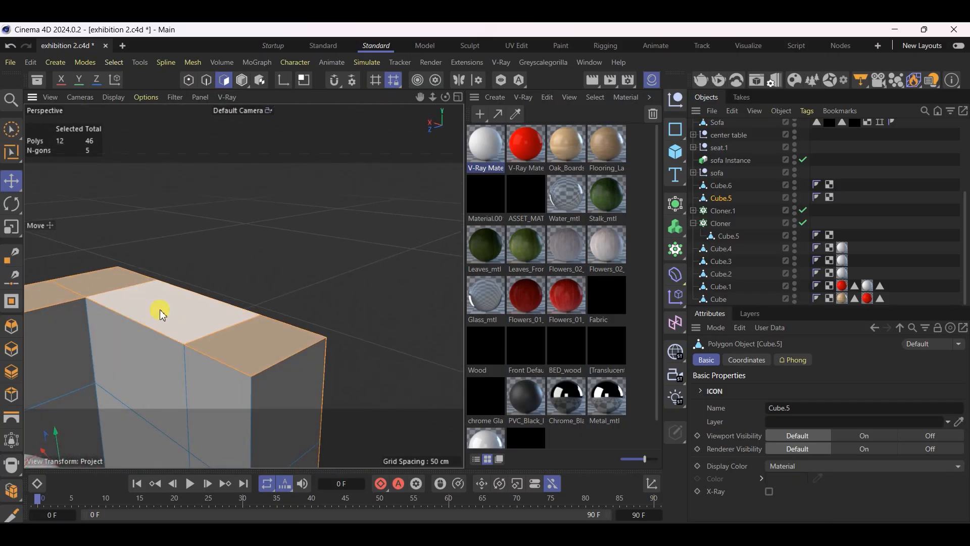
shift+click(236, 411)
shift+click(304, 400)
shift+click(142, 358)
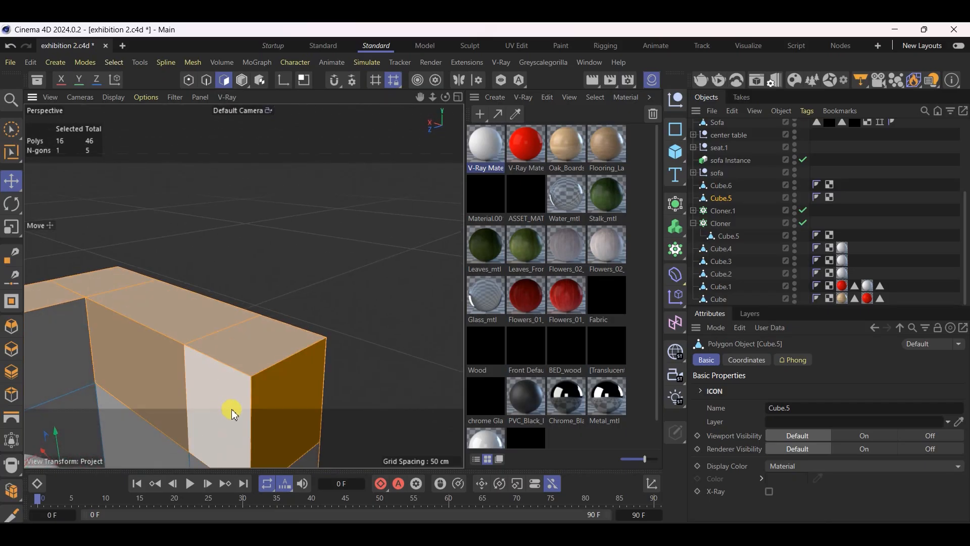
alt+drag(243, 415, 164, 409)
shift+click(179, 350)
shift+click(113, 326)
alt+drag(132, 325, 228, 351)
Check the counter against the TDNT reference image and add the outer and end faces of its other leg to the selection
click(652, 536)
click(651, 536)
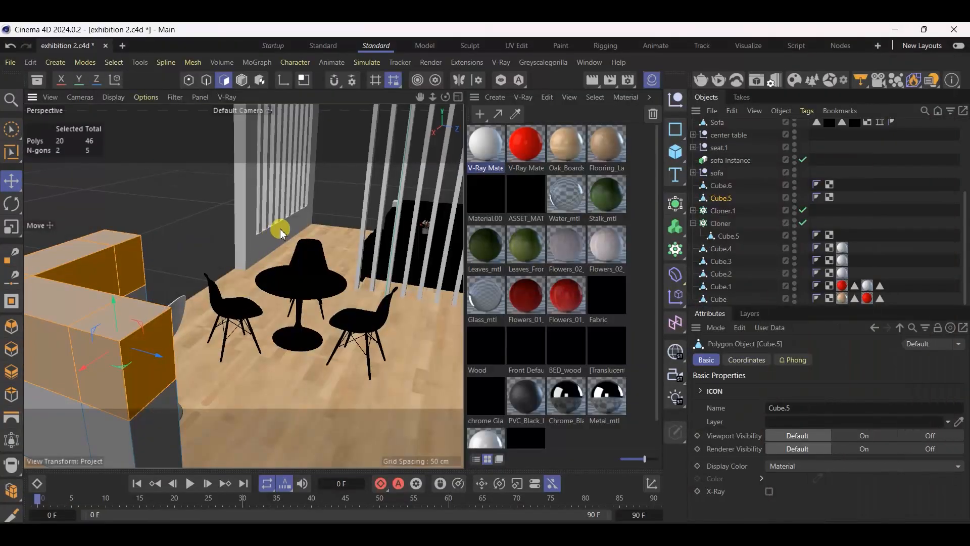
scroll(282, 230, down, 5)
shift+click(227, 345)
shift+click(206, 357)
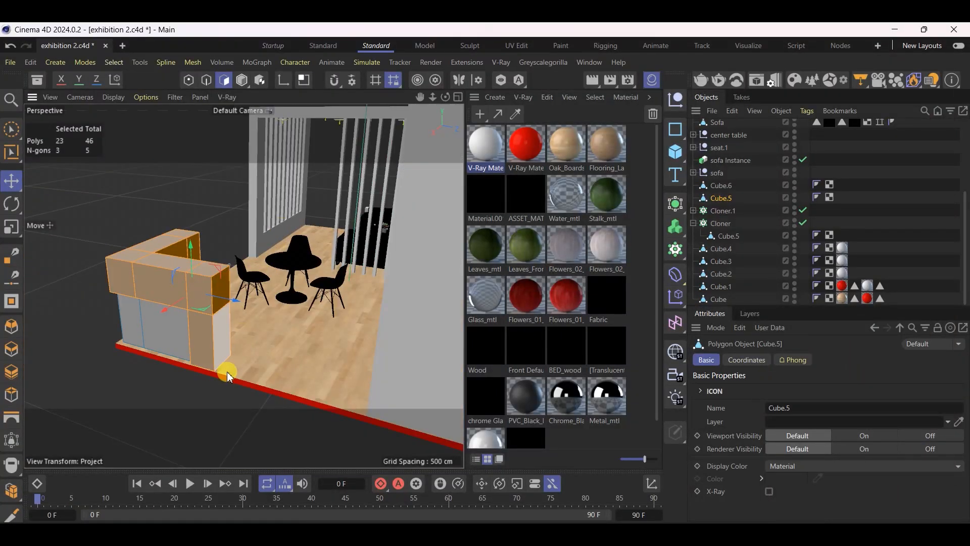
click(652, 535)
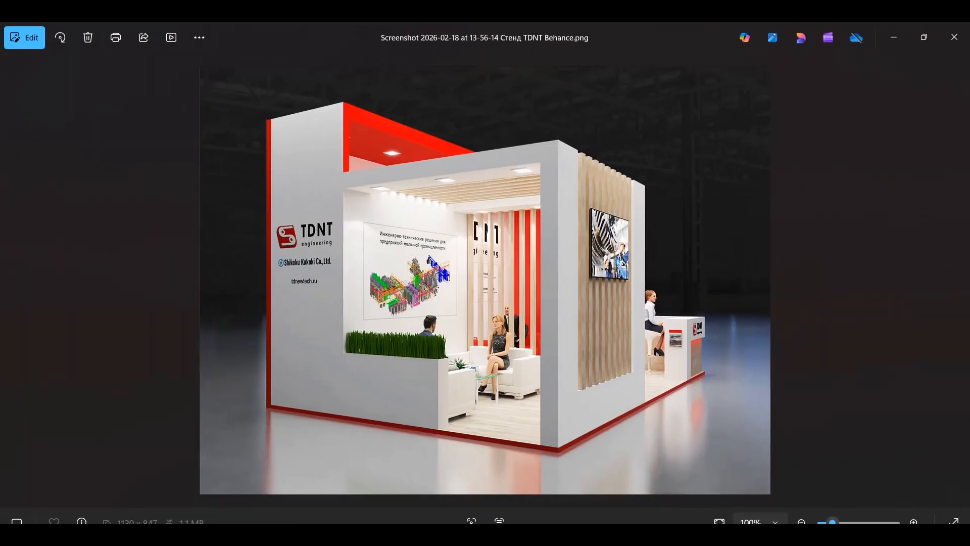
click(652, 535)
Compare the counter's inner side with the reference image and add its remaining off-white faces to the selection
scroll(158, 329, up, 5)
alt+drag(206, 308, 247, 359)
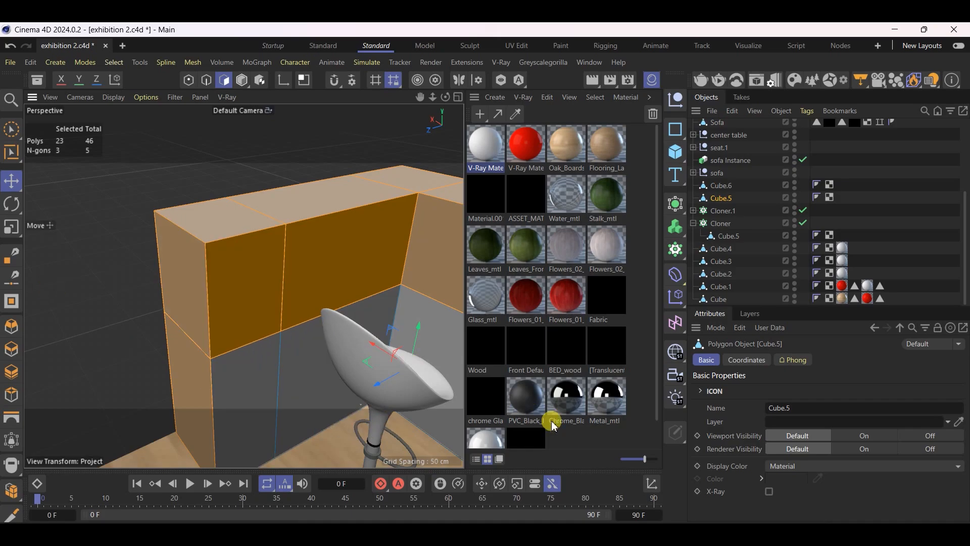
click(652, 536)
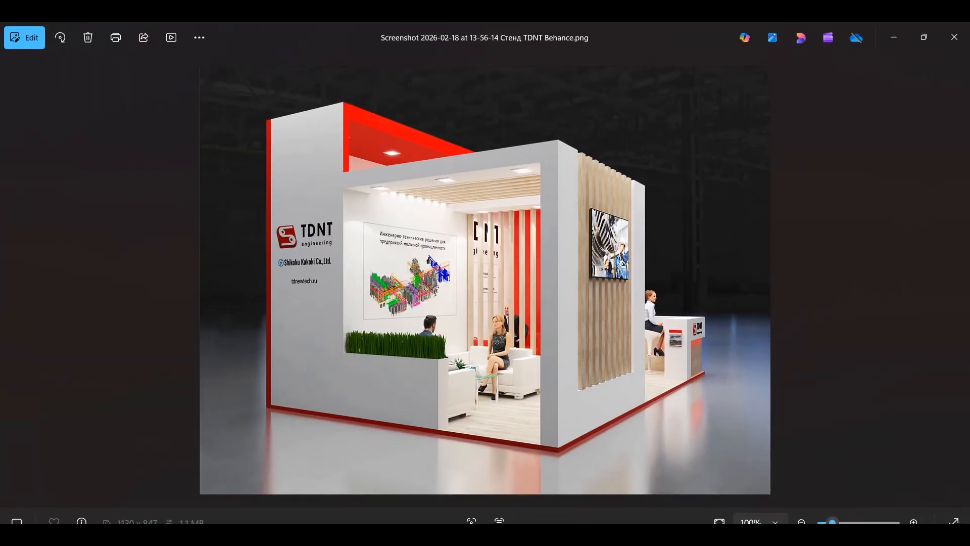
click(652, 536)
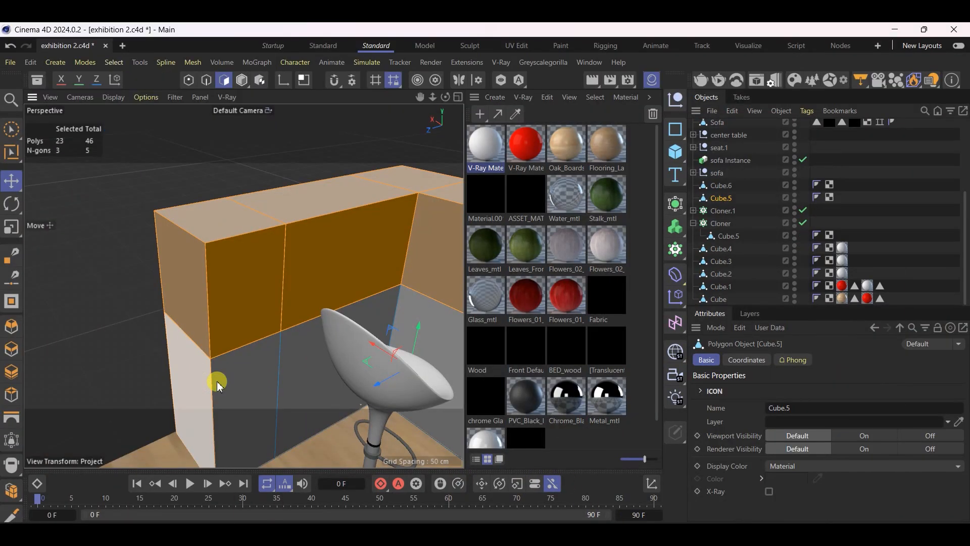
alt+drag(329, 266, 370, 299)
shift+click(287, 255)
shift+click(337, 258)
Apply the off-white V-Ray material to the counter's selected faces and return to Model mode
alt+drag(368, 194, 195, 198)
scroll(196, 256, down, 6)
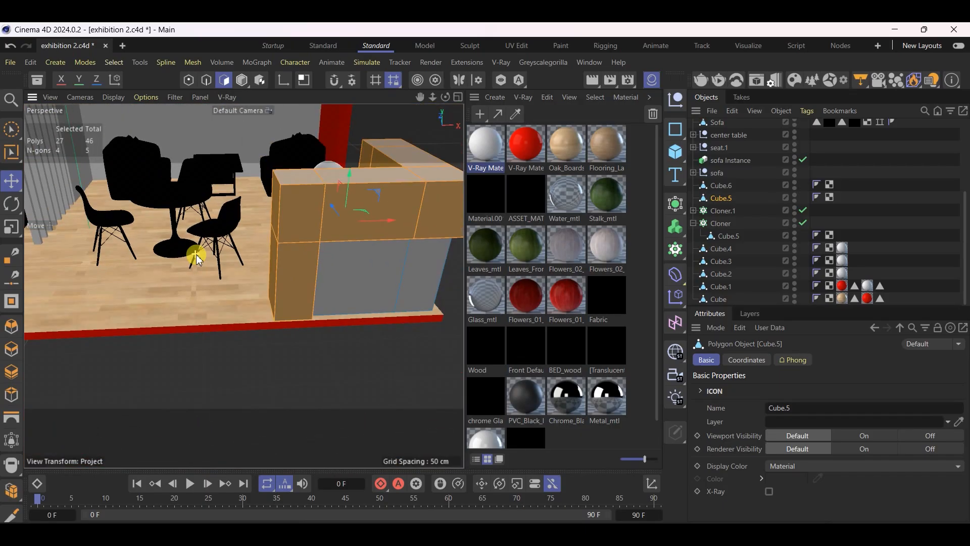
scroll(274, 233, up, 4)
scroll(275, 233, up, 3)
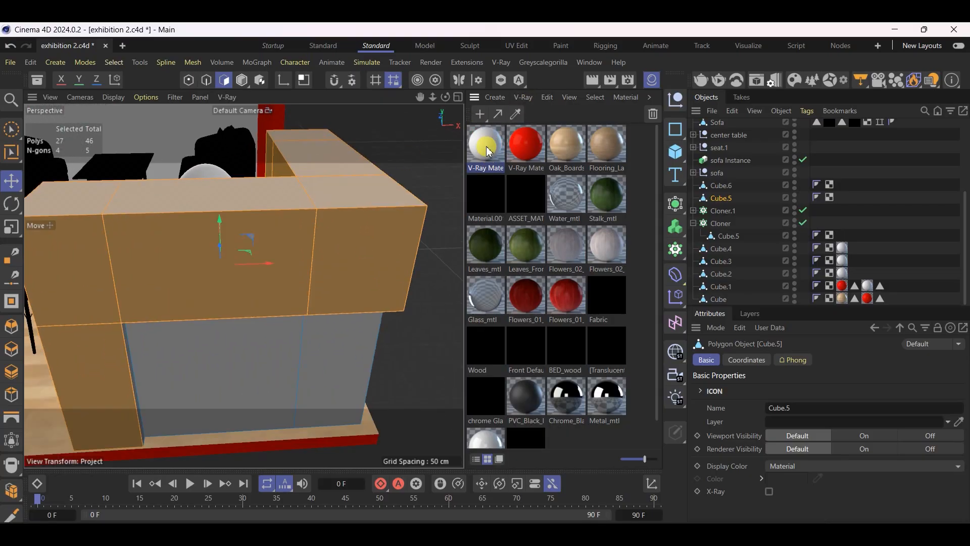
drag(233, 273, 234, 272)
scroll(303, 257, down, 3)
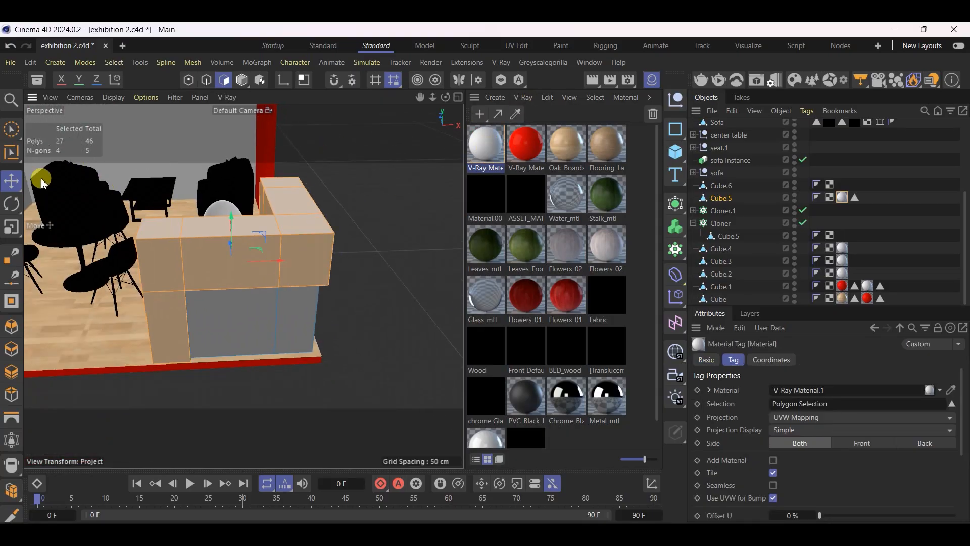
click(12, 180)
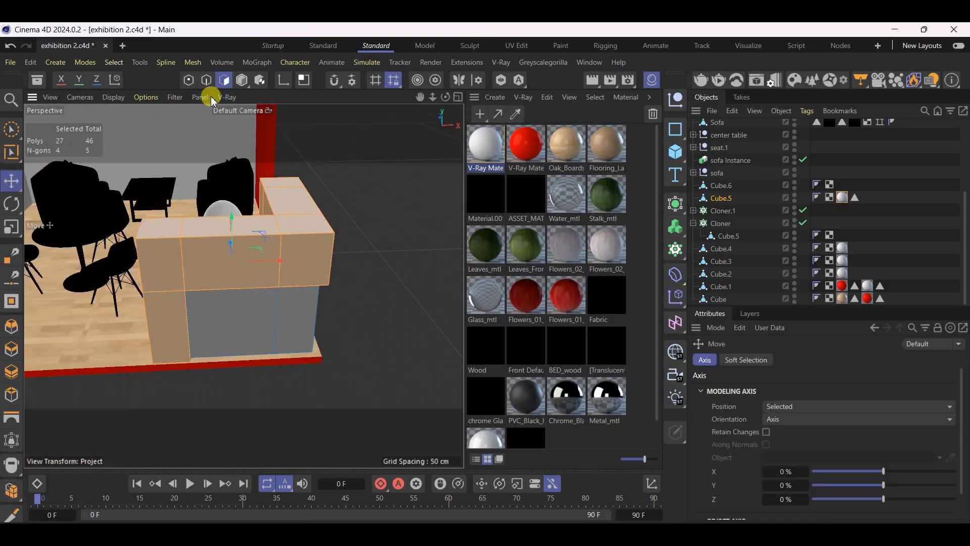
click(236, 87)
In Polygon mode, start a new selection with the vertical reveal face of the leg beside the counter's recessed base
scroll(372, 306, down, 6)
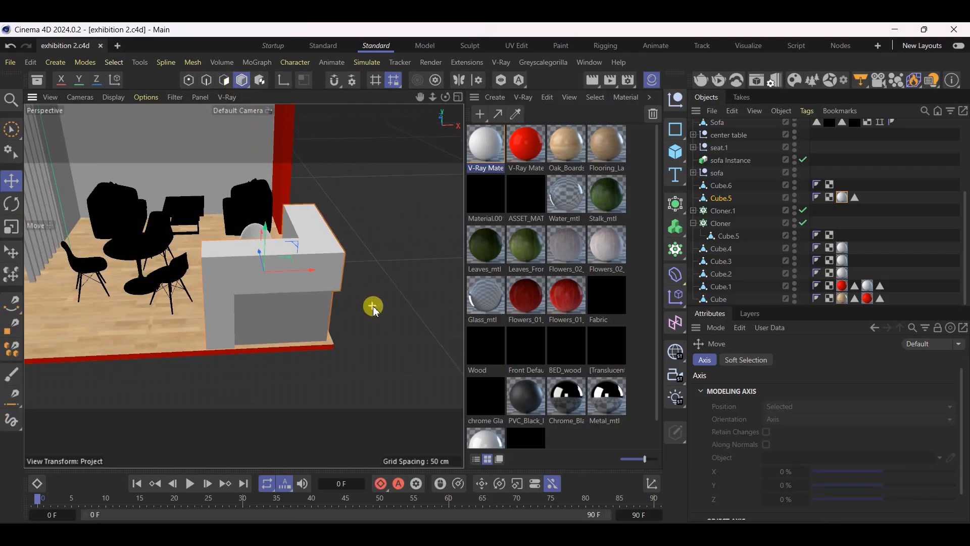
scroll(123, 301, up, 2)
alt+drag(296, 314, 231, 263)
scroll(120, 362, down, 4)
scroll(361, 307, up, 9)
alt+drag(309, 319, 269, 242)
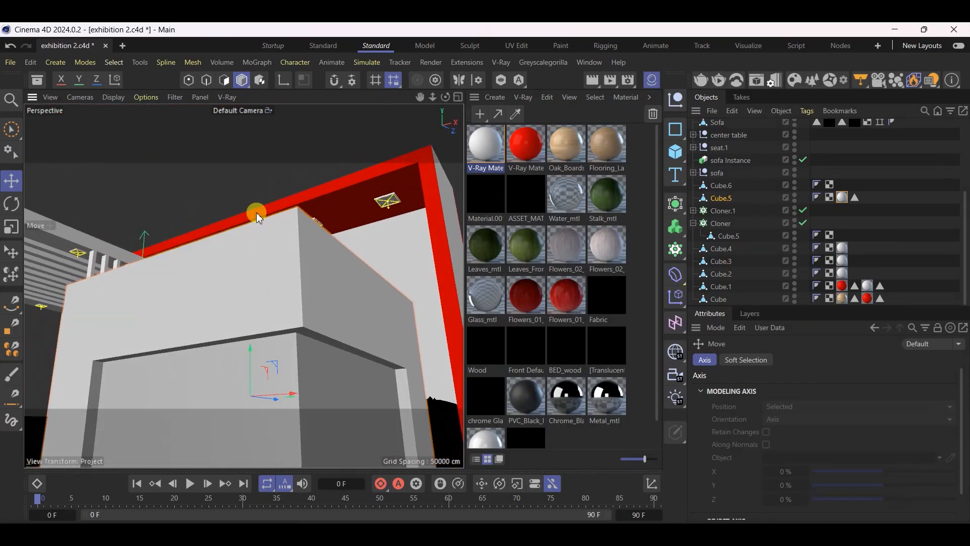
click(224, 78)
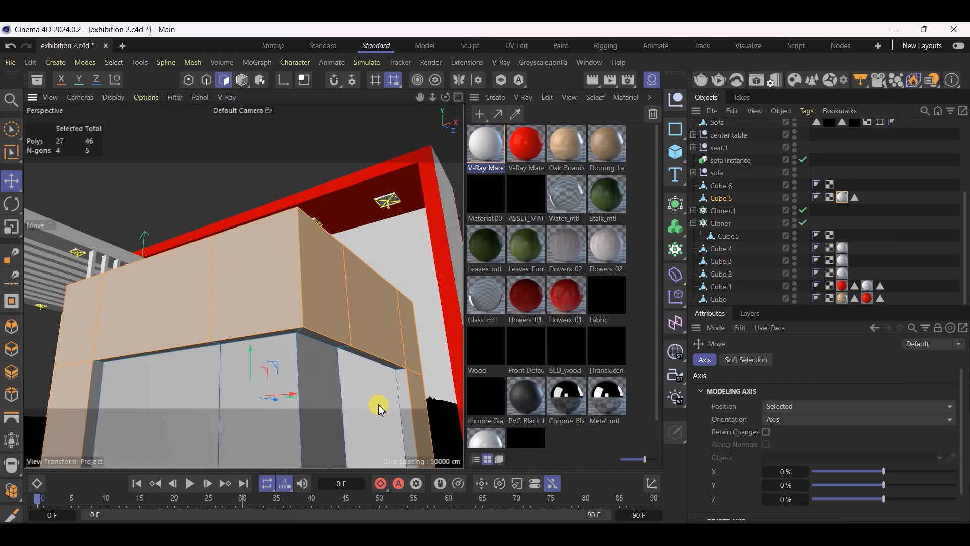
click(409, 397)
Add the underside faces of the counter's overhang and the opposite leg's vertical reveal face to the selection
alt+drag(392, 339, 379, 402)
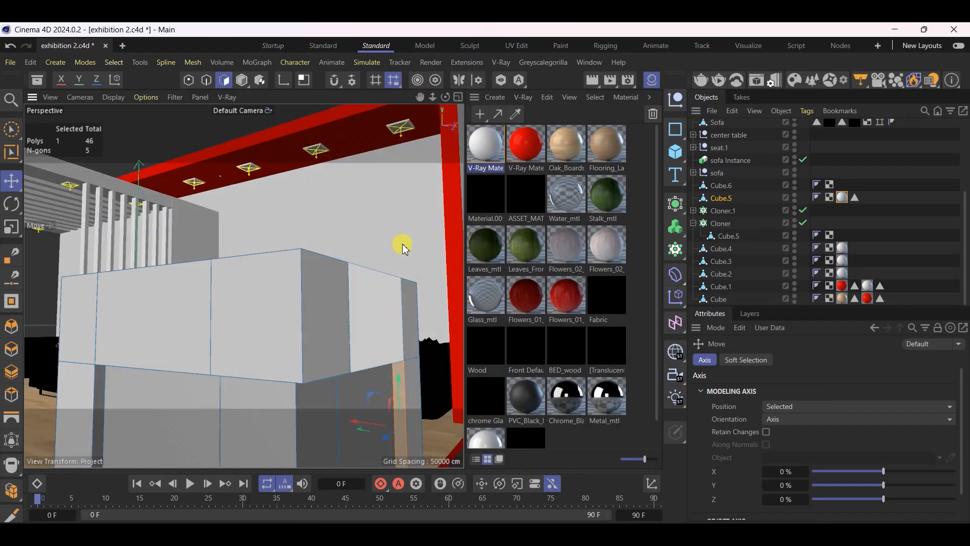
scroll(378, 180, down, 5)
scroll(377, 194, up, 5)
scroll(324, 238, down, 4)
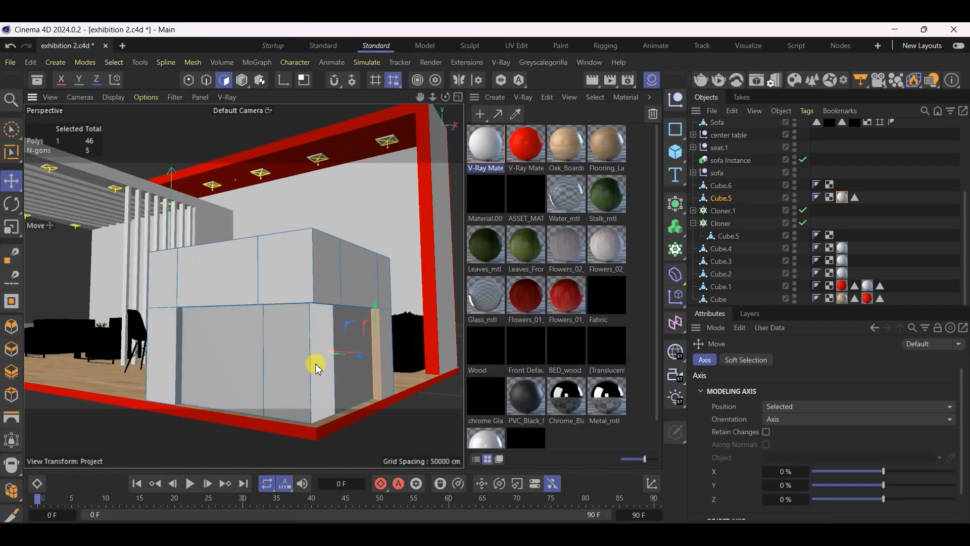
scroll(317, 367, up, 4)
alt+drag(353, 356, 364, 288)
shift+click(364, 289)
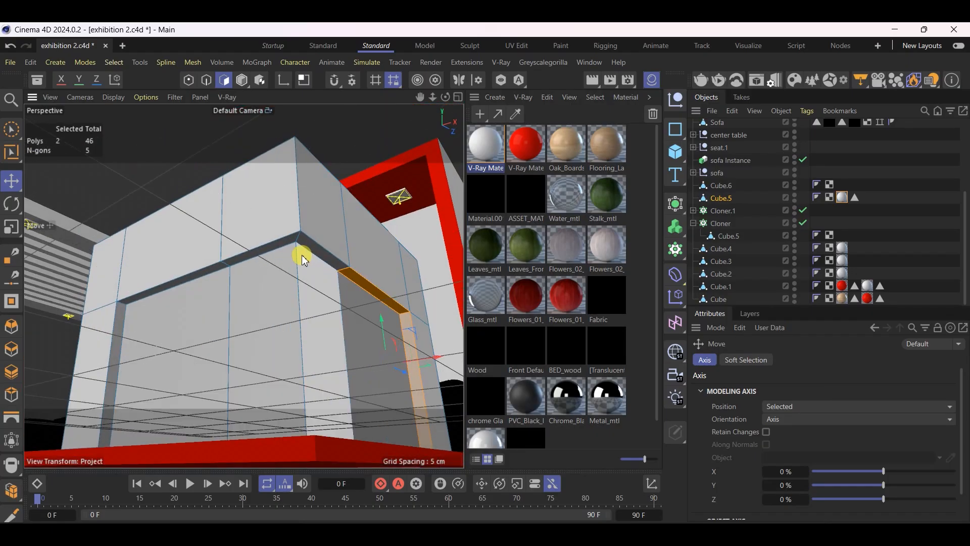
shift+drag(310, 246, 282, 243)
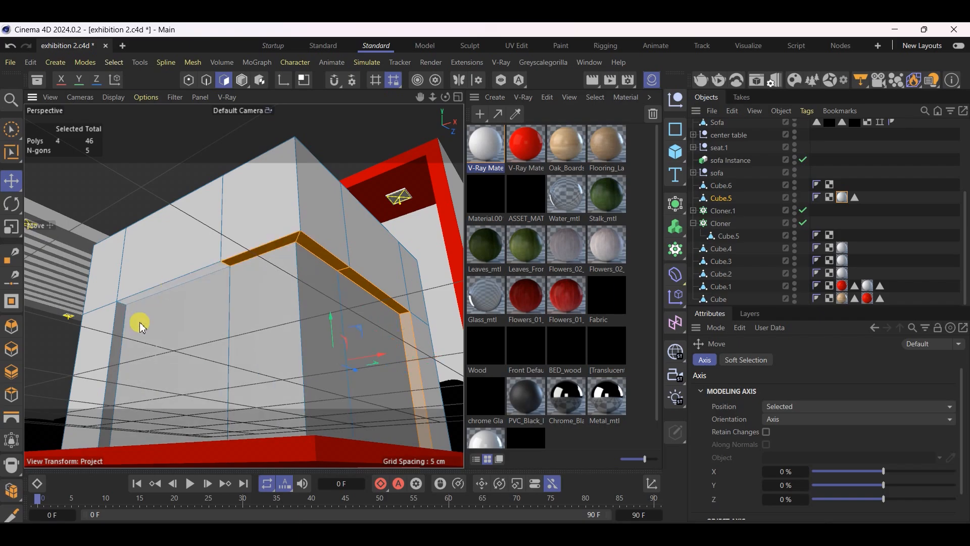
shift+click(142, 297)
shift+click(117, 347)
Examine the recessed counter base in the TDNT reference images, moving on to the view facing the counter
alt+drag(116, 349, 126, 422)
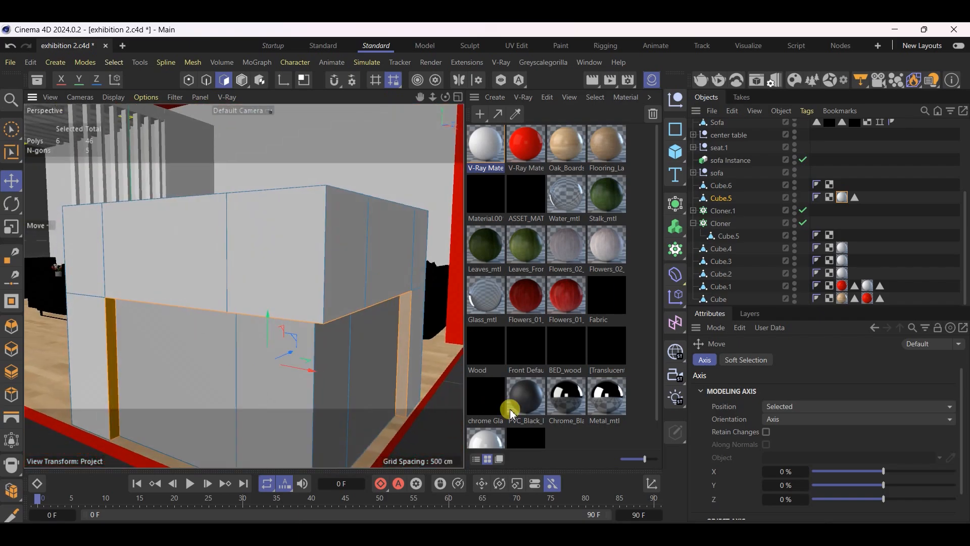
mouse_move(550, 535)
click(682, 412)
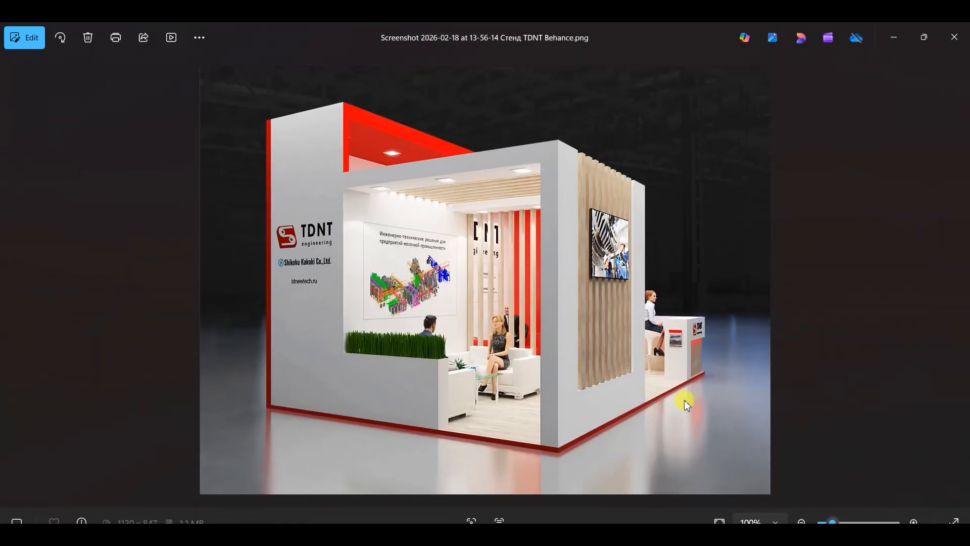
key(Right)
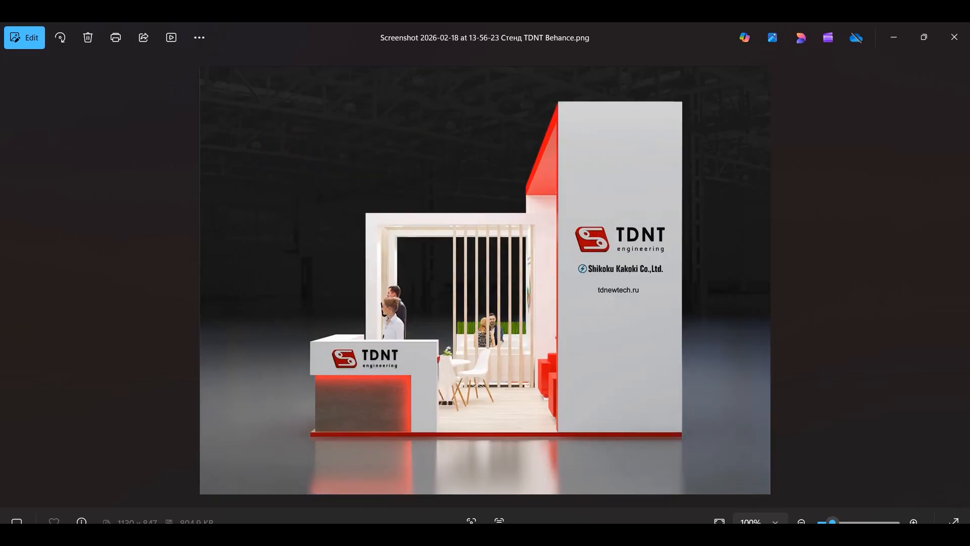
key(alt+Tab)
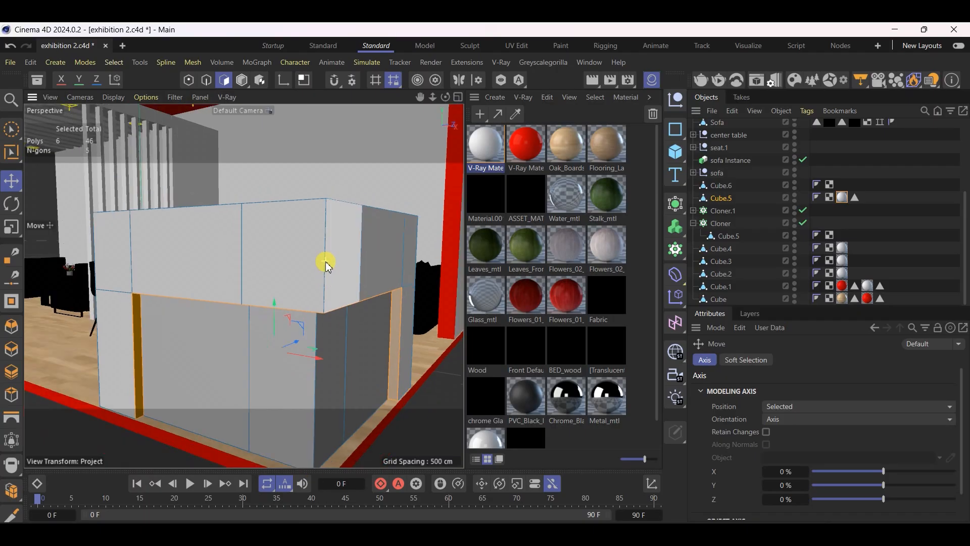
Split the six selected reveal faces around the counter's recessed base into a separate object
scroll(383, 344, up, 3)
alt+drag(362, 308, 306, 252)
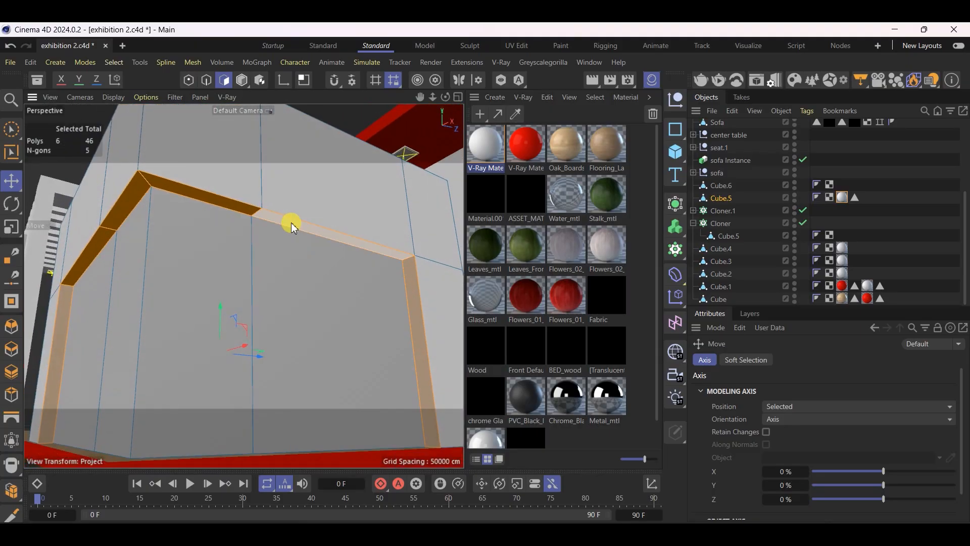
right_click(292, 223)
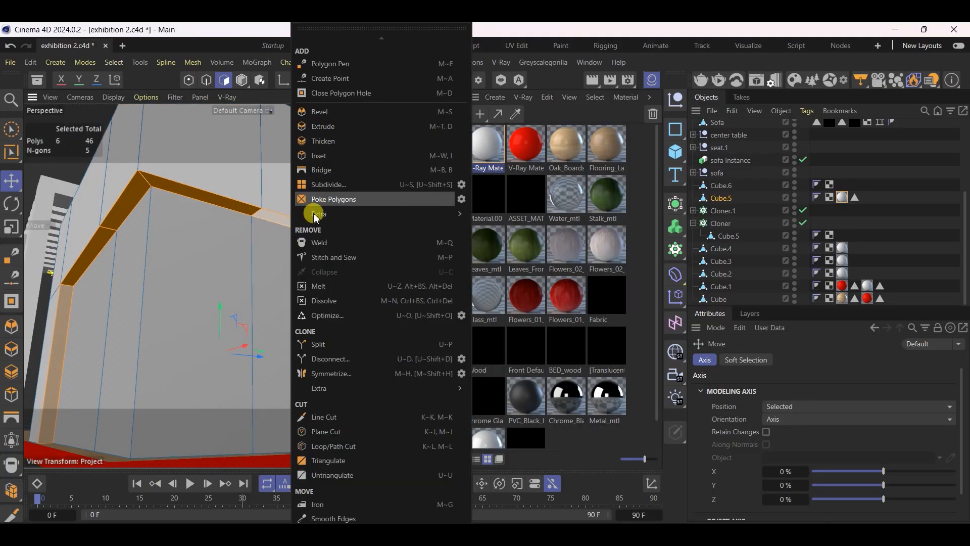
click(319, 344)
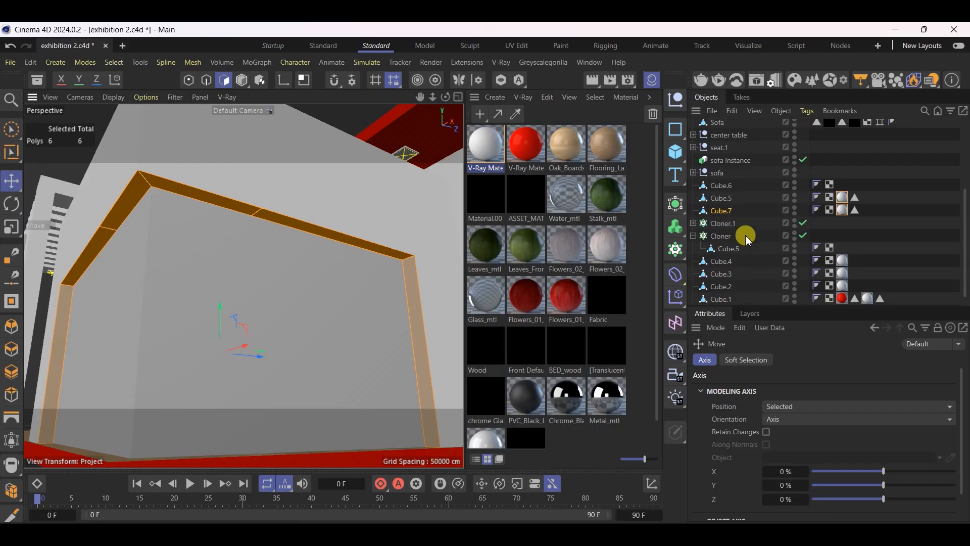
click(721, 211)
click(678, 205)
click(745, 238)
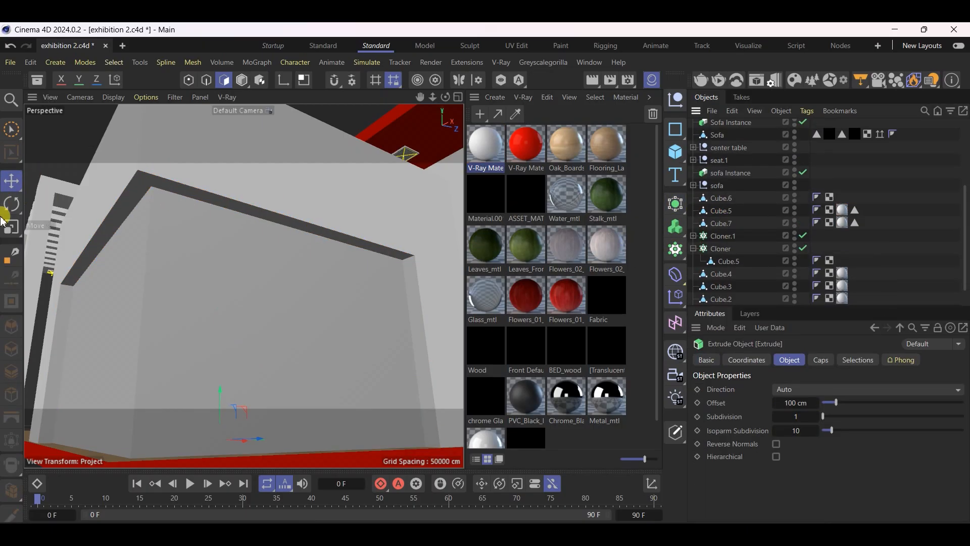
click(12, 191)
click(245, 80)
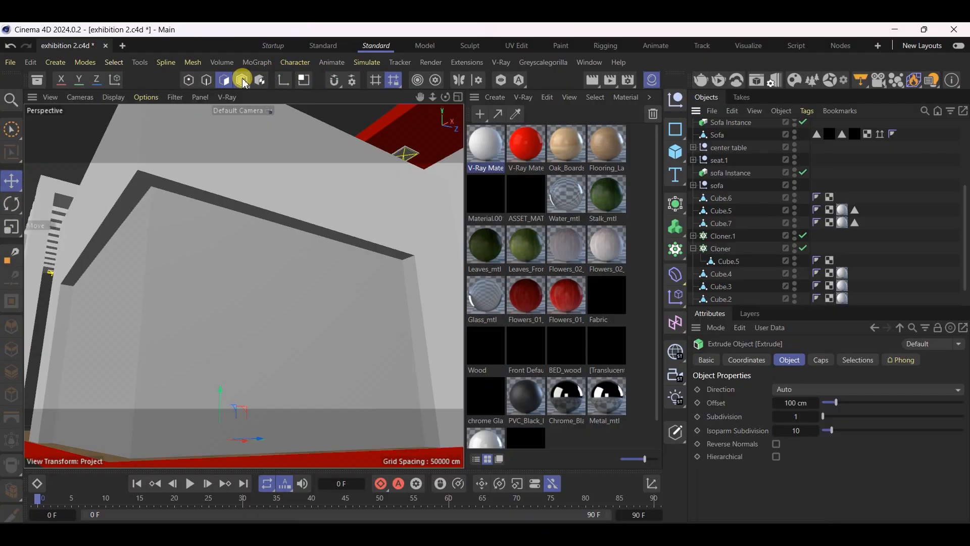
click(243, 80)
key(ctrl+z)
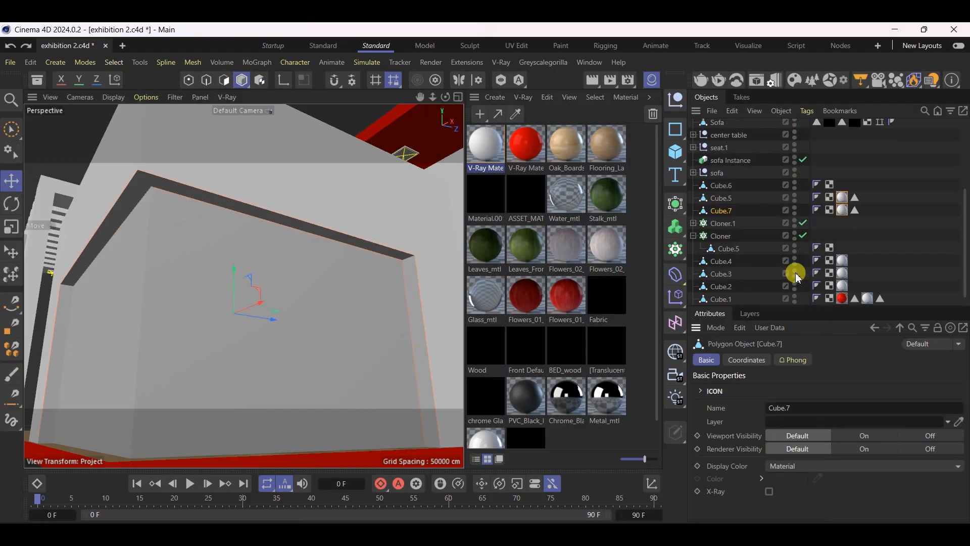
Try putting the split-off reveal strip under an Extrude generator, and remove the generator again
click(677, 204)
click(738, 240)
drag(707, 210, 718, 222)
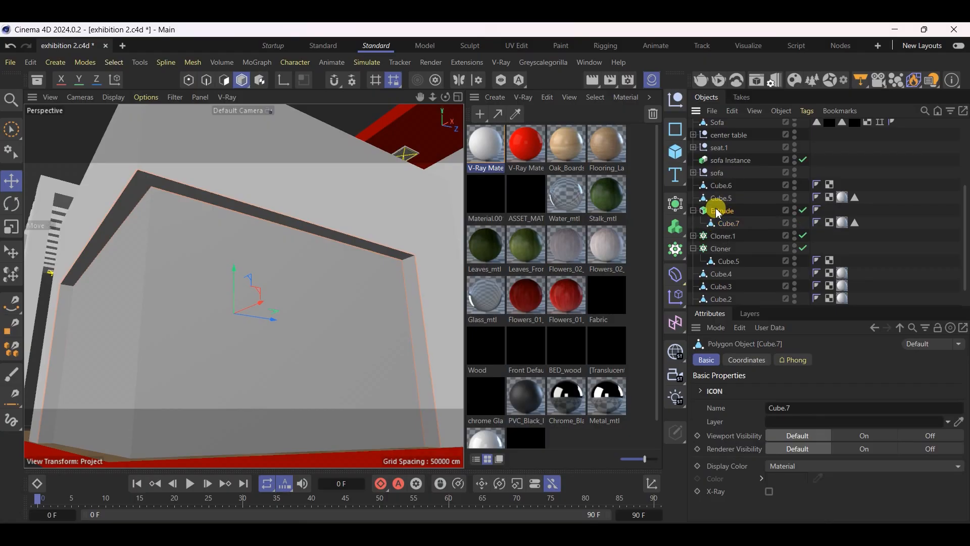
click(718, 211)
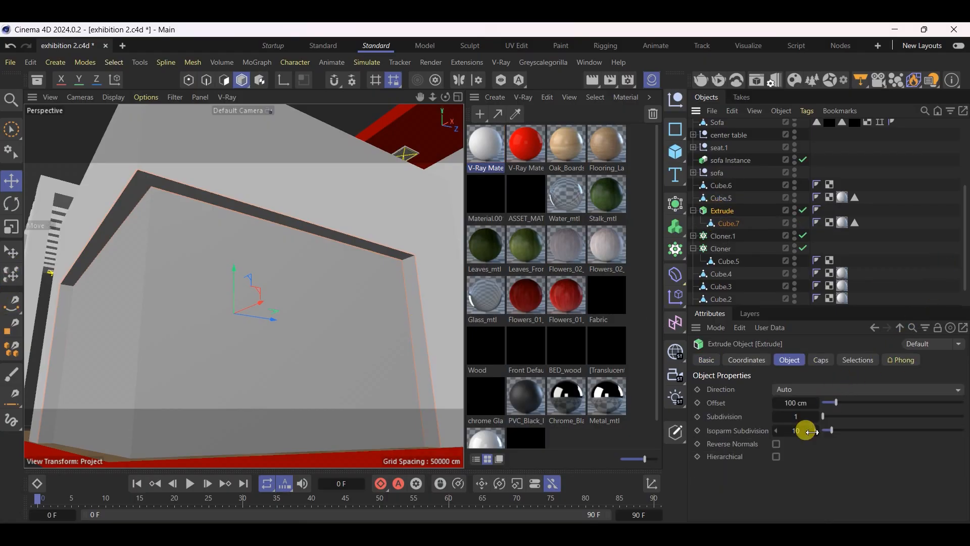
drag(735, 226, 730, 218)
click(724, 224)
key(Delete)
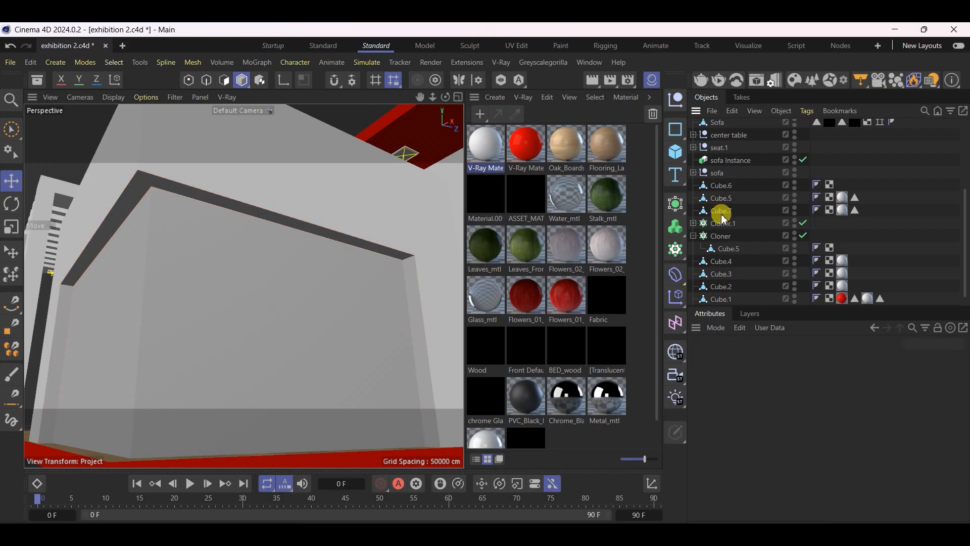
Extrude the split-off strip's faces by about 0.72 cm in Polygon mode, with Create Caps enabled
click(721, 211)
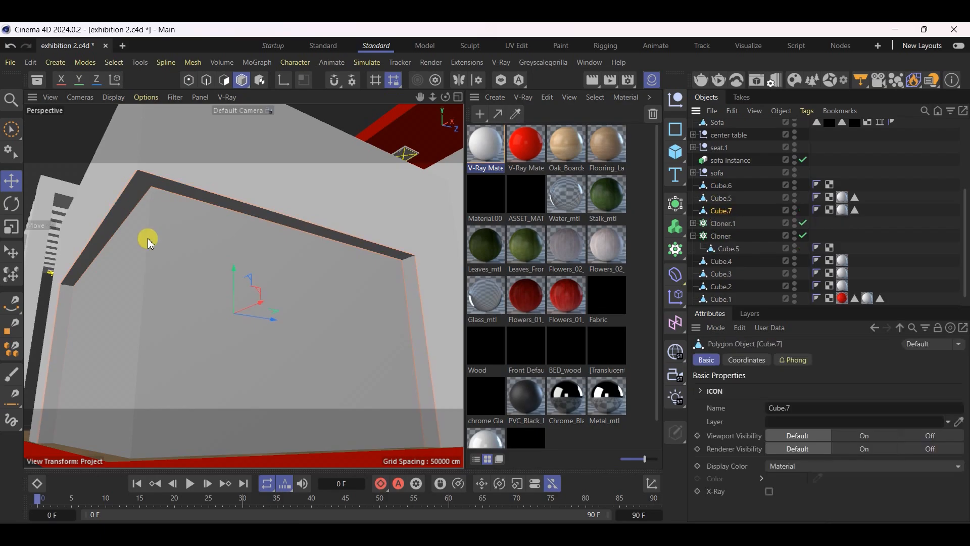
click(224, 80)
key(d)
mouse_move(251, 221)
mouse_down()
mouse_move(263, 220)
mouse_move(251, 221)
mouse_up()
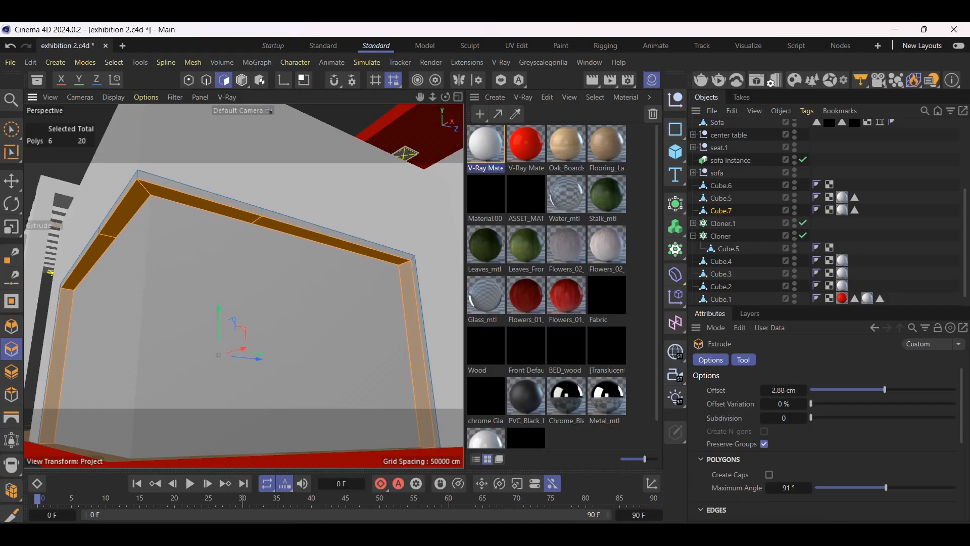
key(ctrl+z)
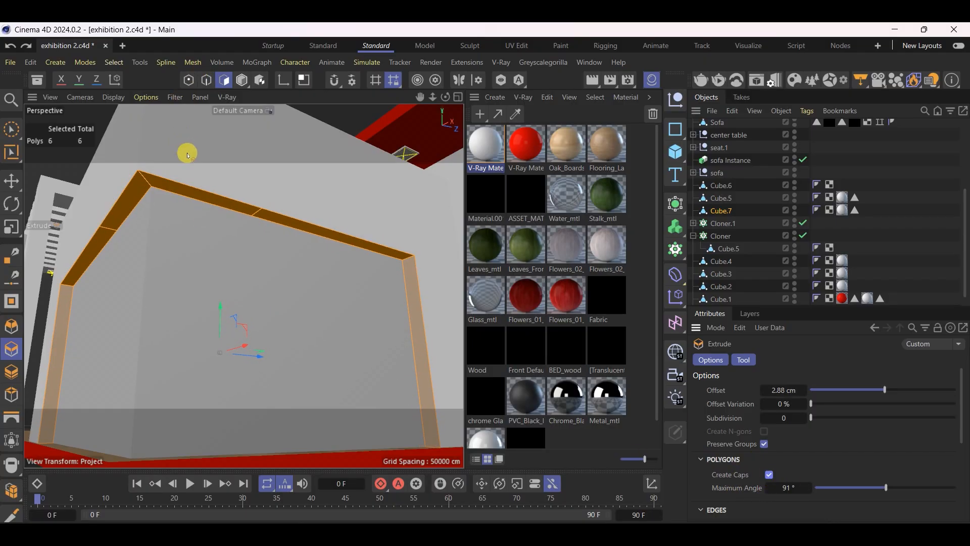
drag(199, 201, 204, 201)
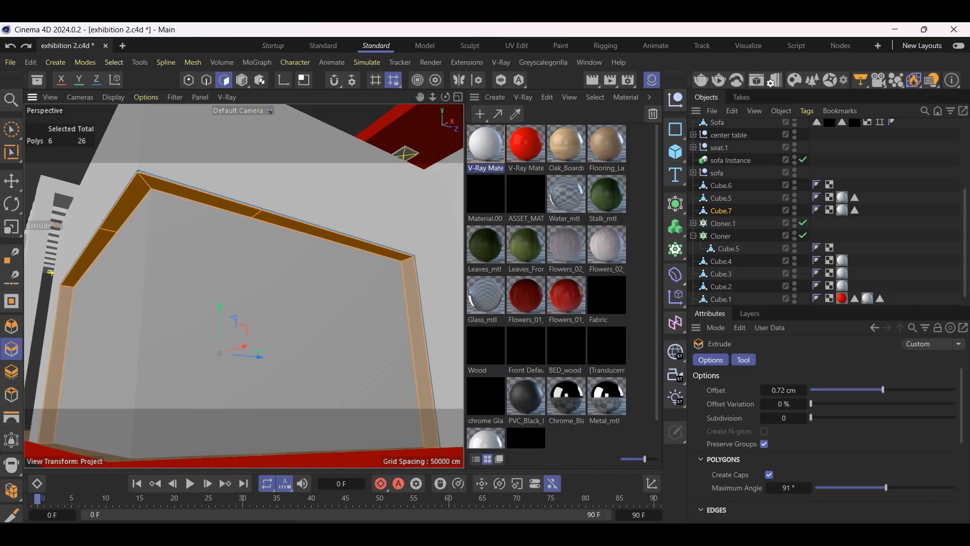
alt+drag(198, 199, 213, 270)
click(6, 182)
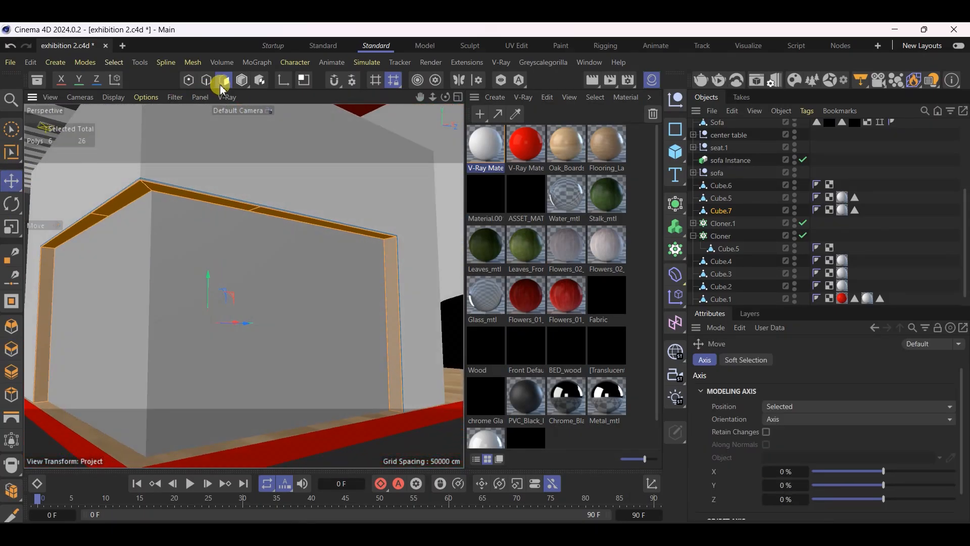
Loop-select the thin front edge faces of the extruded strip around the counter's recess
click(243, 79)
alt+drag(171, 141, 214, 232)
click(235, 81)
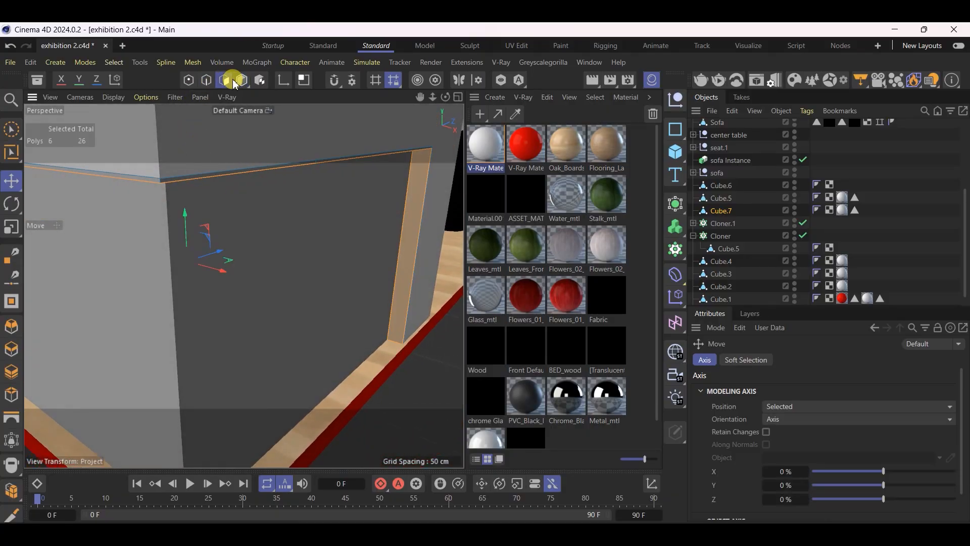
click(11, 151)
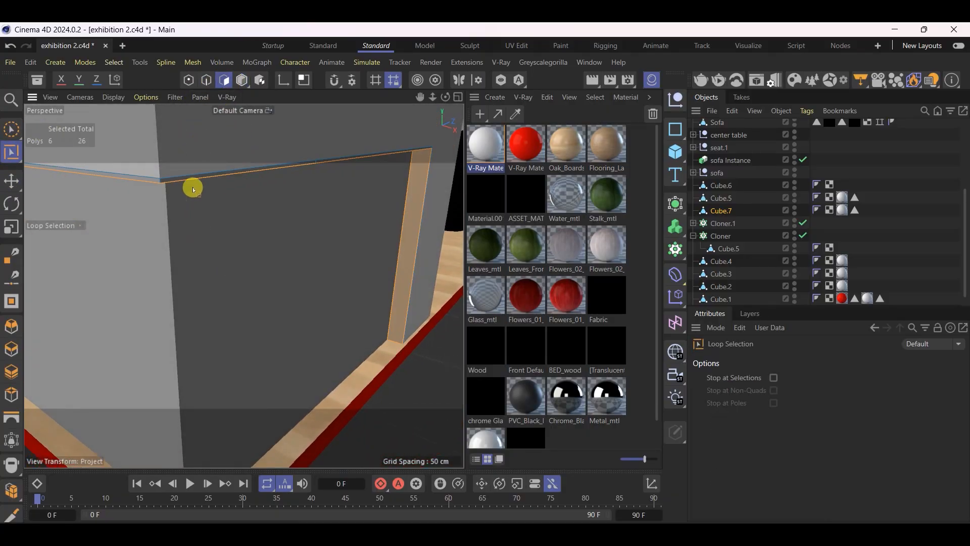
click(162, 180)
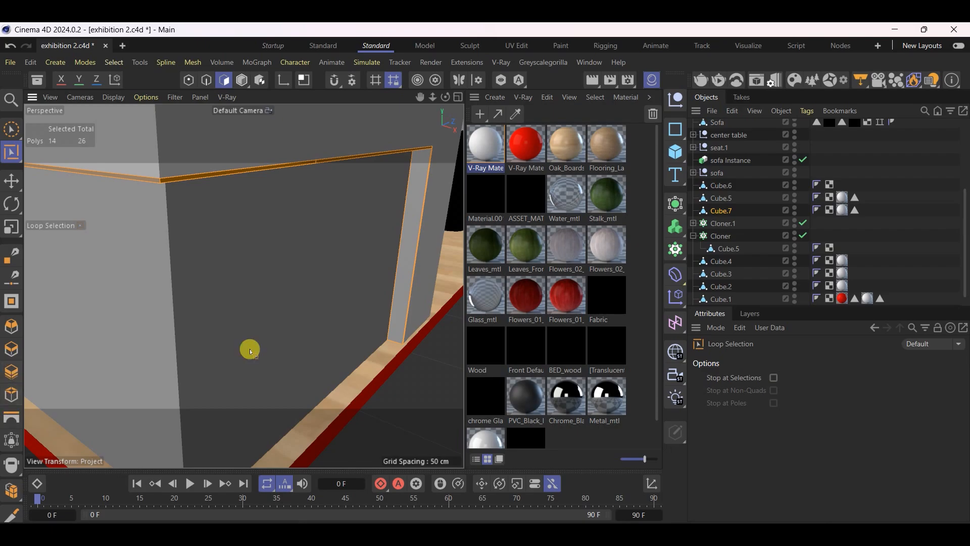
alt+drag(250, 350, 338, 364)
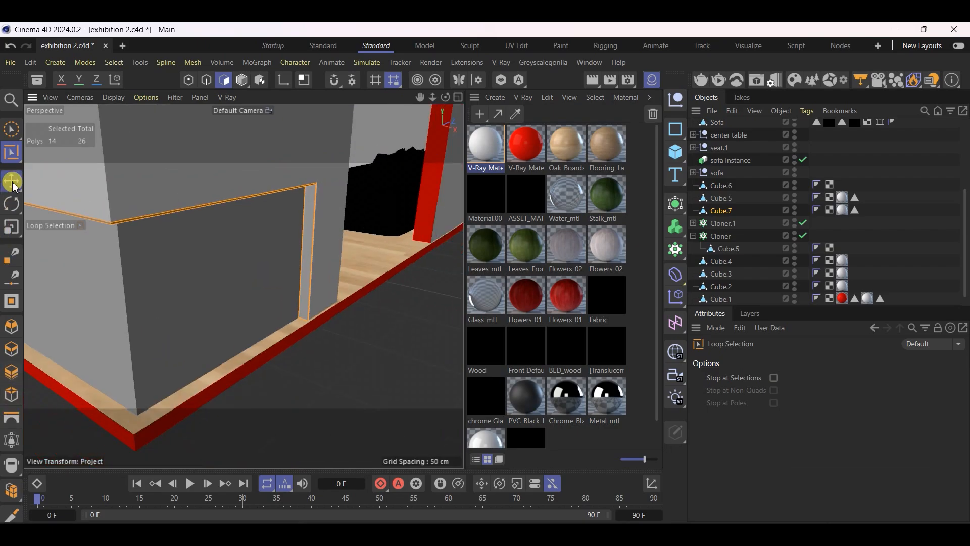
click(11, 181)
Apply the white V-Ray Material.1 to the whole extruded strip in Model mode
click(243, 81)
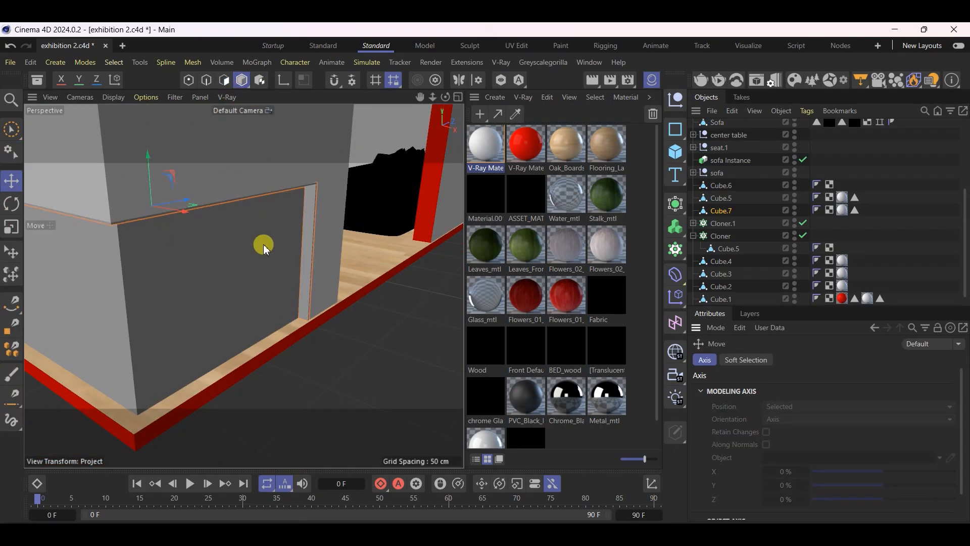
alt+drag(261, 242, 277, 327)
alt+drag(232, 268, 215, 255)
drag(491, 153, 207, 259)
alt+drag(303, 314, 219, 245)
In Polygon mode, select the strip's inner face on the leg nearest the red portal and its adjoining underside faces around the corner
click(224, 80)
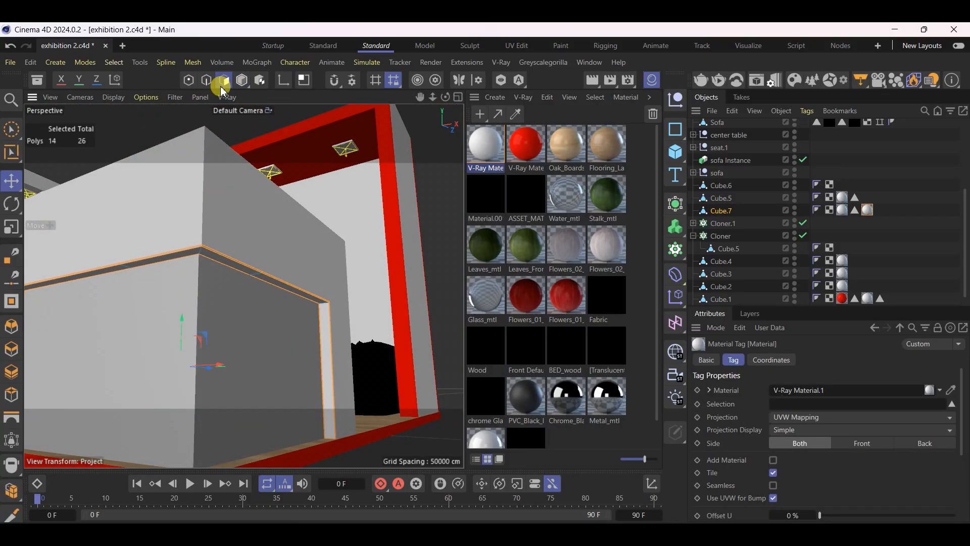
click(332, 423)
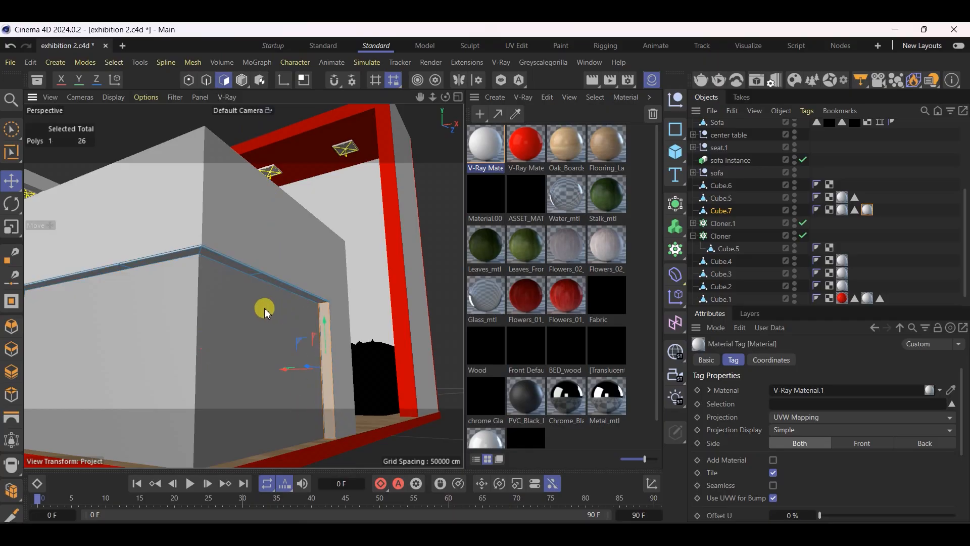
scroll(266, 309, up, 3)
shift+click(277, 272)
shift+click(216, 239)
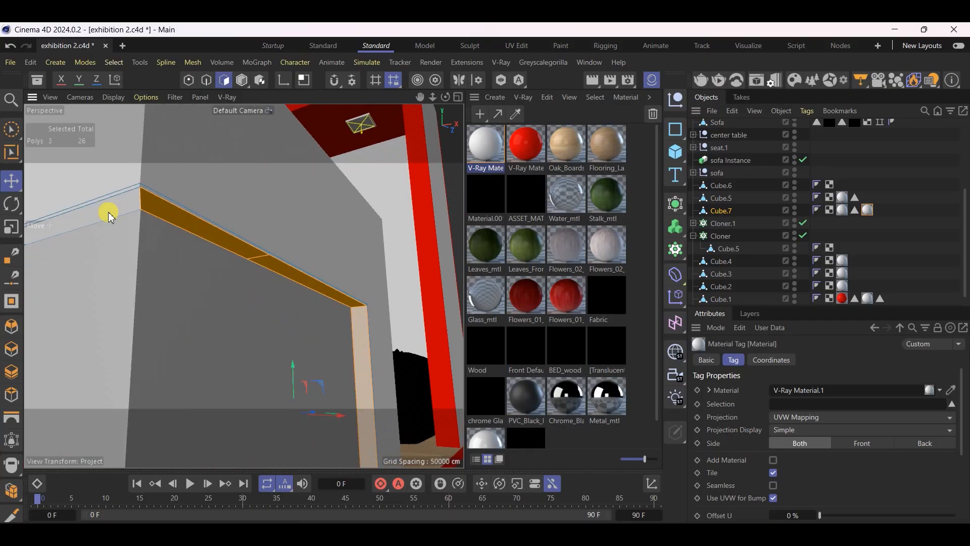
shift+click(115, 216)
scroll(312, 310, down, 3)
scroll(313, 310, down, 4)
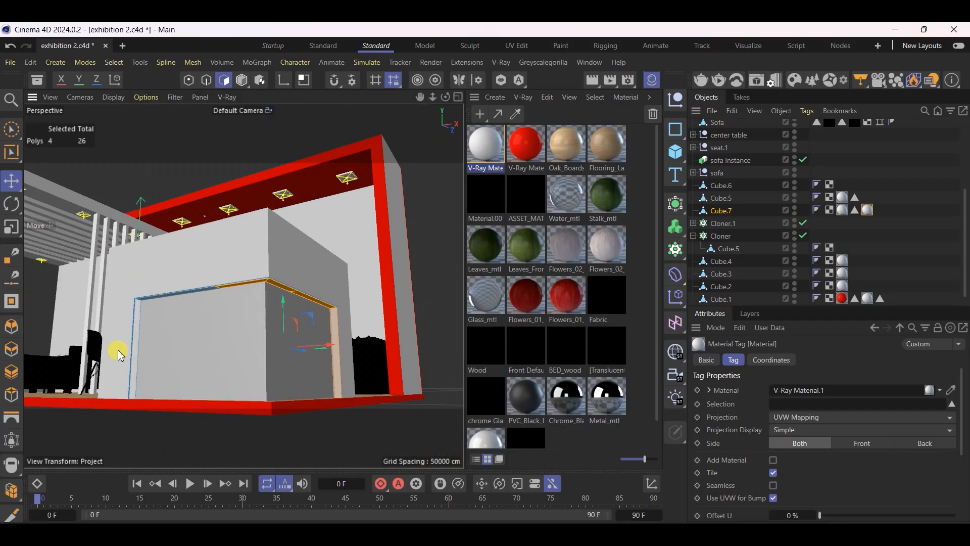
Add the strip's last underside face and the opposite leg's inner face to the polygon selection
scroll(118, 353, up, 3)
scroll(173, 331, up, 4)
shift+click(210, 228)
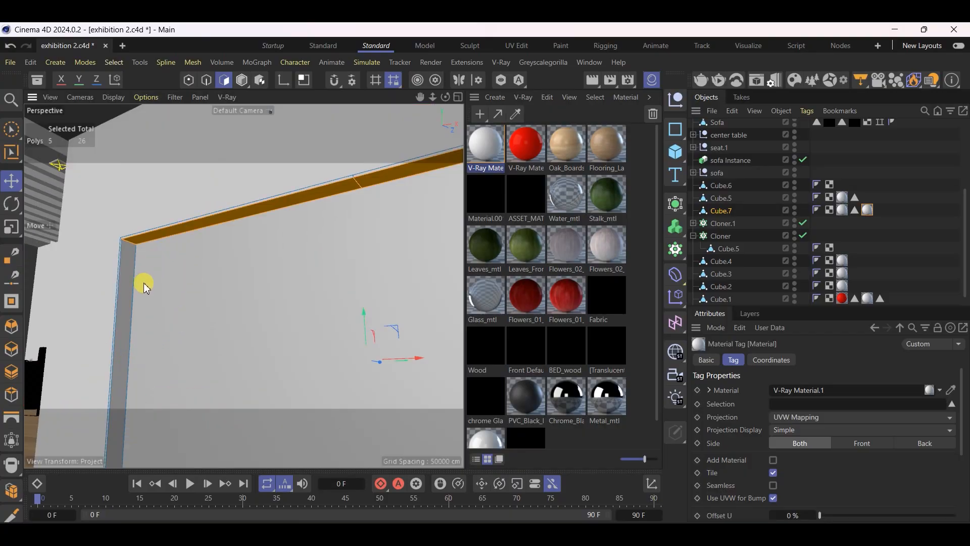
shift+click(117, 303)
alt+drag(145, 300, 93, 254)
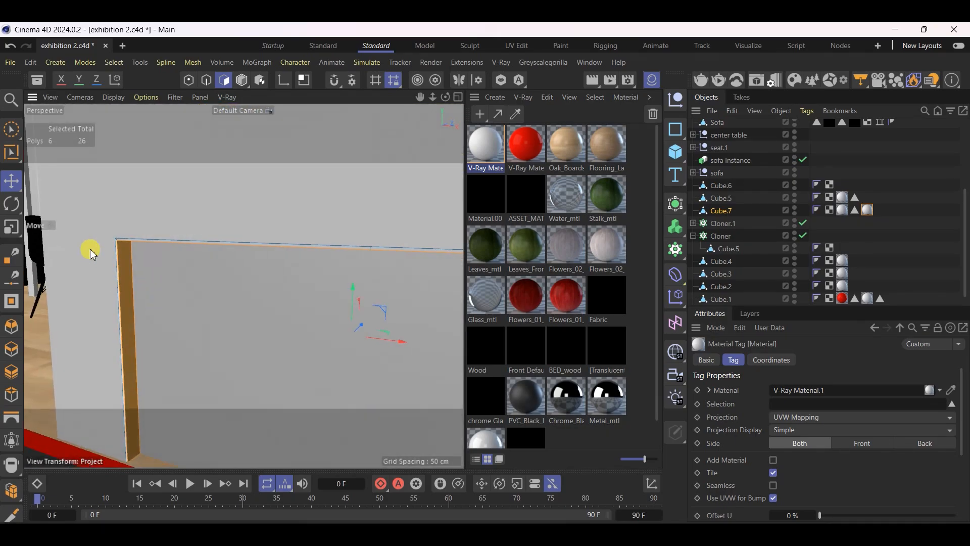
click(6, 181)
scroll(3, 319, down, 2)
alt+drag(50, 329, 250, 314)
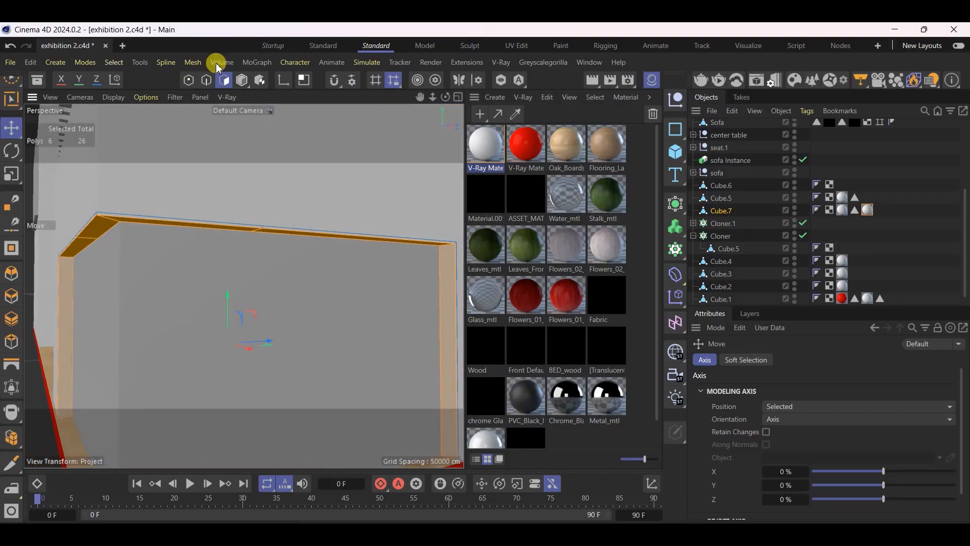
click(244, 80)
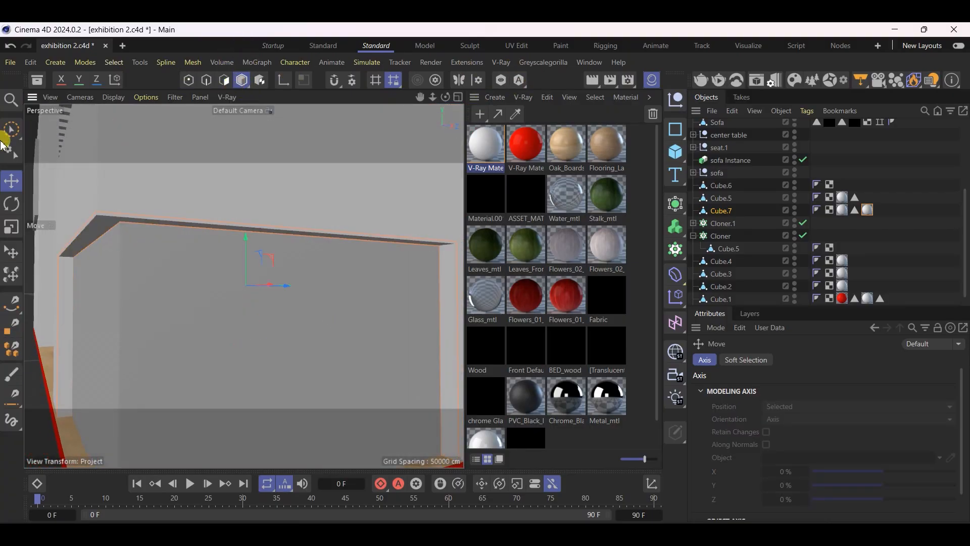
click(224, 82)
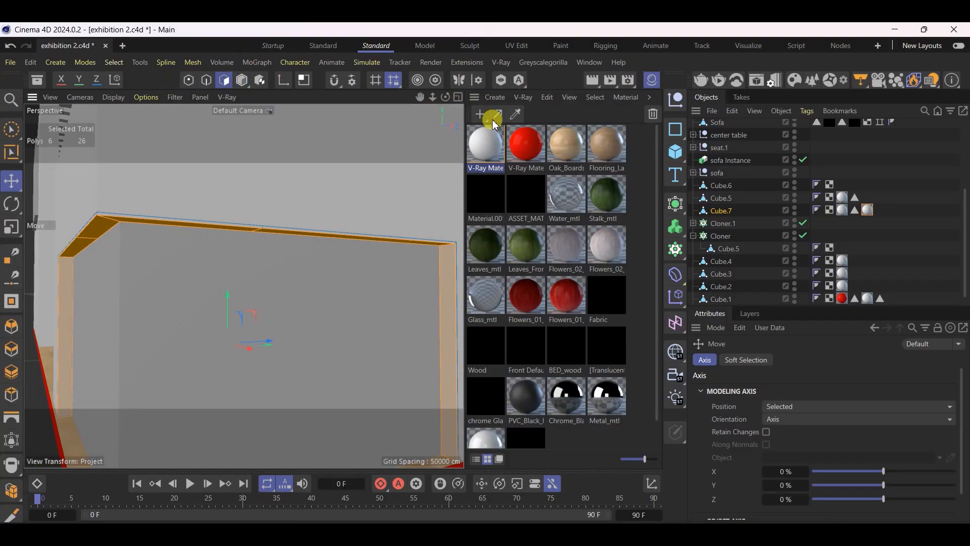
Create a V-Ray Light Material with a red light color at 100% saturation, enabling Emit on Back Side and Compensate Exposure
click(526, 97)
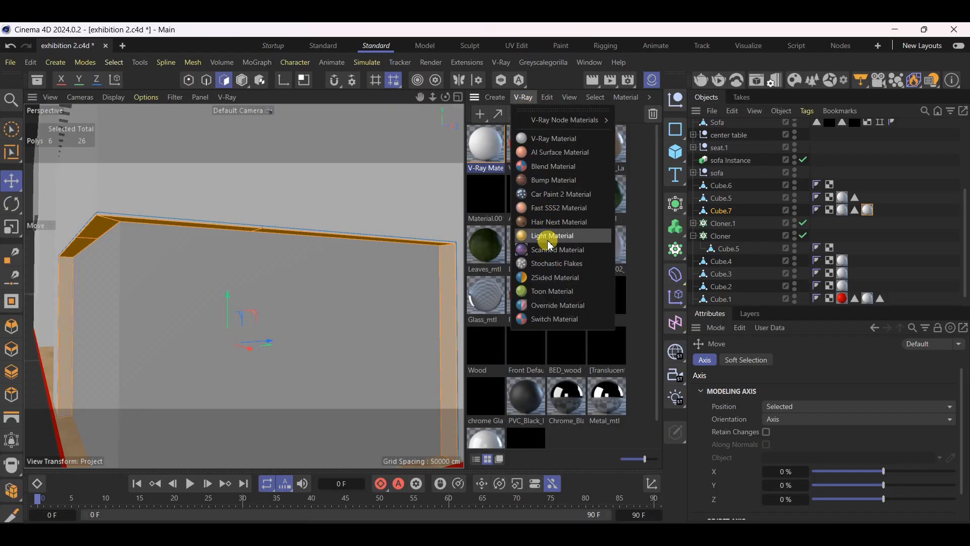
click(538, 219)
double_click(486, 145)
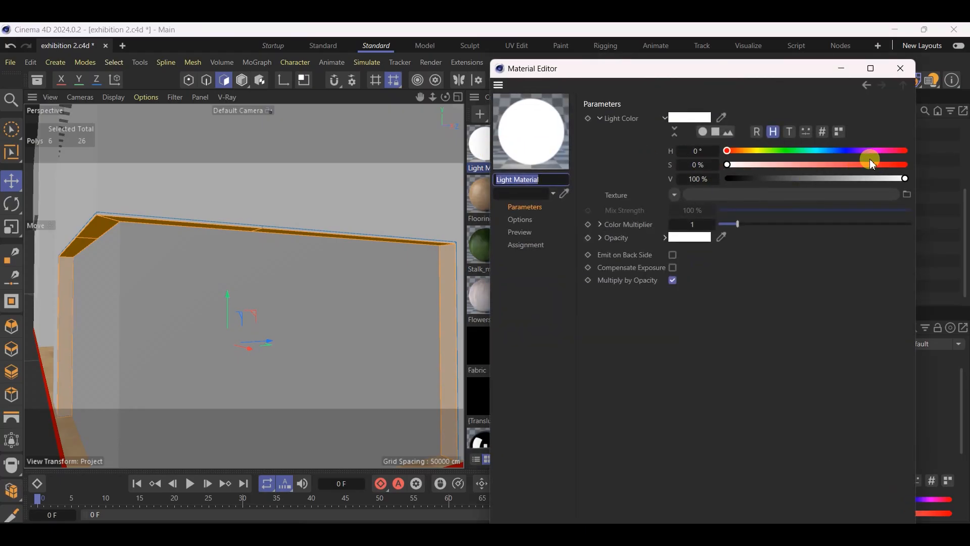
click(907, 163)
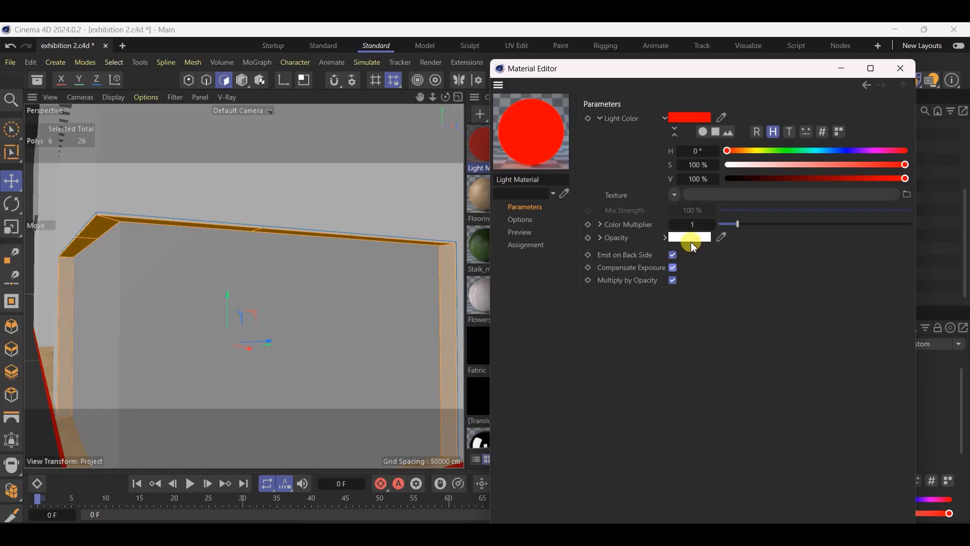
Set the red light material's Color Multiplier to 7
click(699, 226)
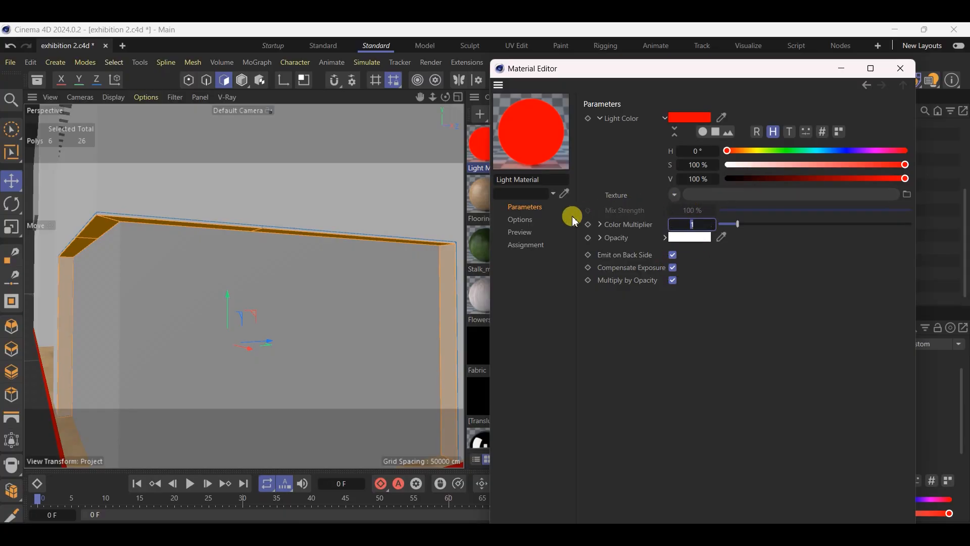
mouse_move(691, 242)
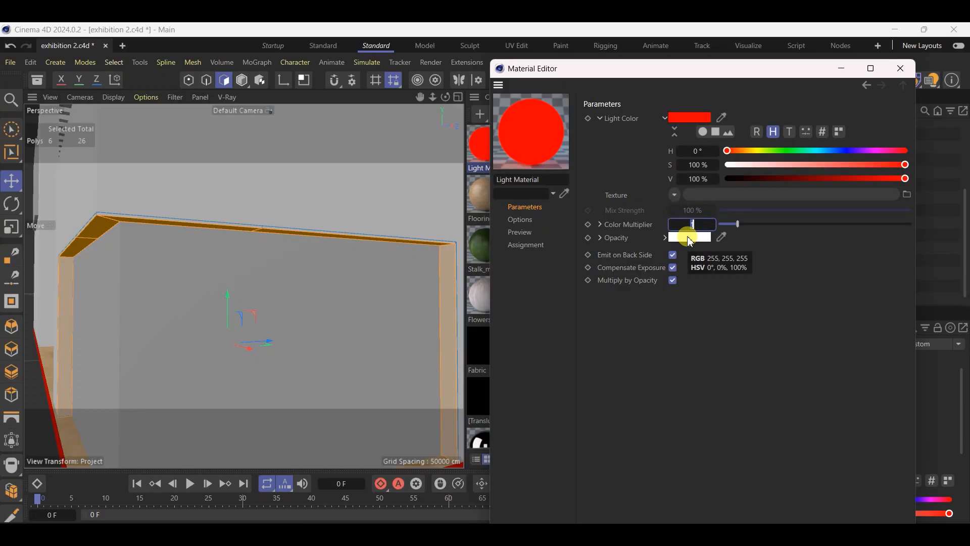
text(8)
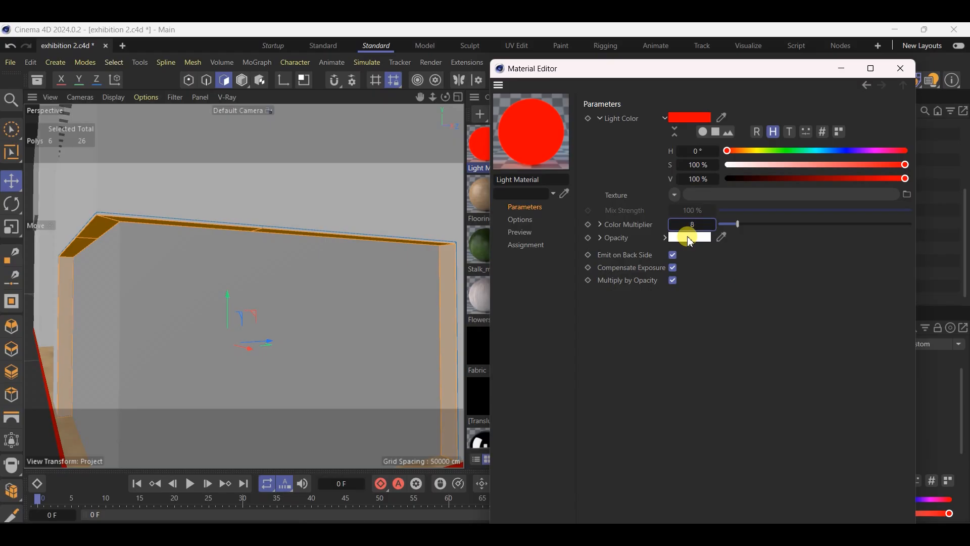
key(BackSpace)
text(7)
key(Return)
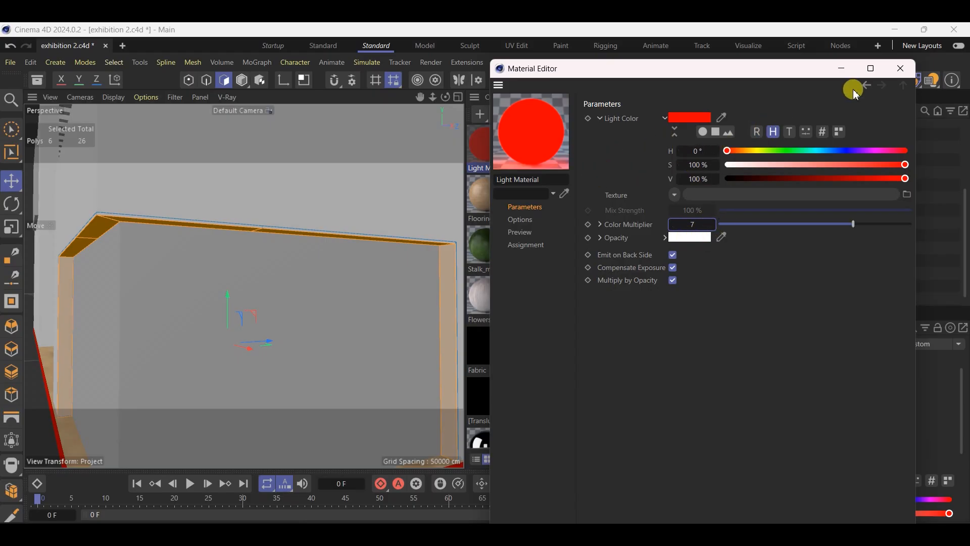
Apply the red light material to the selected strip faces, return to Model mode and save the scene
click(901, 69)
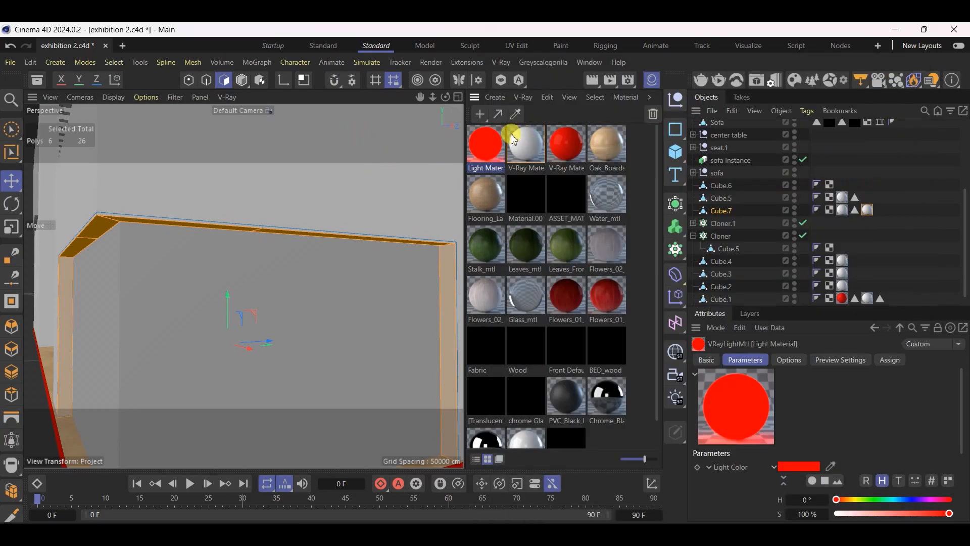
drag(351, 167, 97, 230)
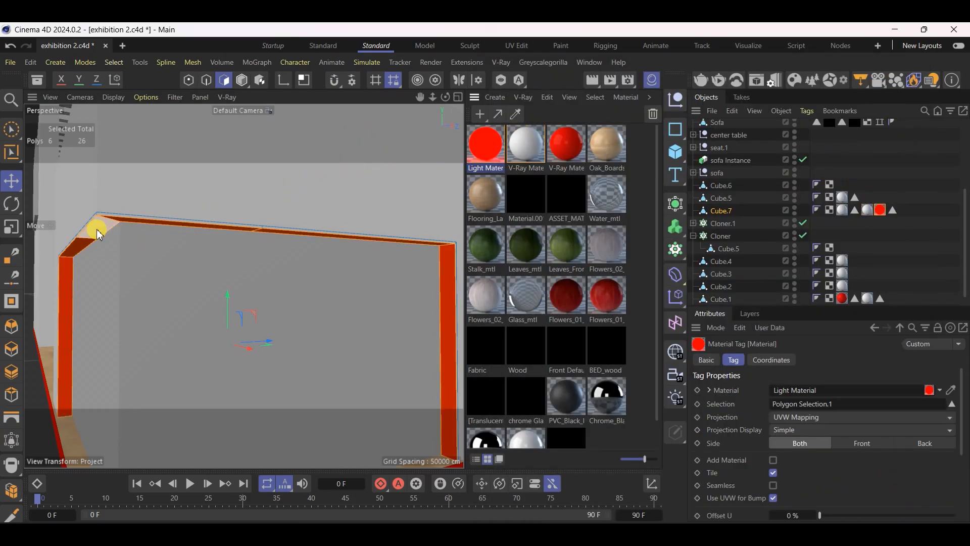
click(9, 189)
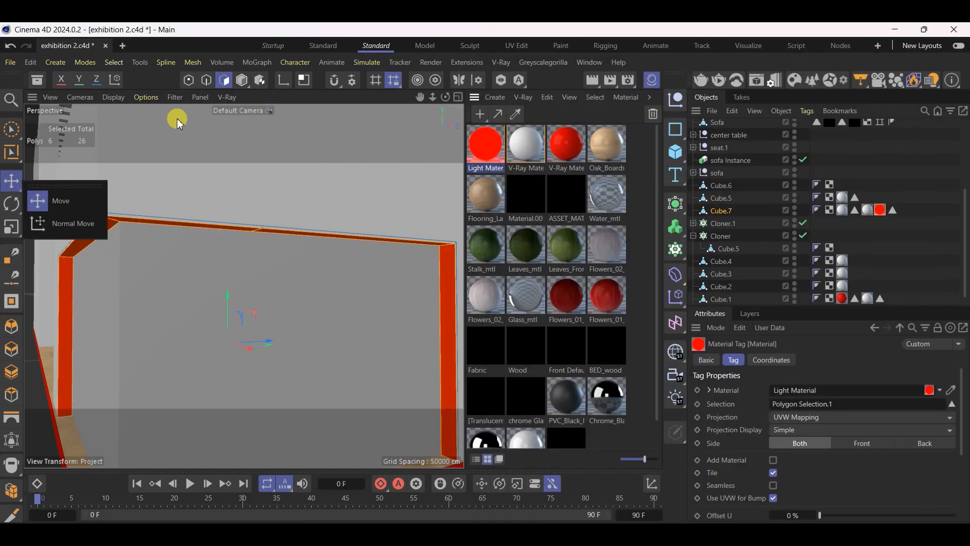
click(242, 79)
click(651, 80)
alt+drag(347, 201, 416, 245)
scroll(415, 245, down, 8)
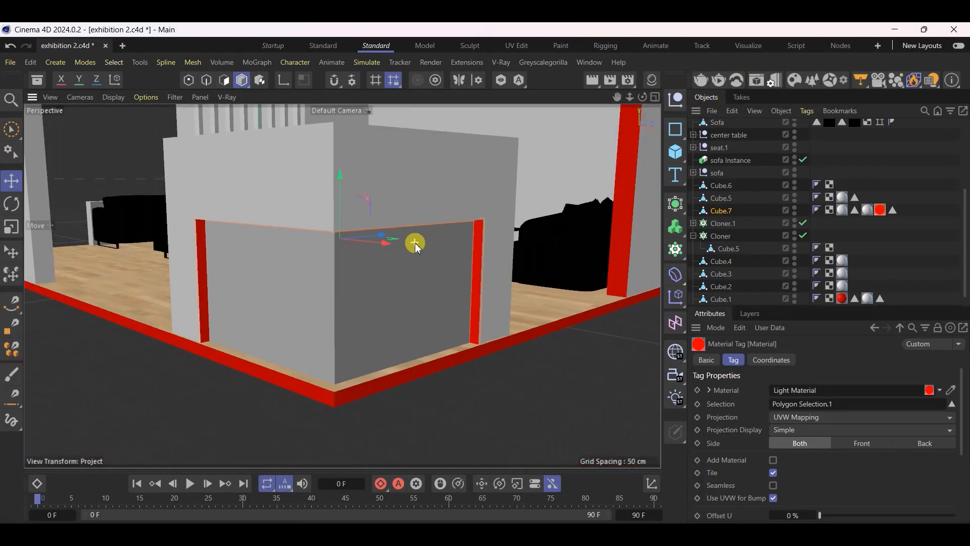
key(ctrl+s)
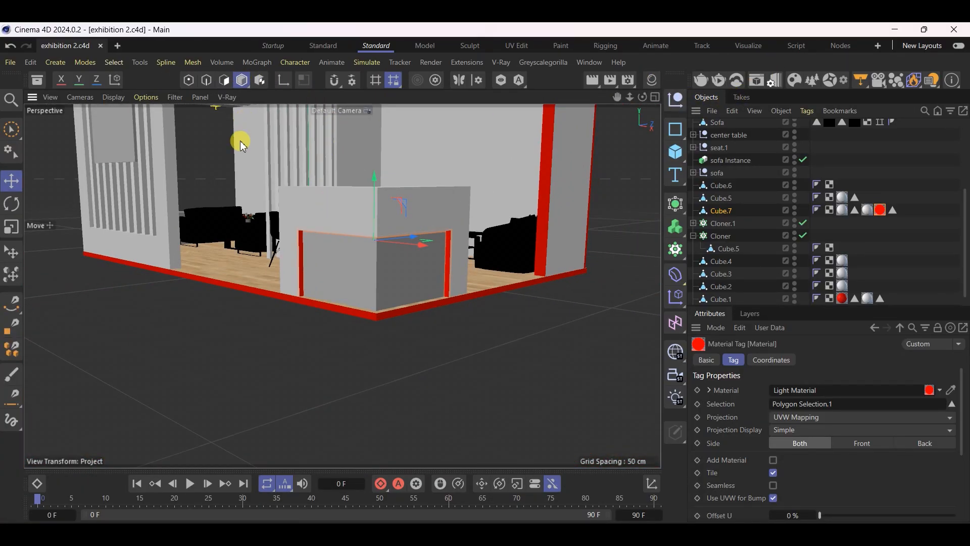
Inspect the red strip inside the counter's recess and the whole stand from several angles, and save the scene
click(278, 414)
scroll(352, 181, up, 6)
alt+drag(357, 225, 554, 290)
scroll(555, 293, down, 3)
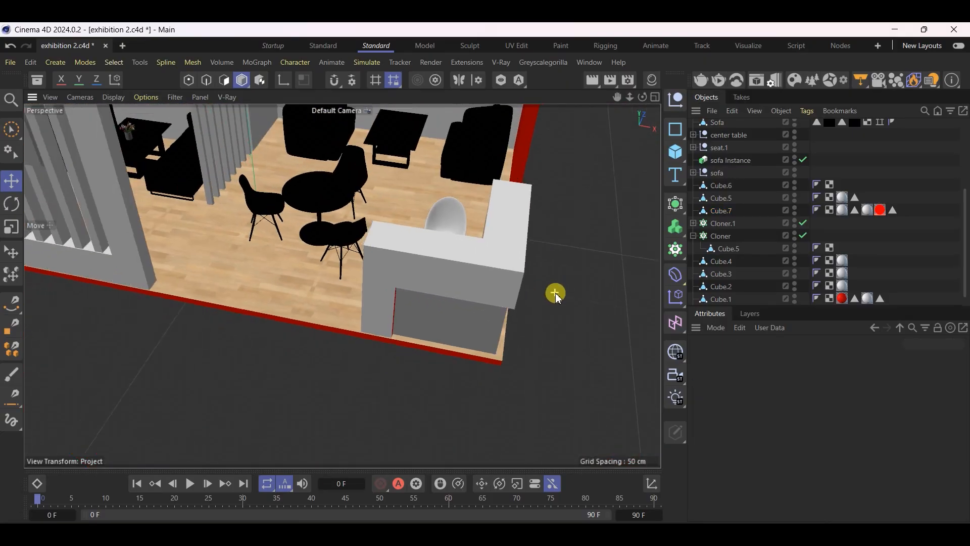
scroll(556, 294, up, 2)
scroll(574, 332, up, 8)
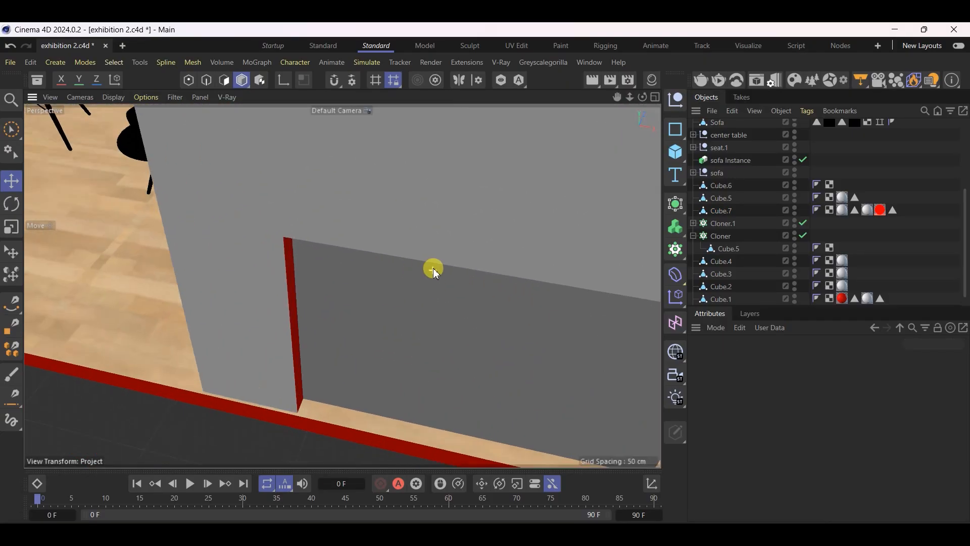
scroll(435, 272, up, 2)
alt+drag(463, 256, 390, 187)
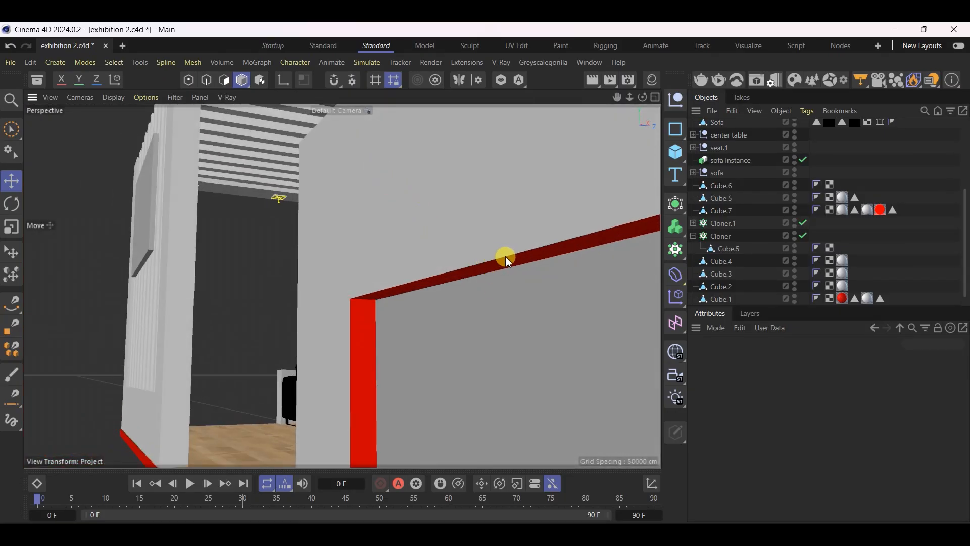
alt+drag(448, 268, 543, 361)
scroll(502, 305, down, 8)
scroll(490, 305, down, 5)
scroll(542, 362, down, 3)
scroll(314, 149, up, 5)
alt+drag(426, 277, 435, 249)
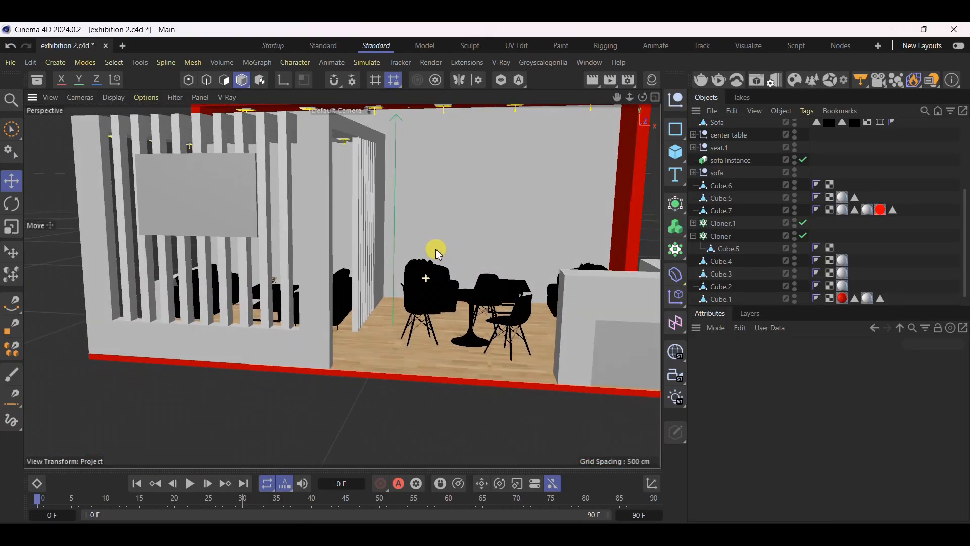
scroll(384, 364, down, 5)
scroll(410, 259, up, 4)
key(ctrl+s)
scroll(162, 394, down, 3)
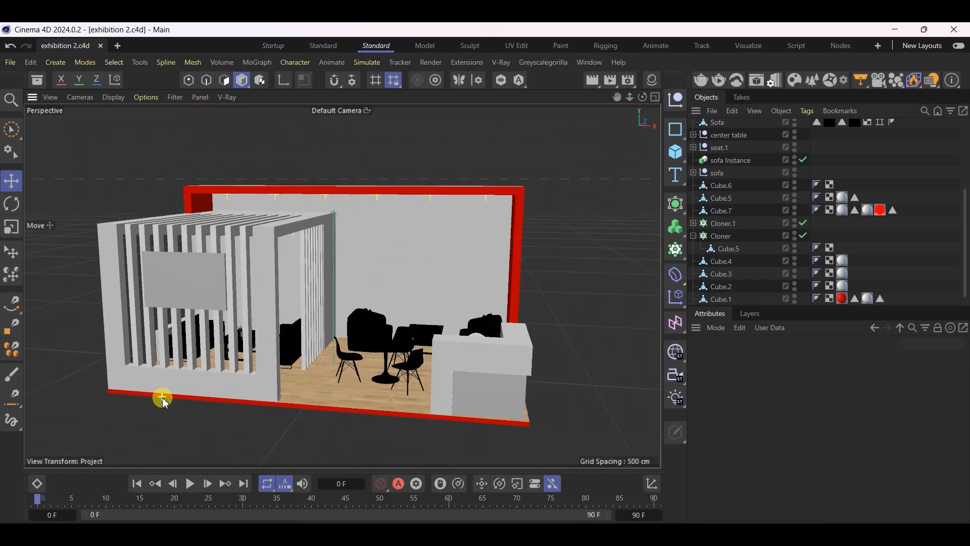
Open the Chaos Cosmos browser and show the Wood category of the materials
scroll(379, 320, up, 5)
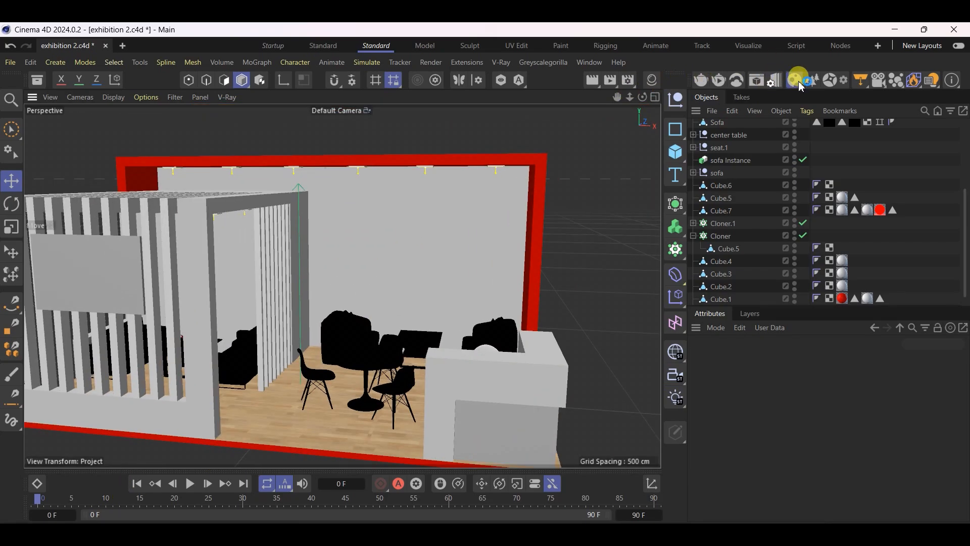
click(801, 83)
drag(803, 70, 596, 69)
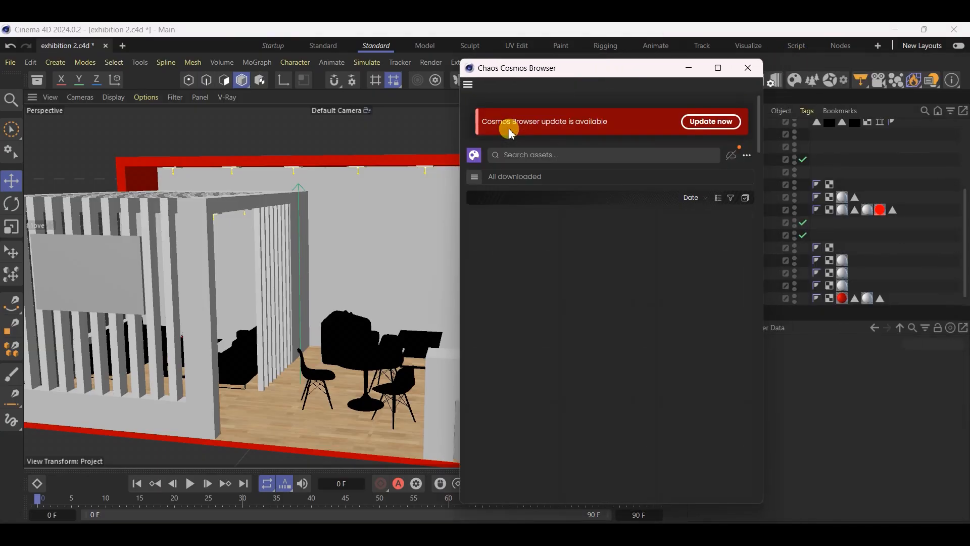
click(476, 180)
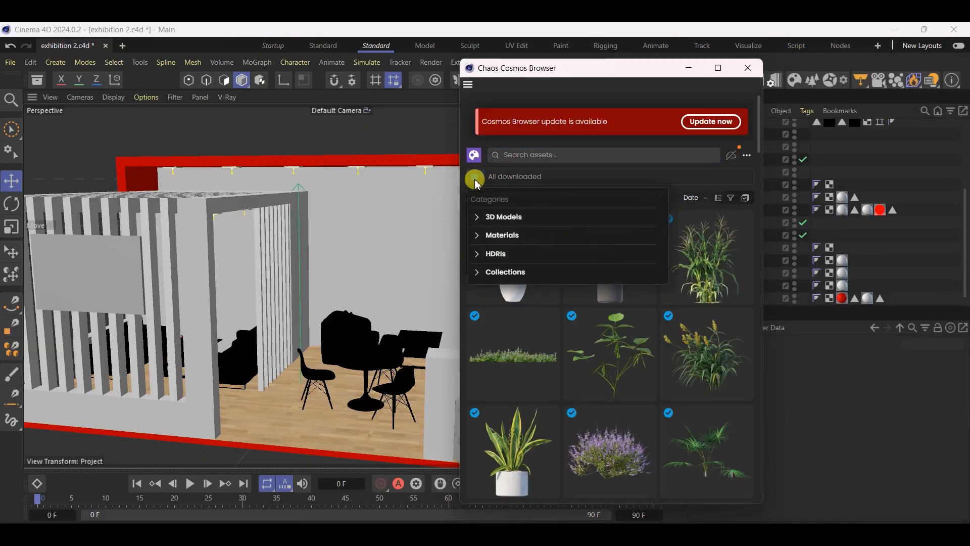
click(477, 236)
click(508, 478)
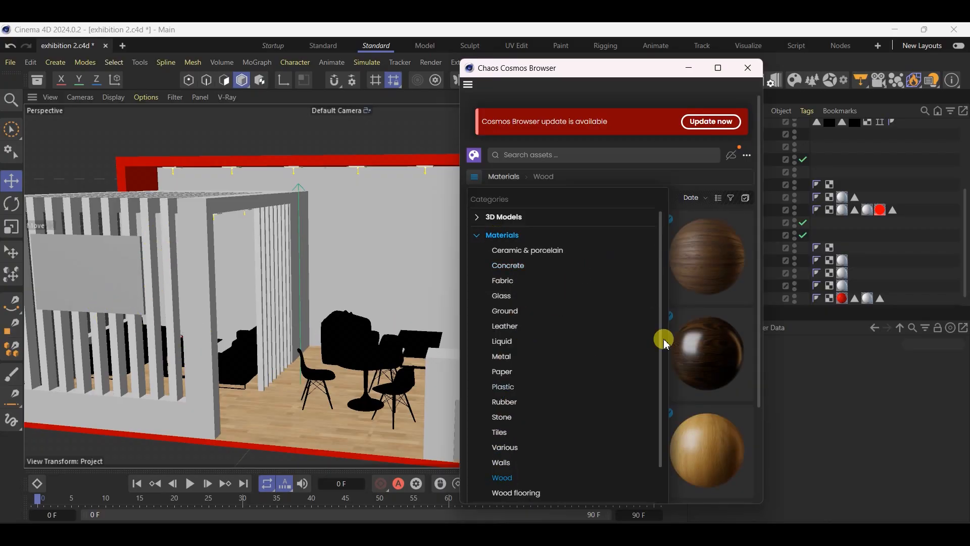
click(754, 304)
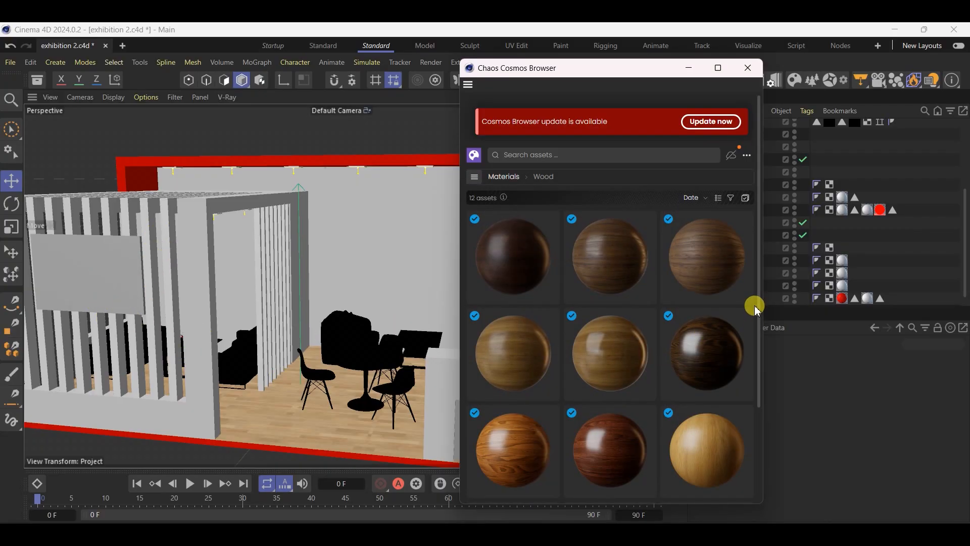
Import the Wood Fine 18-42 100cm material from Chaos Cosmos and close the browser
mouse_move(585, 343)
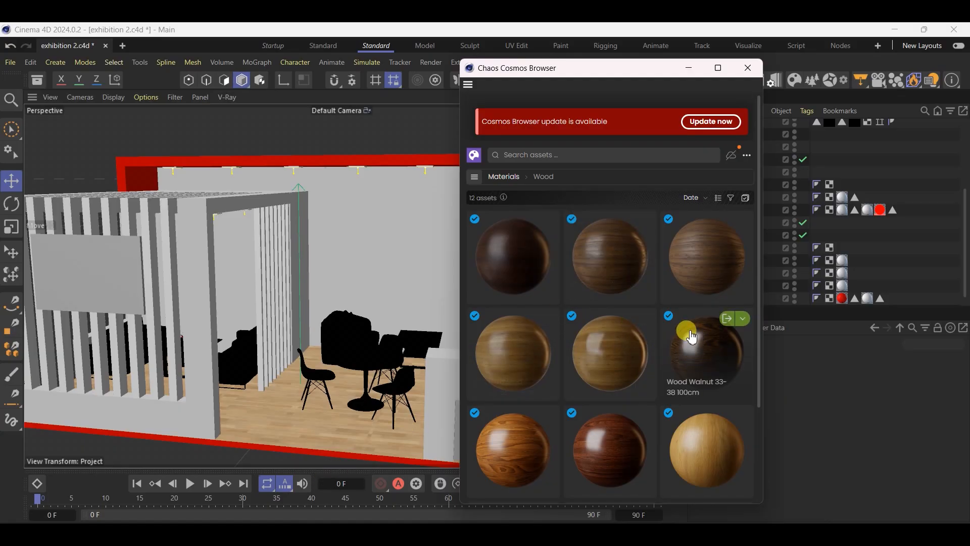
scroll(657, 353, down, 3)
mouse_move(735, 312)
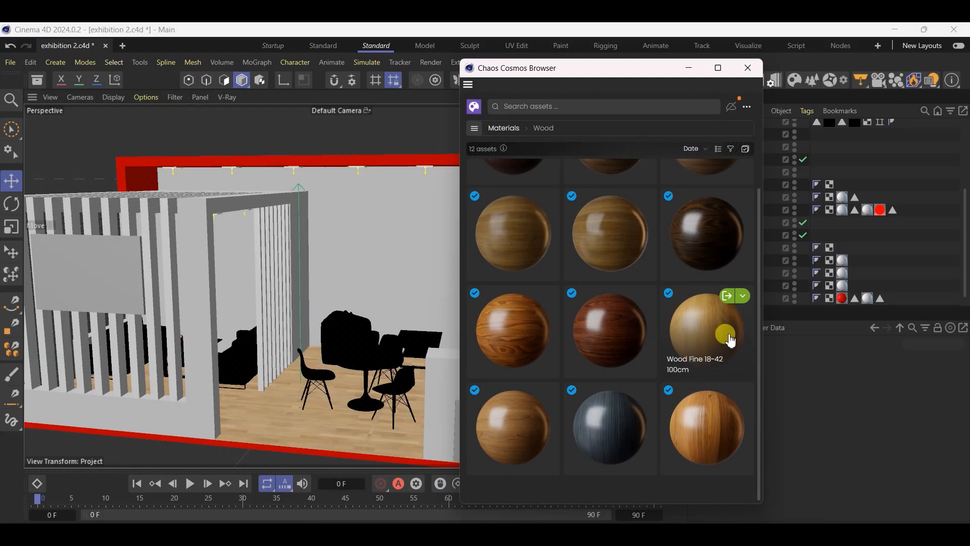
click(727, 298)
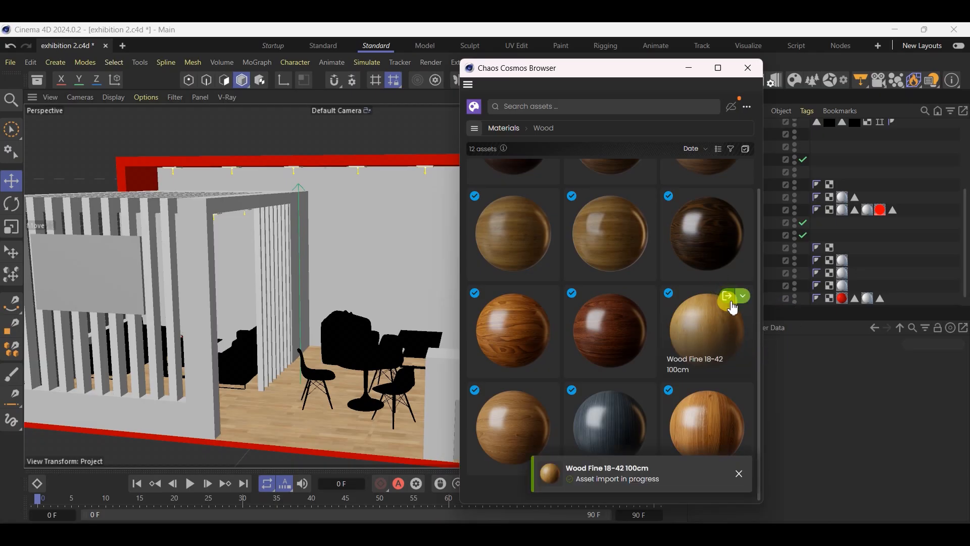
scroll(626, 349, up, 3)
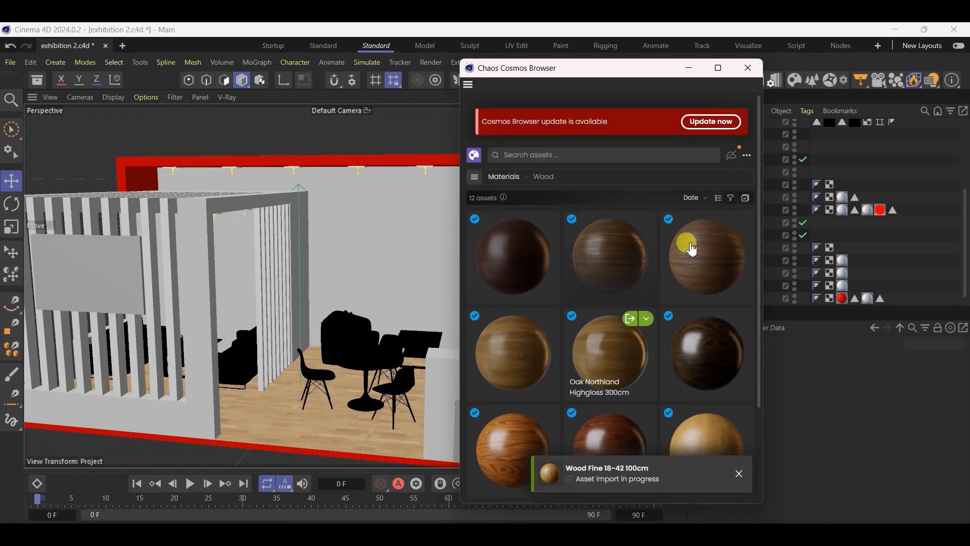
click(747, 67)
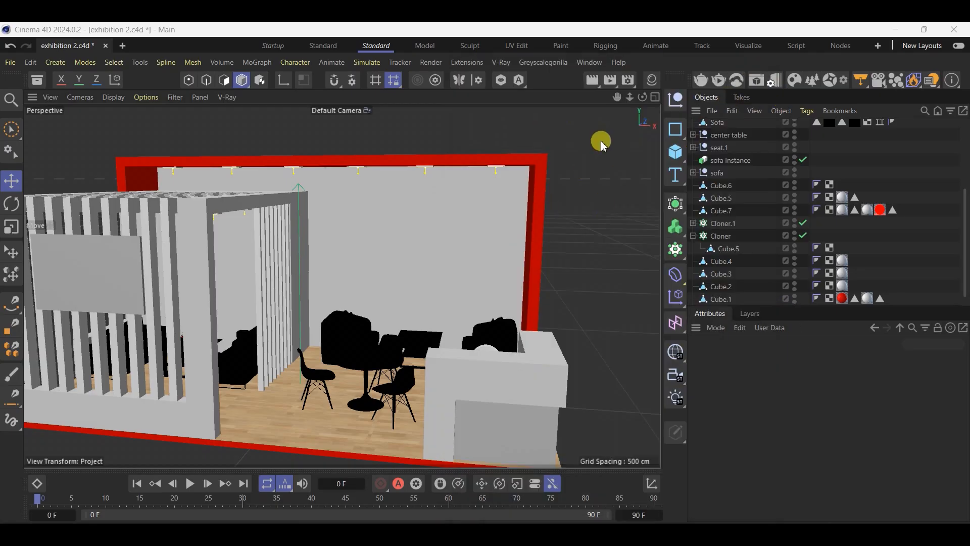
Select the reception counter and, in Polygon mode, select all front faces of its recess around the corner
click(651, 90)
click(356, 389)
scroll(399, 370, up, 5)
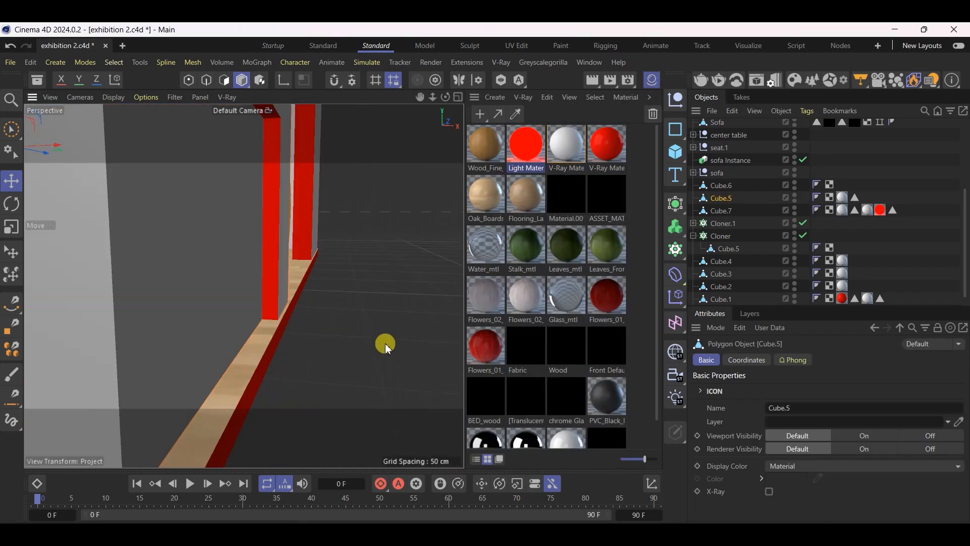
click(224, 79)
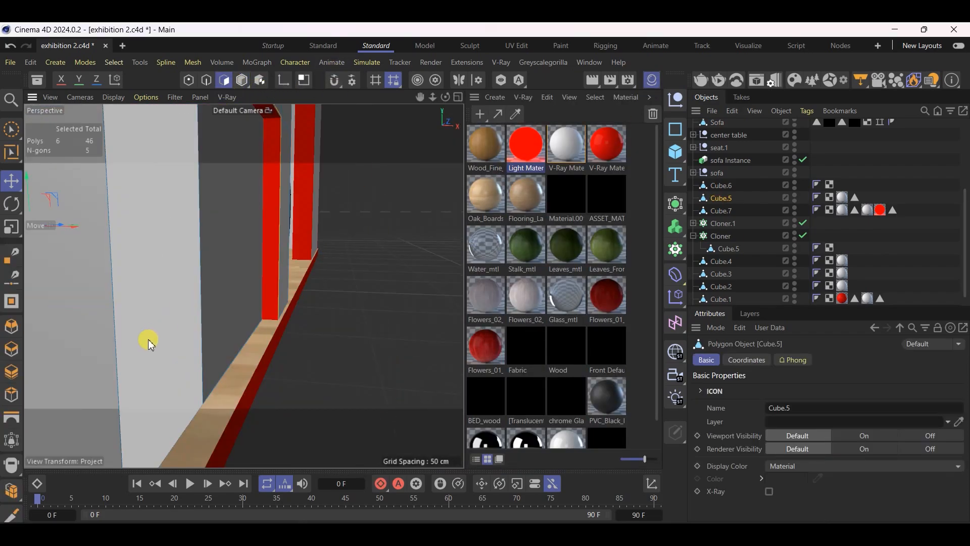
click(151, 340)
scroll(108, 367, down, 6)
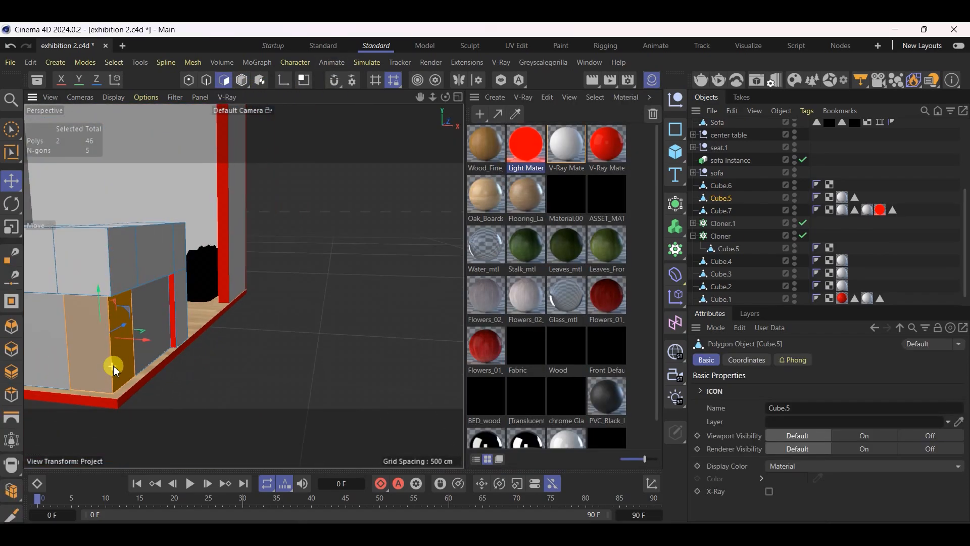
shift+click(151, 324)
shift+click(40, 346)
alt+drag(101, 335, 403, 363)
shift+click(124, 361)
shift+click(83, 354)
Apply the Wood_Fine_18-42_100cm material to the selected recess faces and return to Model mode
drag(493, 147, 40, 356)
alt+drag(180, 370, 190, 373)
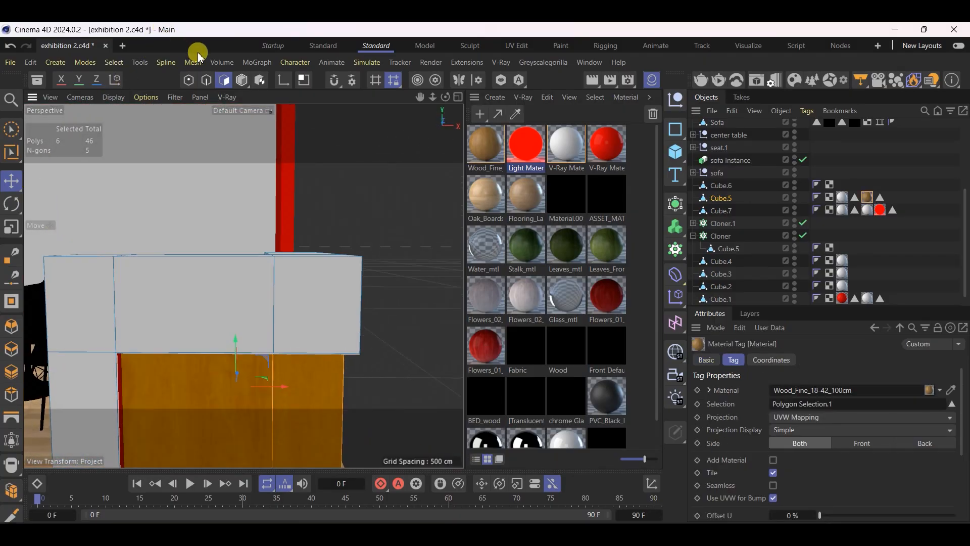
click(243, 82)
scroll(300, 266, down, 6)
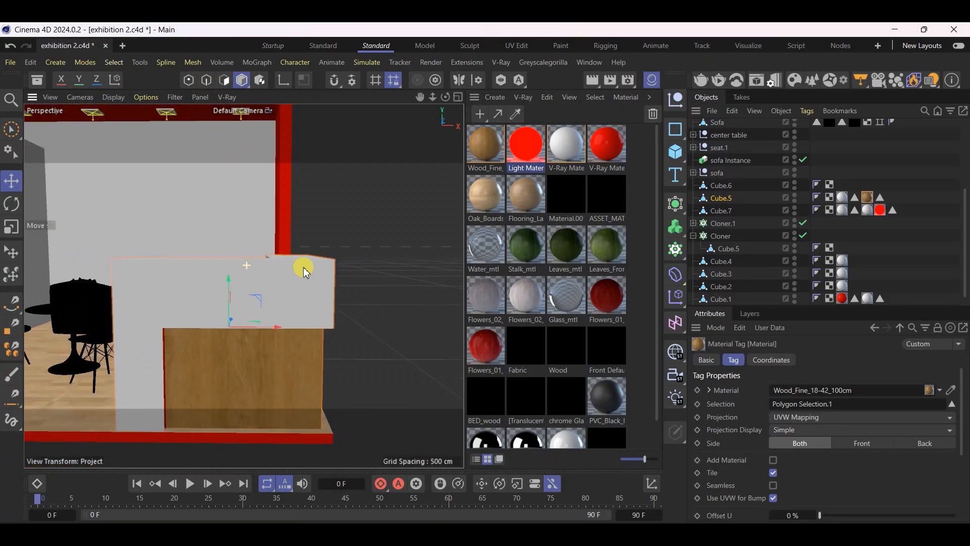
Apply Wood_Fine_18-42_100cm to the meeting room's front and roof slats, set its projection to Cubic and save the scene
alt+drag(300, 374, 180, 215)
scroll(205, 245, up, 8)
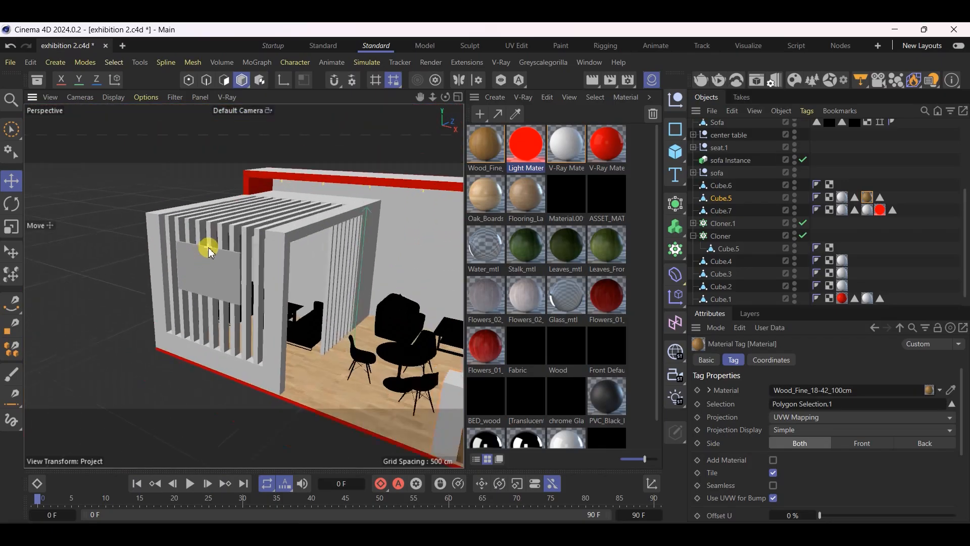
drag(475, 163, 250, 230)
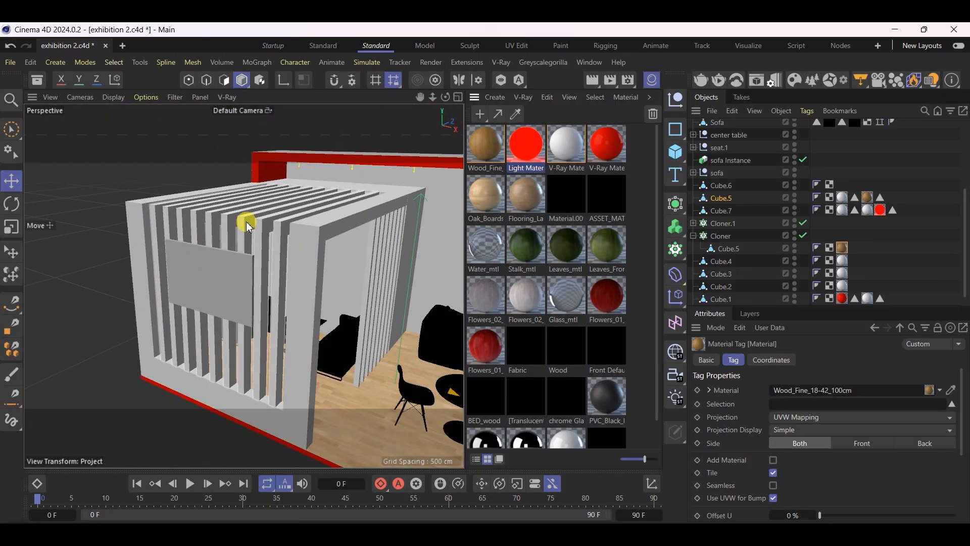
key(ctrl+s)
click(854, 417)
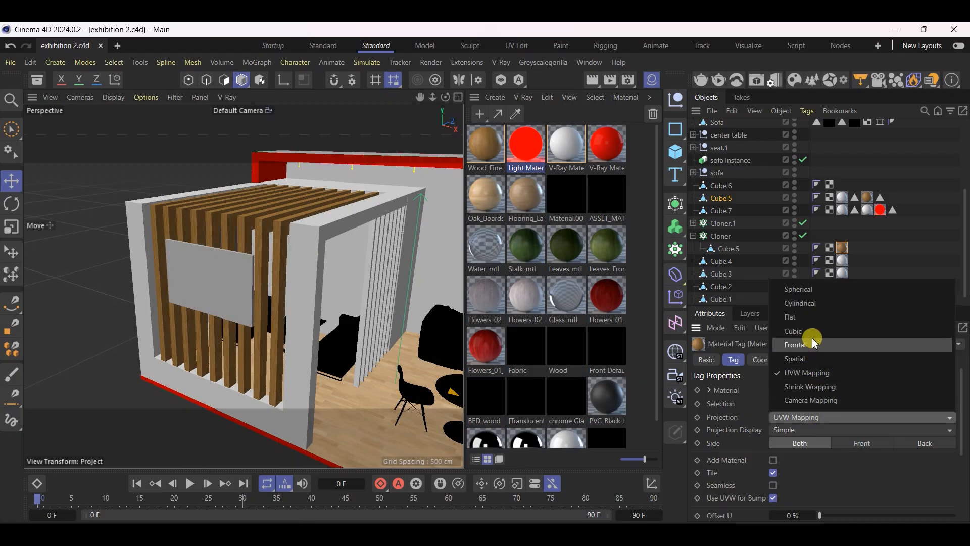
click(793, 331)
alt+drag(239, 358, 172, 333)
key(ctrl+s)
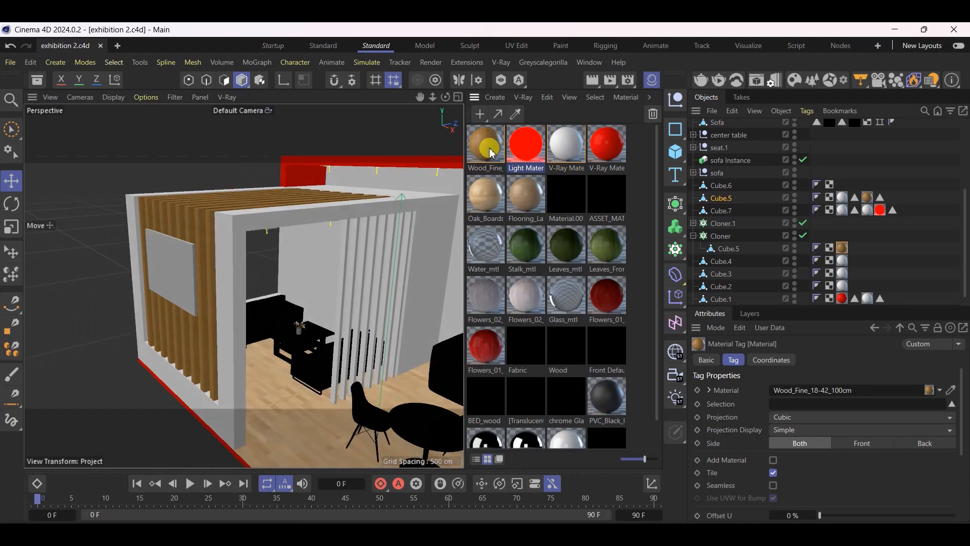
Apply the Wood_Fine_18-42_100cm material to the slats of the interior partition and clear the selection
drag(389, 233, 358, 292)
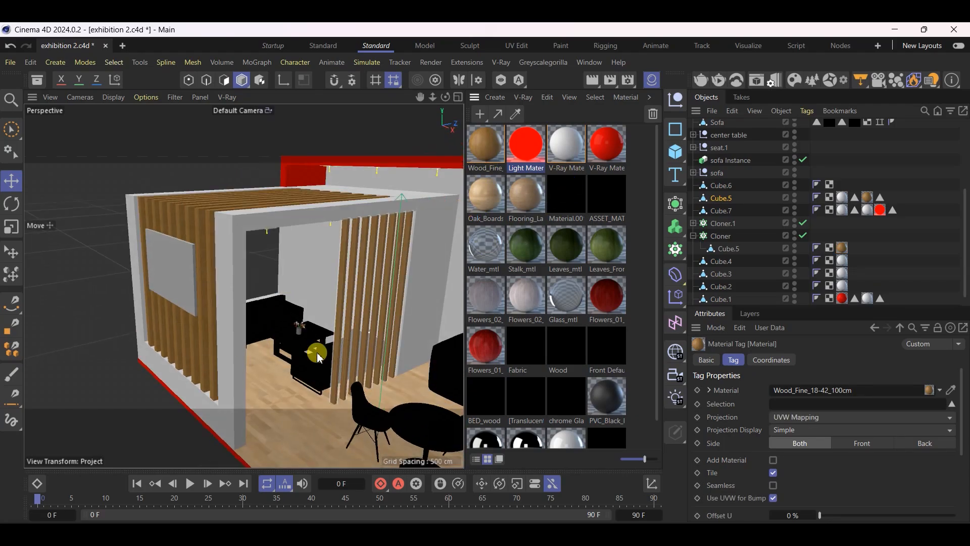
click(101, 400)
scroll(122, 342, down, 6)
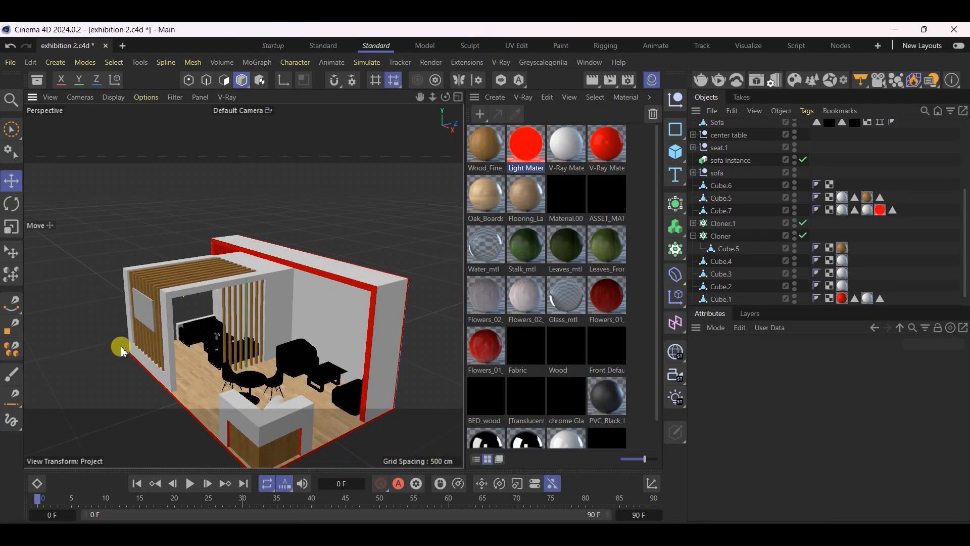
Examine the wood-clad stand from the front, then the lounge seating behind the slats
alt+drag(132, 348, 278, 292)
alt+right_drag(278, 293, 333, 383)
scroll(156, 383, up, 3)
scroll(285, 414, down, 6)
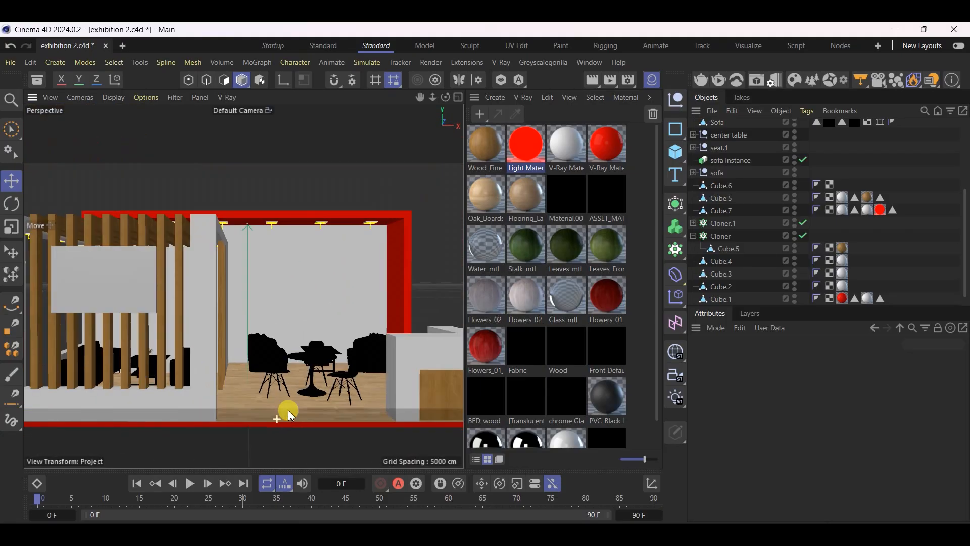
alt+drag(89, 353, 149, 358)
scroll(228, 379, down, 5)
scroll(178, 381, up, 3)
scroll(126, 378, up, 6)
scroll(194, 349, up, 5)
scroll(271, 418, up, 3)
Select the armrest part of the lounge sofa beside the slatted partition and save the scene
click(177, 372)
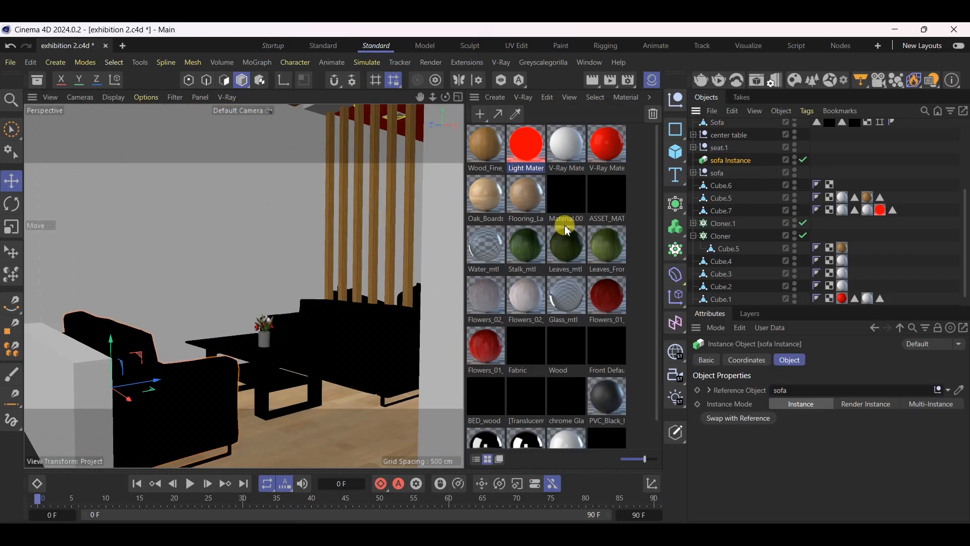
click(325, 352)
scroll(386, 373, up, 5)
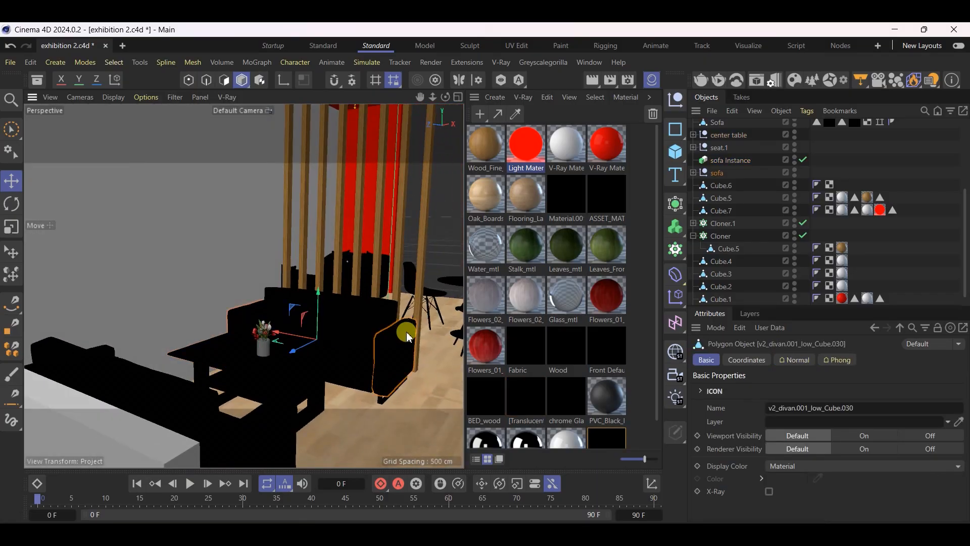
scroll(405, 329, up, 4)
key(ctrl+s)
click(792, 82)
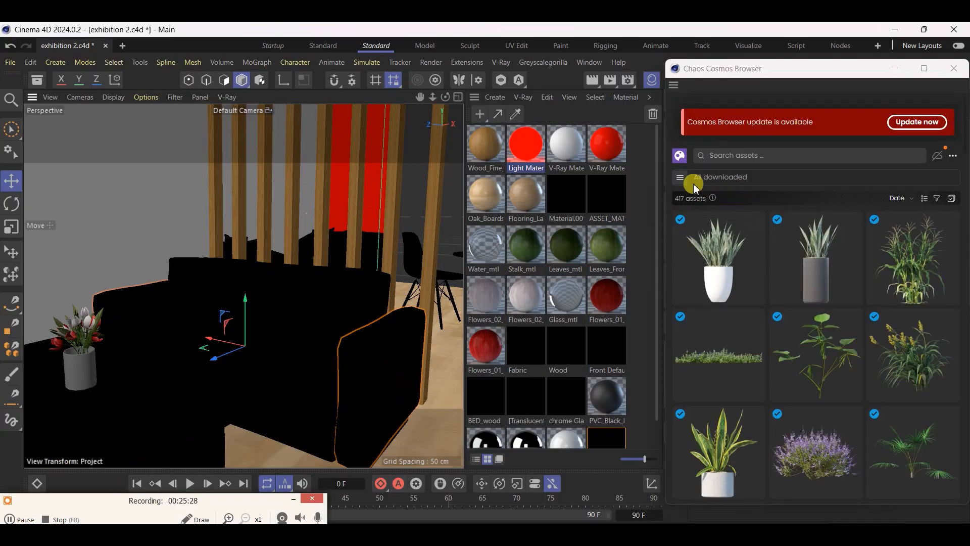
click(680, 178)
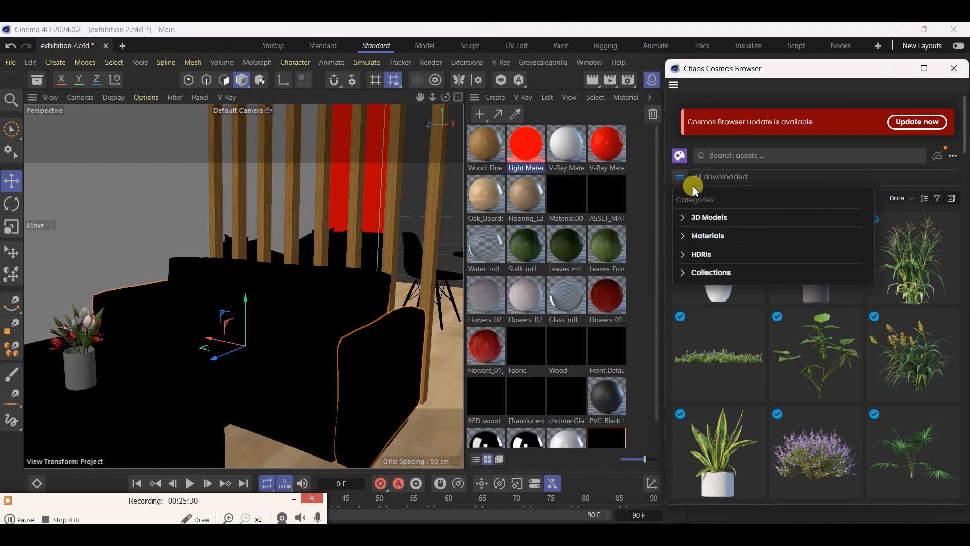
click(688, 176)
click(681, 178)
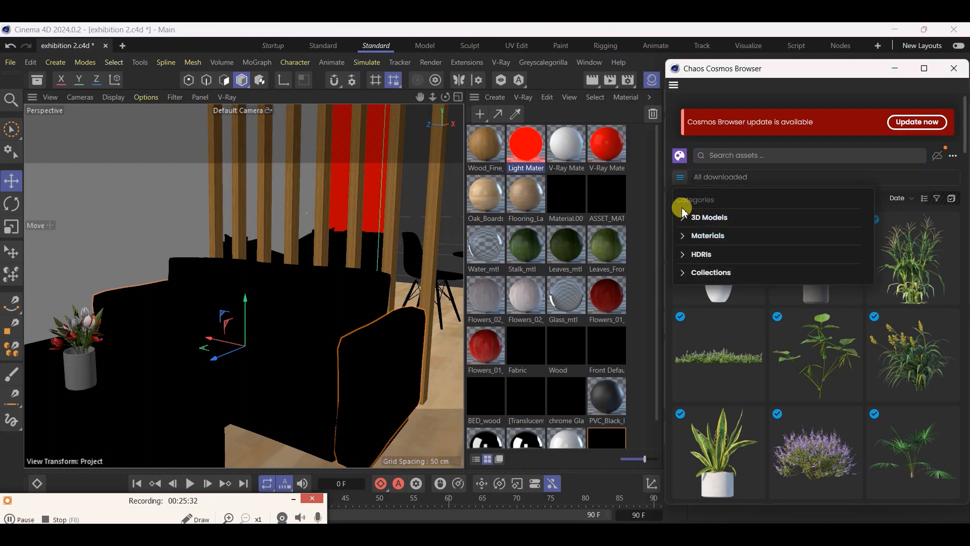
click(683, 236)
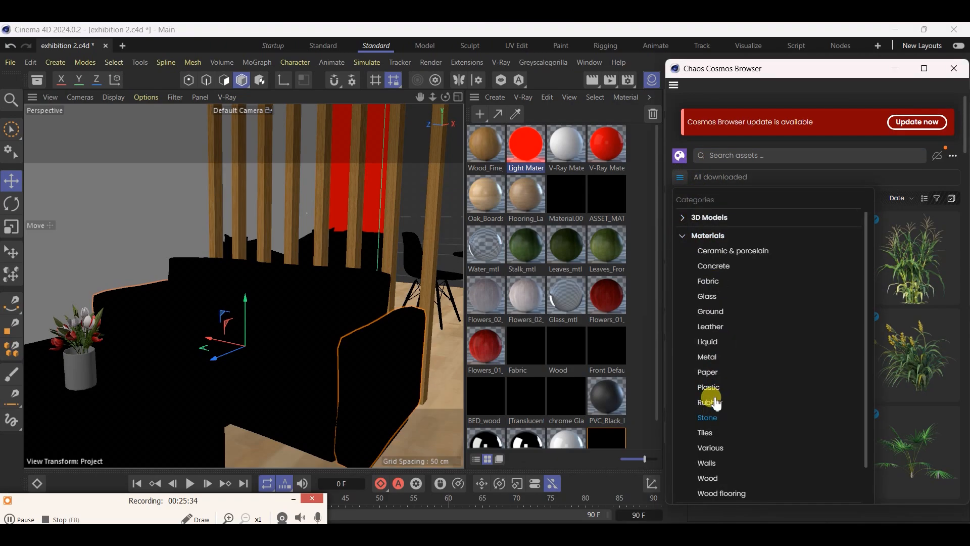
scroll(708, 404, down, 1)
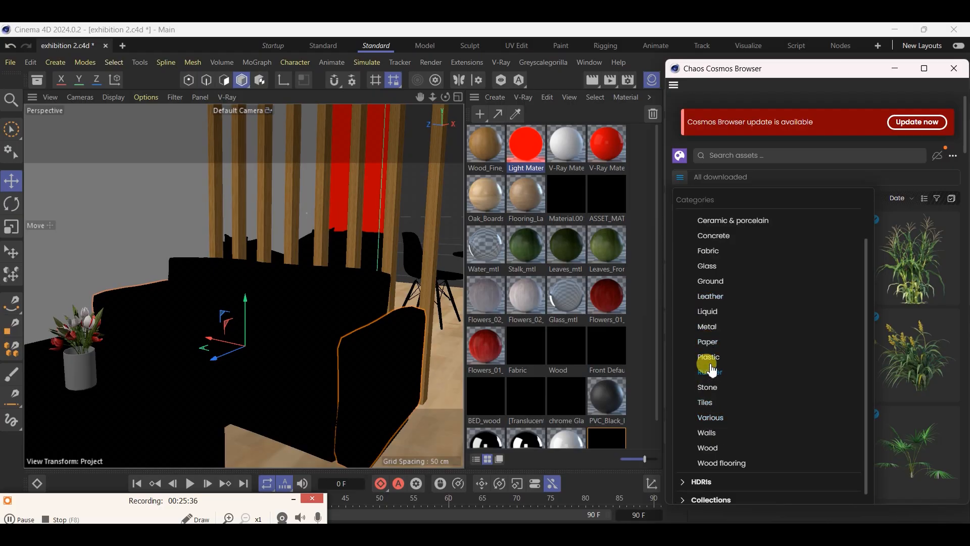
click(710, 251)
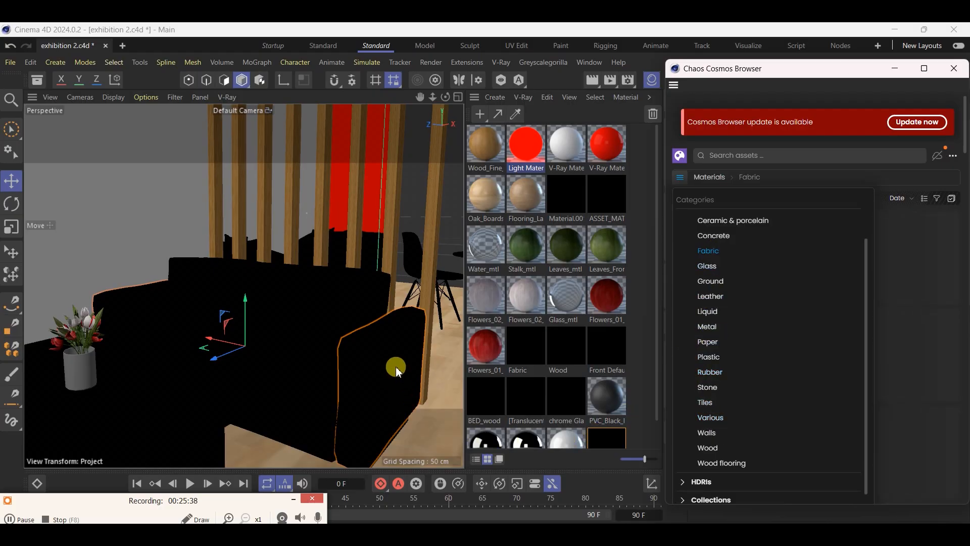
click(668, 201)
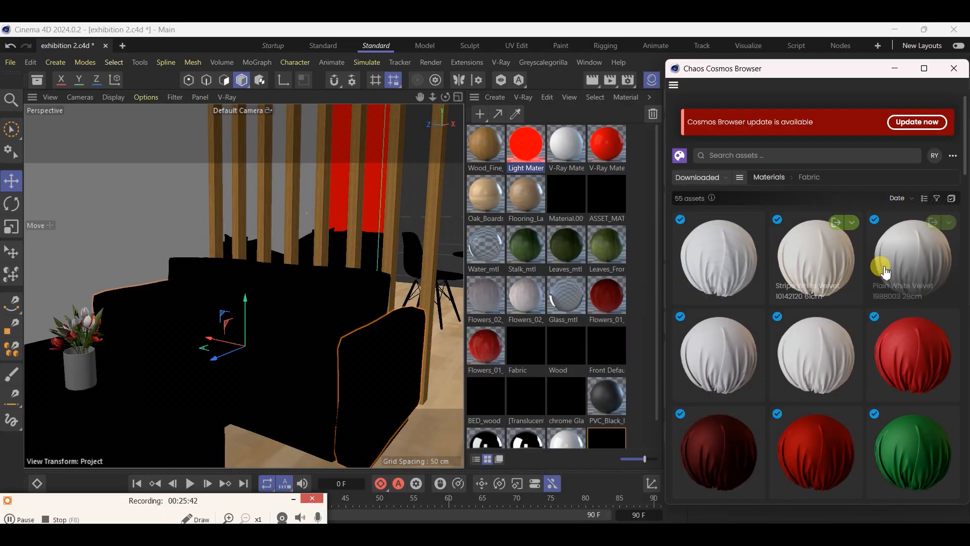
click(837, 222)
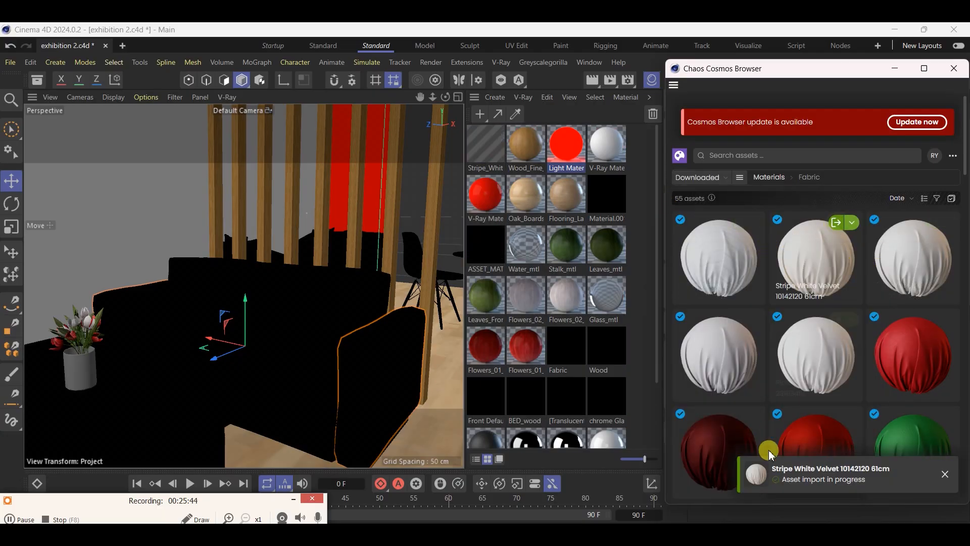
click(682, 522)
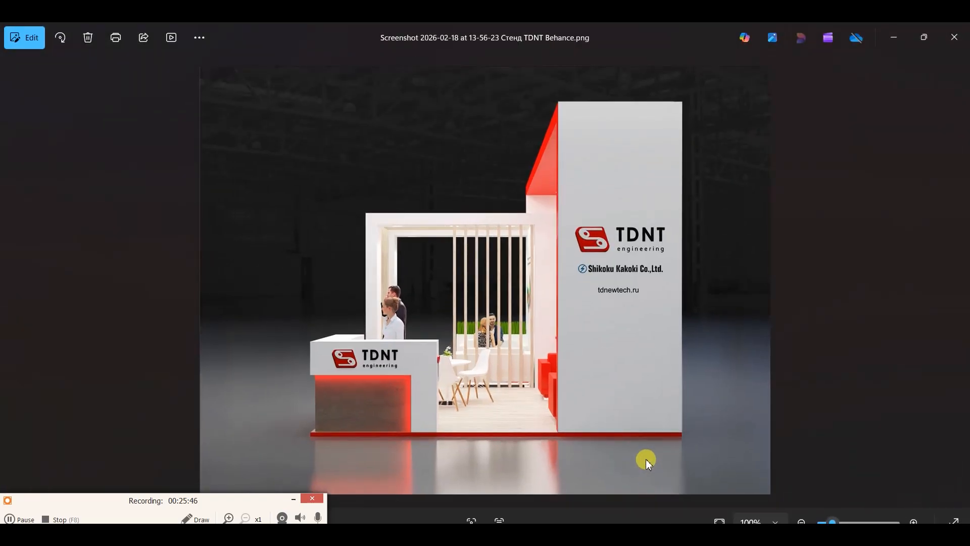
key(Left)
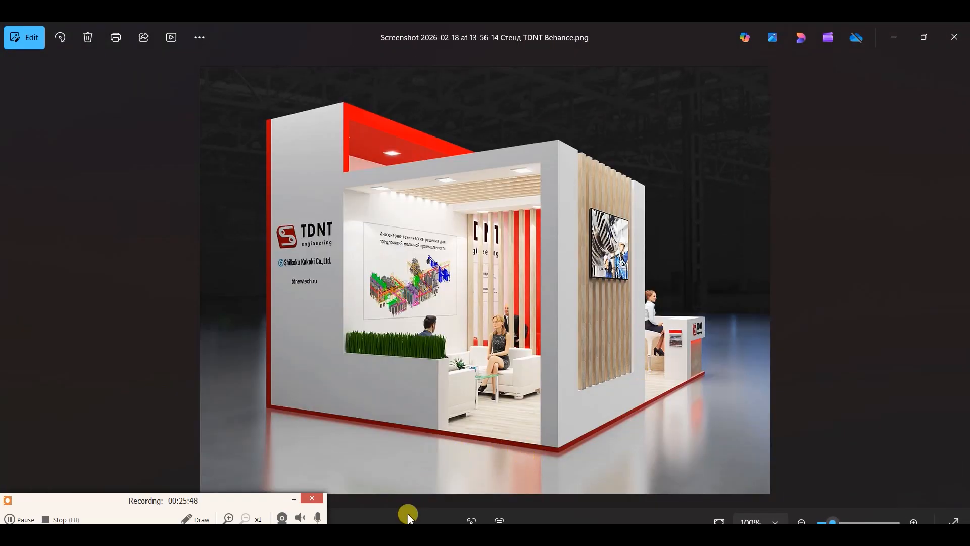
click(288, 481)
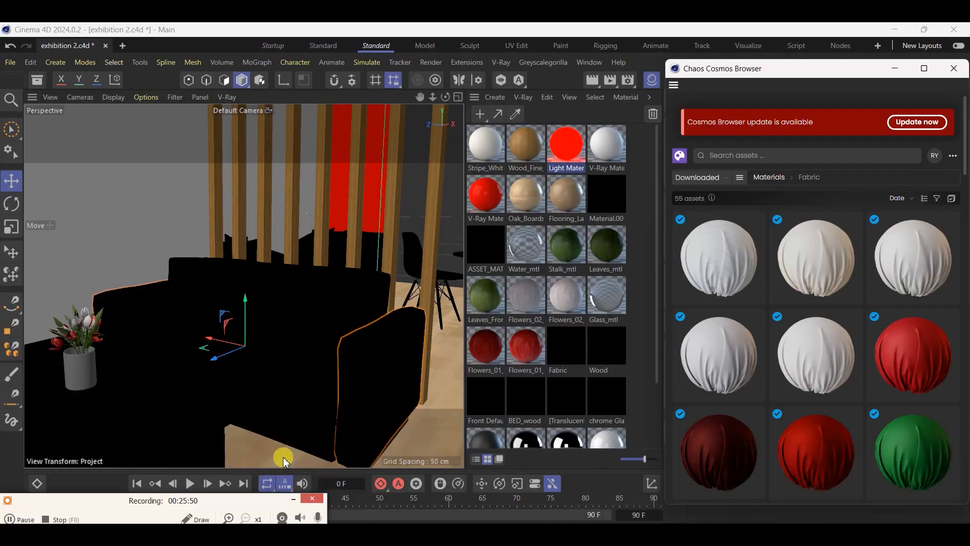
Apply the Stripe White Velvet material to the sofa's armrests, object v2_divan.001_low_Cube.030
click(485, 161)
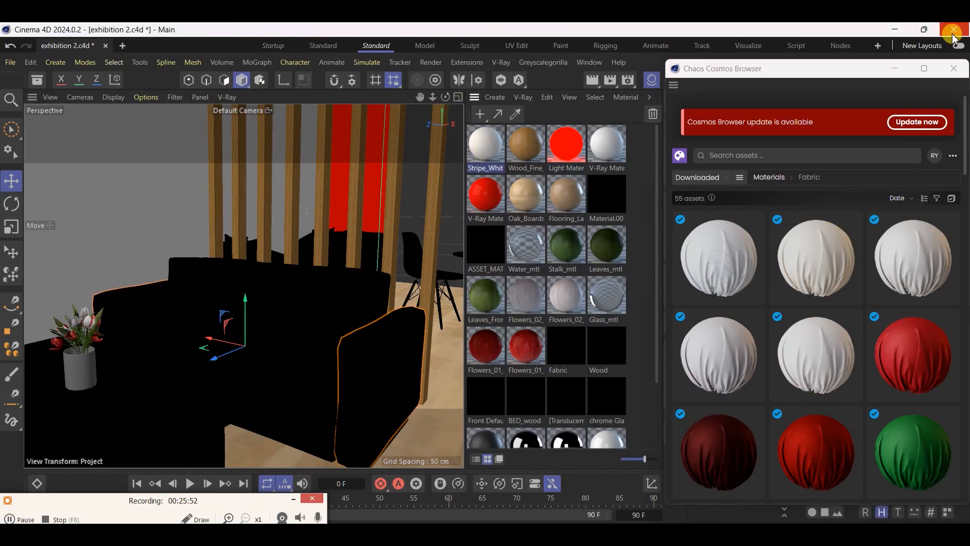
click(952, 70)
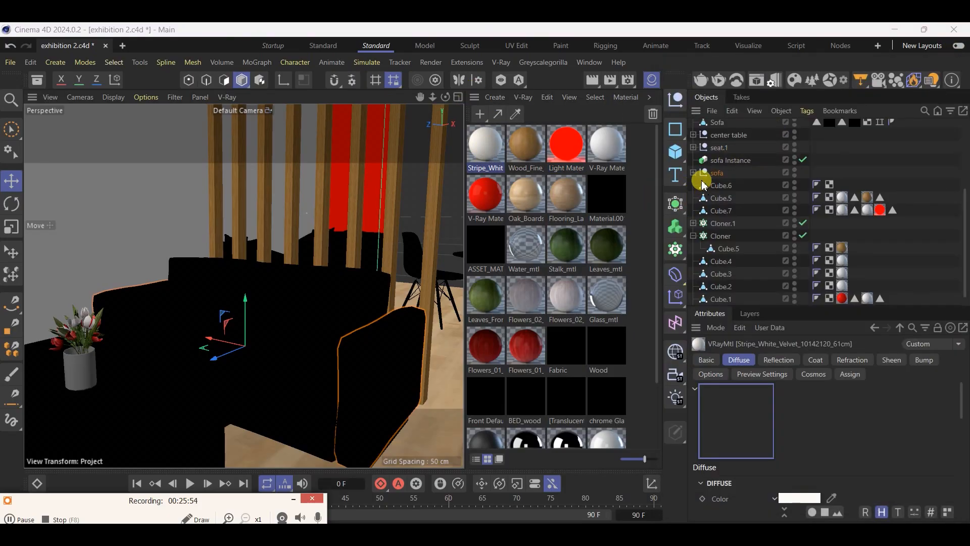
click(694, 173)
drag(493, 150, 843, 243)
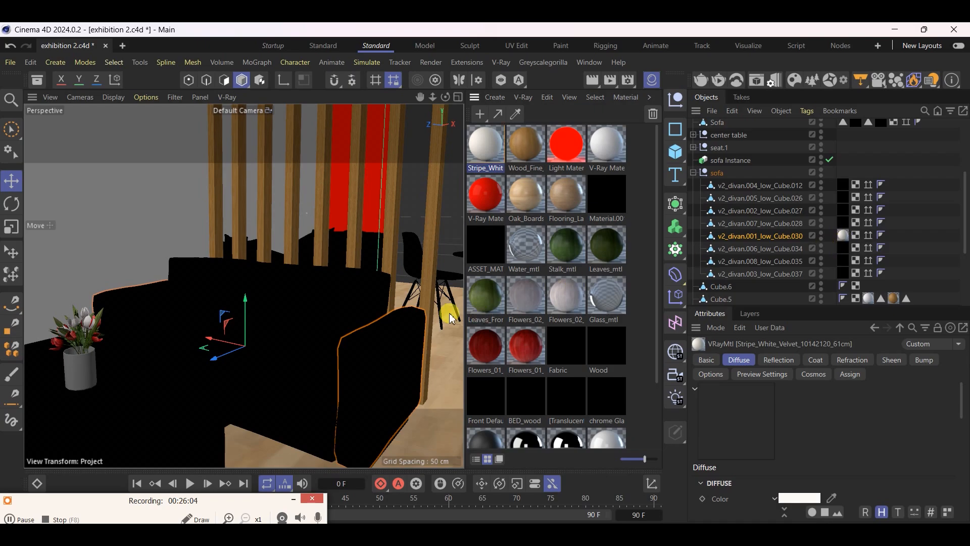
click(427, 353)
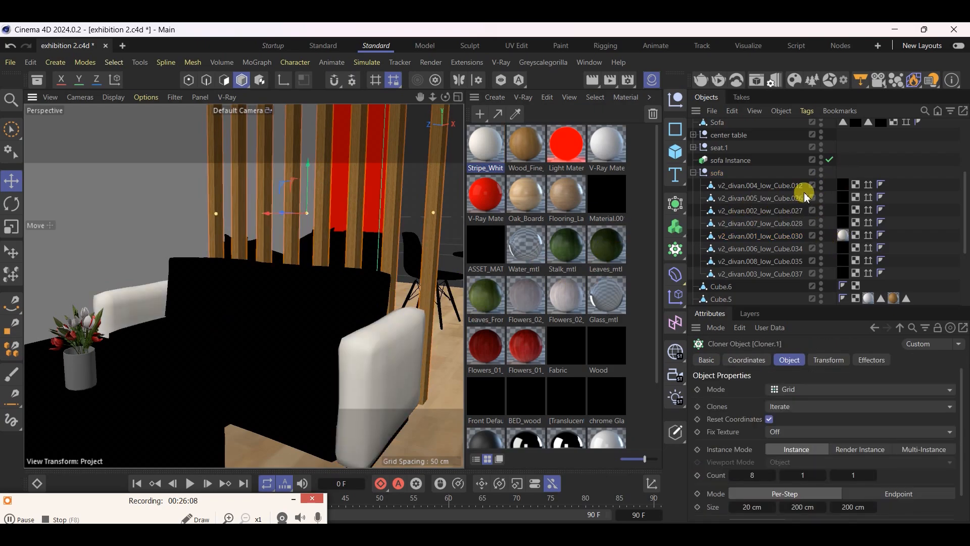
Examine the sofa's leg frame, object v2_divan.004_low_Cube.012, and its material tag, viewing it from floor level and from above
click(844, 184)
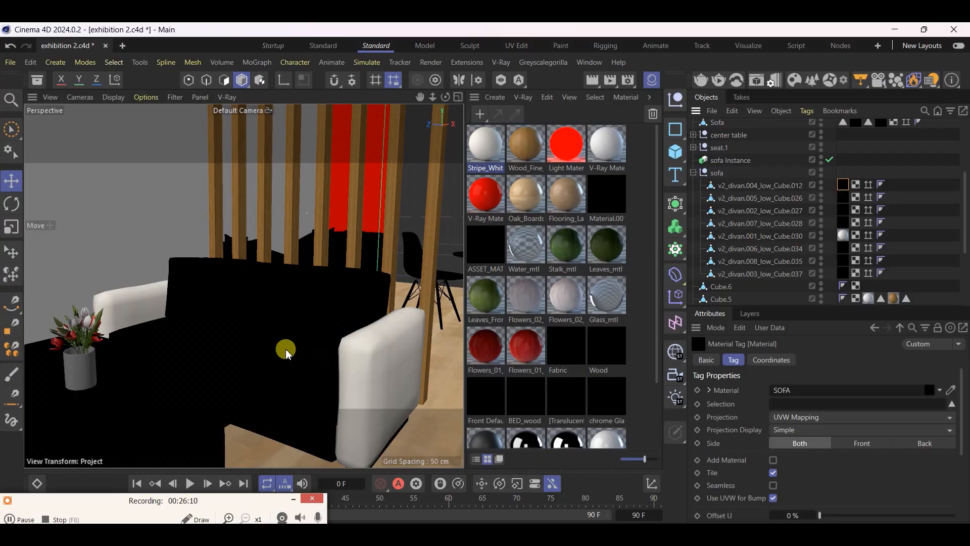
click(396, 442)
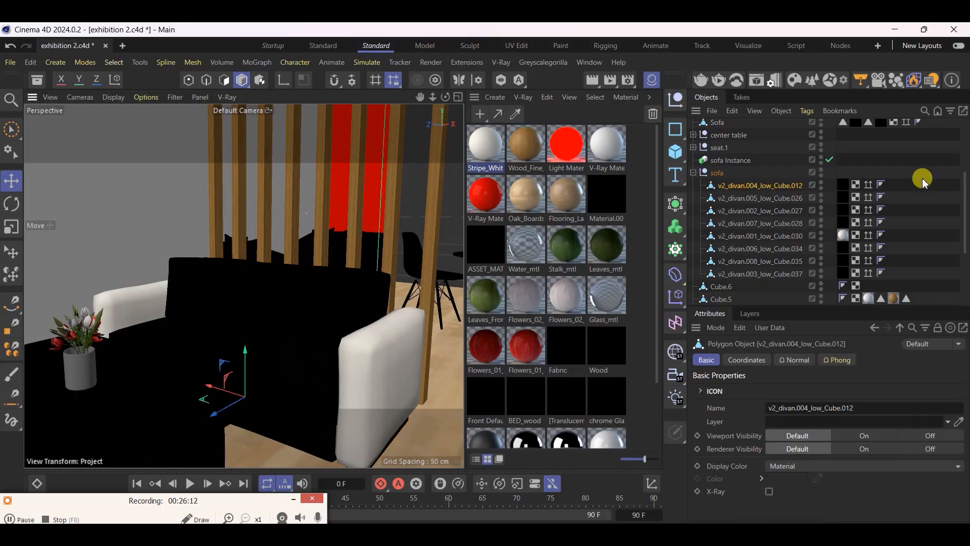
alt+drag(368, 258, 374, 305)
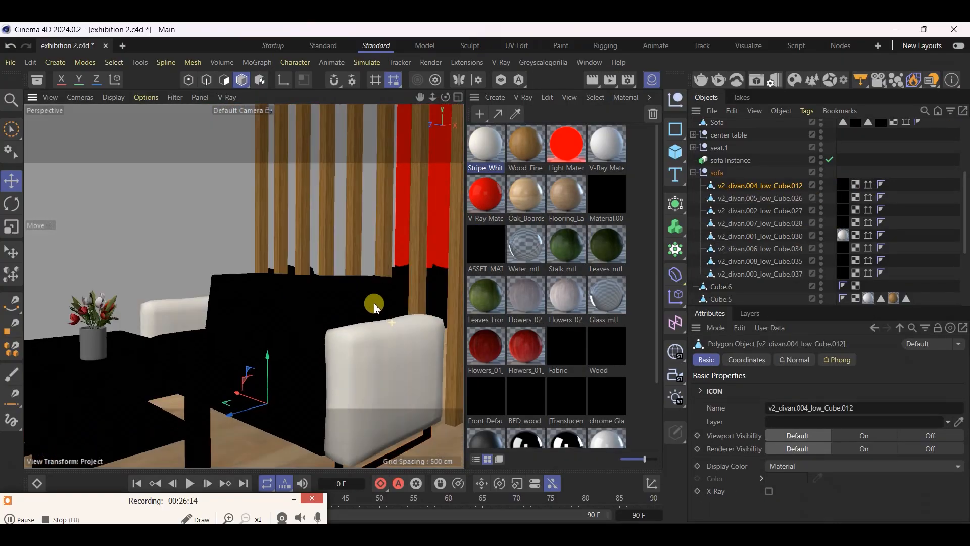
scroll(335, 245, down, 5)
scroll(298, 308, up, 7)
scroll(298, 351, down, 3)
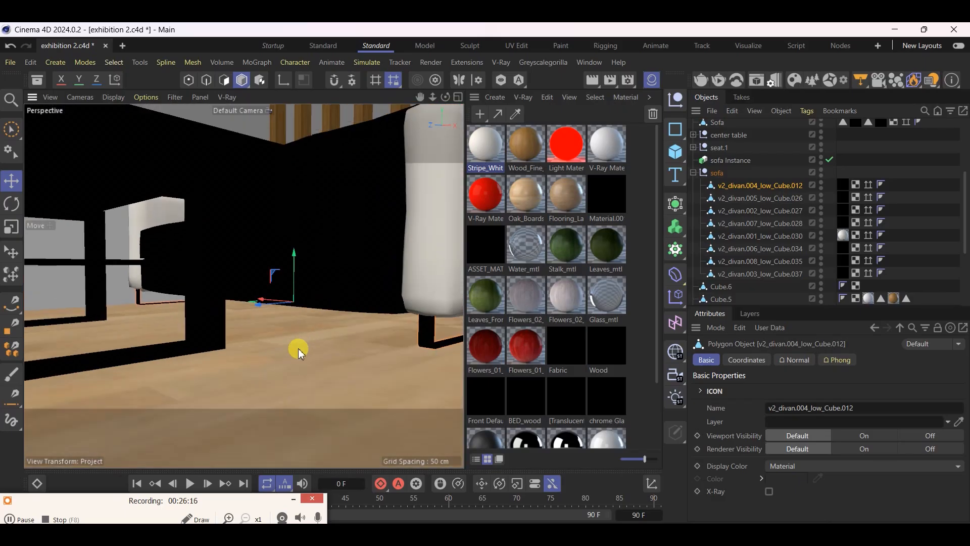
scroll(305, 328, down, 3)
alt+drag(374, 282, 371, 314)
alt+middle_drag(328, 223, 273, 256)
scroll(273, 256, up, 3)
alt+drag(377, 412, 373, 410)
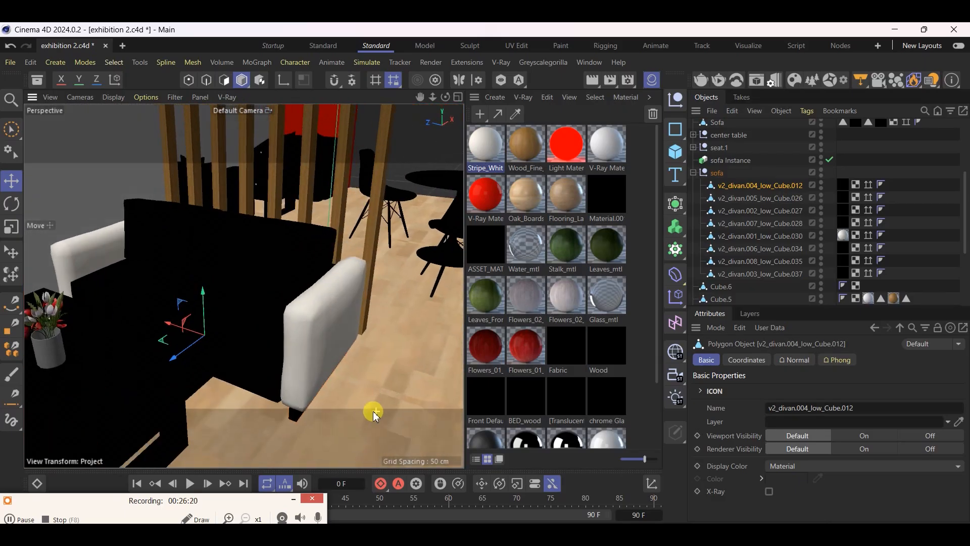
Replace the material on the sofa's remaining upholstery parts with Stripe_White_Velvet_10142120_61cm, leaving out the leg frame
click(843, 198)
shift+click(843, 223)
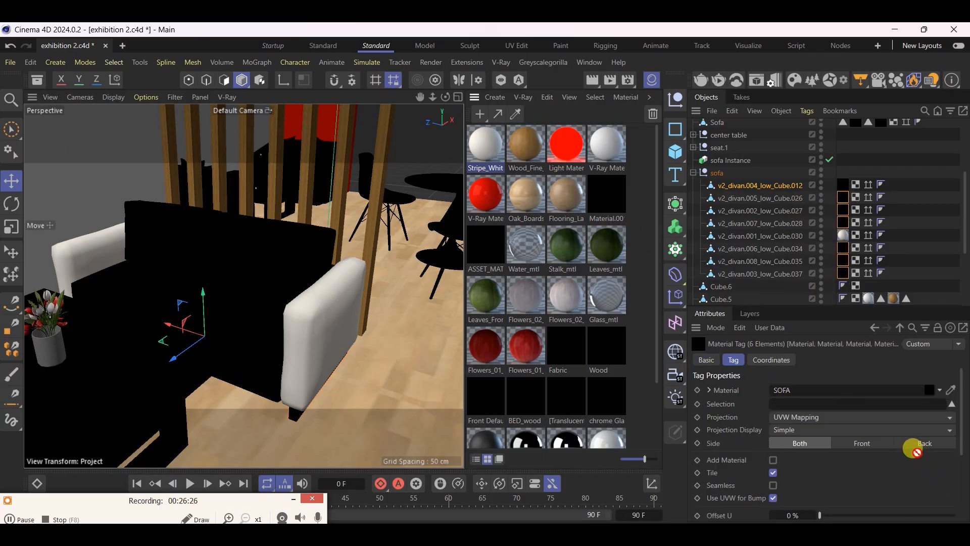
drag(863, 394, 866, 391)
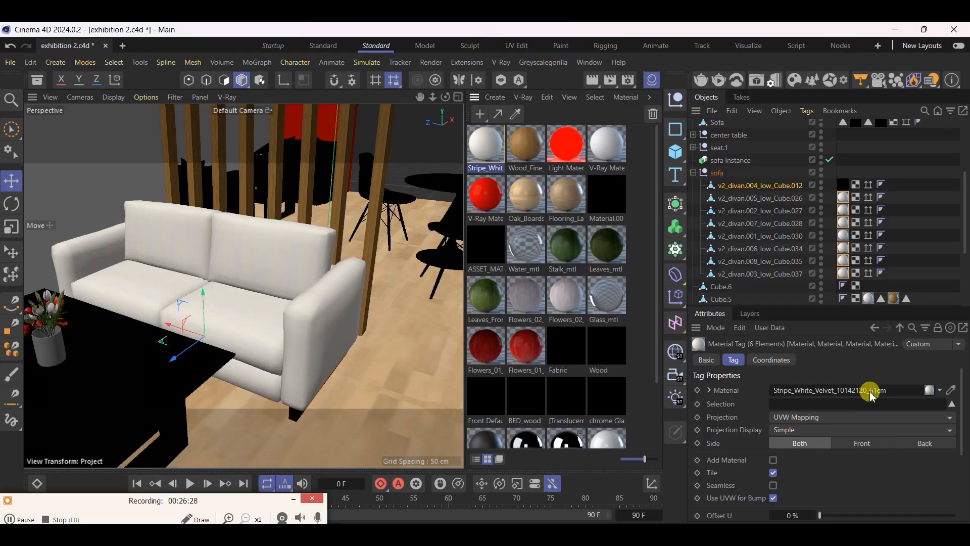
Examine the upholstery of both lounge sofas in an enlarged view, checking the sofa instance and the original sofa's back cushion
click(651, 78)
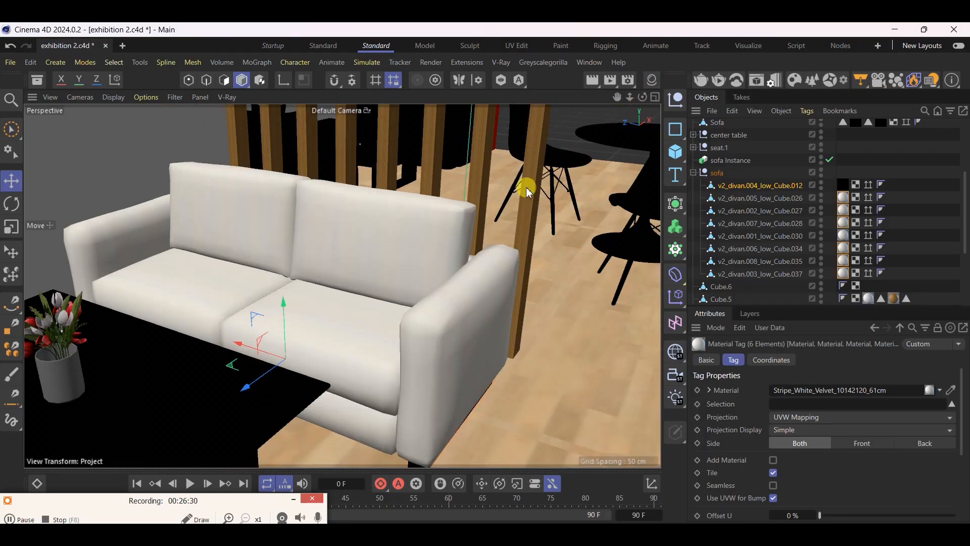
scroll(492, 223, down, 3)
scroll(445, 277, down, 2)
mouse_move(377, 328)
alt+mouse_down()
mouse_move(232, 340)
mouse_move(121, 316)
mouse_move(403, 314)
mouse_move(367, 319)
alt+mouse_up()
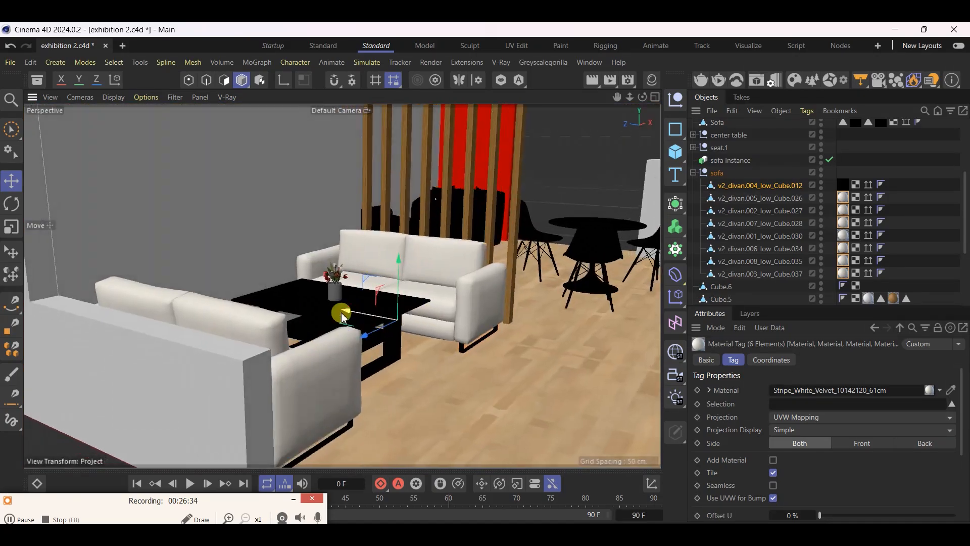
click(464, 274)
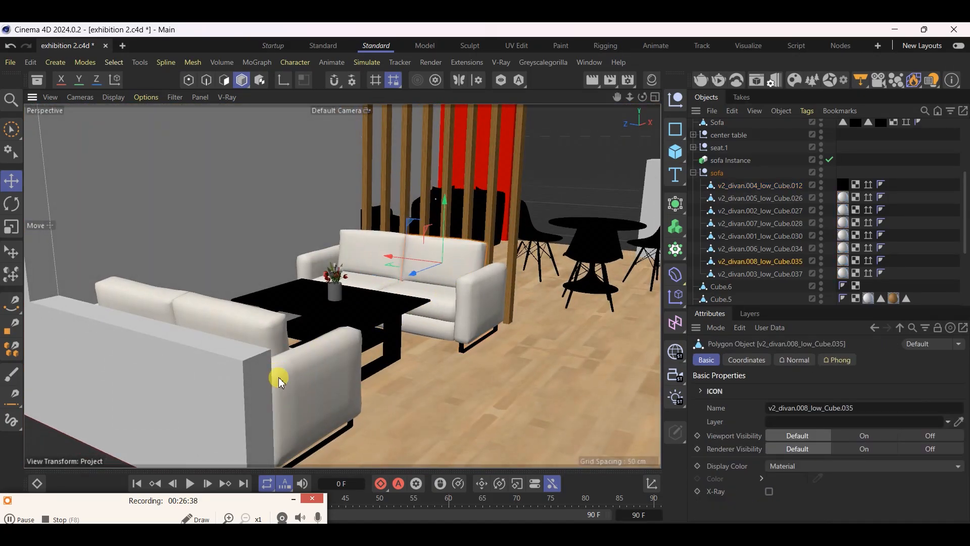
click(334, 411)
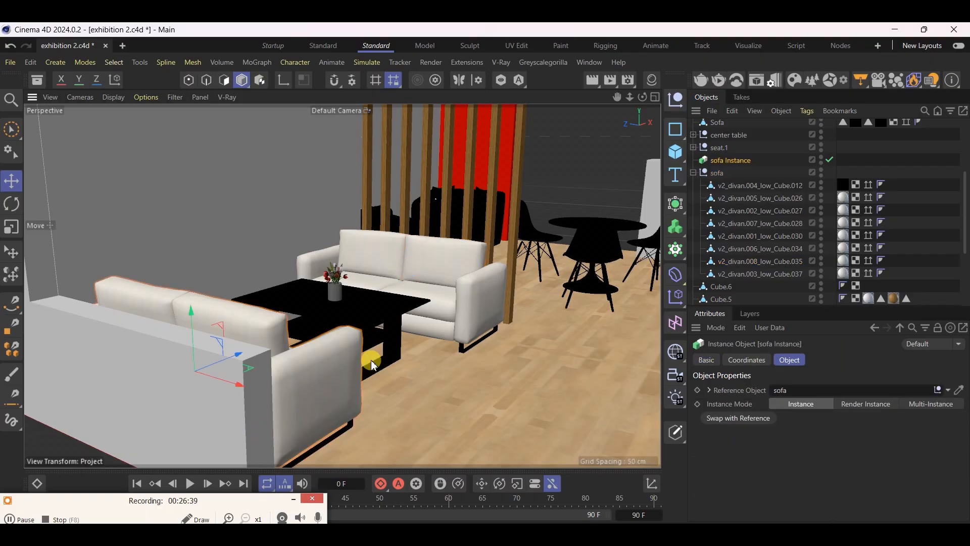
click(474, 270)
scroll(411, 396, down, 2)
scroll(528, 324, up, 5)
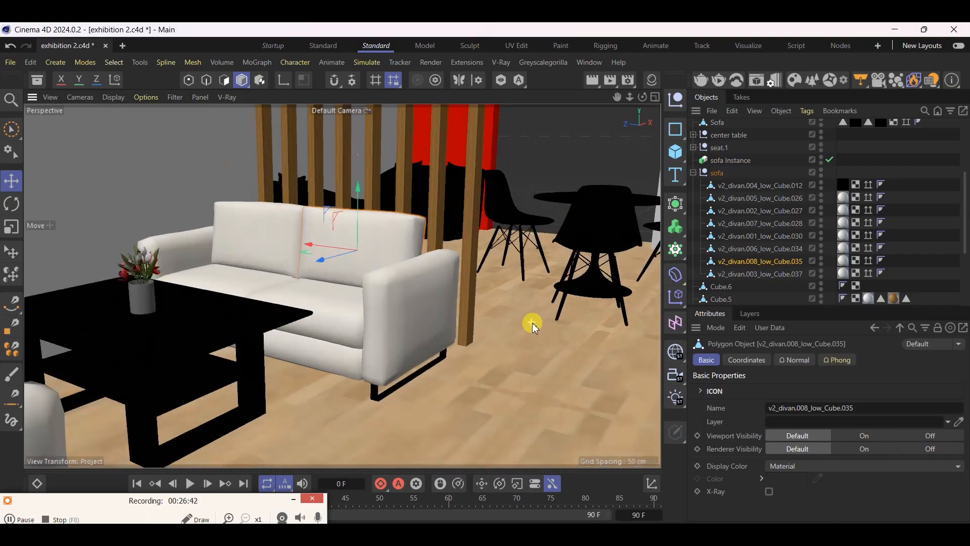
scroll(383, 448, up, 3)
Select the sofa's leg frame and import the Iron Blurry material from the downloaded Metal materials in Chaos Cosmos
click(313, 373)
click(653, 85)
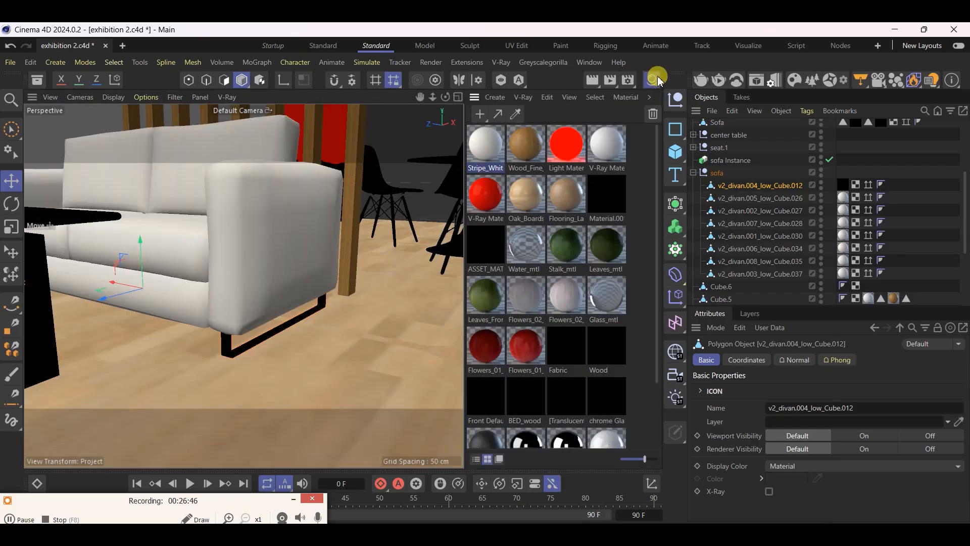
click(657, 79)
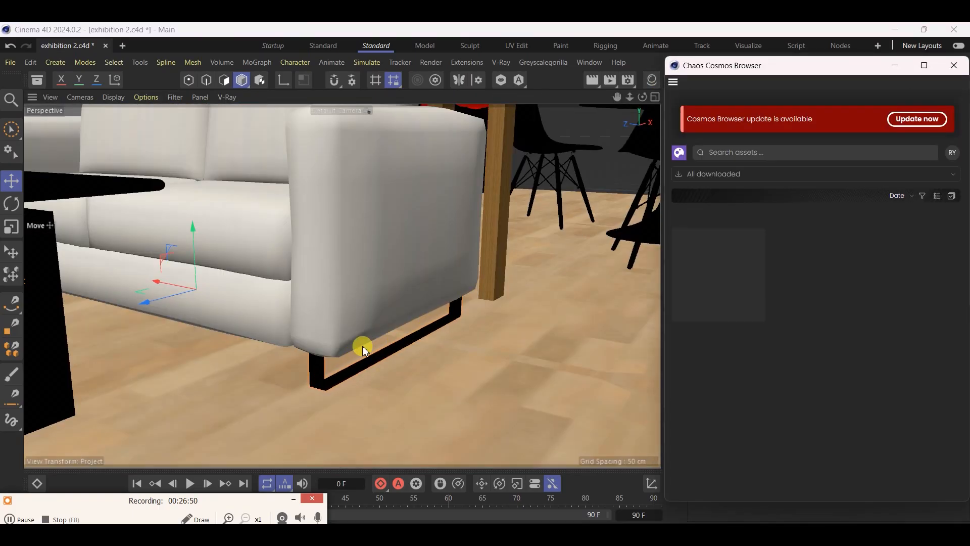
click(728, 174)
click(705, 227)
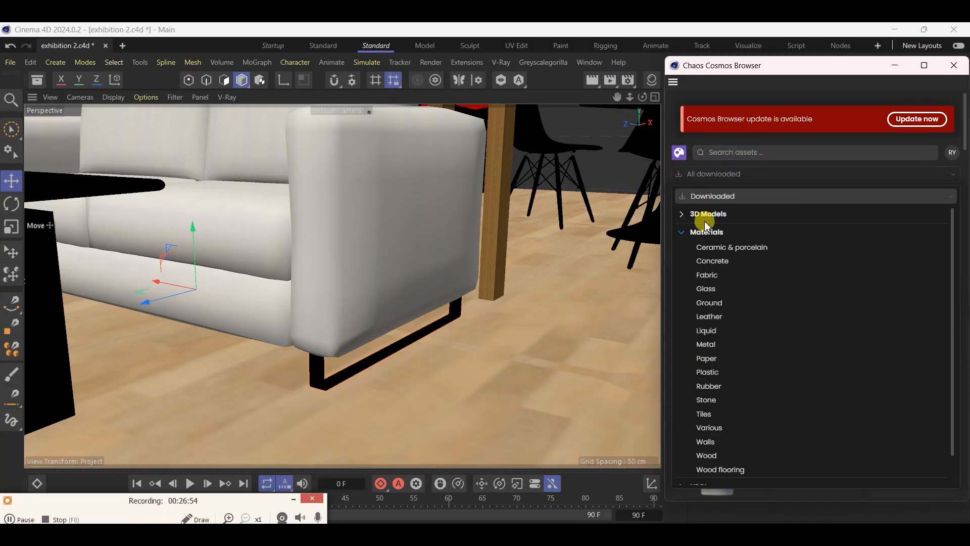
click(707, 344)
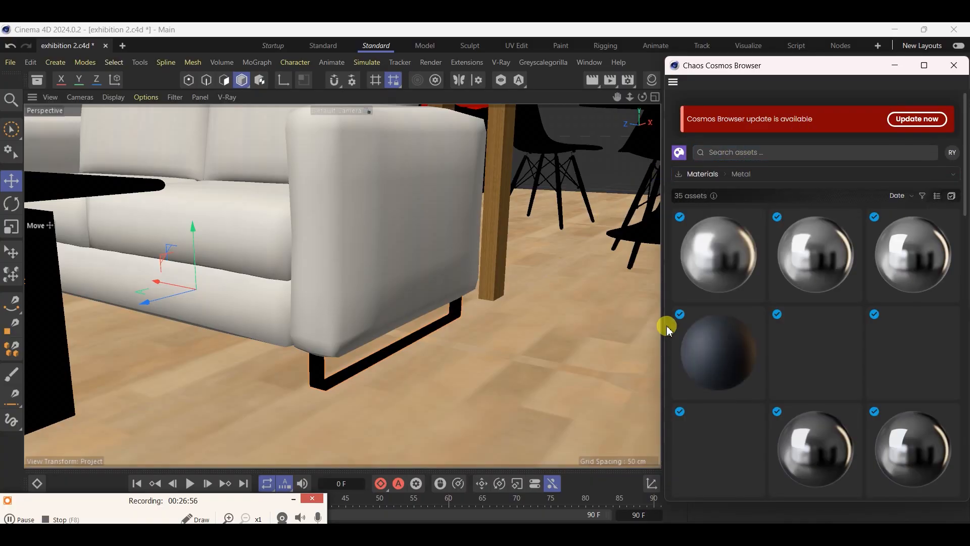
scroll(785, 361, down, 3)
scroll(794, 348, down, 4)
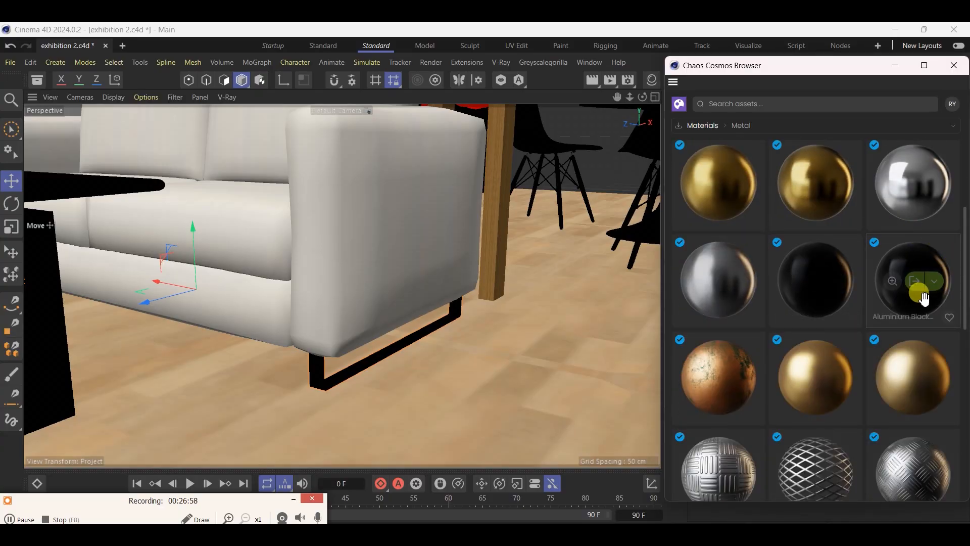
scroll(859, 454, down, 5)
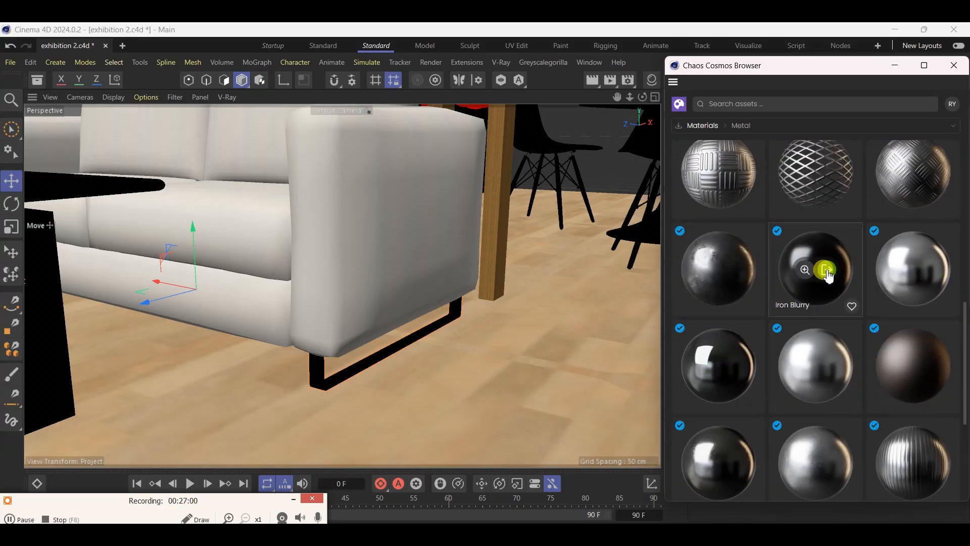
click(827, 273)
click(954, 66)
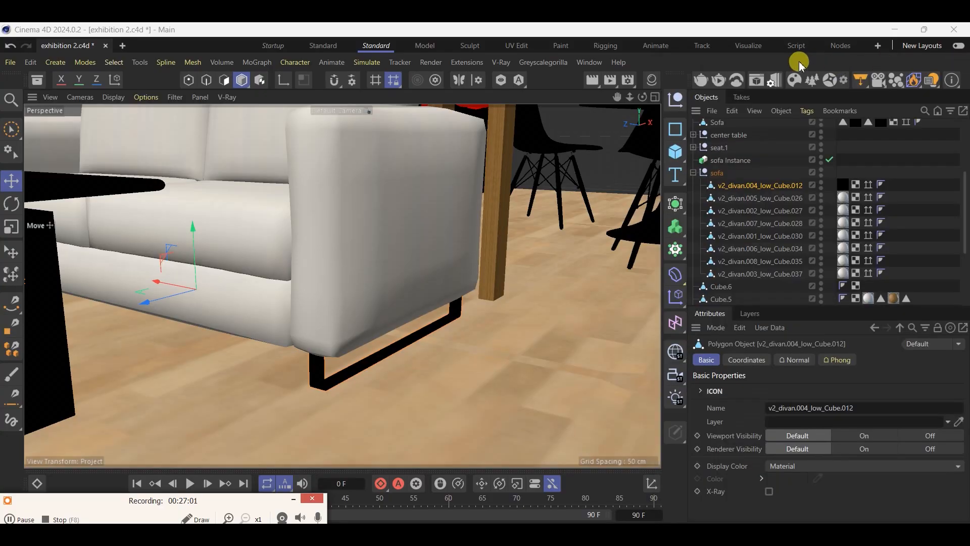
Replace the leg frame's material on v2_divan.004_low_Cube.012 with Iron_Blurry and collapse the sofa group
click(653, 79)
drag(489, 157, 843, 190)
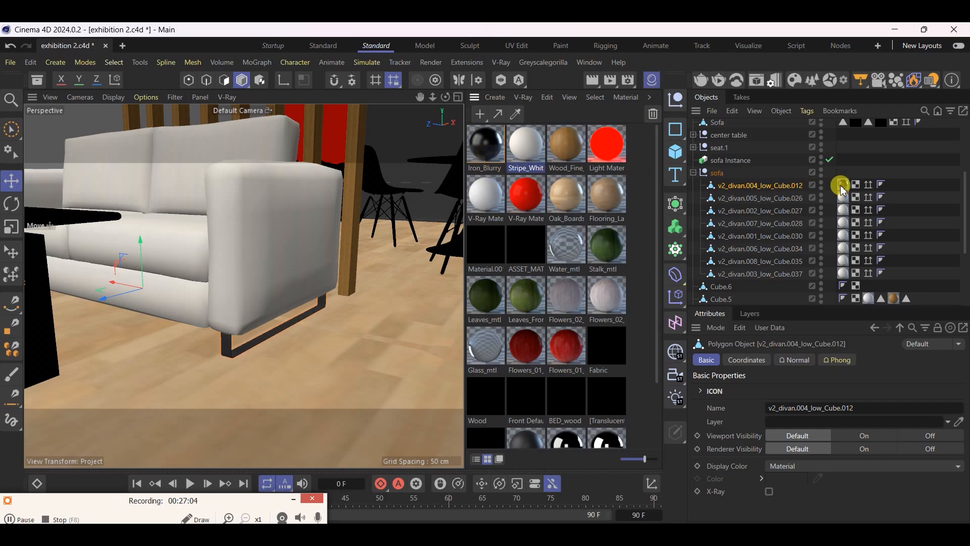
click(694, 173)
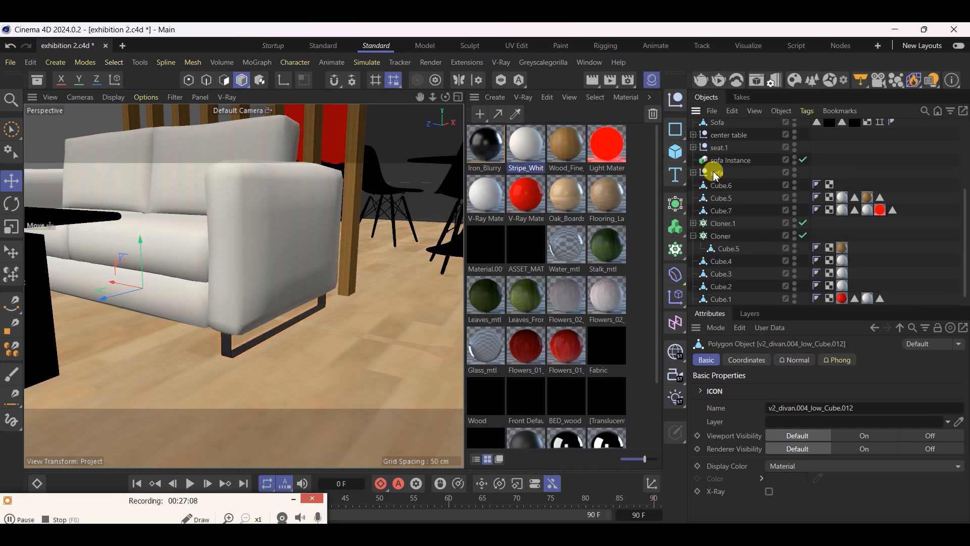
click(714, 173)
Expand the center table group, select its leg frame object and try to apply the Iron_Blurry material
scroll(396, 425, down, 5)
mouse_move(295, 367)
alt+mouse_down()
mouse_move(180, 407)
mouse_move(251, 393)
mouse_move(234, 394)
alt+mouse_up()
scroll(278, 363, up, 5)
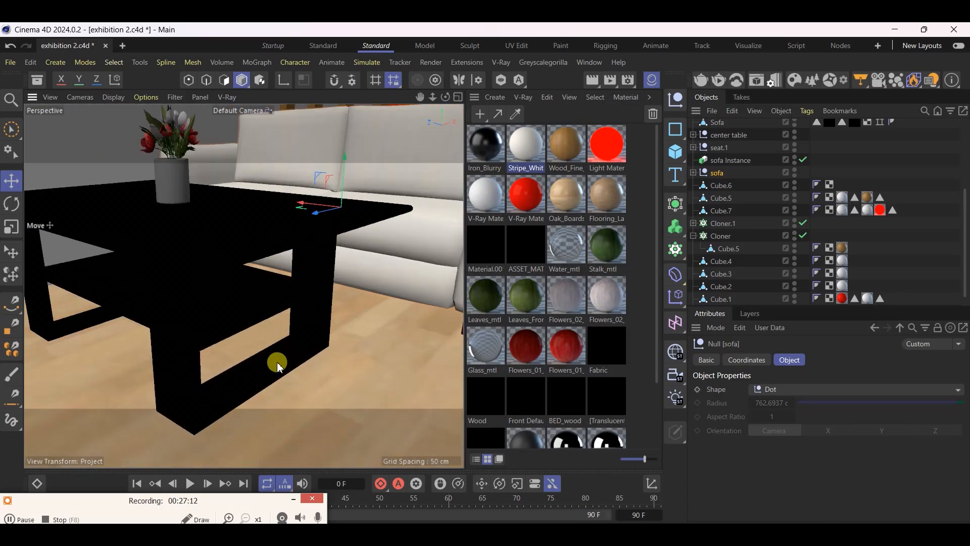
click(278, 365)
click(694, 135)
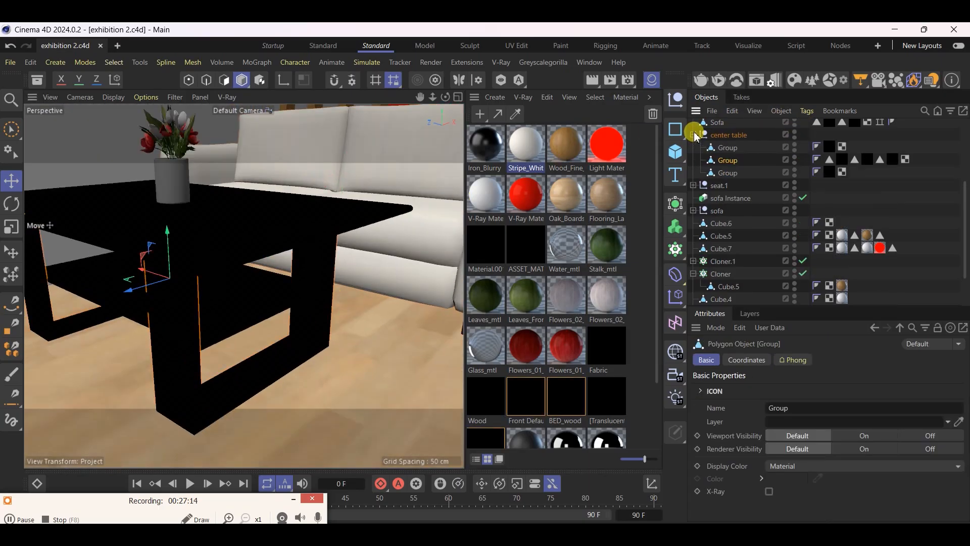
click(728, 160)
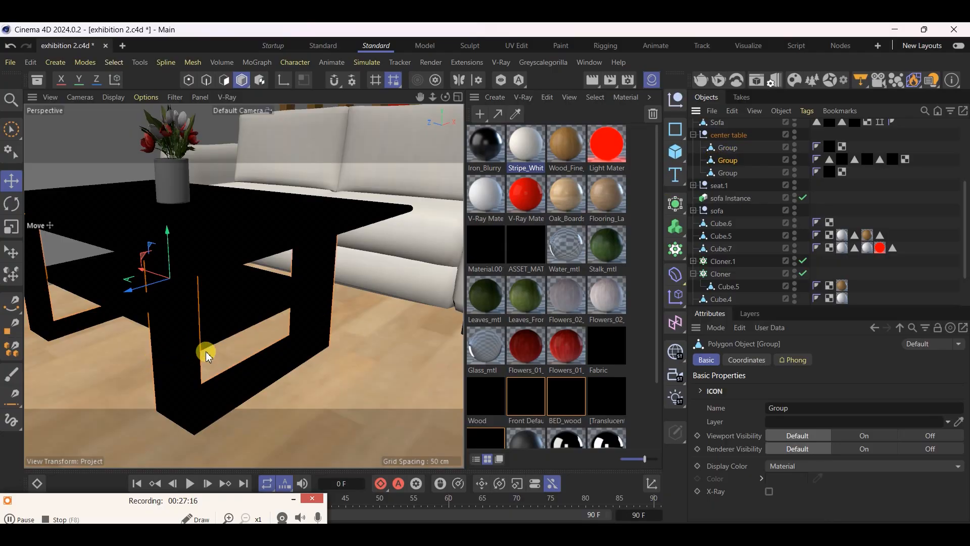
drag(479, 152, 831, 158)
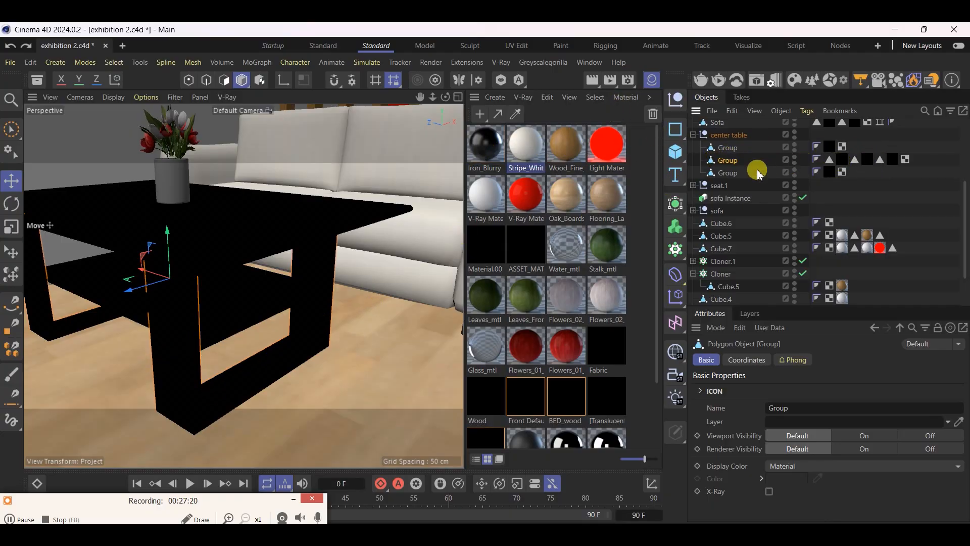
Select the polygons of the table frame's chrome Glaze1 selection tag and examine which parts they cover
click(831, 162)
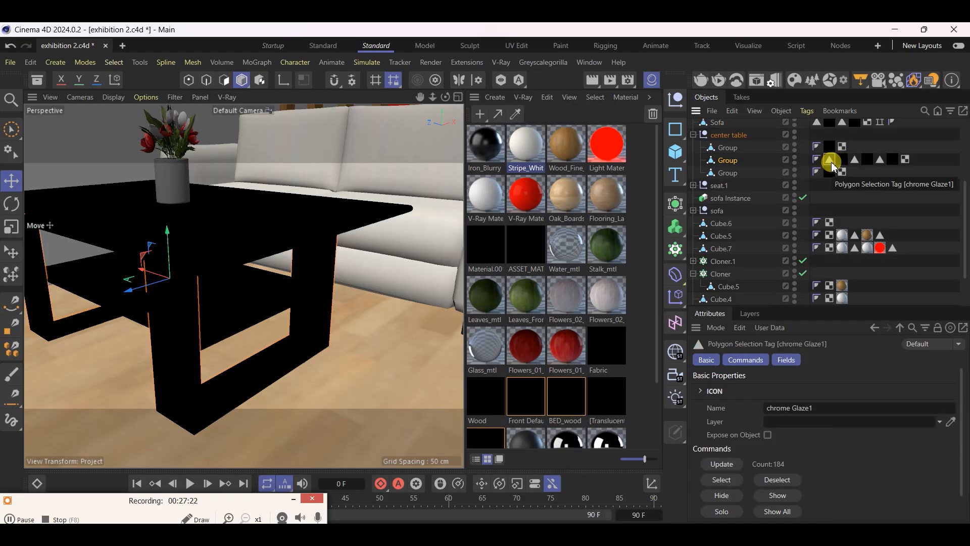
double_click(831, 162)
scroll(382, 359, down, 4)
scroll(213, 335, up, 7)
alt+drag(288, 347, 268, 306)
scroll(321, 341, down, 4)
scroll(277, 313, up, 9)
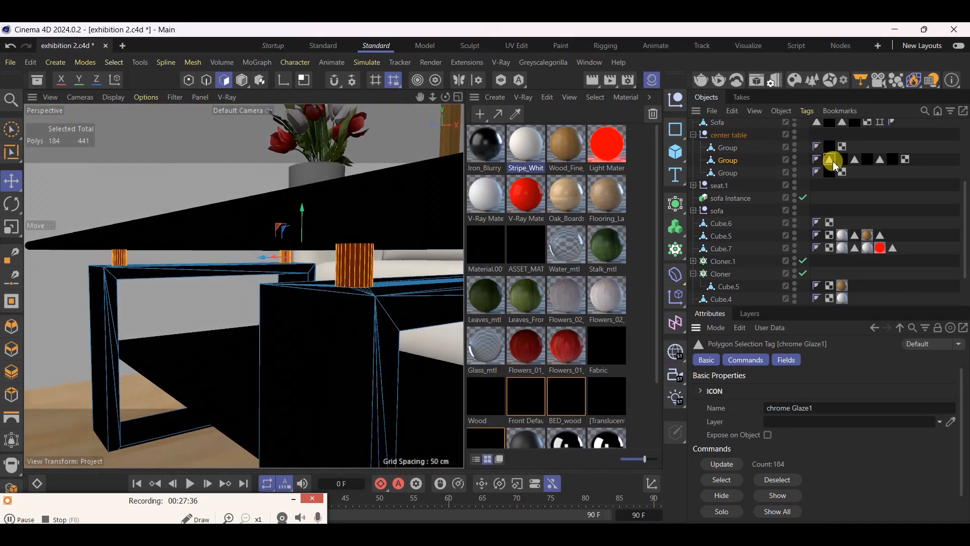
alt+drag(364, 308, 414, 319)
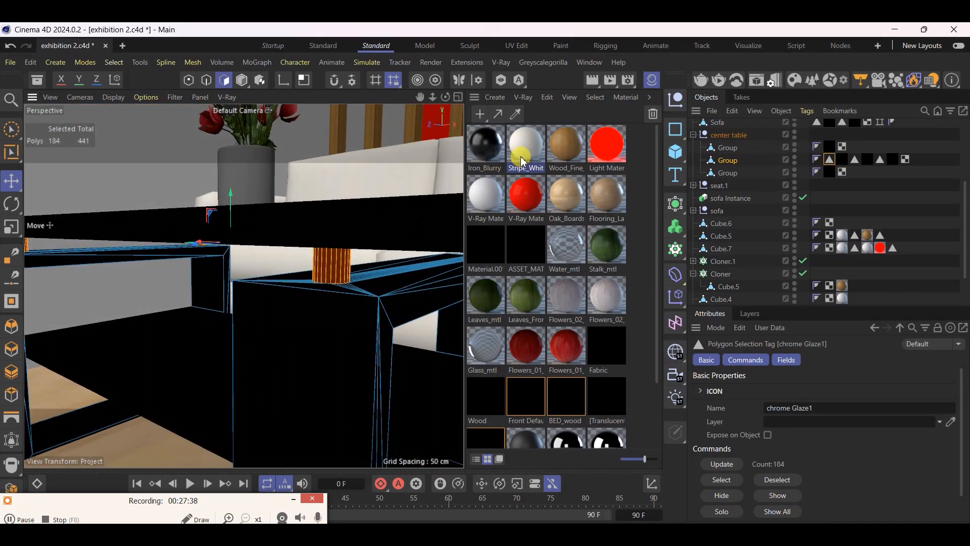
Import the Rubber Rough Dirty 001 material from the downloaded Rubber materials in Chaos Cosmos
click(531, 102)
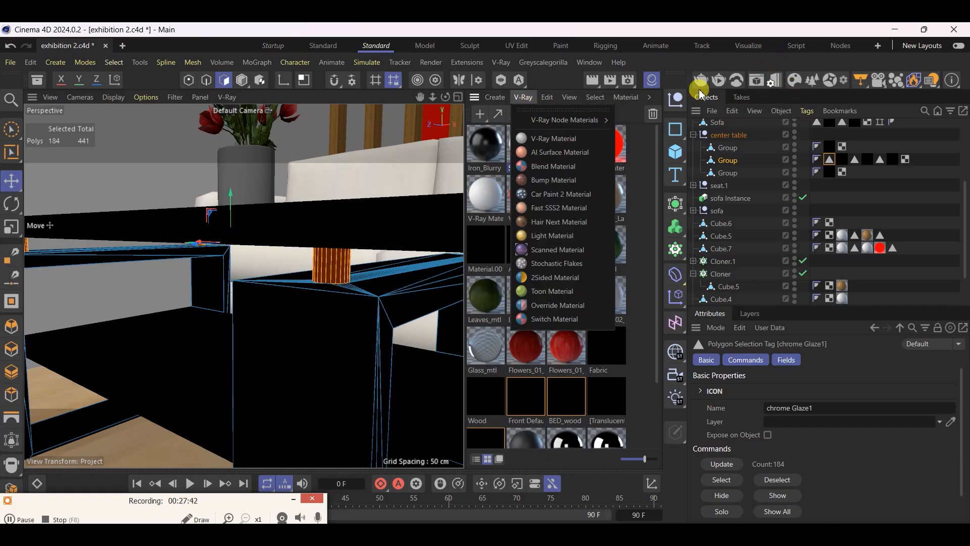
click(803, 80)
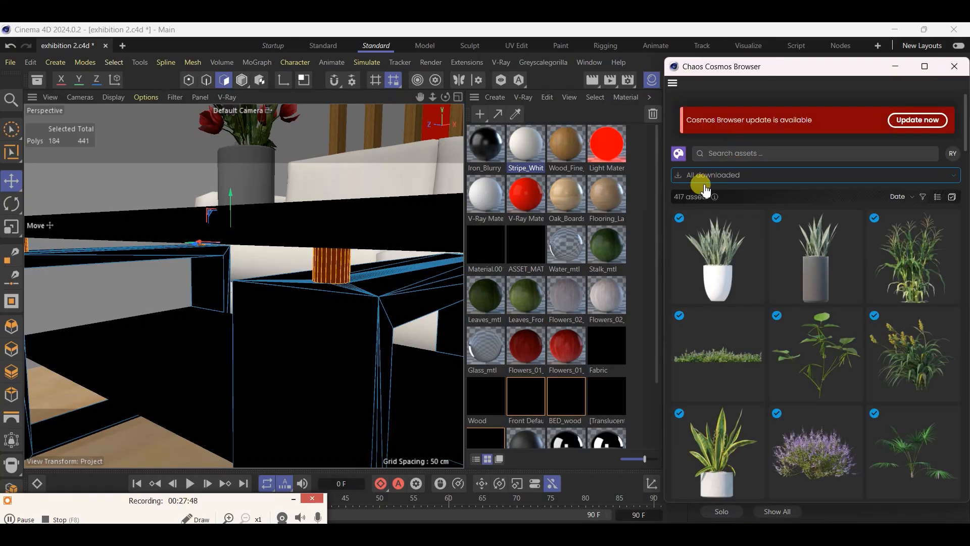
click(704, 186)
click(680, 233)
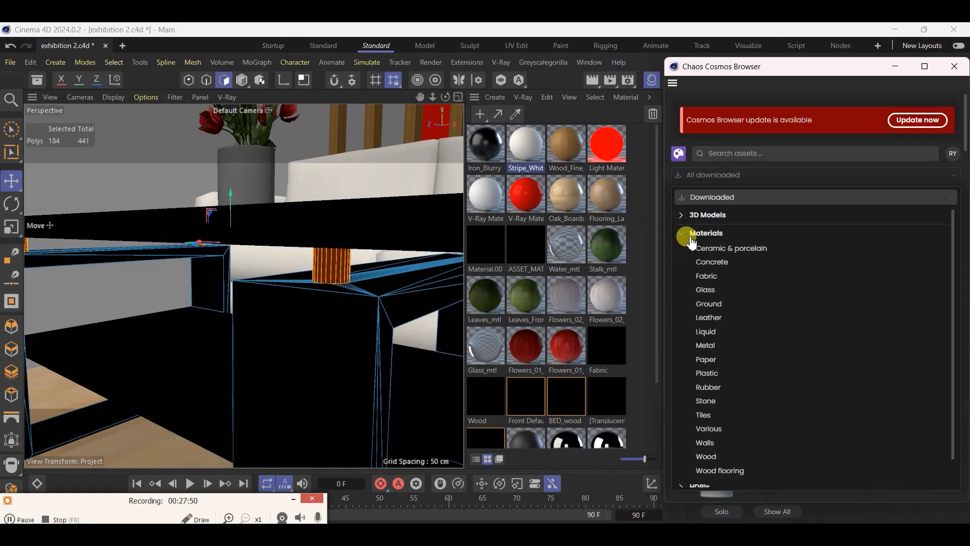
click(708, 387)
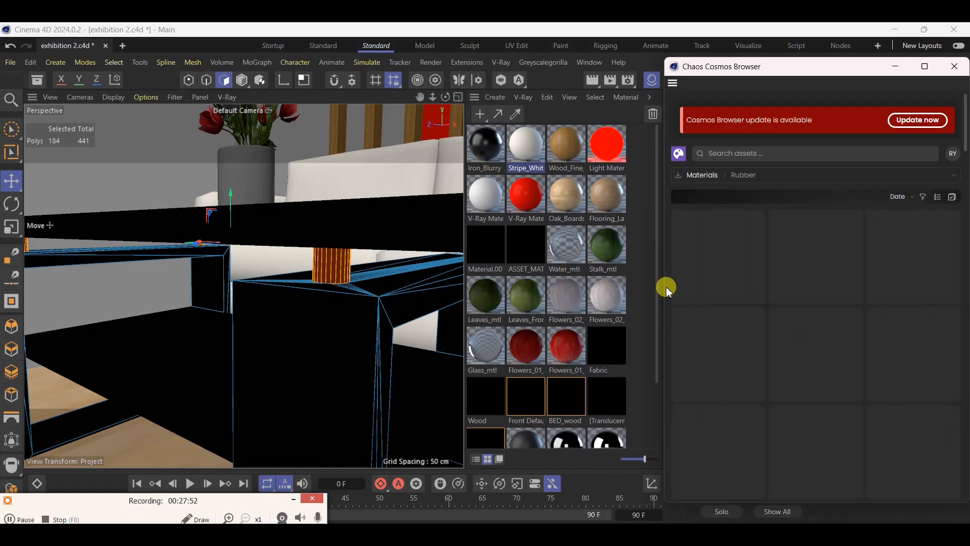
click(722, 259)
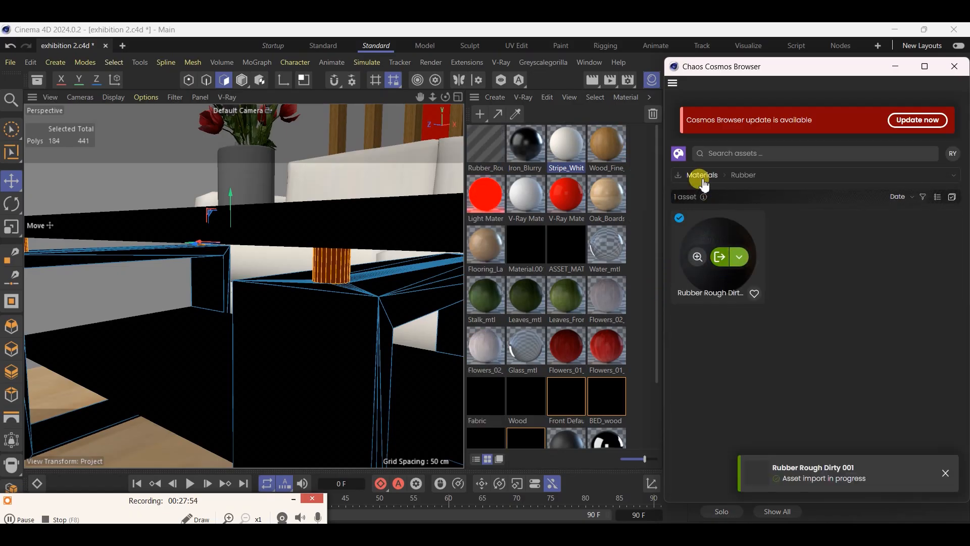
click(686, 183)
click(687, 177)
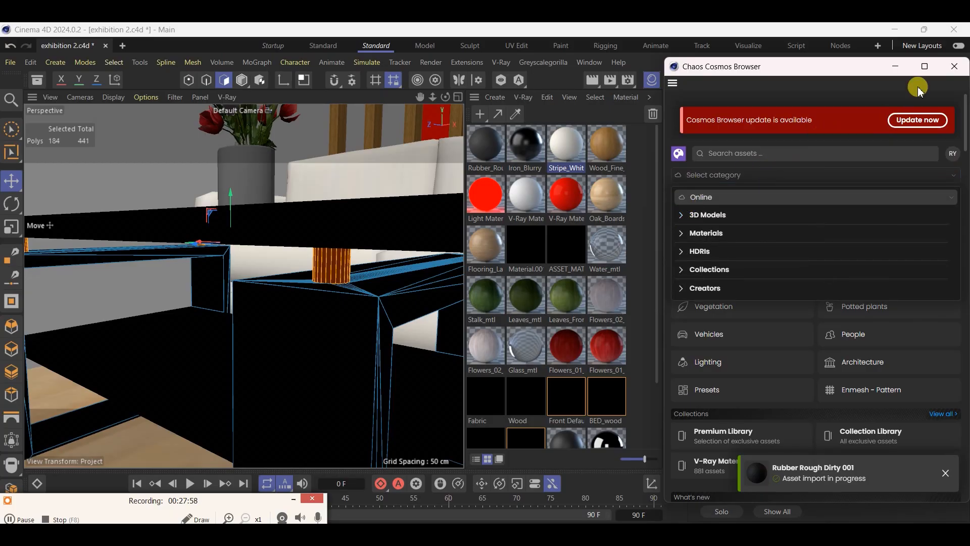
click(958, 65)
Apply the Rubber Rough Dirty material to the table frame's chrome Glaze1 polygons and Iron_Blurry to its BED_wood polygons
drag(484, 150, 849, 167)
click(855, 161)
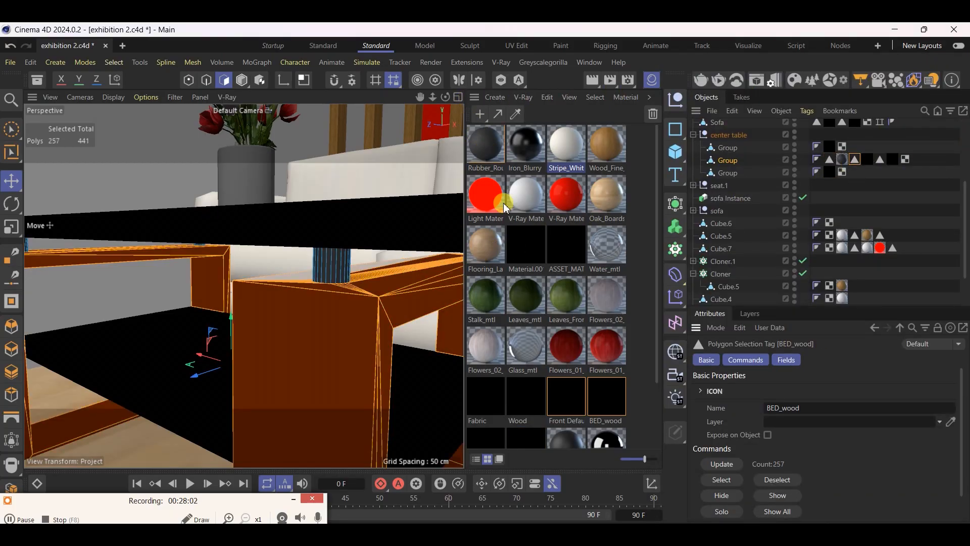
drag(530, 162, 869, 160)
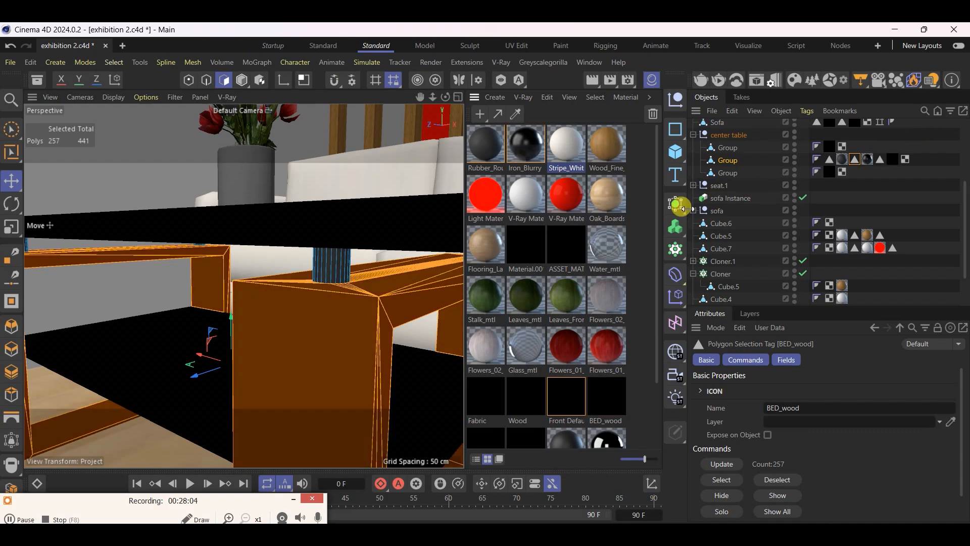
alt+drag(325, 327, 335, 371)
alt+drag(395, 302, 272, 342)
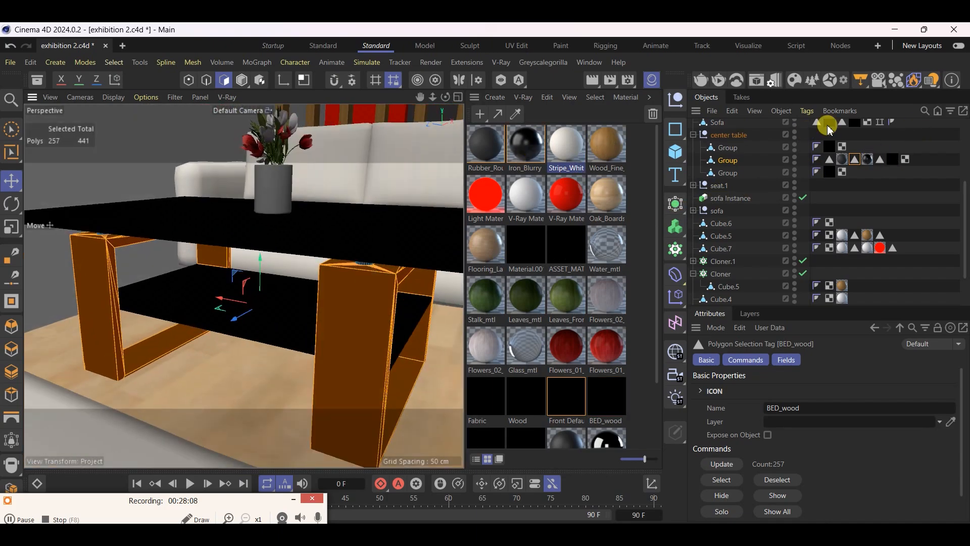
Check the table frame's Front Default polygon selection and replace its material with Iron_Blurry
double_click(879, 161)
scroll(96, 323, down, 4)
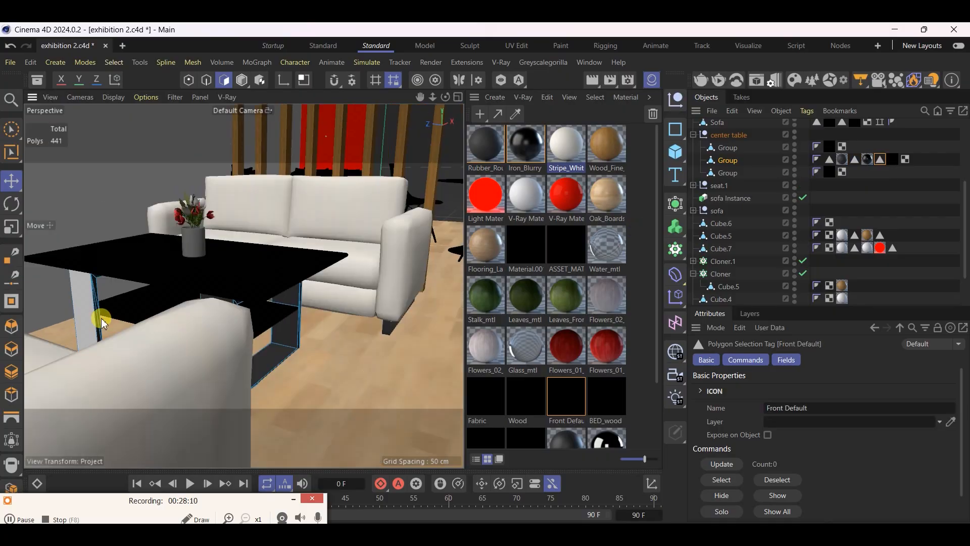
scroll(304, 296, up, 5)
alt+drag(279, 299, 211, 261)
click(725, 144)
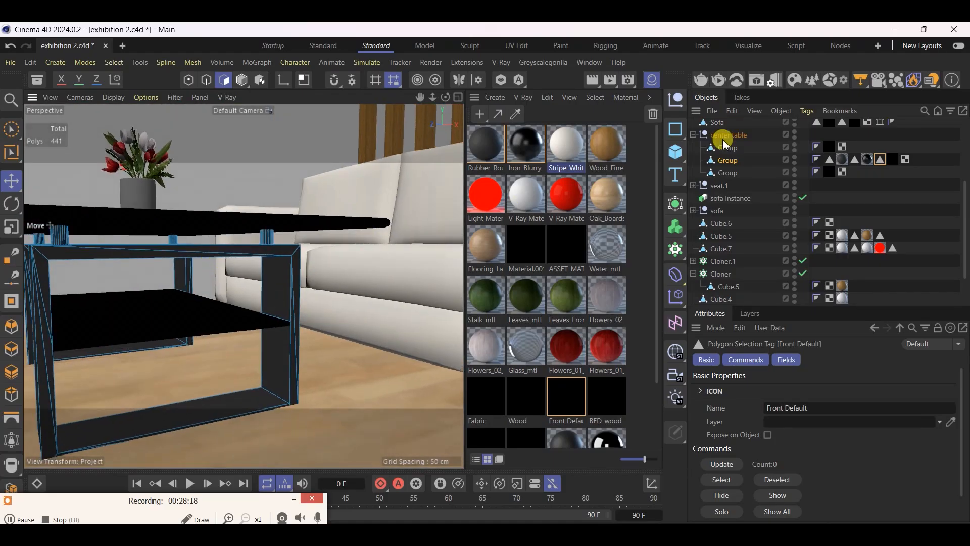
drag(525, 144, 891, 160)
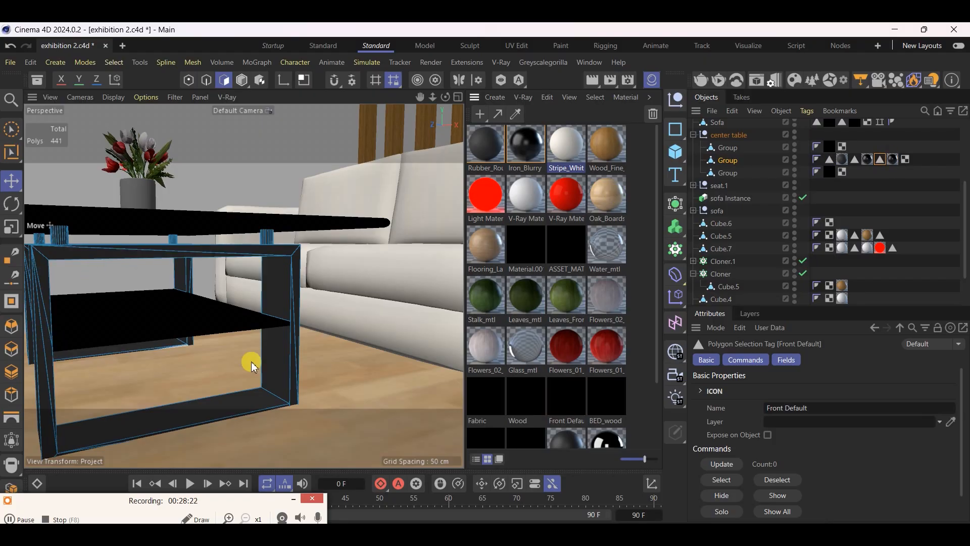
scroll(371, 388, down, 3)
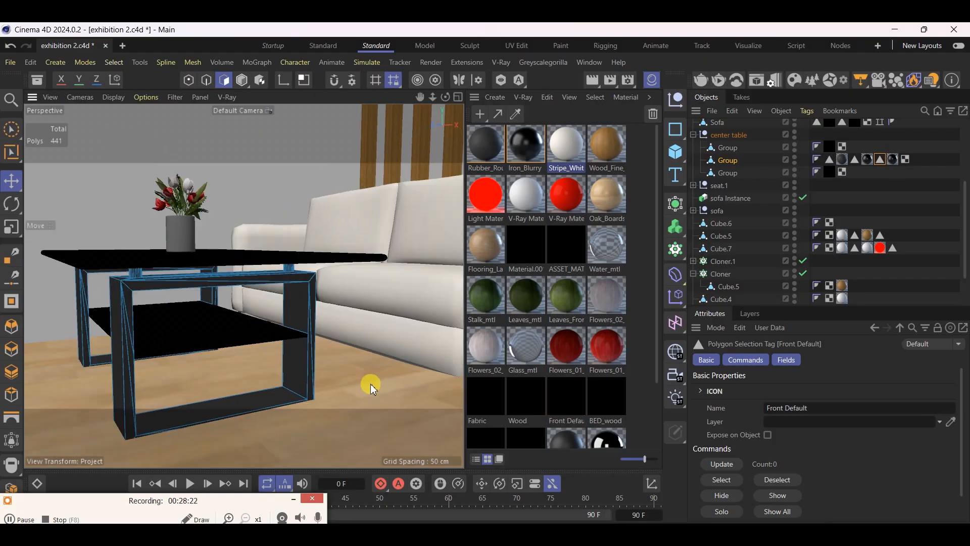
Select the center table's lower shelf object, switch to Model mode and save the project
click(728, 148)
alt+drag(127, 272, 168, 284)
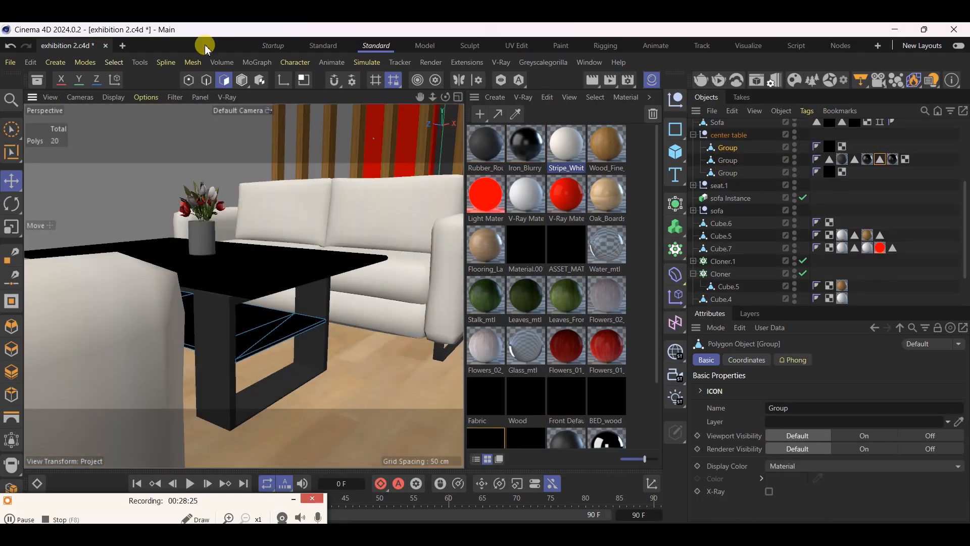
click(241, 80)
scroll(299, 327, up, 4)
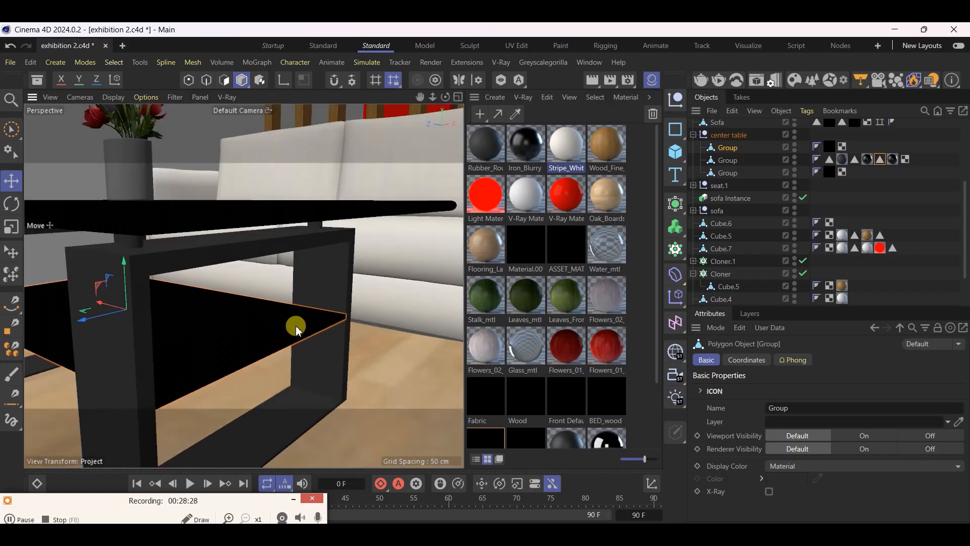
alt+drag(267, 412, 418, 231)
key(ctrl+s)
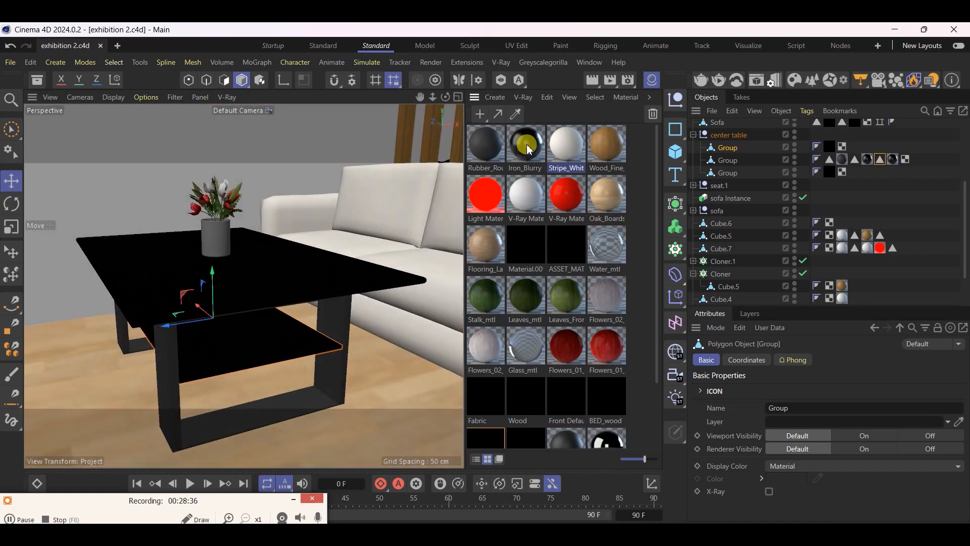
Create a new V-Ray material and import PVC Black Glossy 001 from the Plastic materials in Chaos Cosmos
click(523, 101)
click(531, 143)
click(795, 80)
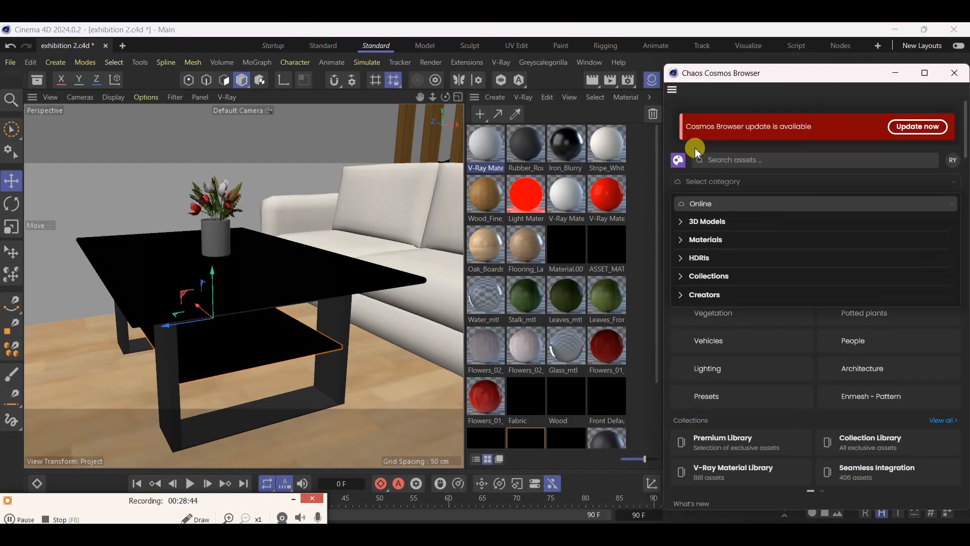
click(690, 240)
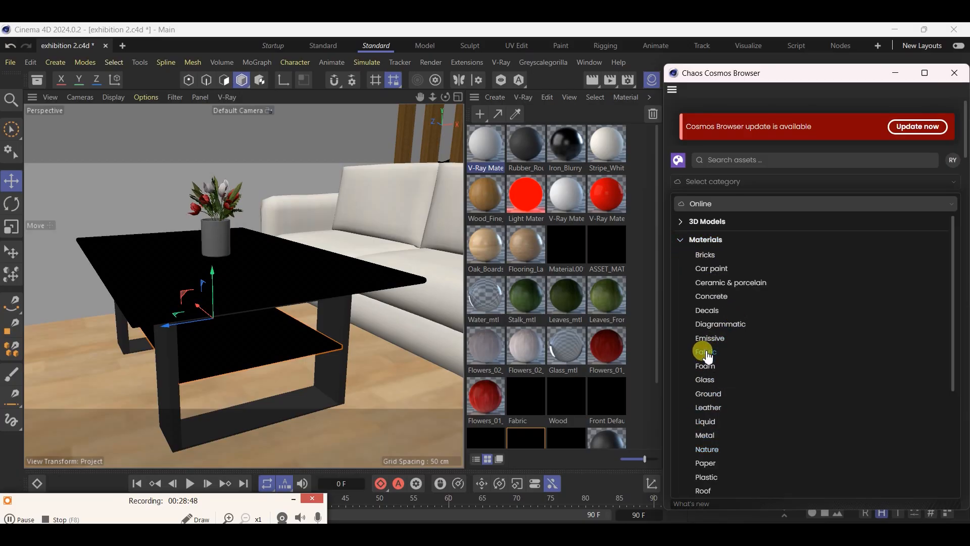
scroll(707, 344, down, 3)
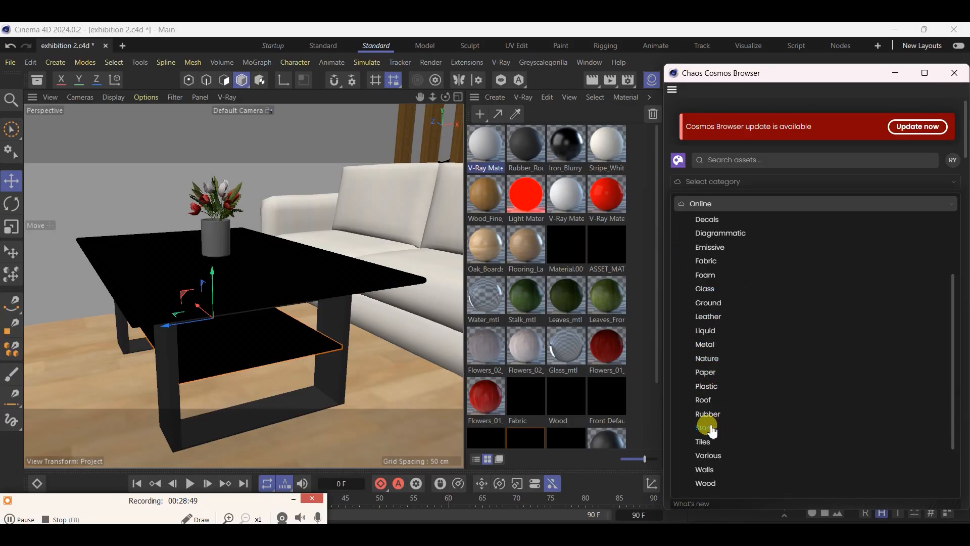
click(706, 385)
scroll(768, 328, down, 5)
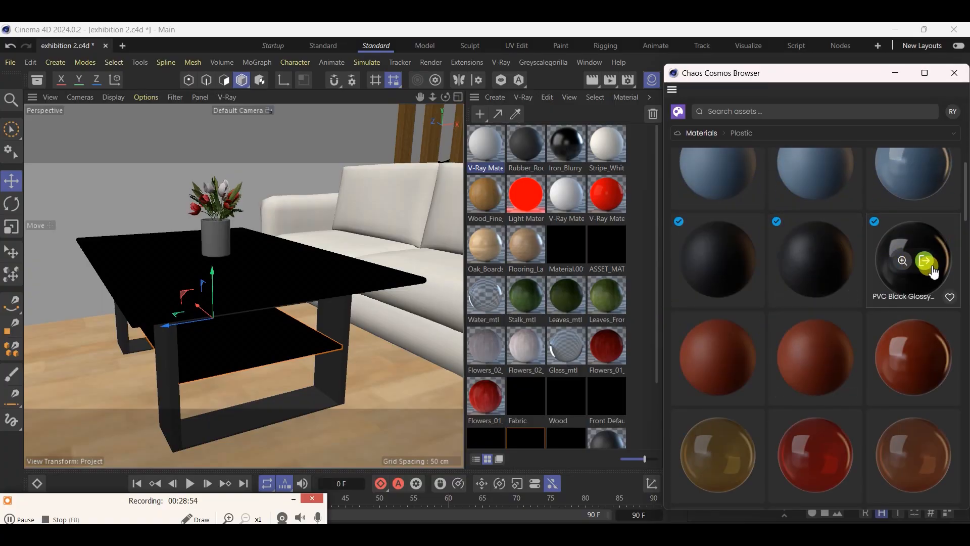
click(926, 263)
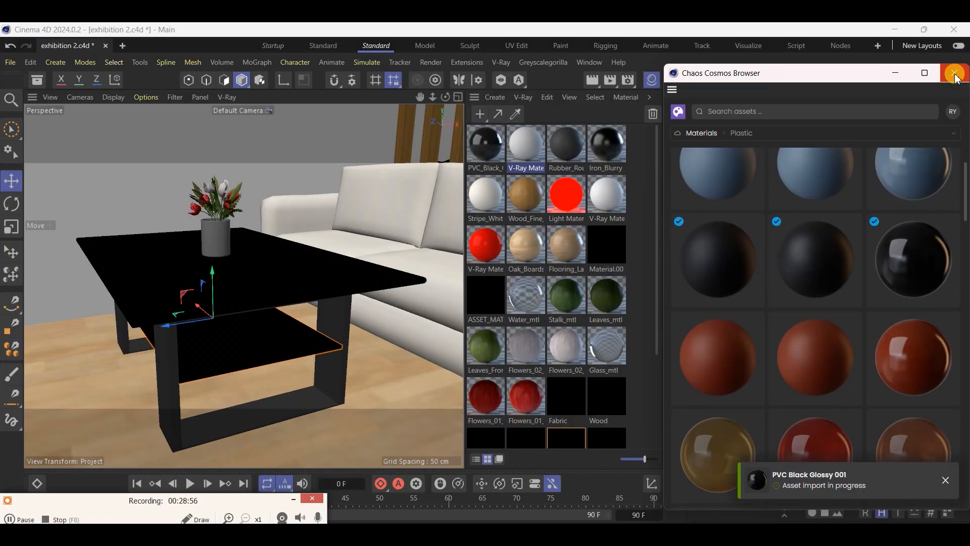
Select the center table's top and import Glass Thin Clear 001 from the Glass materials in Chaos Cosmos
scroll(747, 256, up, 5)
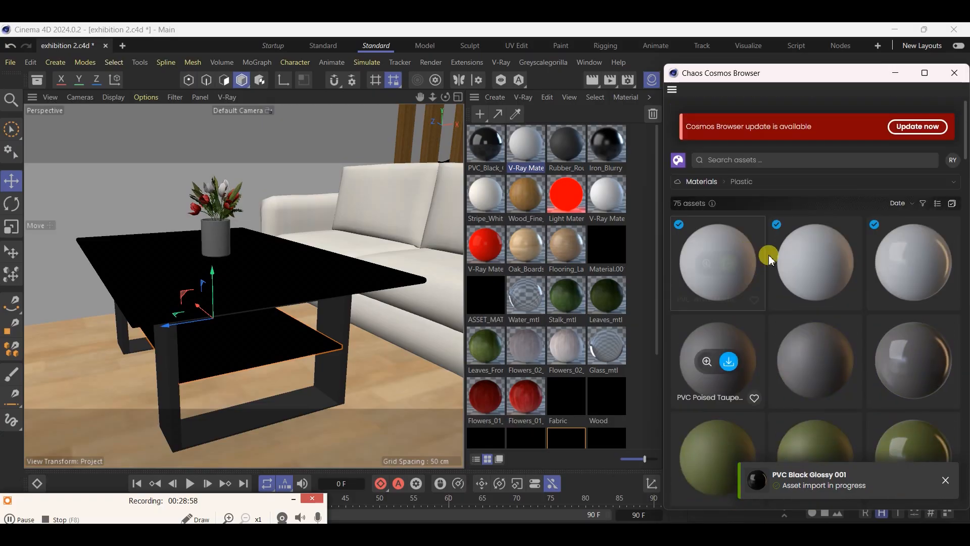
scroll(854, 303, down, 5)
scroll(858, 305, down, 5)
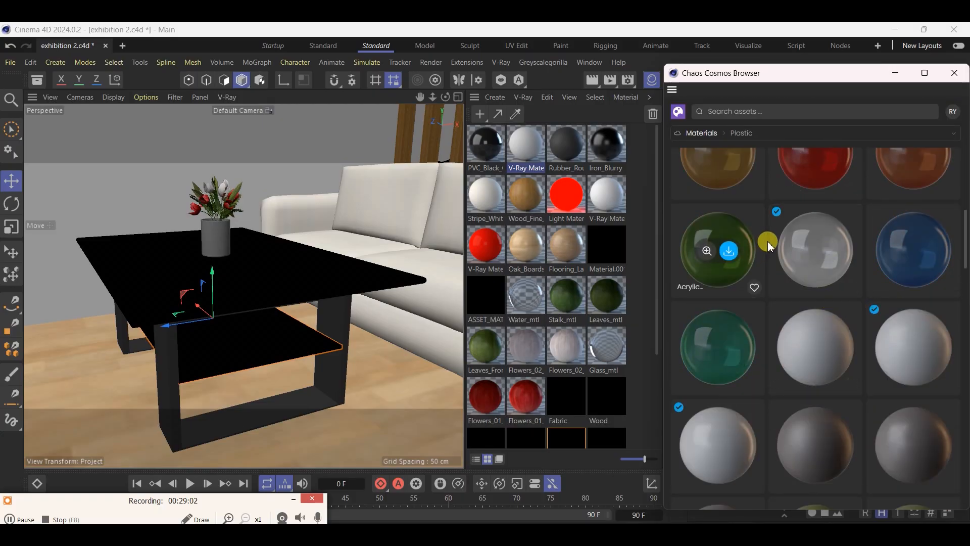
scroll(758, 304, up, 5)
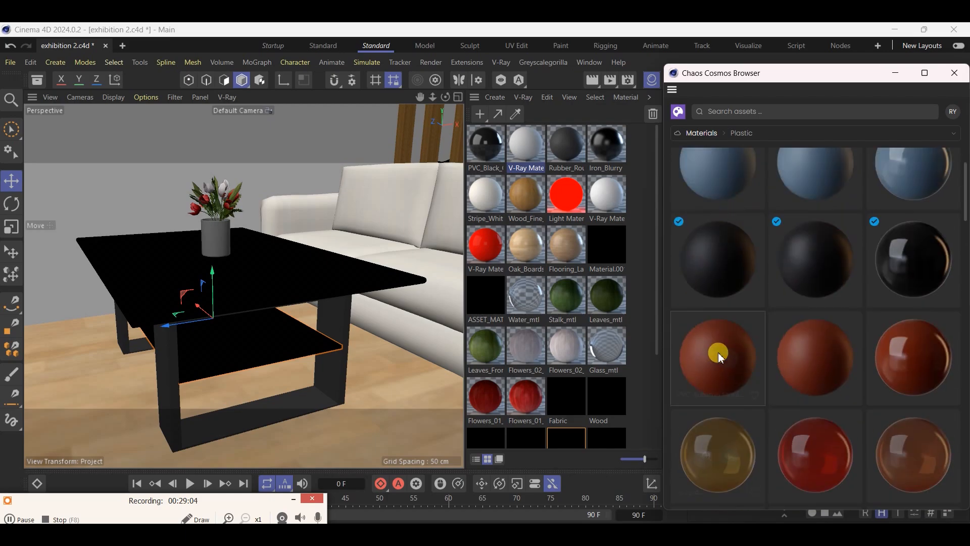
scroll(723, 303, up, 8)
click(691, 185)
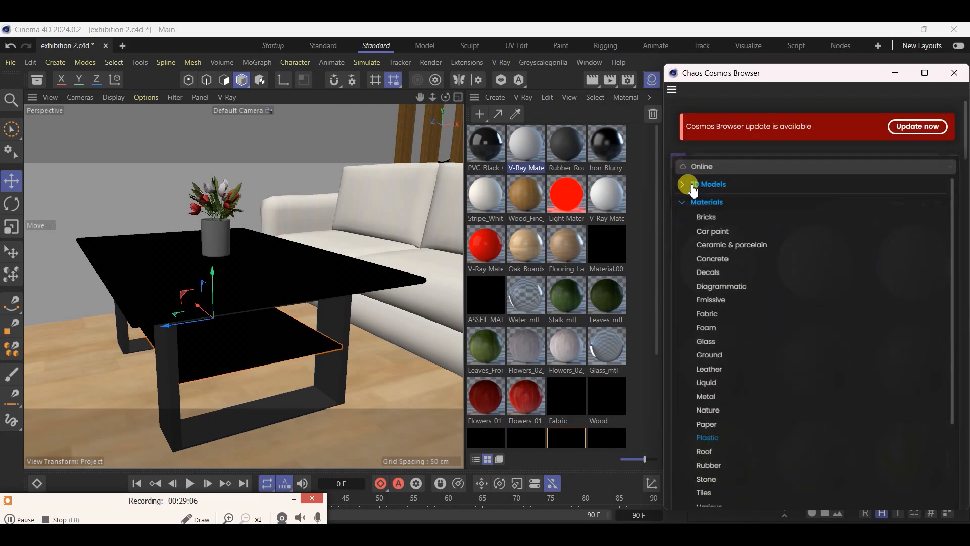
click(283, 284)
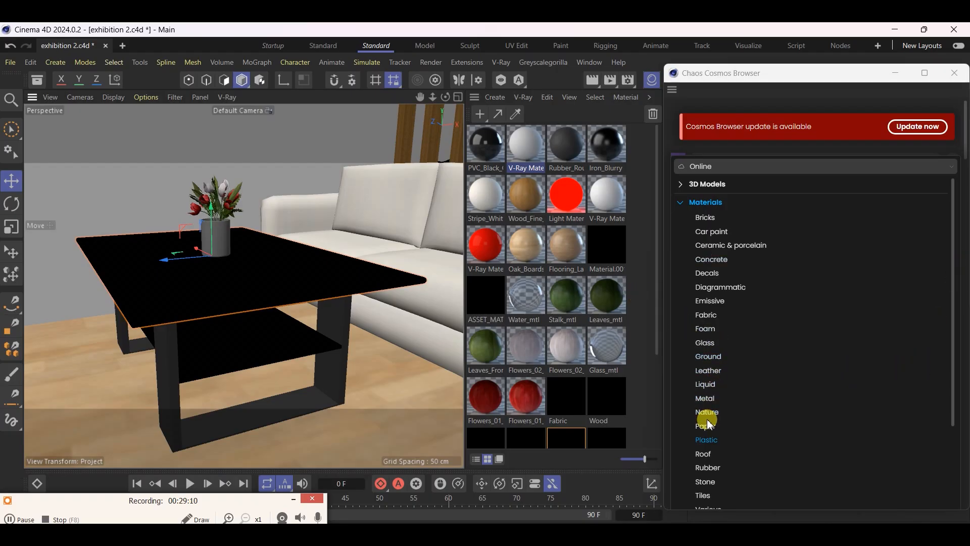
click(706, 343)
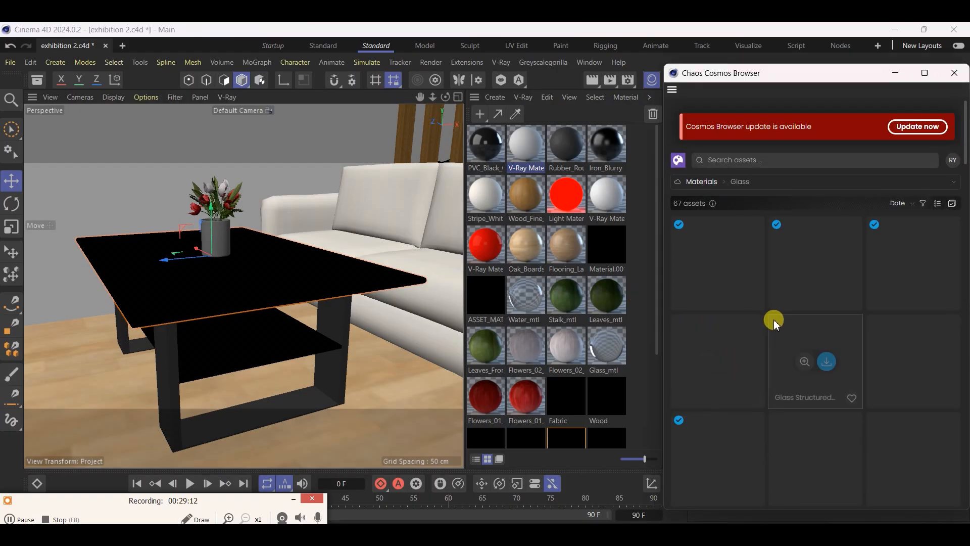
mouse_move(819, 275)
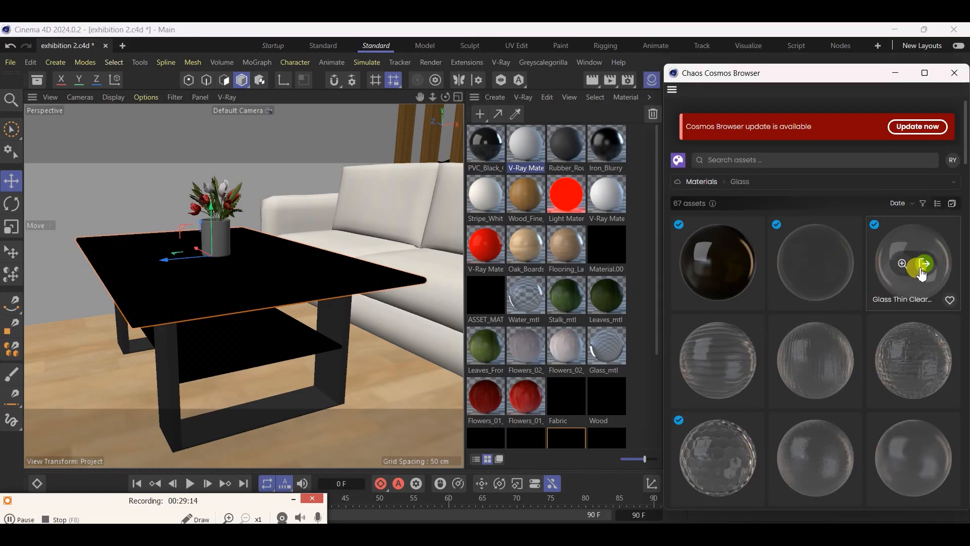
click(923, 265)
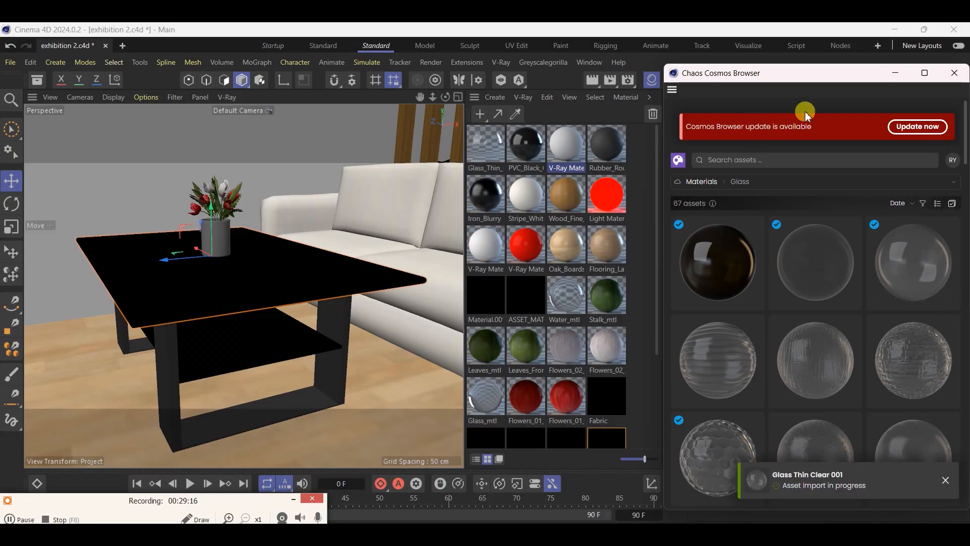
click(953, 73)
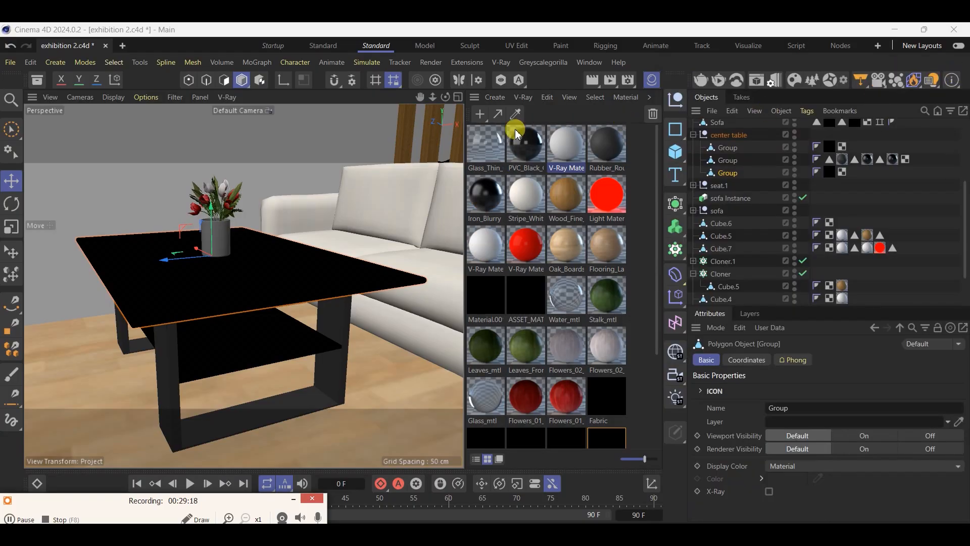
Apply PVC Black Glossy to the center table's lower shelf and Glass Thin Clear to its tabletop, and save the project
click(287, 346)
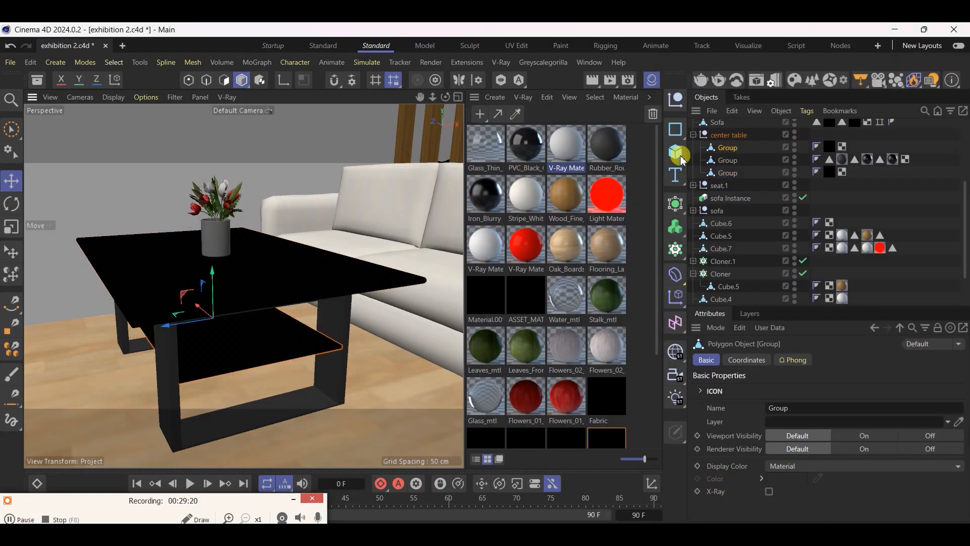
drag(543, 152, 830, 151)
click(294, 295)
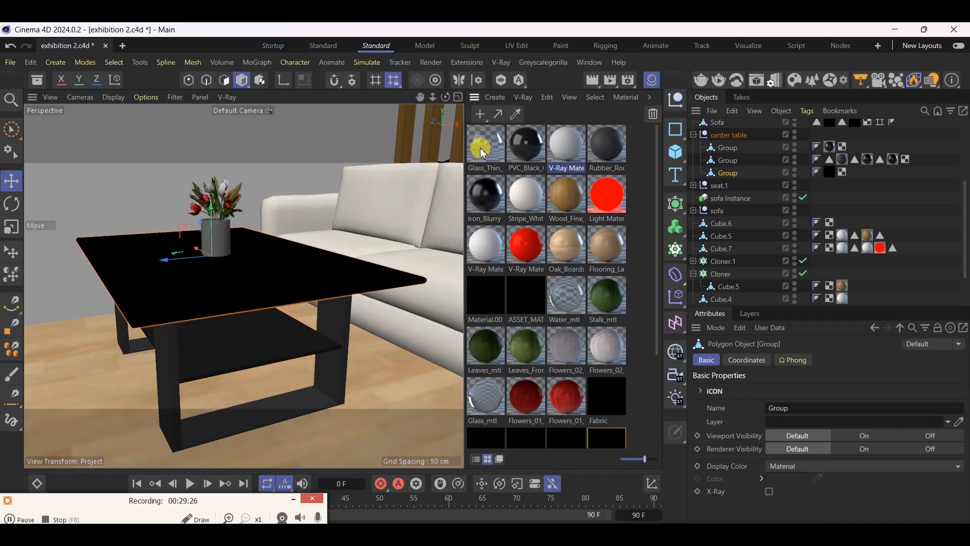
drag(862, 186, 831, 178)
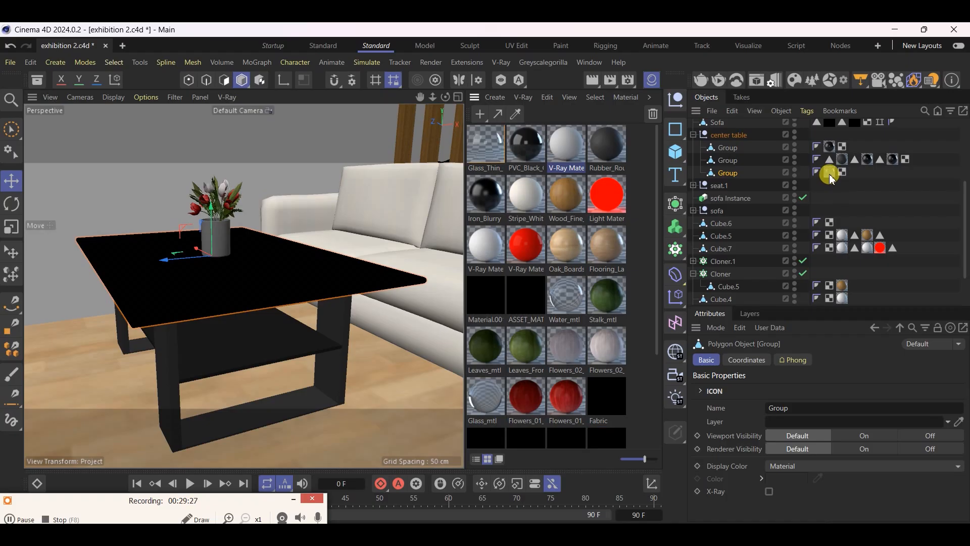
click(648, 81)
key(ctrl+s)
Nest the Vase 193 006 asset under the center table null so the table's instance includes the vase
alt+drag(352, 274, 256, 279)
scroll(436, 307, down, 7)
scroll(255, 279, down, 2)
scroll(254, 279, down, 5)
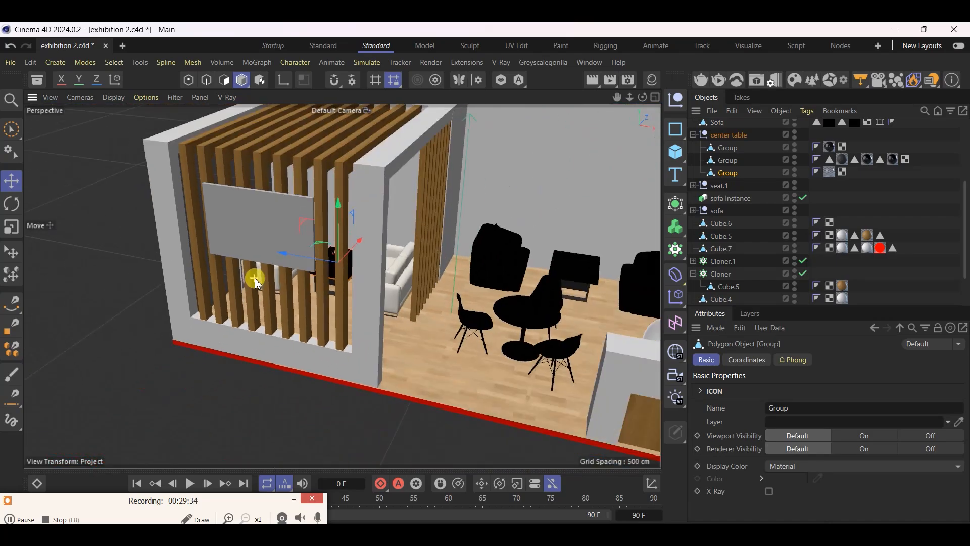
scroll(498, 267, up, 7)
scroll(500, 267, up, 4)
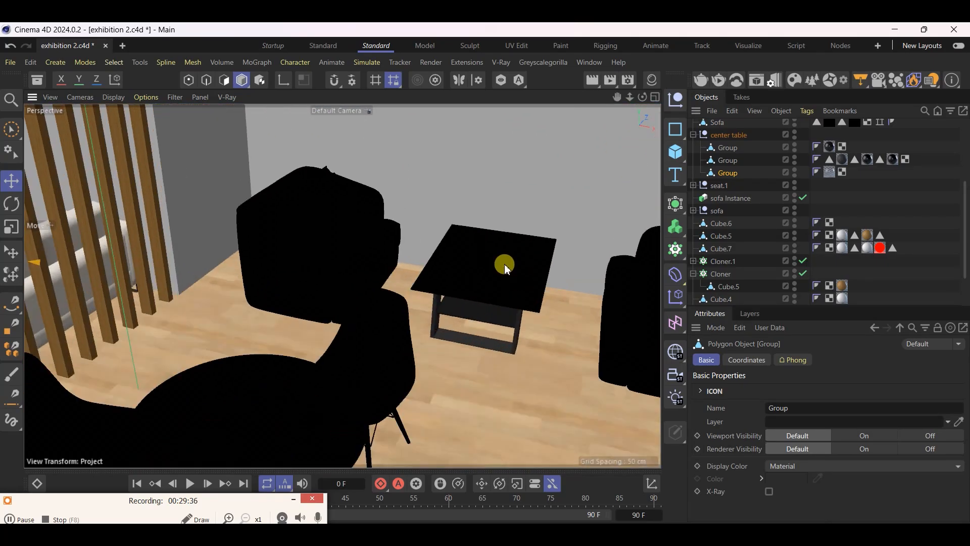
click(504, 263)
scroll(616, 354, down, 5)
scroll(357, 349, up, 5)
click(179, 260)
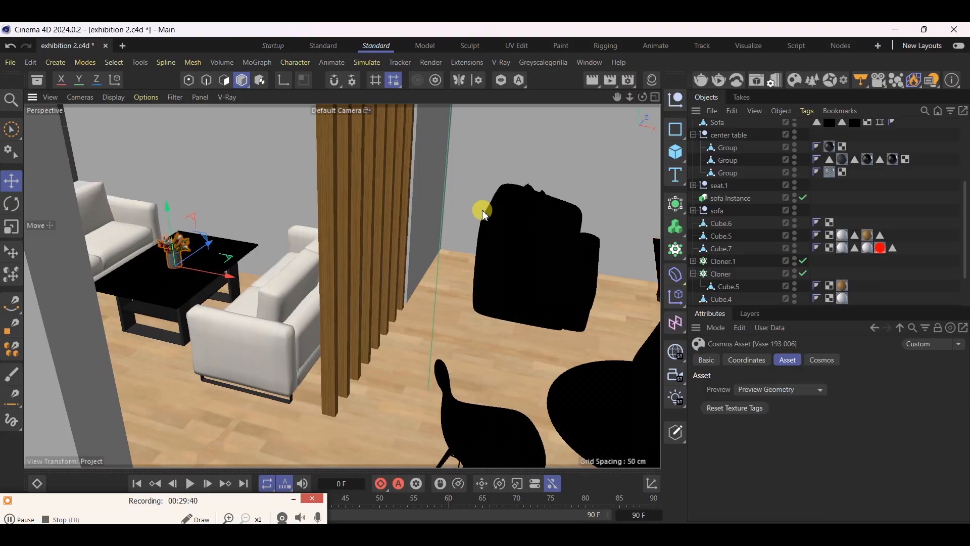
scroll(742, 179, up, 3)
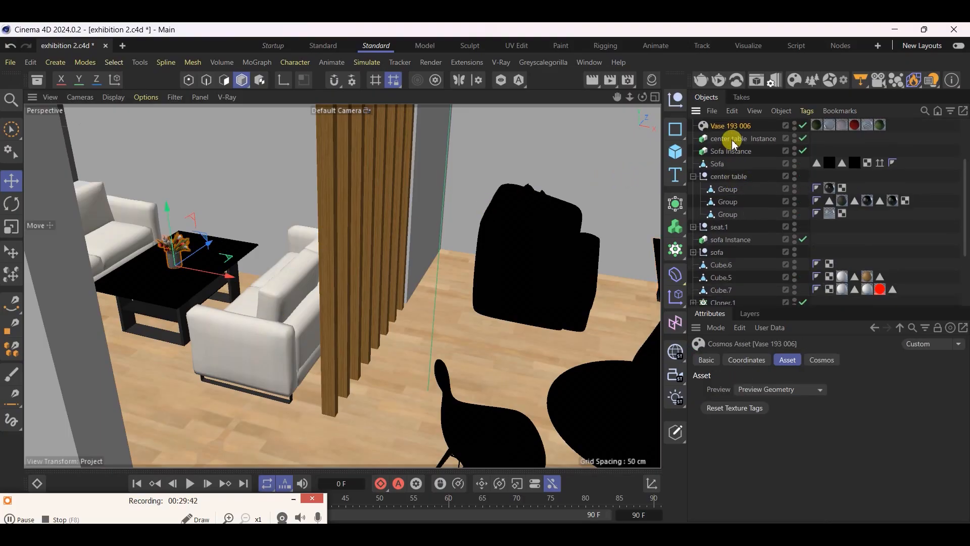
drag(729, 127, 730, 187)
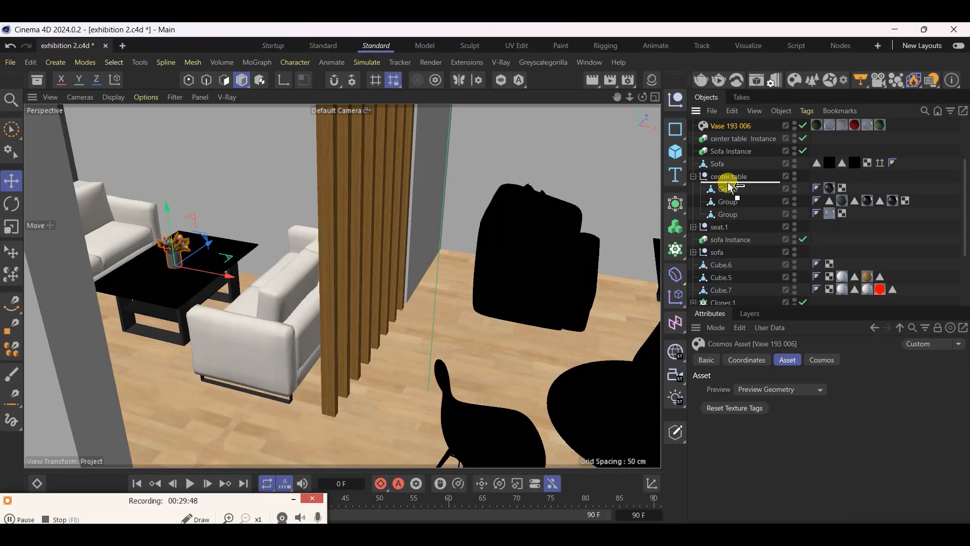
drag(730, 187, 730, 136)
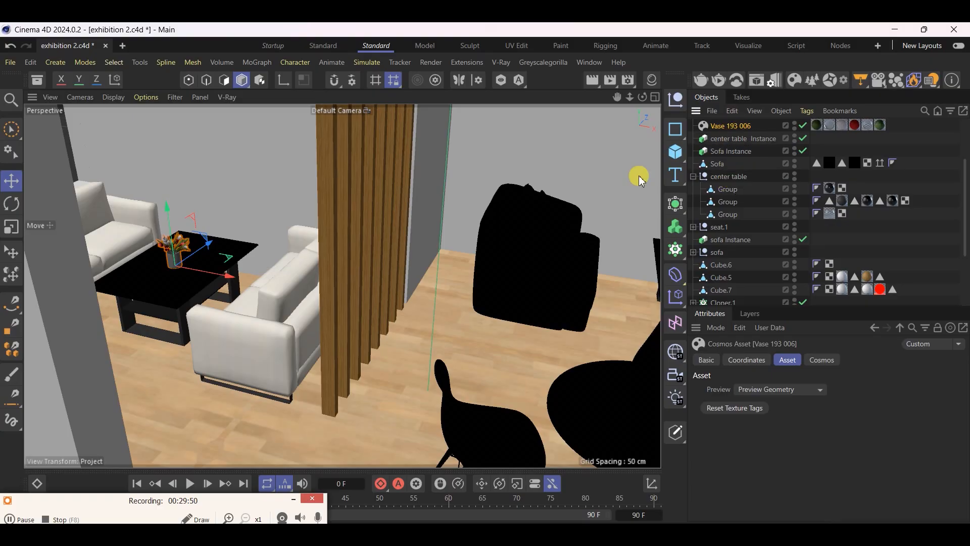
scroll(187, 362, down, 2)
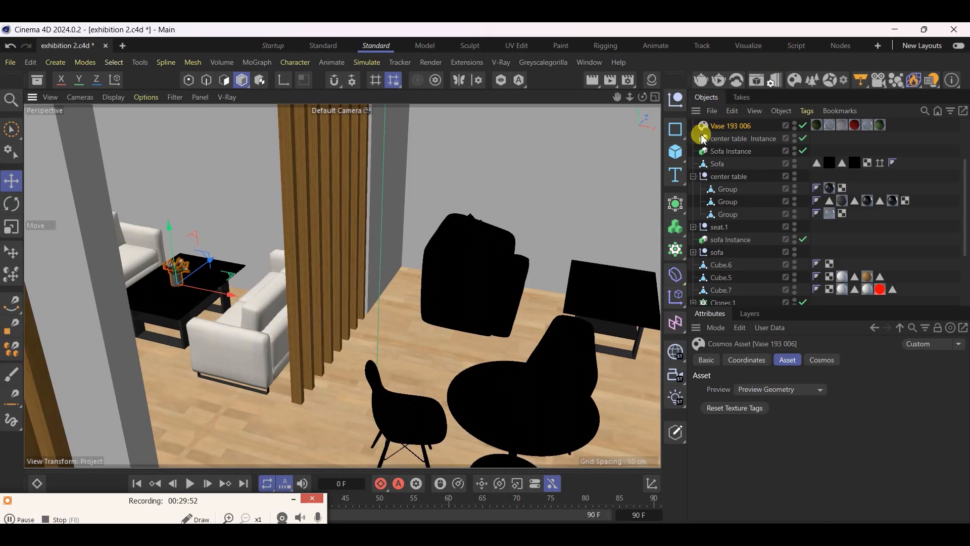
drag(729, 130, 731, 188)
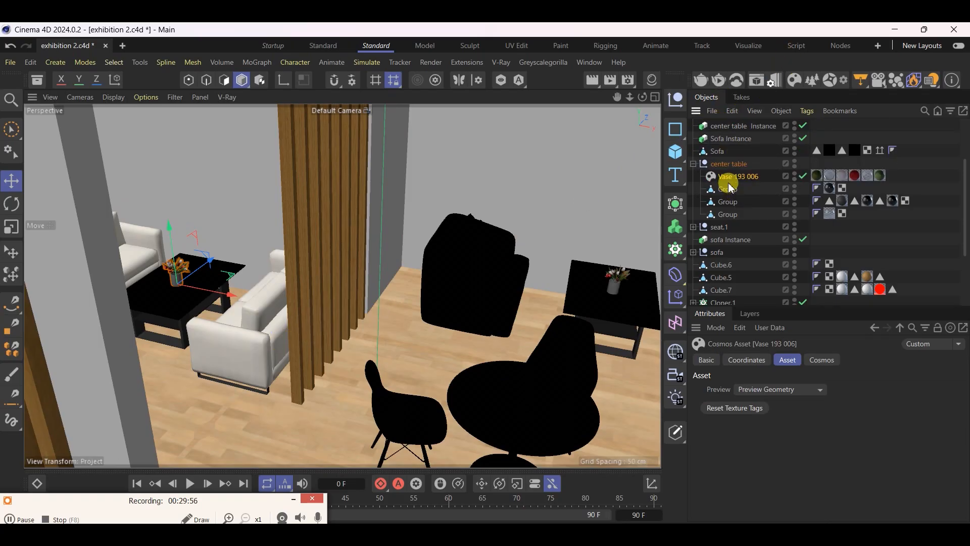
click(694, 164)
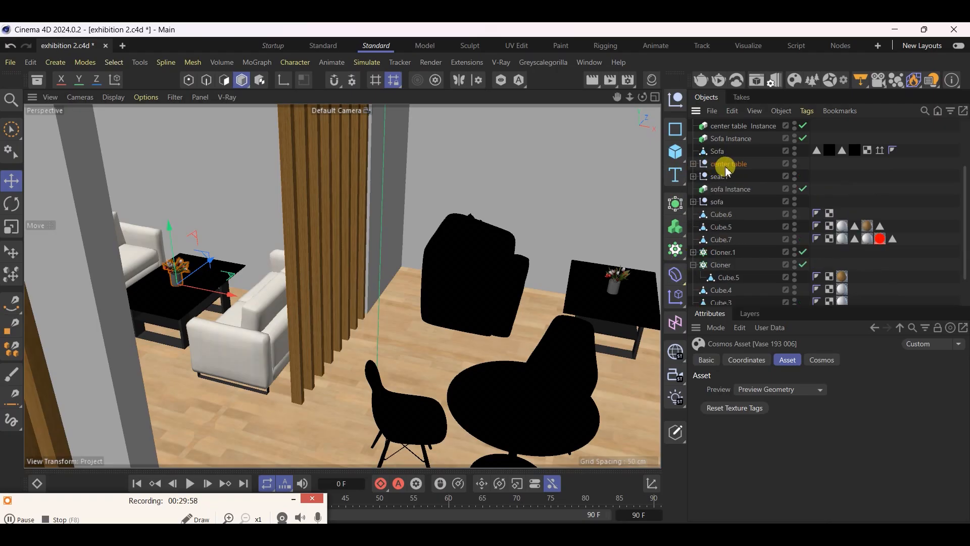
Check the center table and its instance, review the seating area from several angles and save the project
click(596, 264)
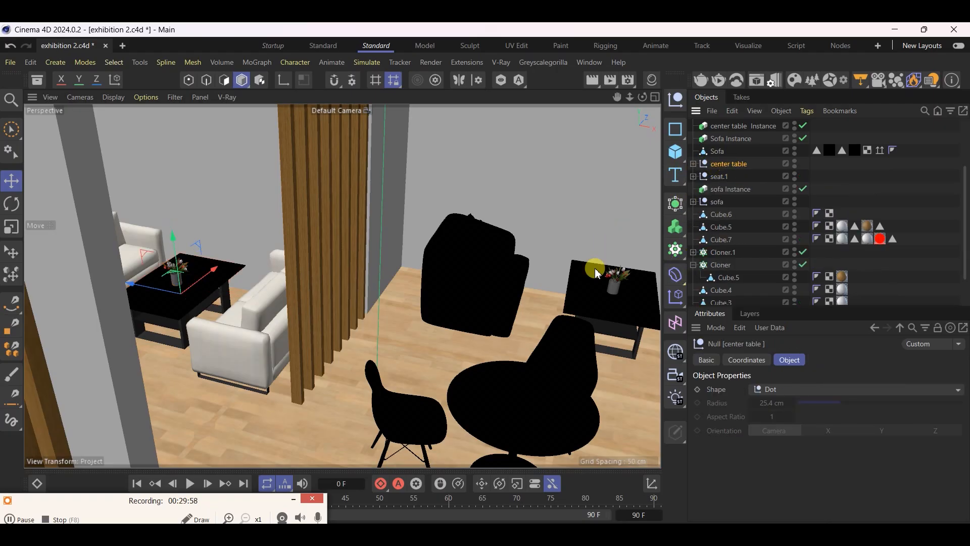
click(165, 312)
key(ctrl+s)
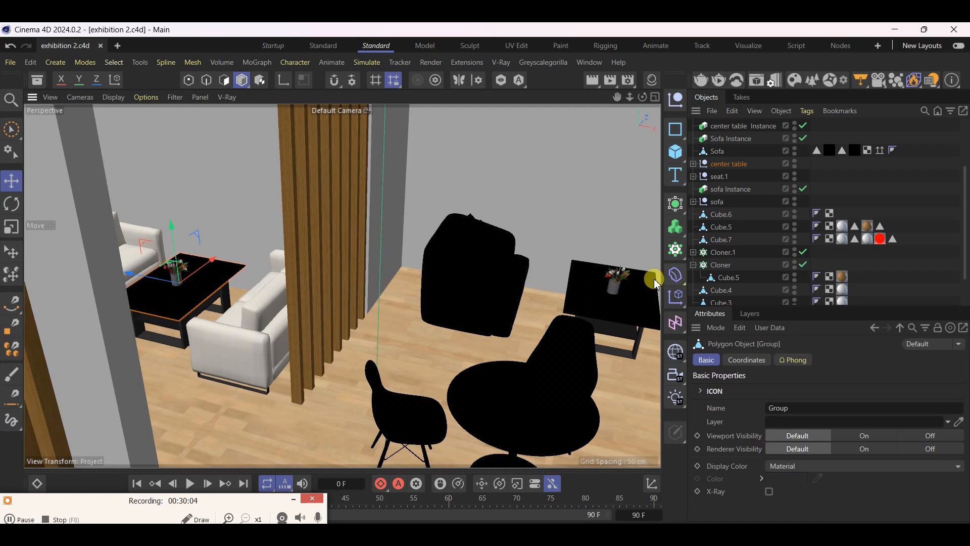
alt+drag(251, 268, 463, 266)
scroll(425, 244, down, 3)
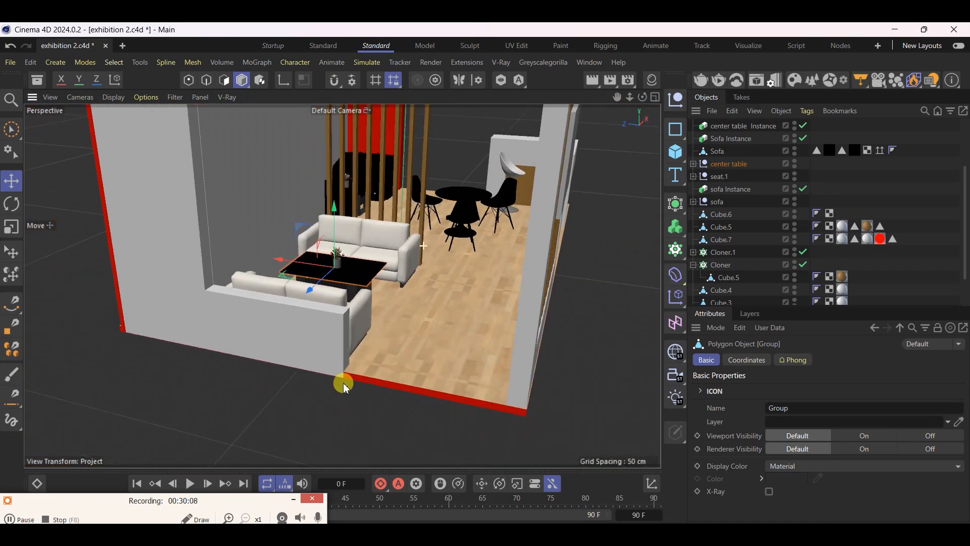
scroll(341, 382, down, 4)
scroll(405, 191, up, 4)
scroll(379, 293, up, 3)
scroll(408, 329, up, 3)
alt+drag(415, 361, 234, 322)
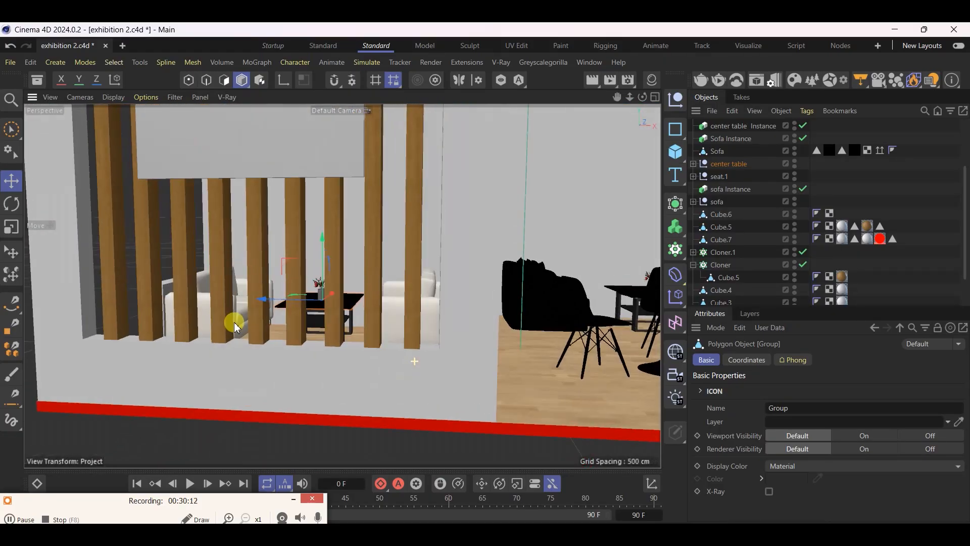
key(ctrl+s)
Select the front wooden slat Cloner and compare the stand with the TDNT reference image
click(369, 218)
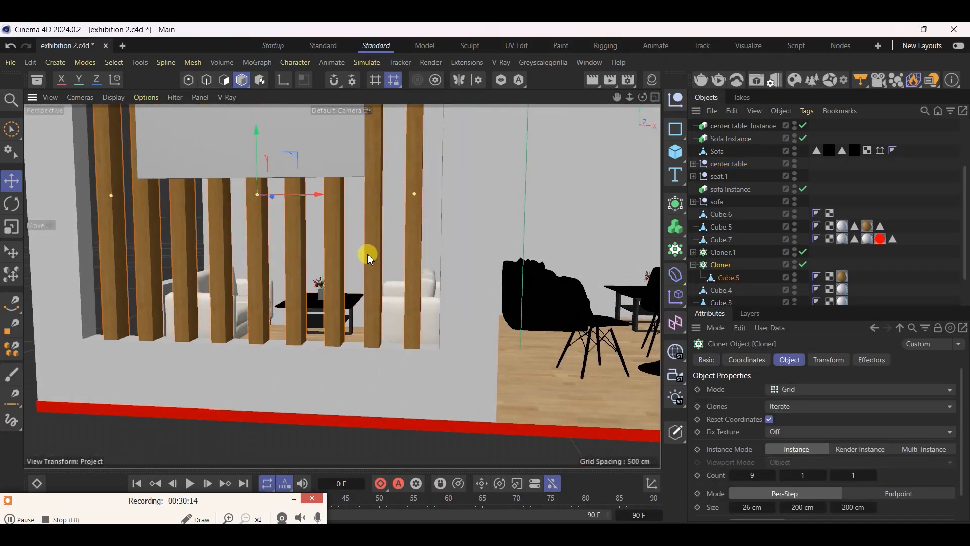
scroll(320, 423, down, 3)
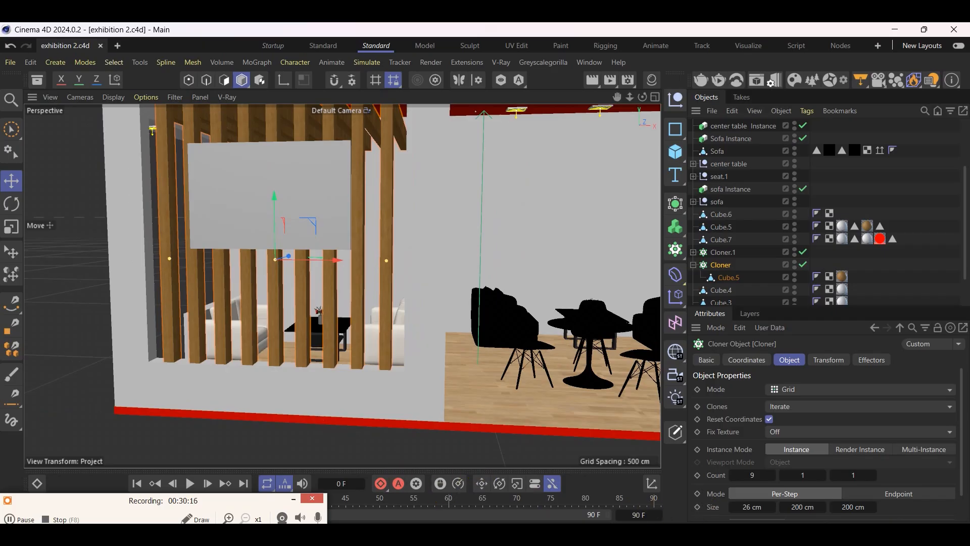
click(683, 537)
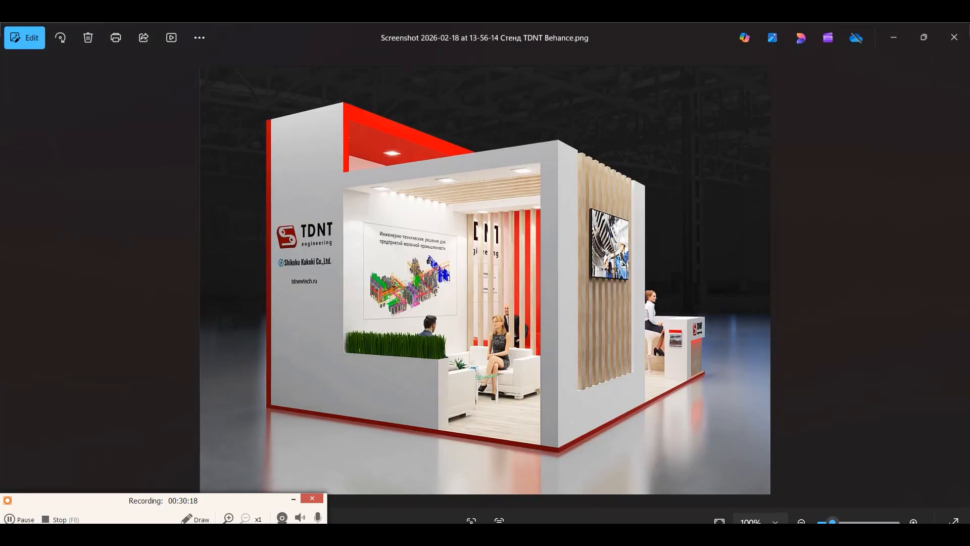
key(alt+Tab)
Switch to the Chaos Cosmos Browser and show the online Wood category of the materials
click(773, 79)
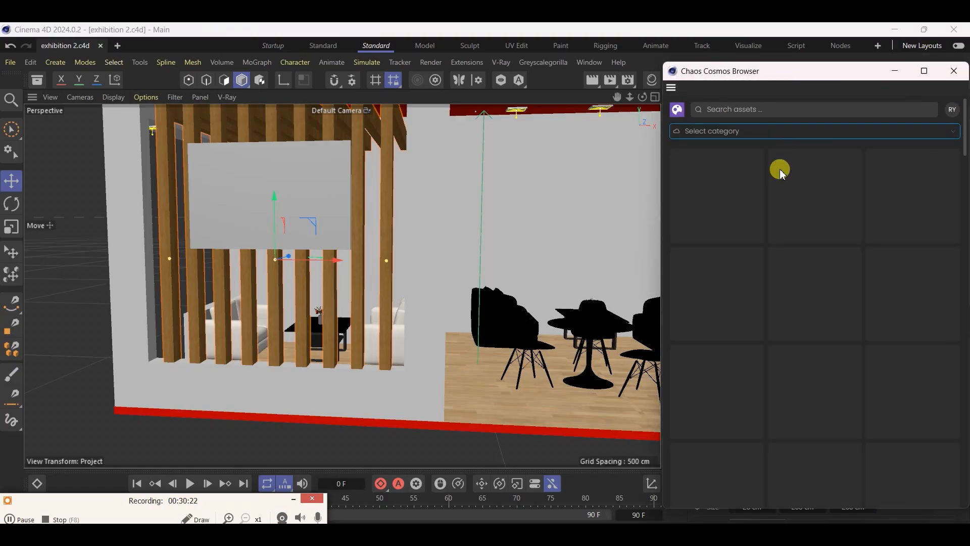
click(690, 180)
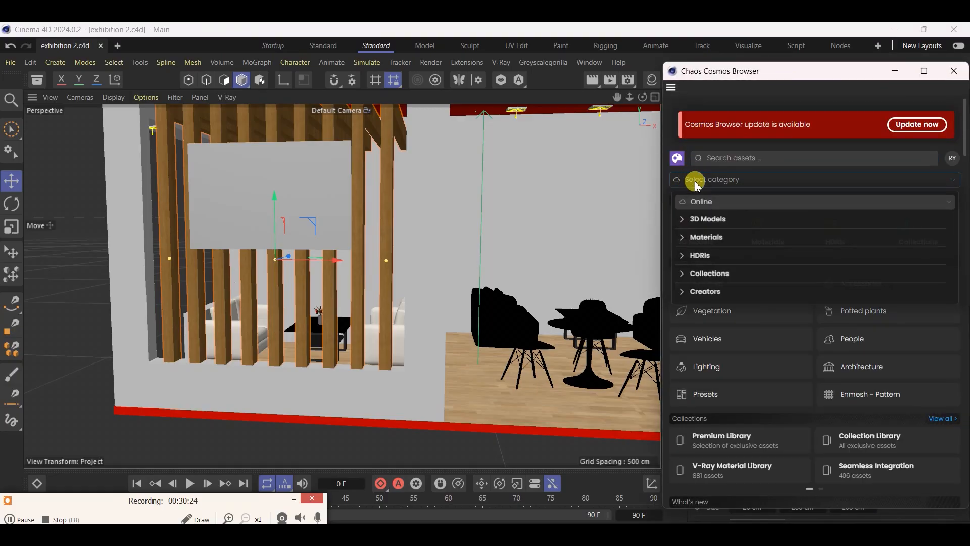
click(677, 244)
scroll(704, 346, down, 5)
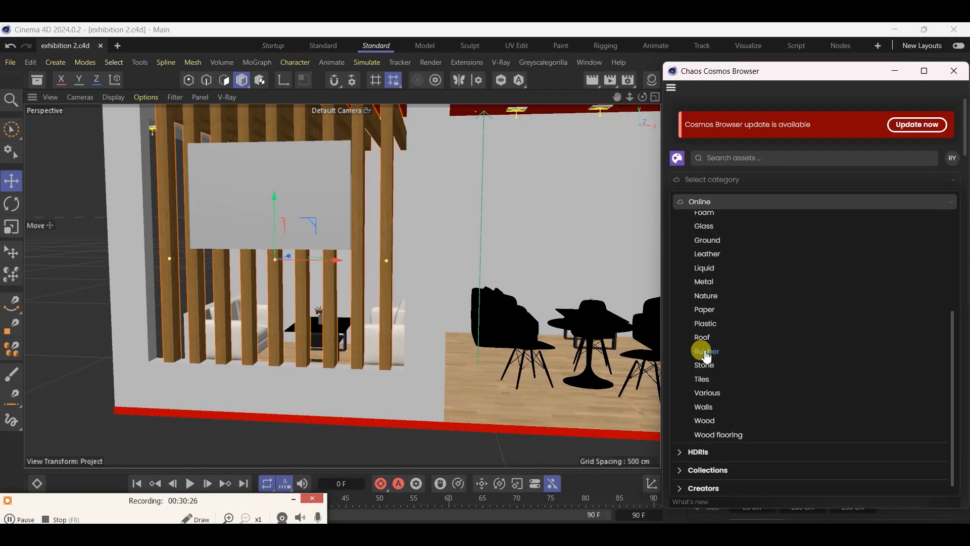
click(704, 415)
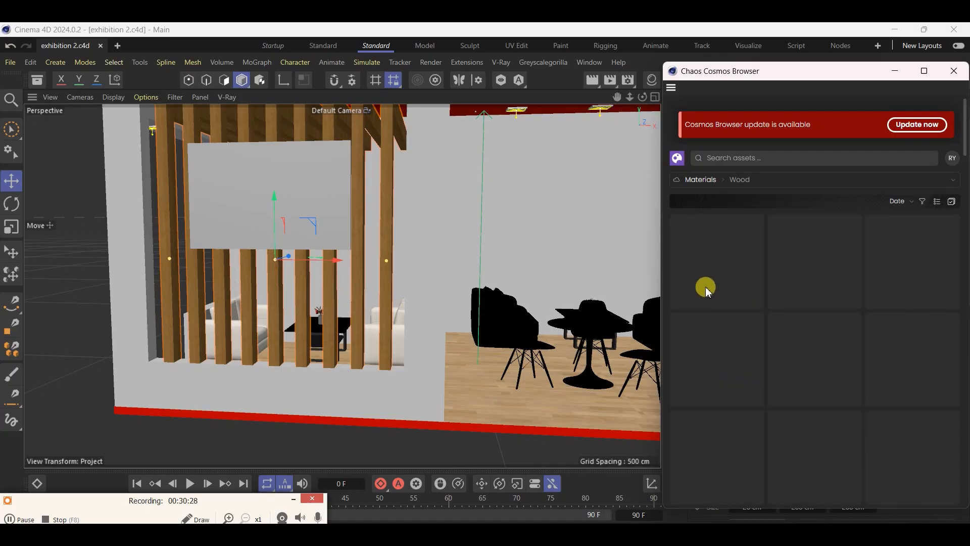
Download the light Pine Semigloss material from the Wood category
scroll(818, 394, down, 3)
scroll(821, 392, down, 2)
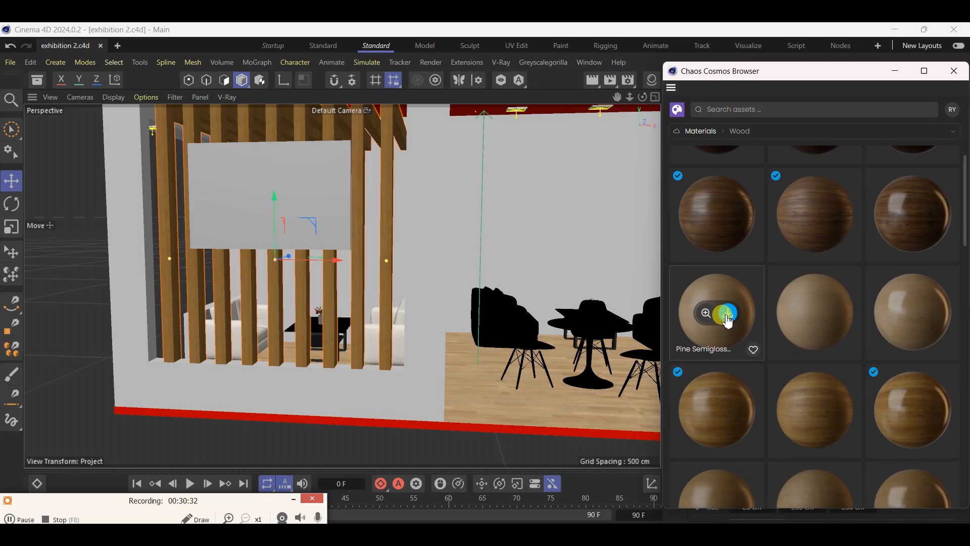
click(726, 313)
Browse the other wood materials, download Wood 13-11 100cm and check the progress of both downloads
scroll(806, 344, down, 3)
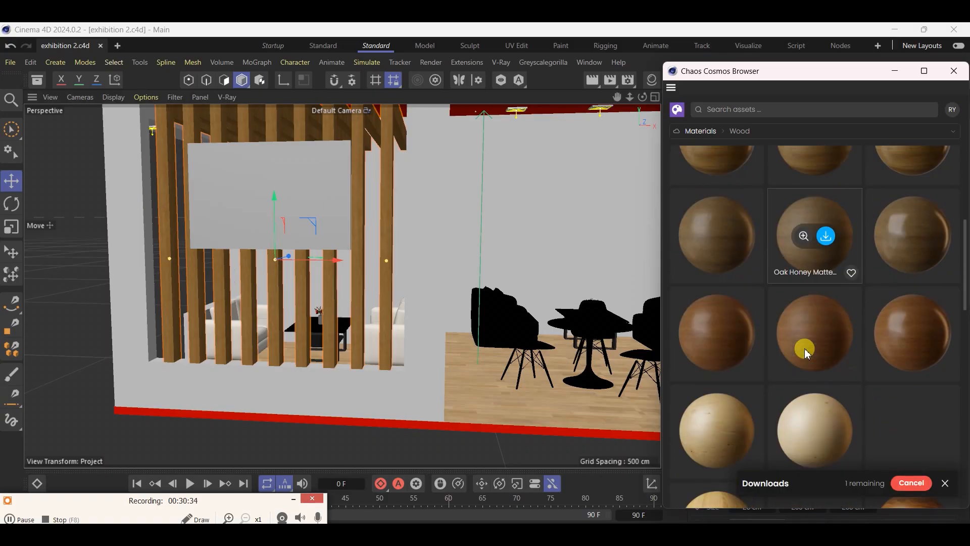
scroll(806, 348, down, 2)
scroll(788, 344, up, 1)
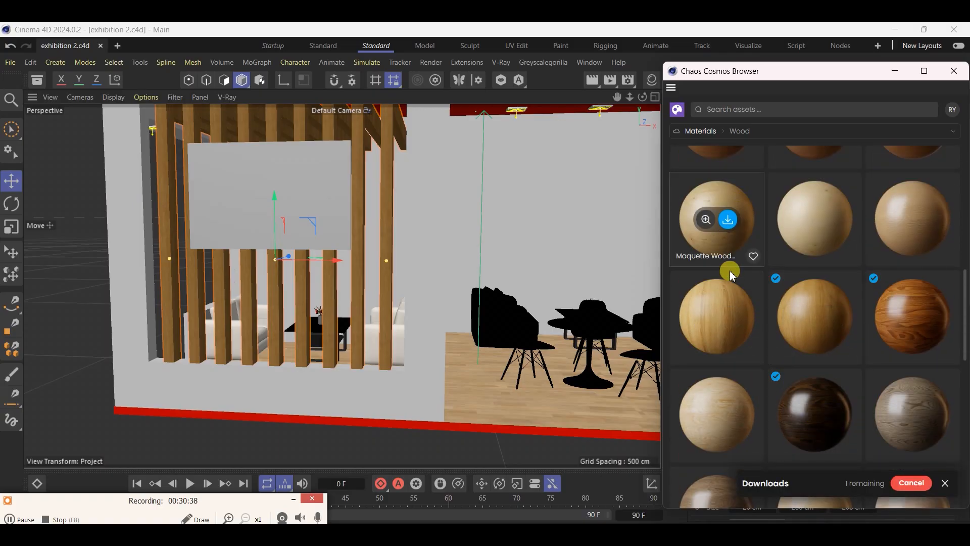
click(728, 318)
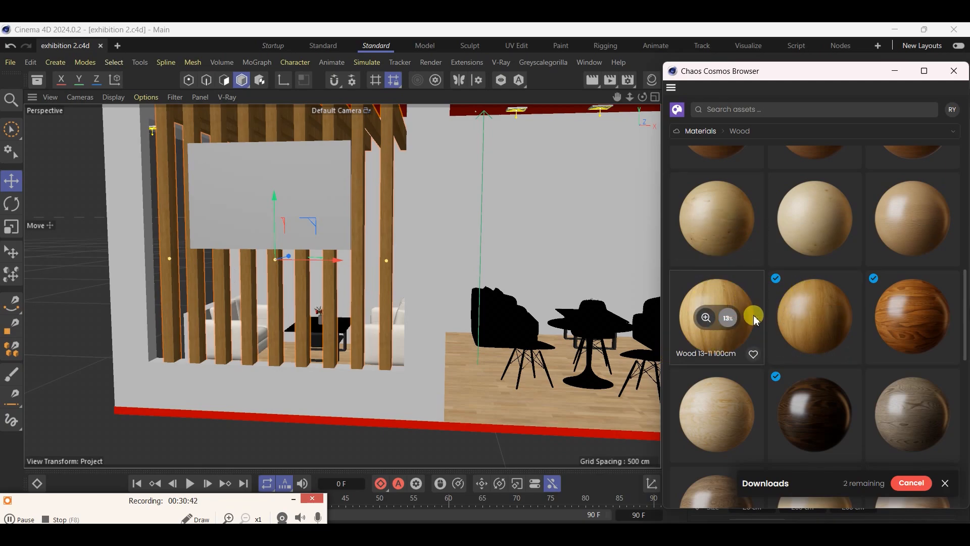
scroll(756, 318, up, 5)
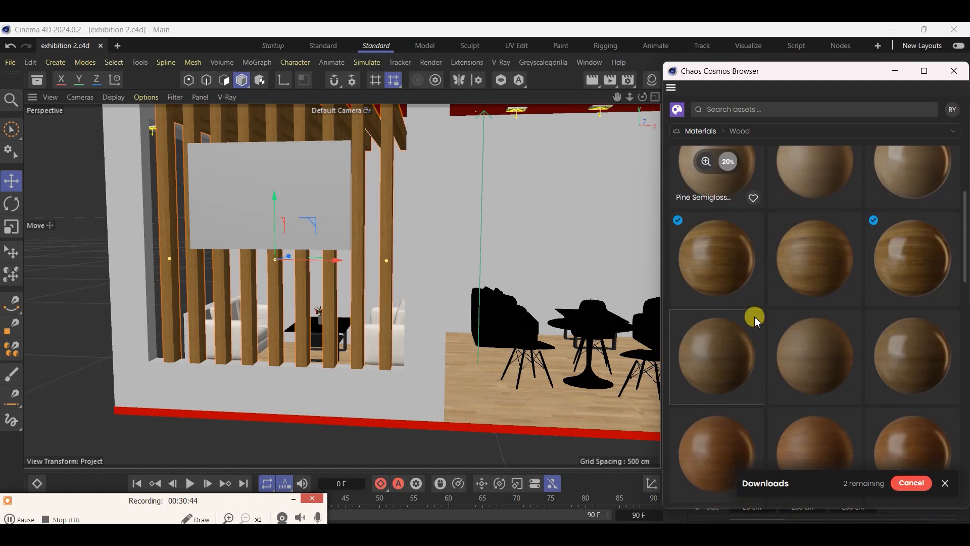
scroll(757, 319, down, 5)
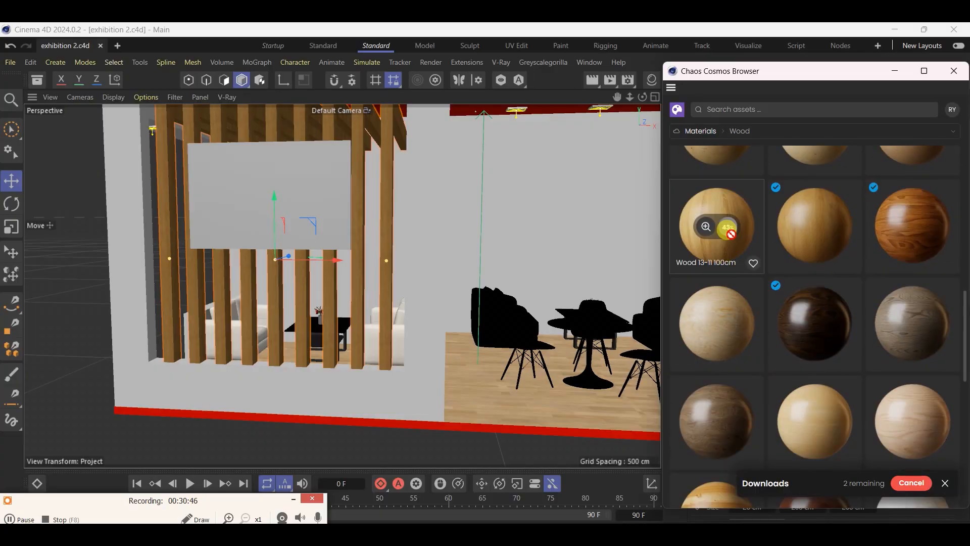
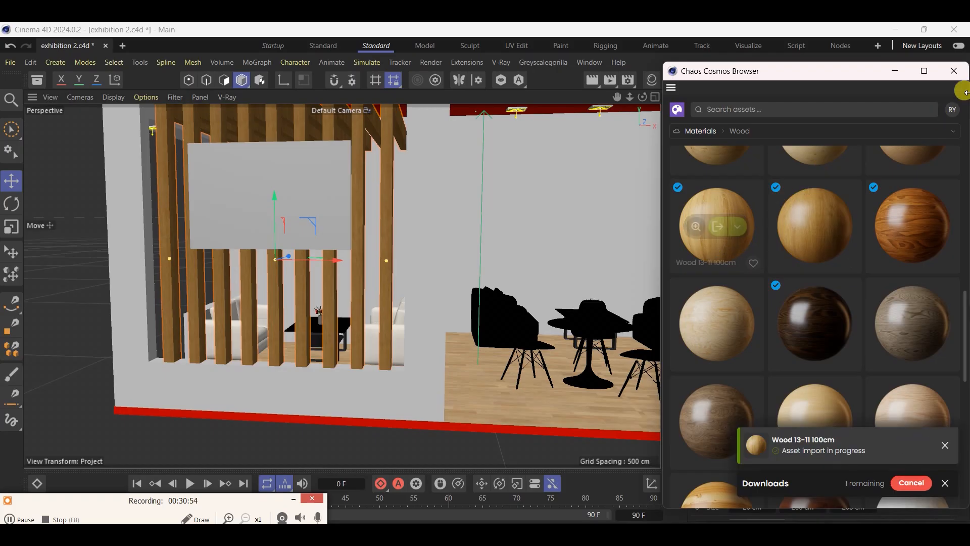
Replace the wood on the front slats' Cube.5 with the Wood_13-11_100cm material and save the project
click(954, 71)
click(652, 80)
drag(258, 175, 256, 171)
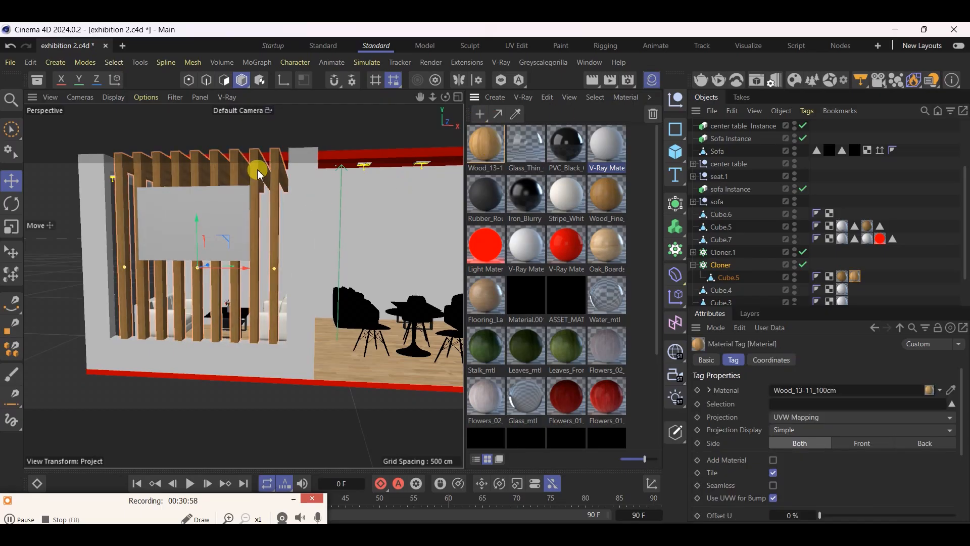
drag(479, 151, 843, 279)
key(ctrl+s)
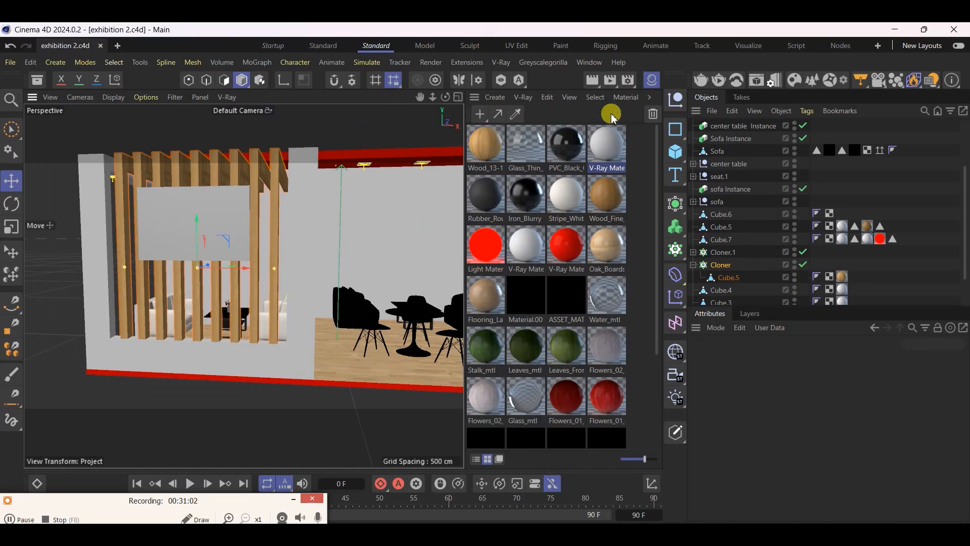
Select the black Sofa armchair beside the red wall and activate its Fabric polygon selection
click(651, 81)
alt+drag(505, 219, 272, 305)
scroll(272, 305, down, 6)
scroll(574, 318, up, 5)
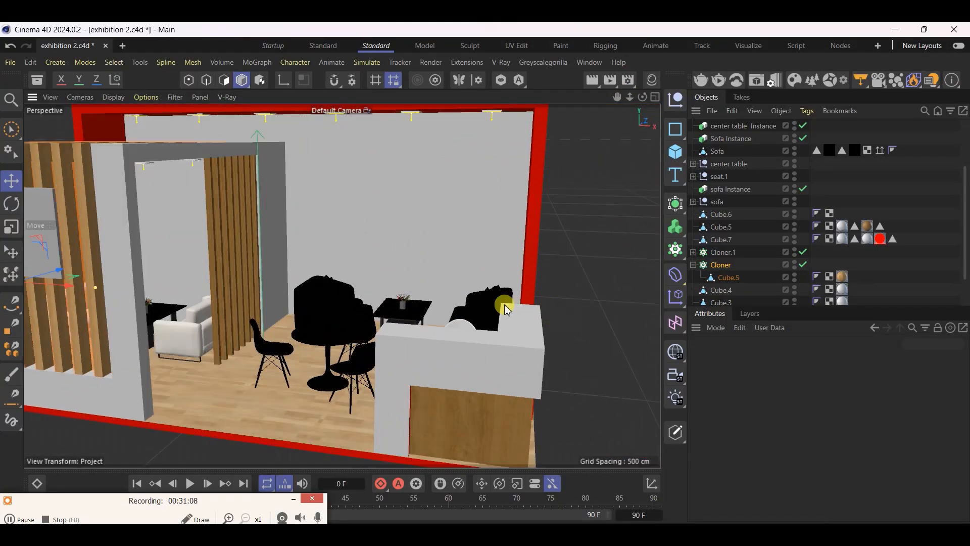
scroll(506, 304, up, 5)
click(474, 301)
alt+drag(470, 297, 511, 363)
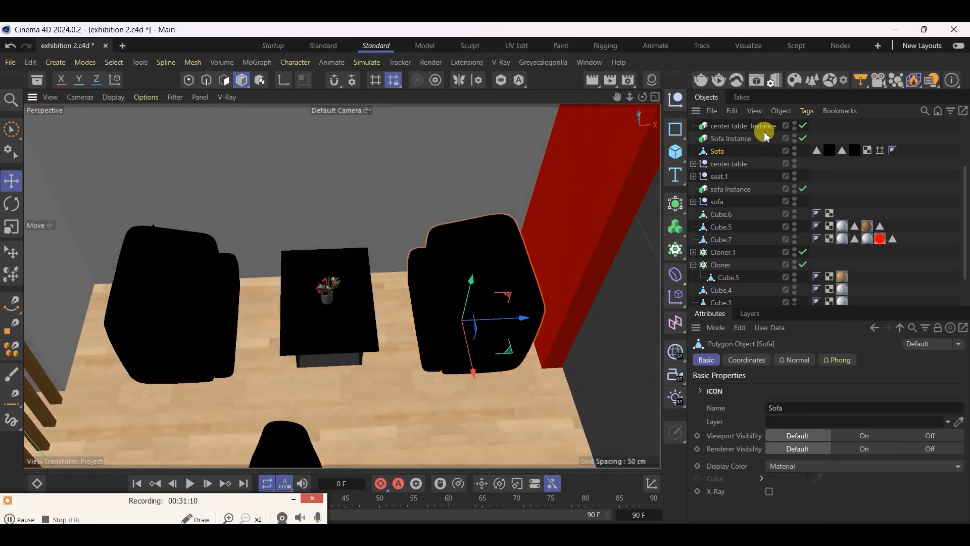
double_click(818, 150)
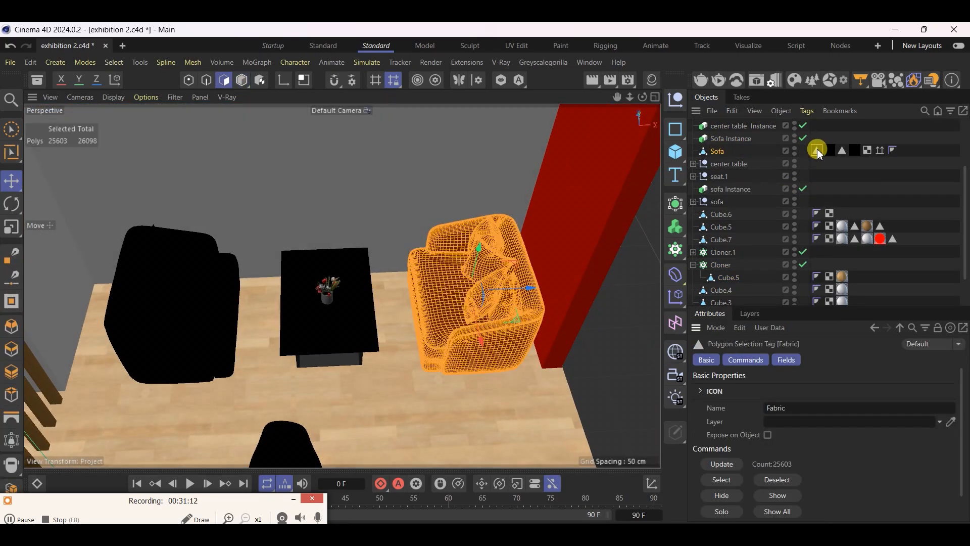
Assign the white Stripe fabric material to the armchair's Fabric selection in place of the black one
scroll(541, 274, up, 3)
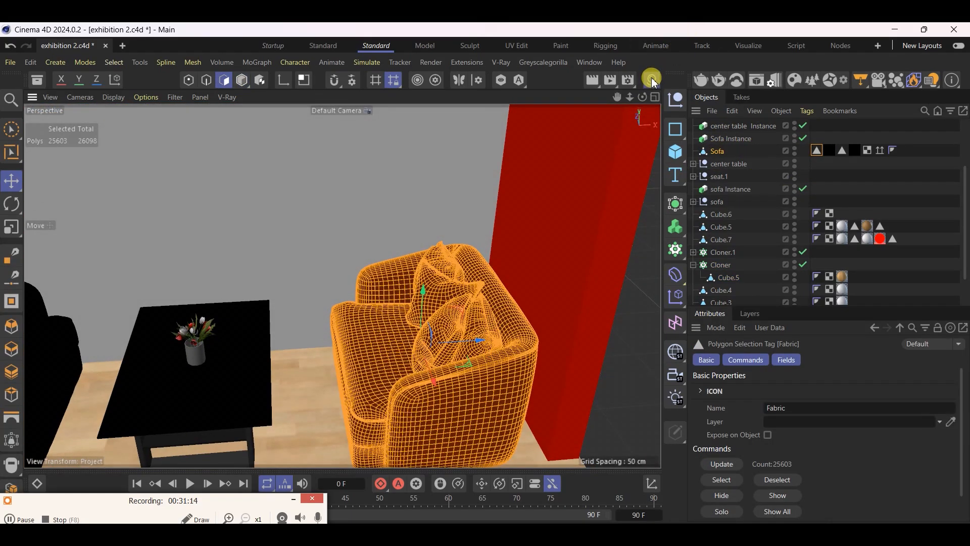
click(652, 80)
drag(569, 202, 829, 150)
scroll(396, 294, down, 4)
scroll(351, 354, up, 4)
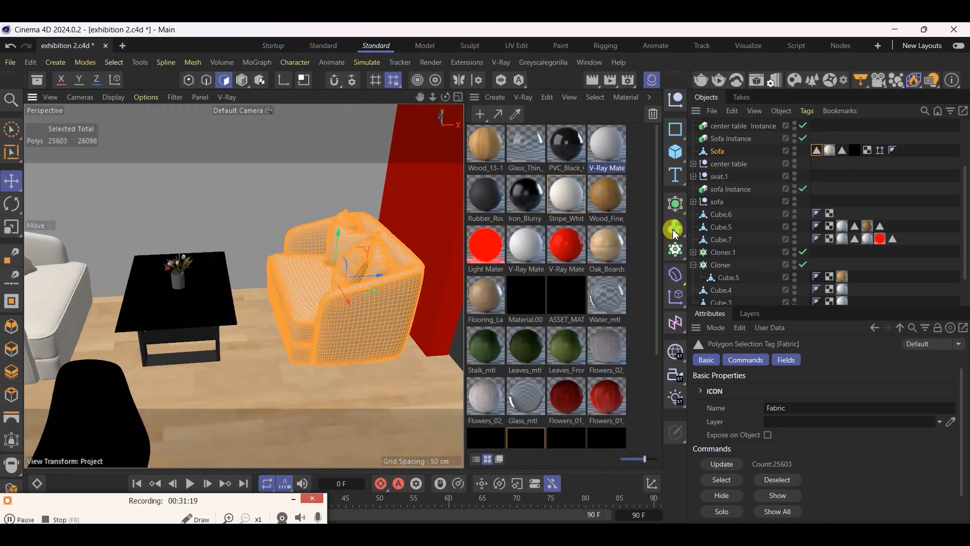
Raise the Sofa armchair about 3.15 cm above the floor and assign a black material to its Wood selection
click(841, 151)
scroll(329, 379, up, 8)
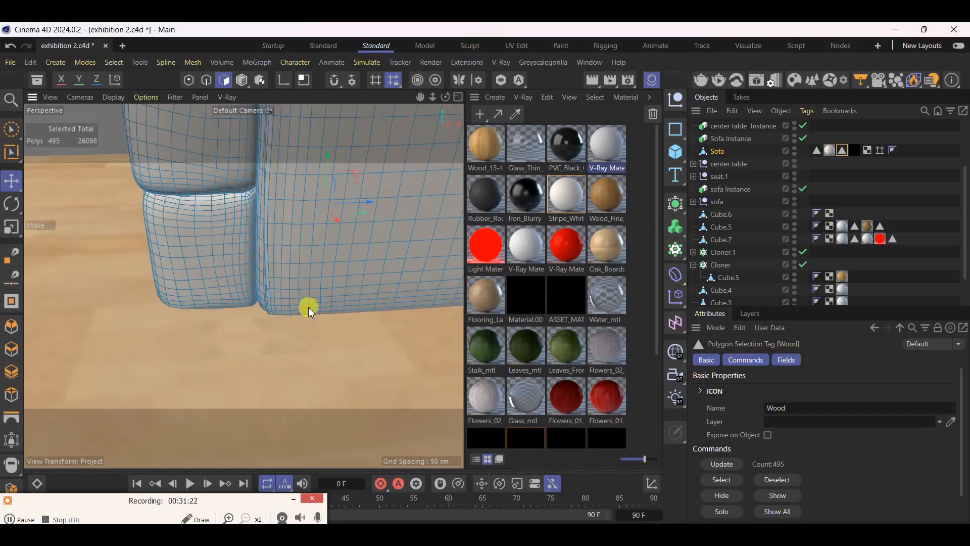
scroll(340, 238, down, 2)
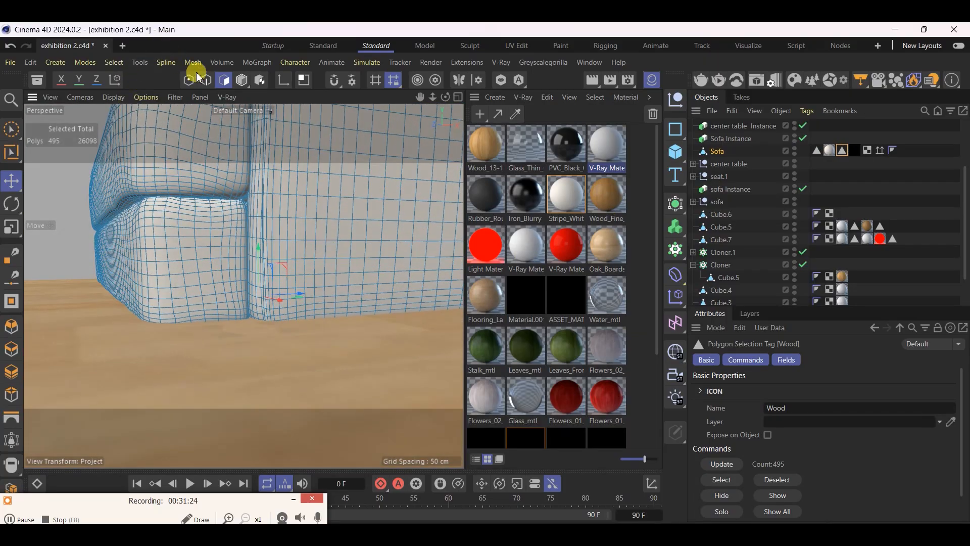
click(242, 80)
click(11, 181)
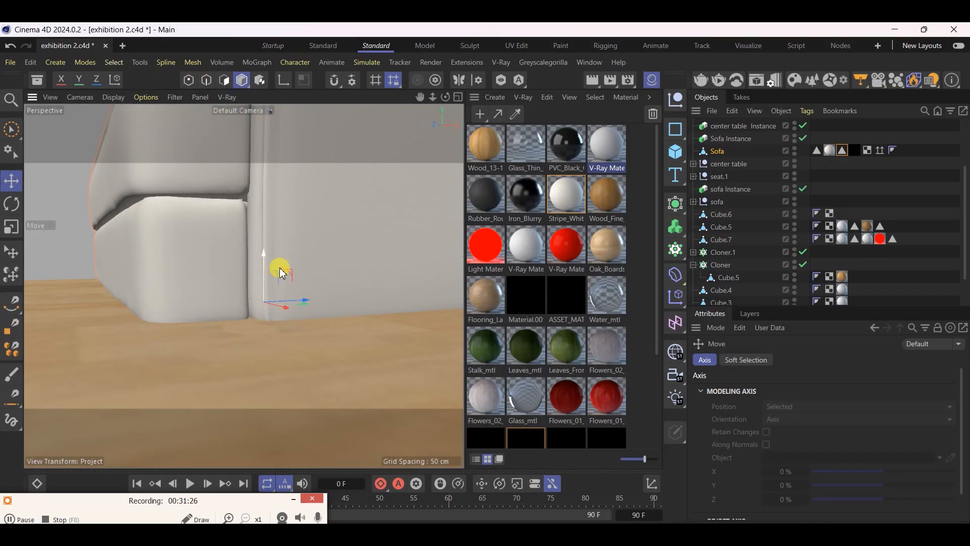
mouse_move(265, 256)
mouse_down()
mouse_move(264, 238)
mouse_move(268, 246)
mouse_up()
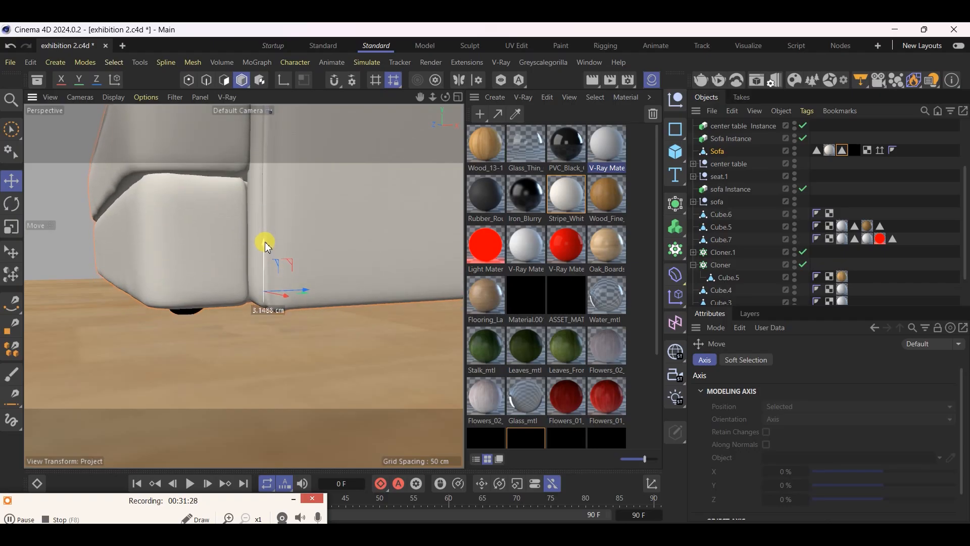
key(ctrl+s)
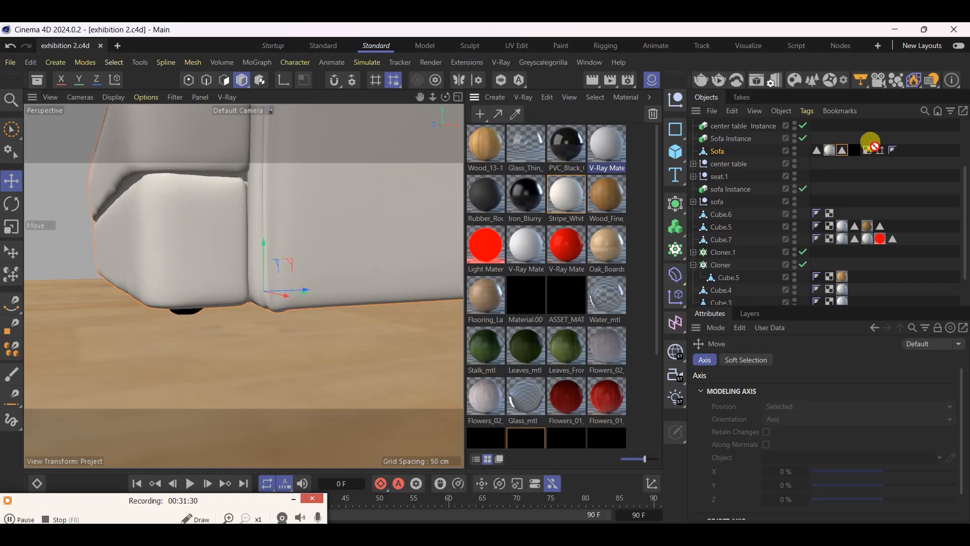
click(651, 80)
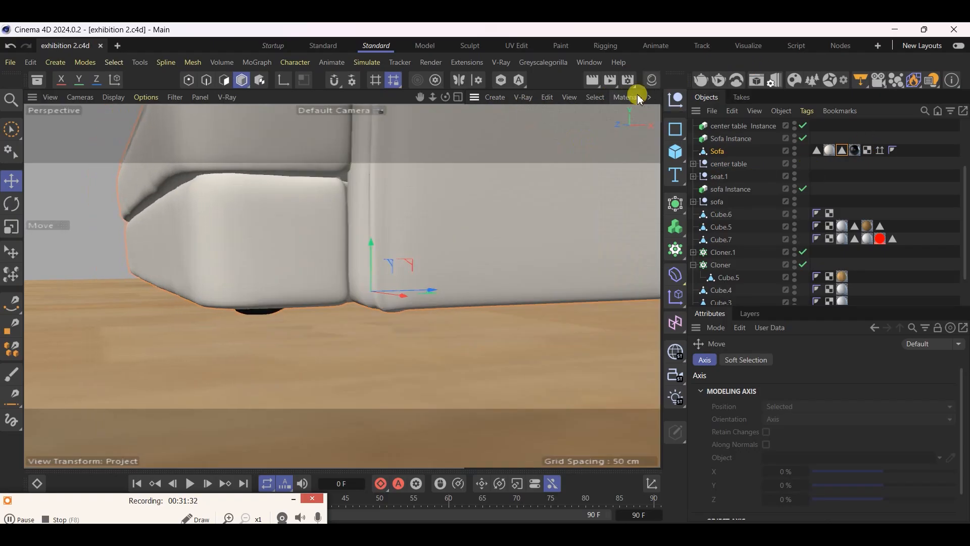
Select the white seat shell of the bar stool behind the reception counter and save the project
scroll(399, 303, down, 10)
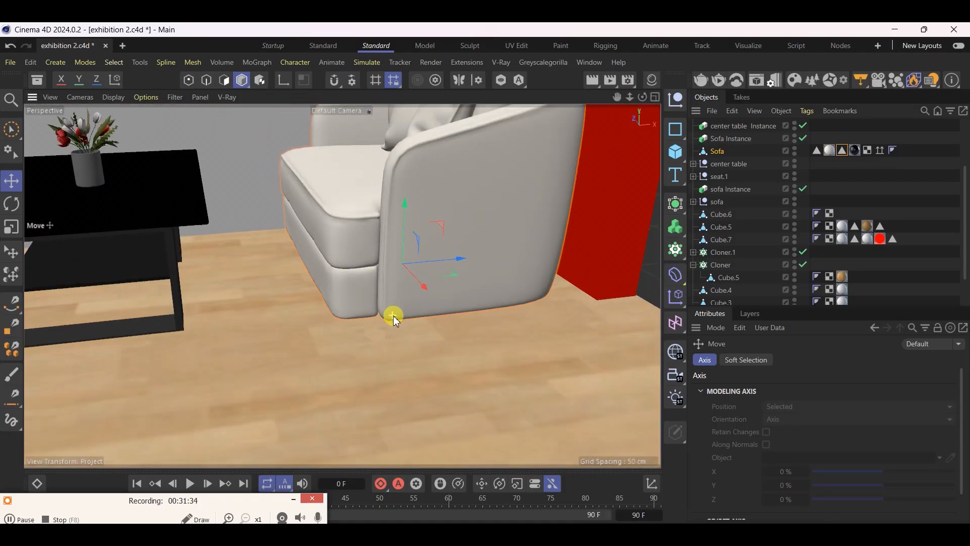
scroll(395, 305, down, 6)
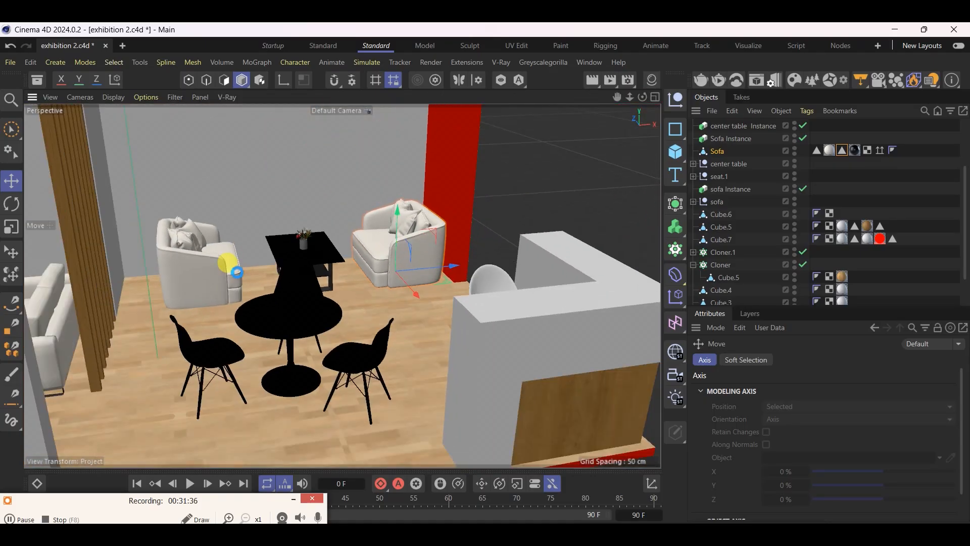
scroll(293, 310, down, 5)
click(299, 315)
scroll(297, 349, up, 4)
alt+drag(296, 348, 414, 323)
scroll(515, 156, up, 4)
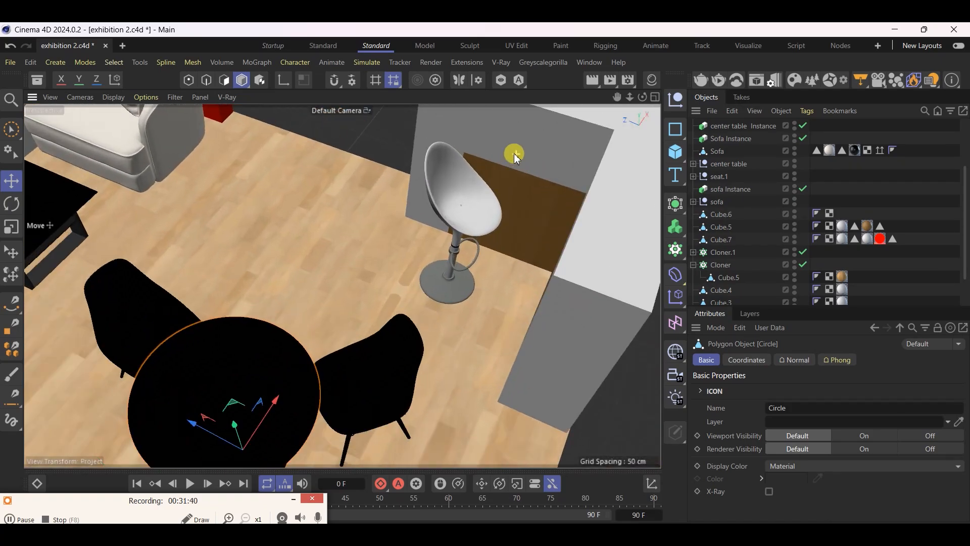
scroll(480, 194, up, 5)
scroll(480, 197, up, 3)
click(472, 206)
alt+drag(396, 232, 418, 242)
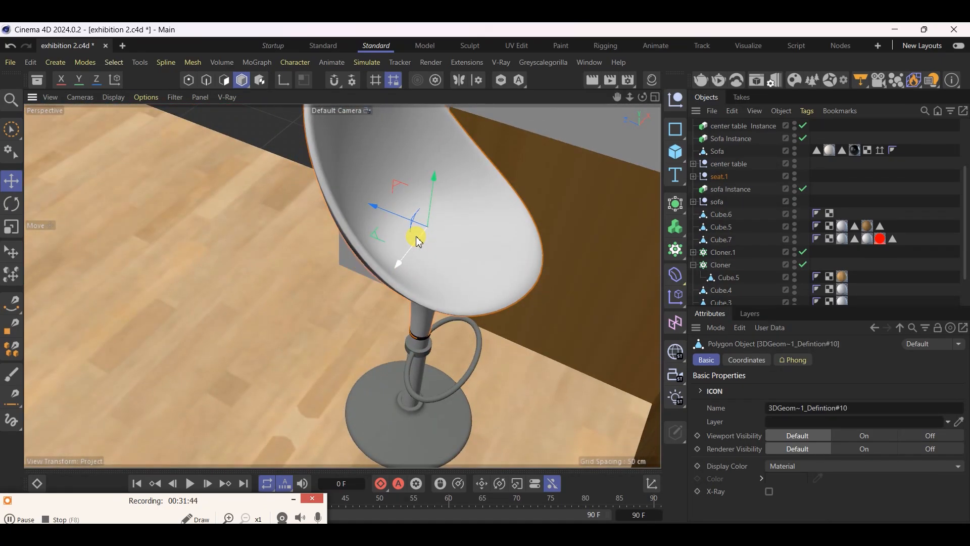
key(ctrl+s)
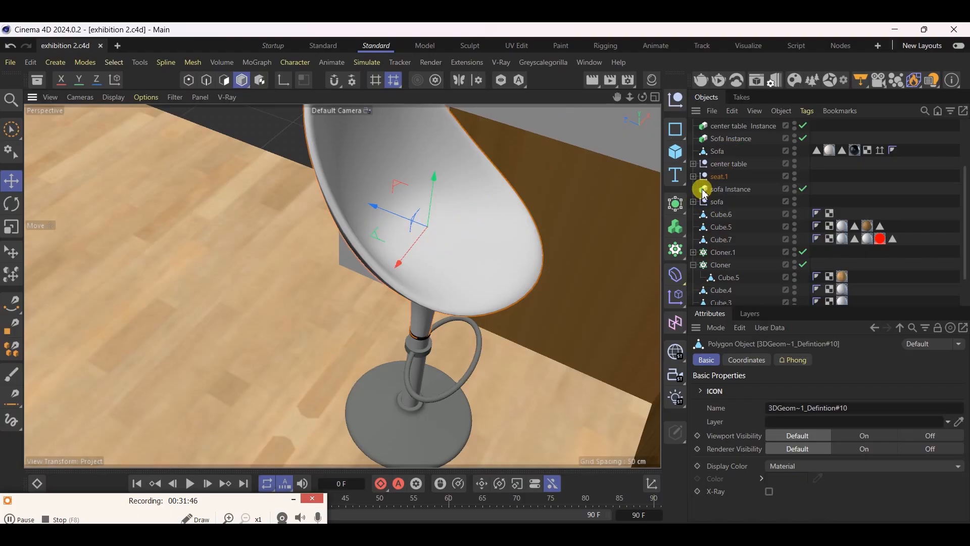
Examine the materials assigned to the bar stool's parts inside the seat.1 group and select the whole group
click(694, 177)
click(694, 177)
click(693, 177)
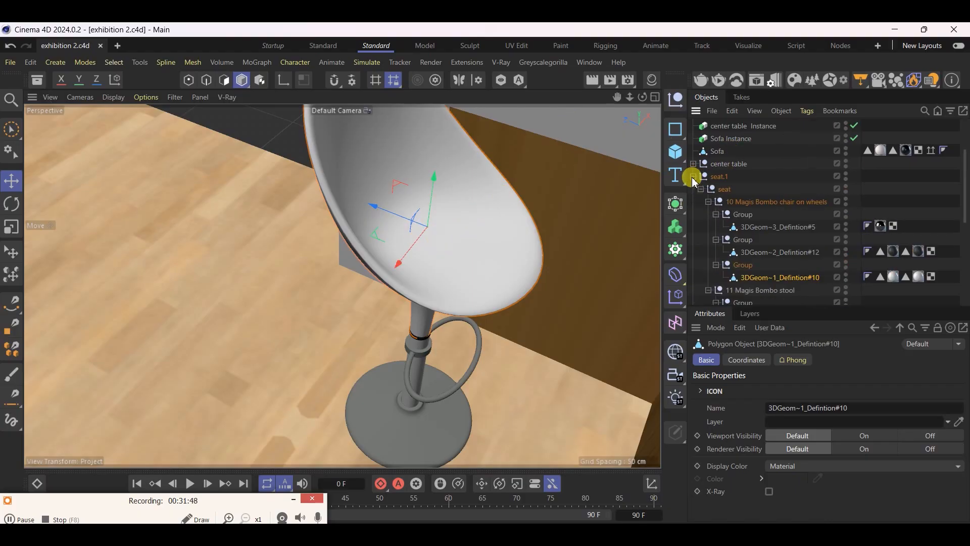
click(882, 227)
click(893, 252)
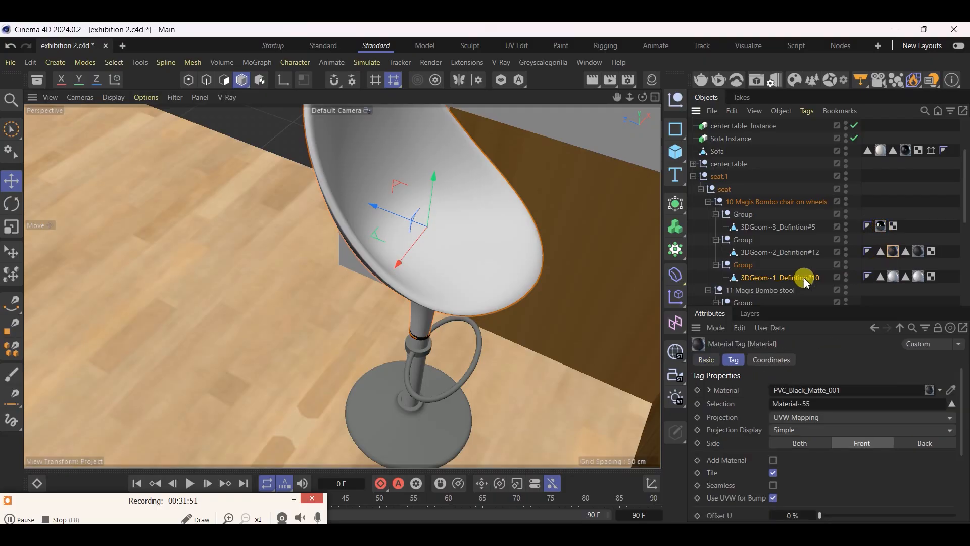
click(694, 176)
click(713, 178)
scroll(424, 331, down, 5)
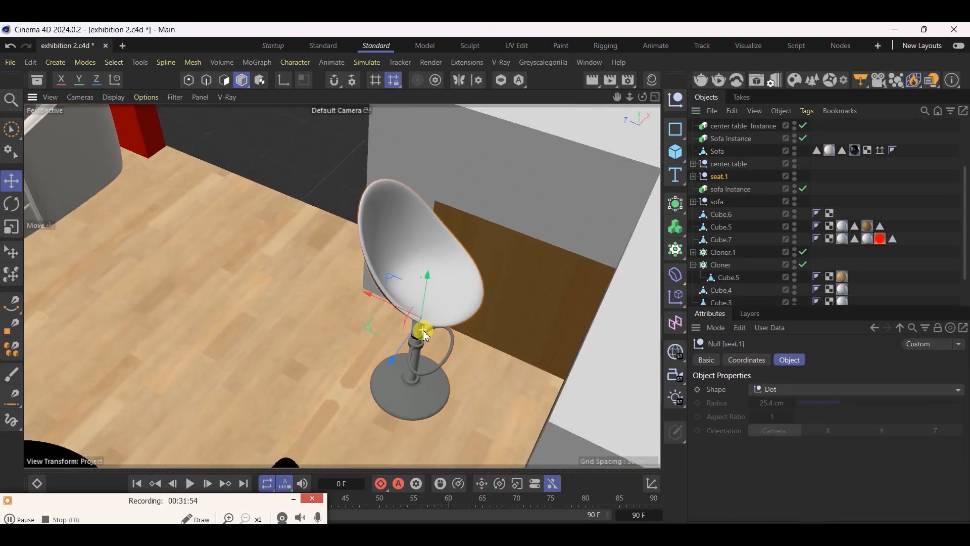
Select the black round table standing between the dining chairs
scroll(425, 331, down, 5)
alt+drag(424, 352, 302, 339)
scroll(551, 292, down, 6)
scroll(376, 286, up, 10)
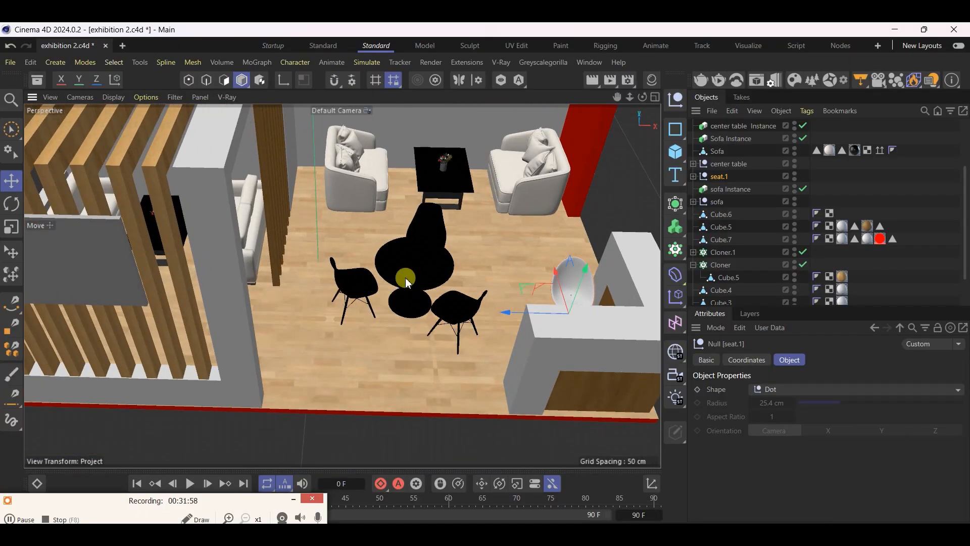
click(391, 267)
alt+drag(408, 283, 373, 320)
scroll(427, 259, down, 2)
scroll(427, 259, down, 5)
scroll(408, 310, down, 3)
scroll(413, 297, up, 4)
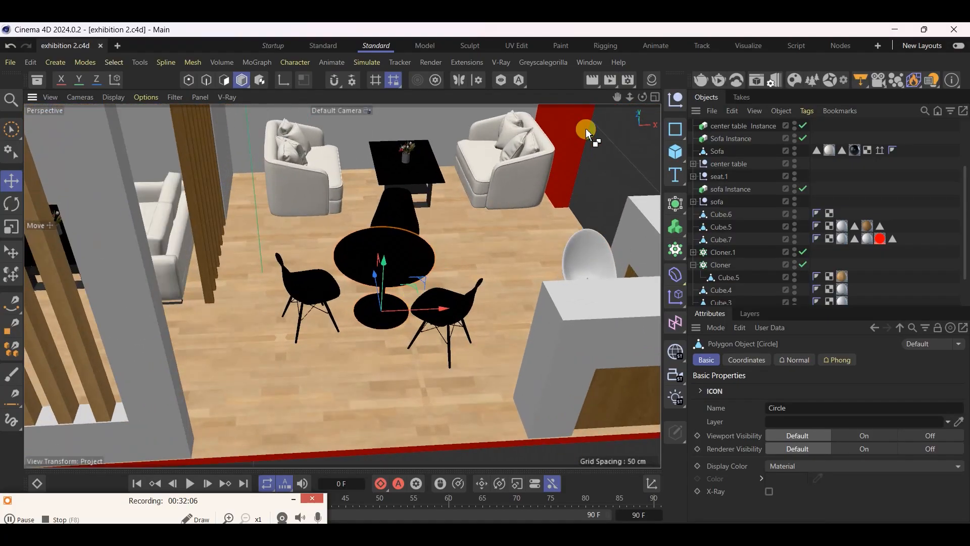
Delete the unused materials from the project and save it
click(658, 80)
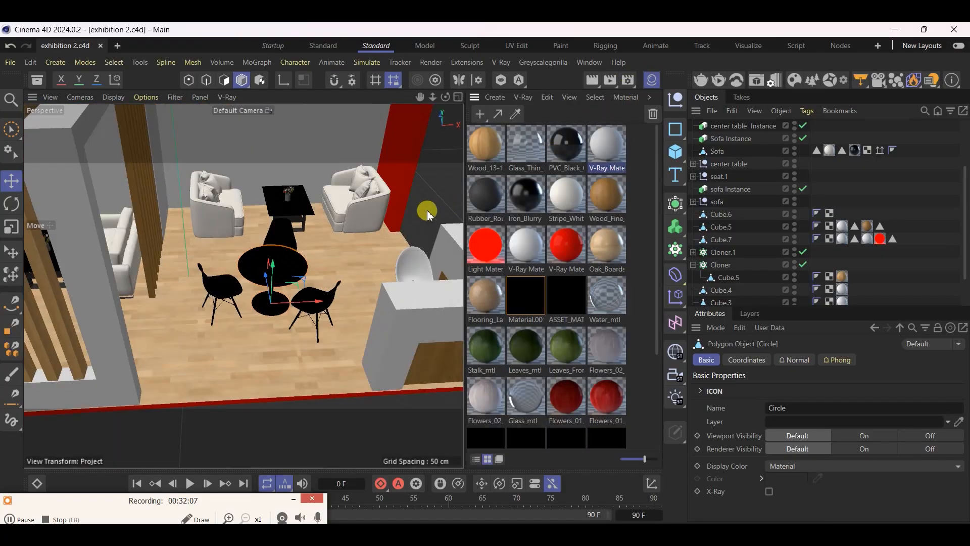
click(544, 101)
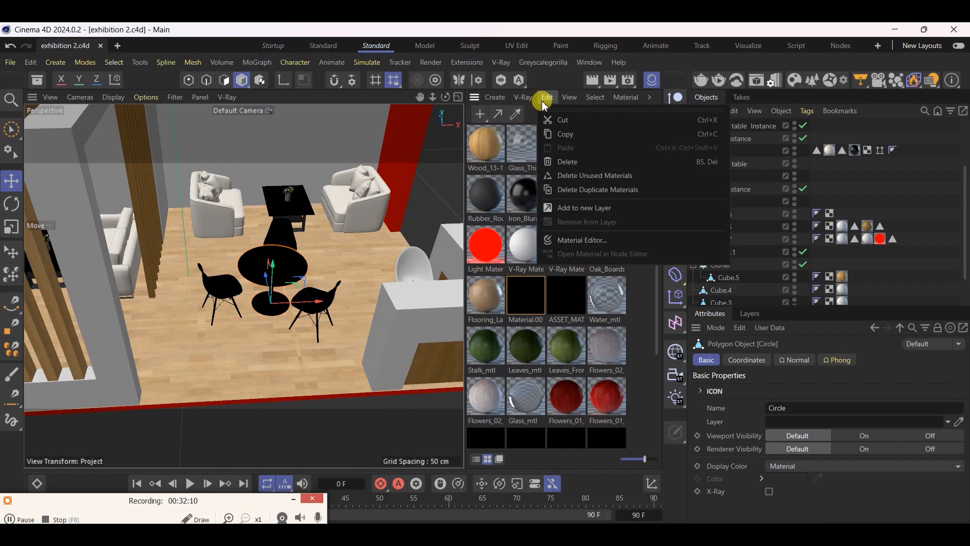
click(610, 182)
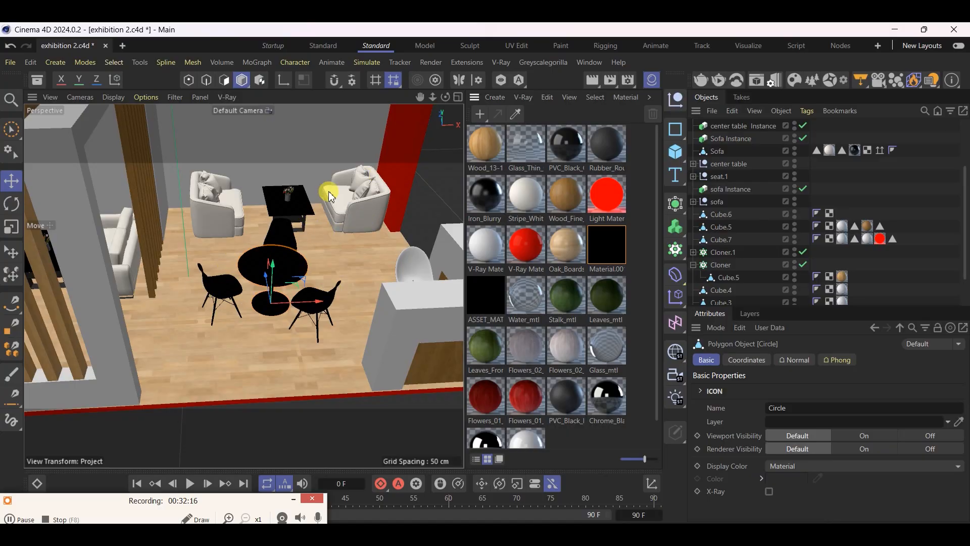
click(654, 79)
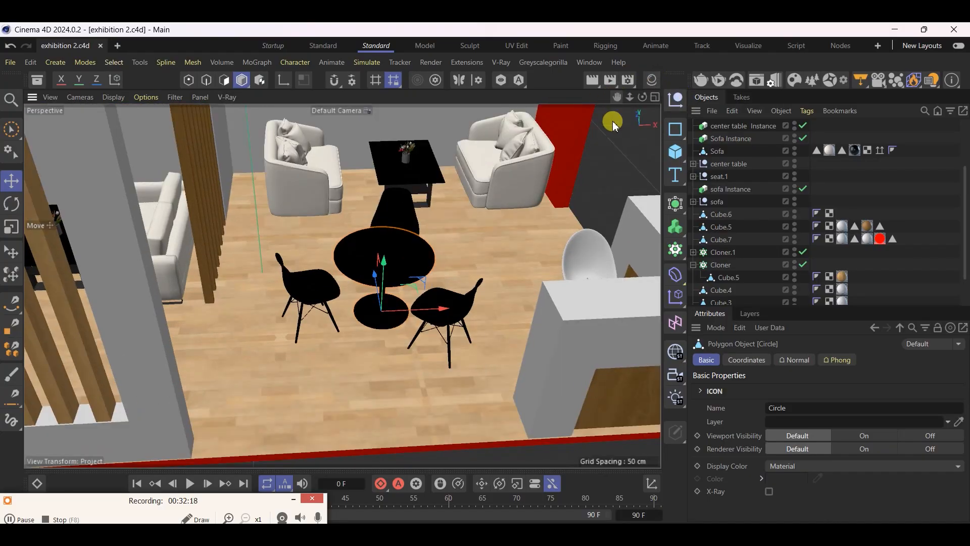
Compare the round table and chairs with the side-view TDNT reference image for their colours
scroll(393, 244, up, 5)
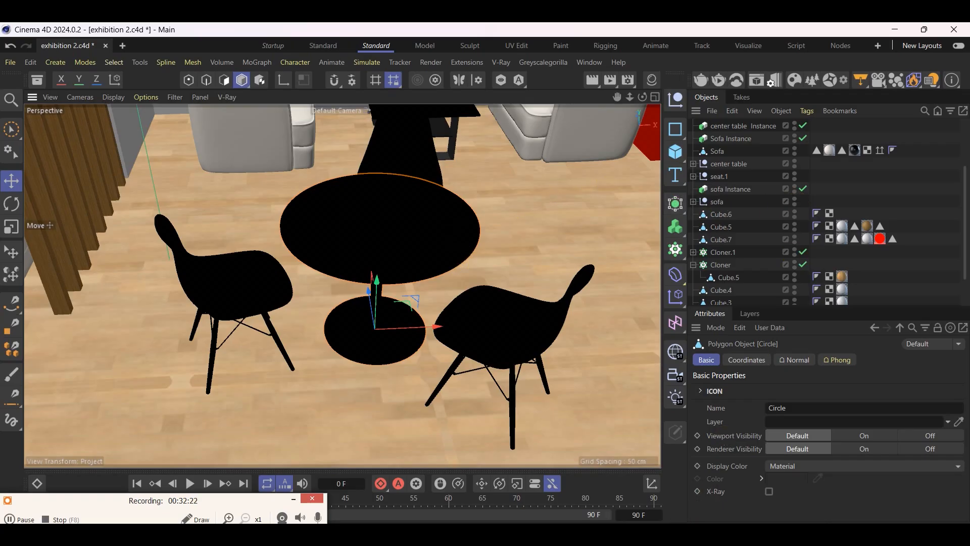
key(alt+Tab)
key(Right)
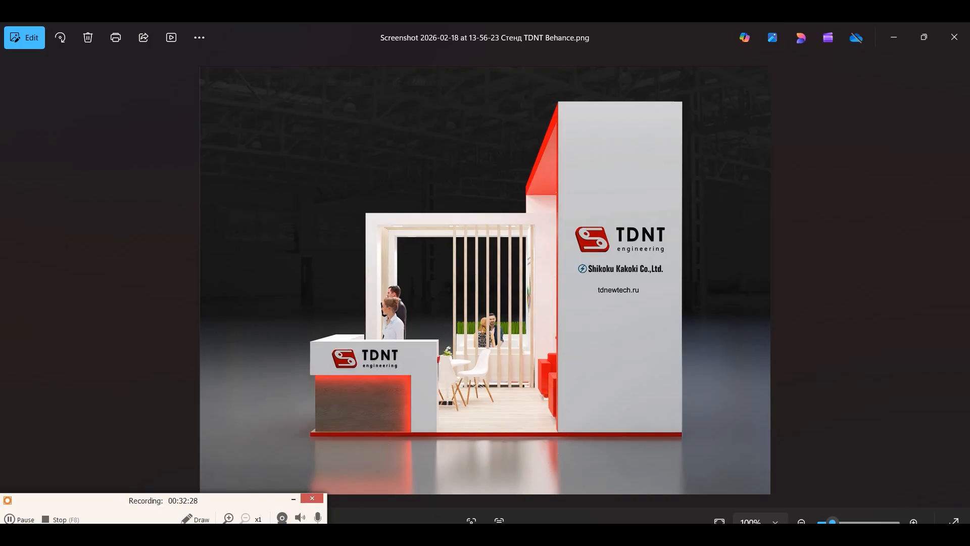
key(alt+Tab)
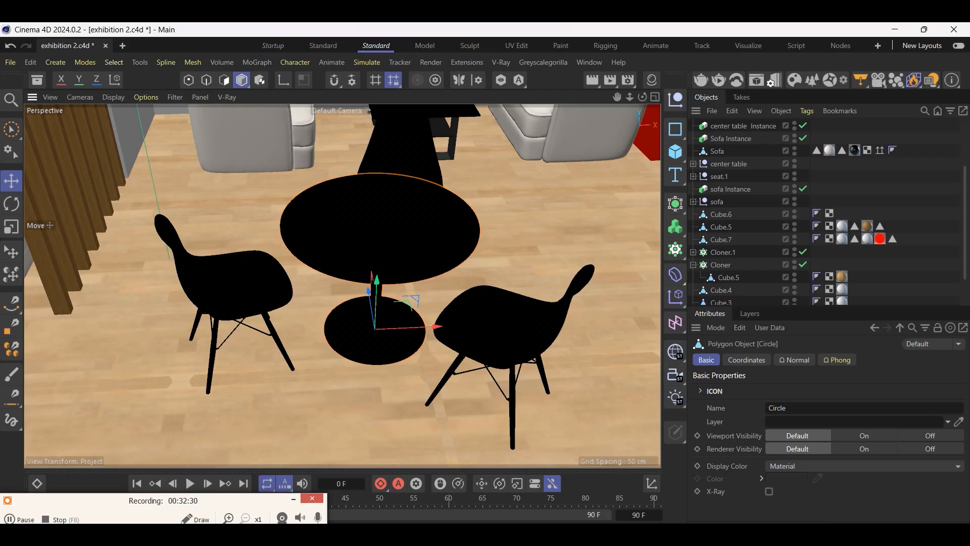
Examine the project's white V-Ray and glossy porcelain materials as candidates for the round table, then reselect the table
click(656, 80)
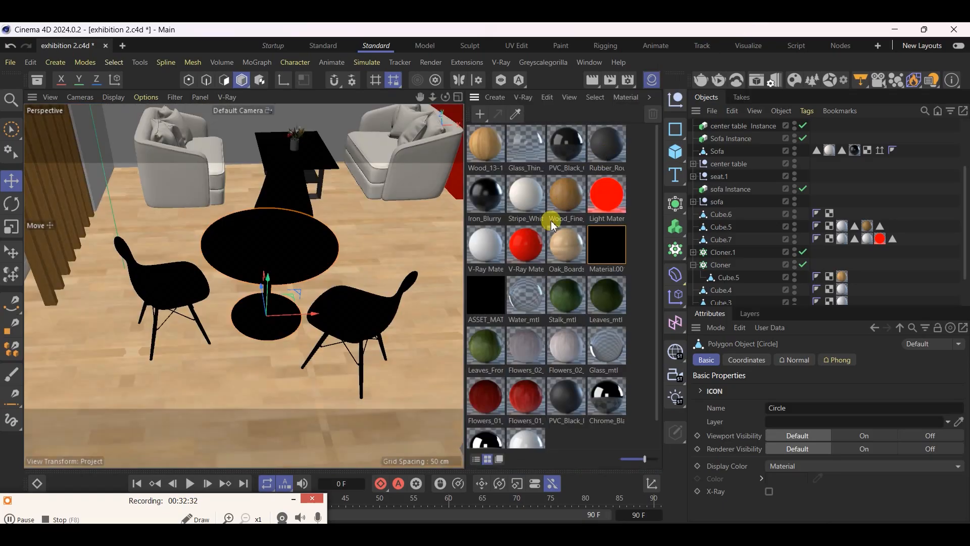
click(489, 259)
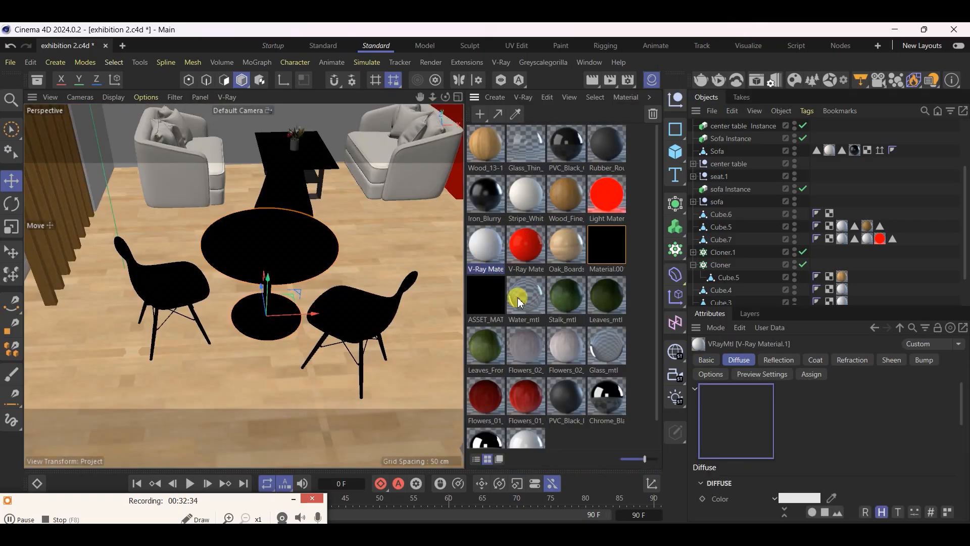
scroll(572, 442, down, 1)
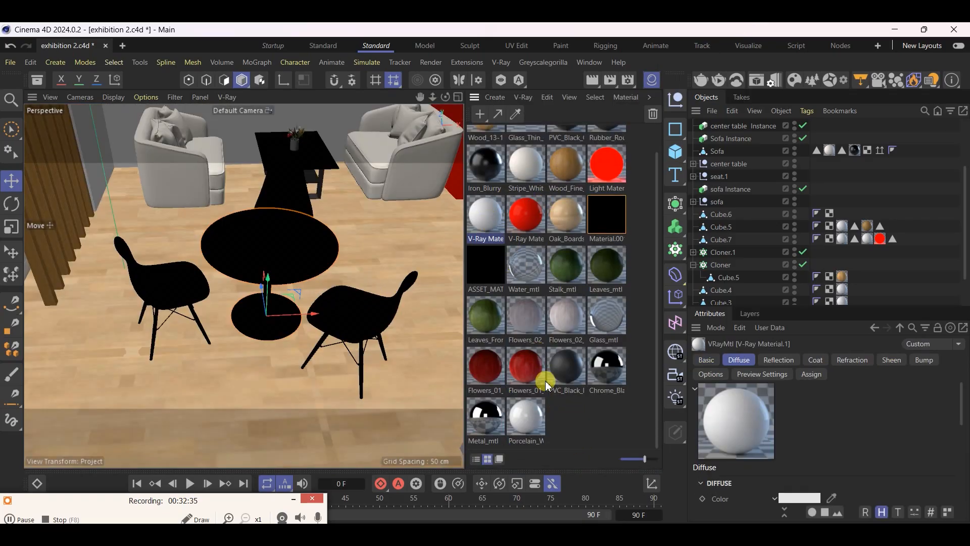
click(529, 425)
scroll(279, 222, up, 6)
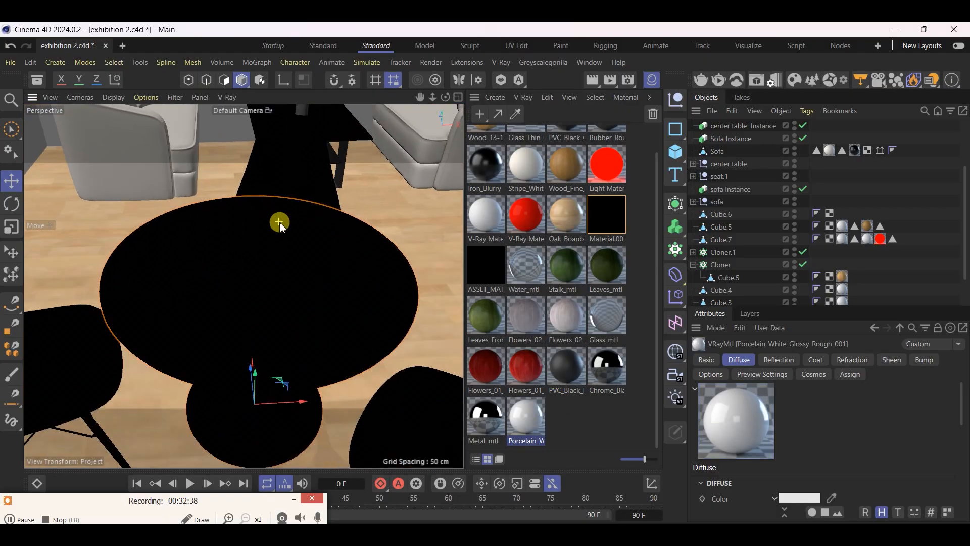
click(279, 222)
scroll(423, 218, down, 4)
scroll(743, 197, up, 3)
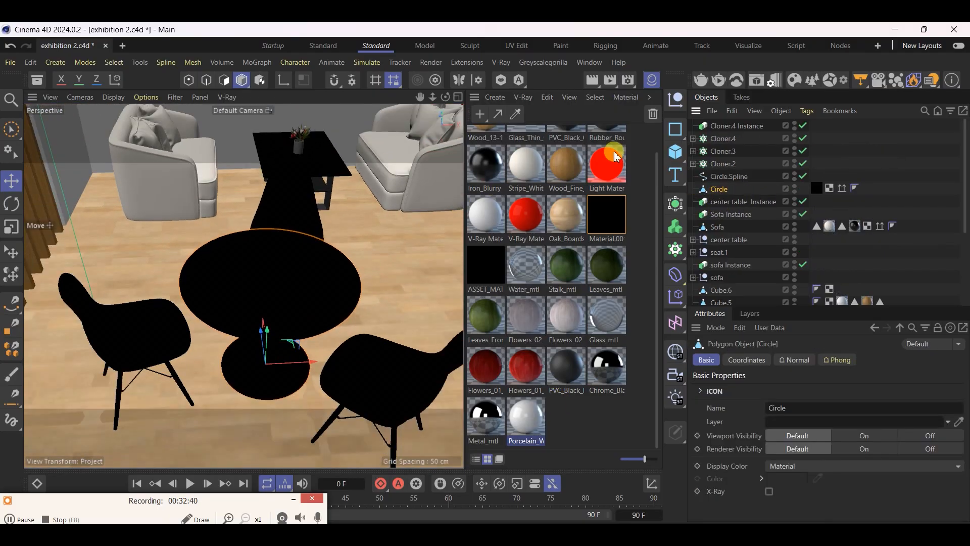
Create a new V-Ray material and set its diffuse color to off-white F3F3F3
click(516, 113)
click(523, 98)
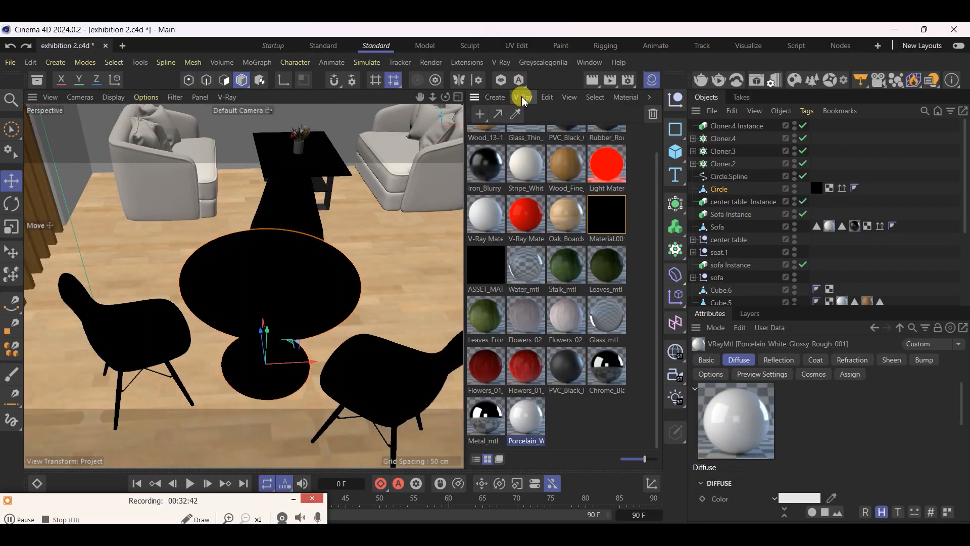
click(522, 98)
click(529, 141)
scroll(531, 157, up, 1)
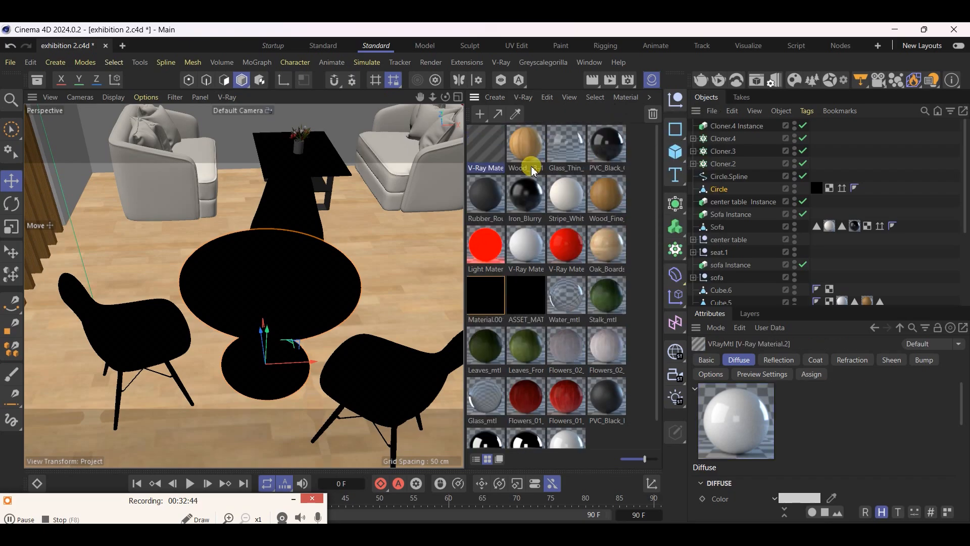
double_click(486, 144)
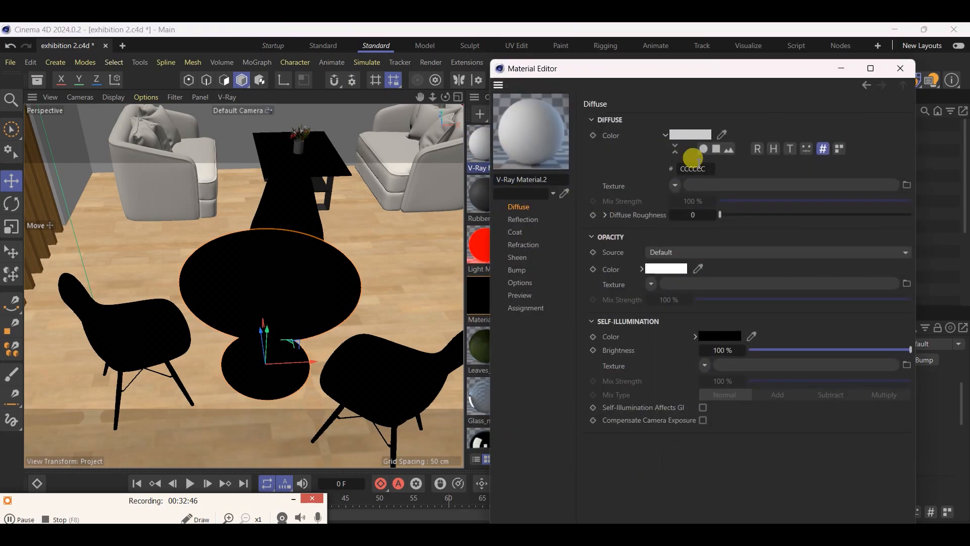
click(675, 148)
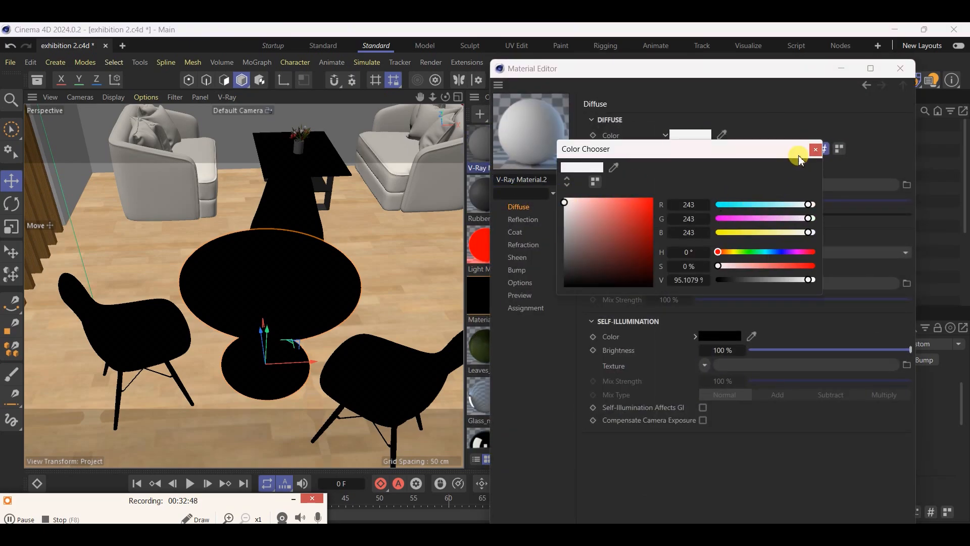
click(815, 149)
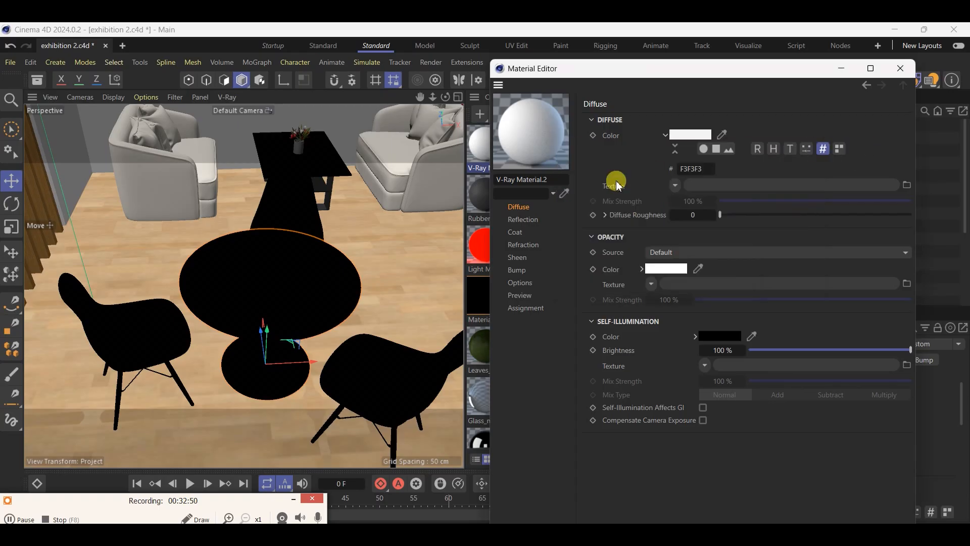
Set the new material's reflection color to mid-grey 838383 and close its editor
click(538, 218)
click(701, 132)
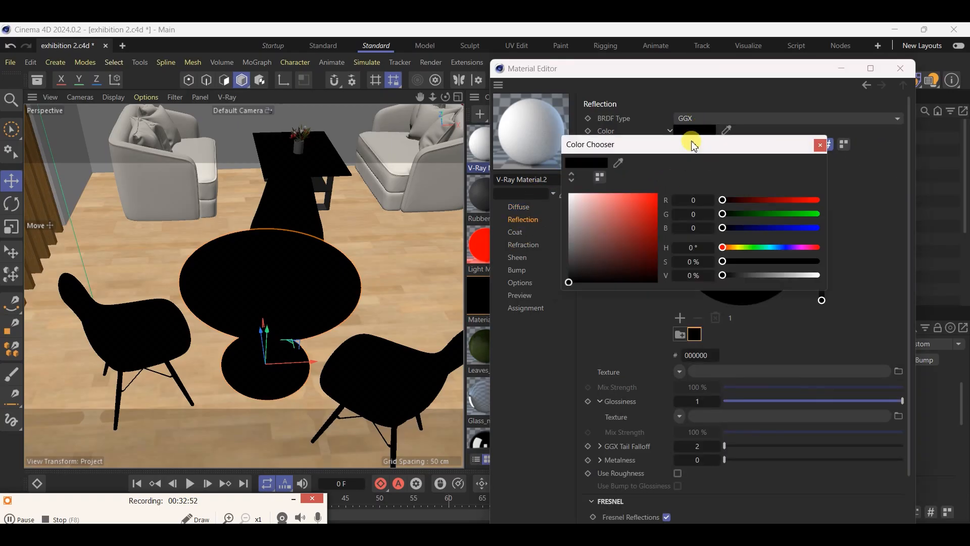
mouse_move(609, 236)
mouse_down()
mouse_move(571, 247)
mouse_move(580, 237)
mouse_up()
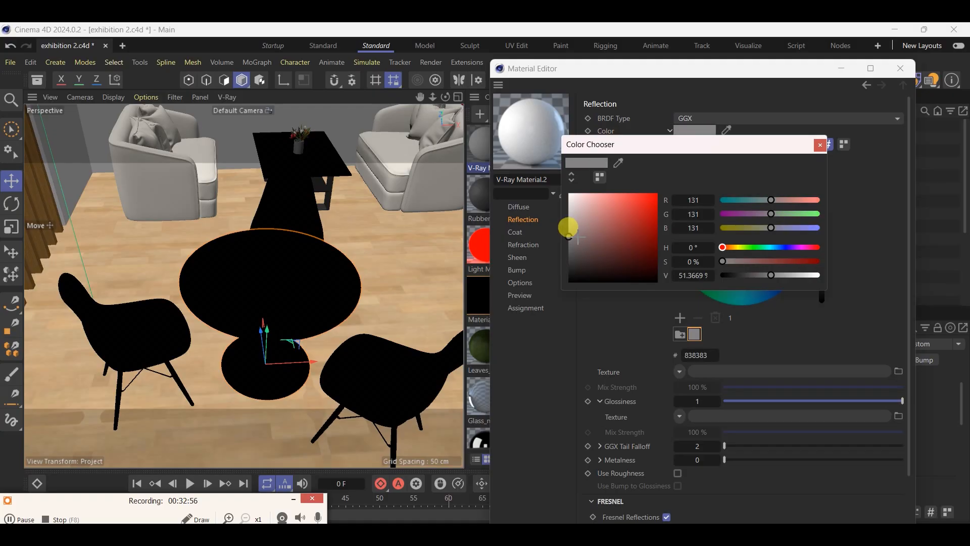
click(824, 145)
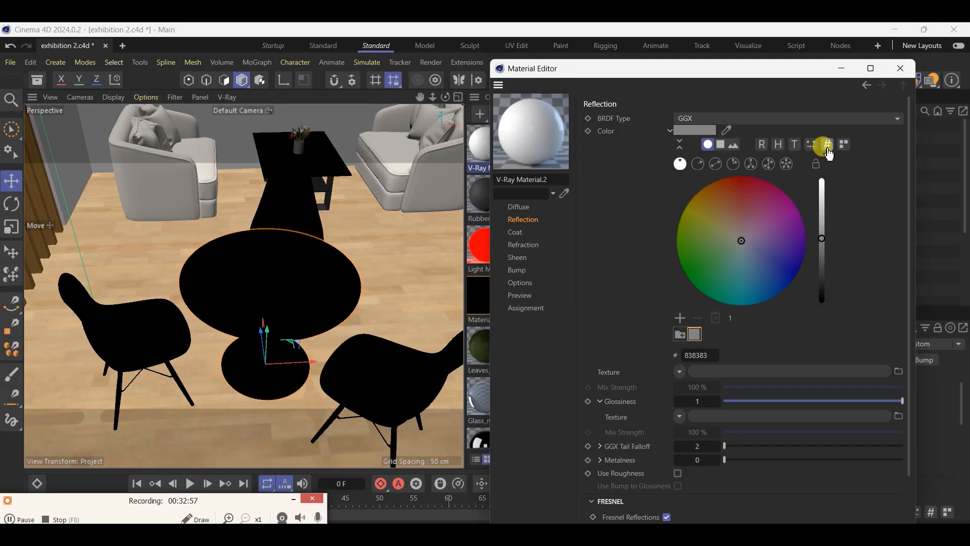
click(900, 68)
Replace the round table's black material with the new white V-Ray material and save the project
drag(832, 187, 828, 188)
key(ctrl+s)
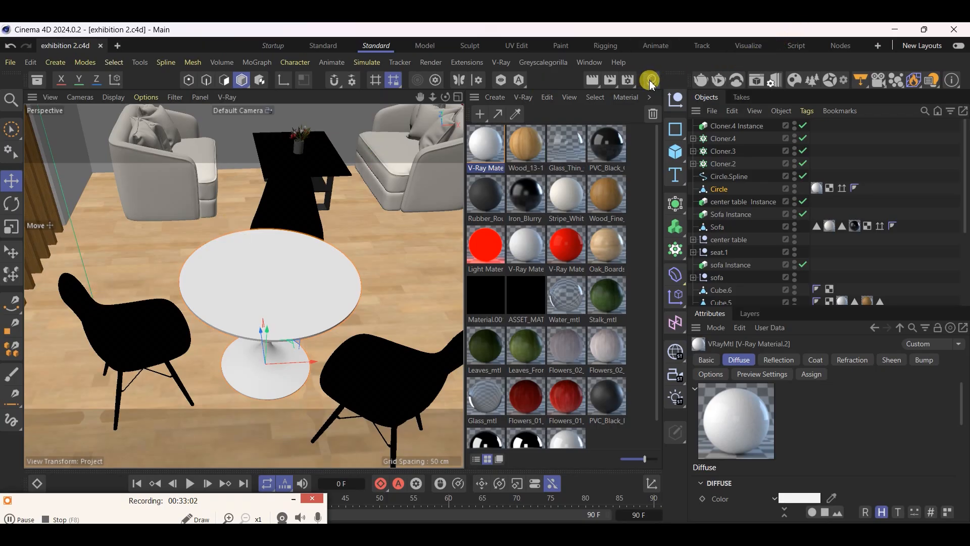
click(651, 81)
Select the ASSET chair object and its black material inside the Null of Cloner.2, and save the project
scroll(353, 247, down, 3)
click(295, 303)
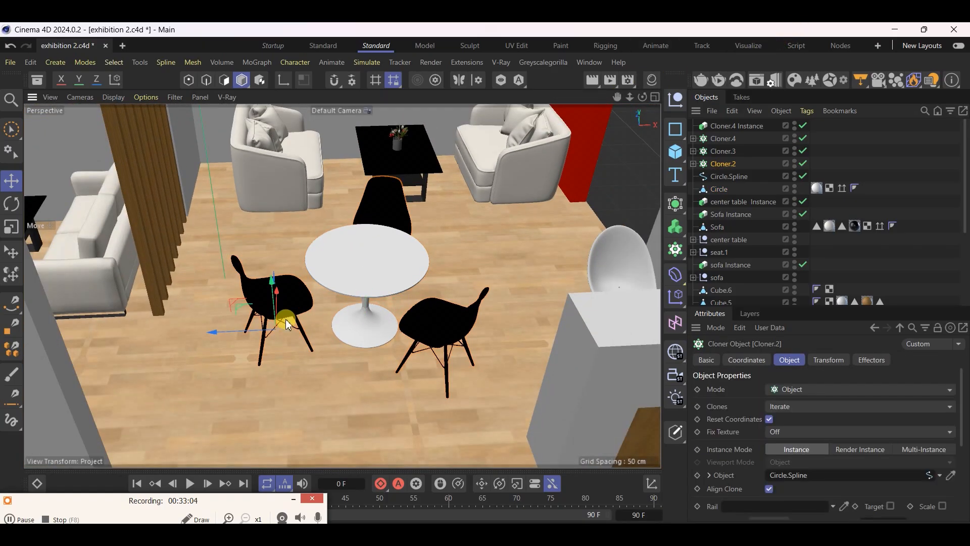
scroll(283, 298, up, 2)
click(693, 164)
click(701, 175)
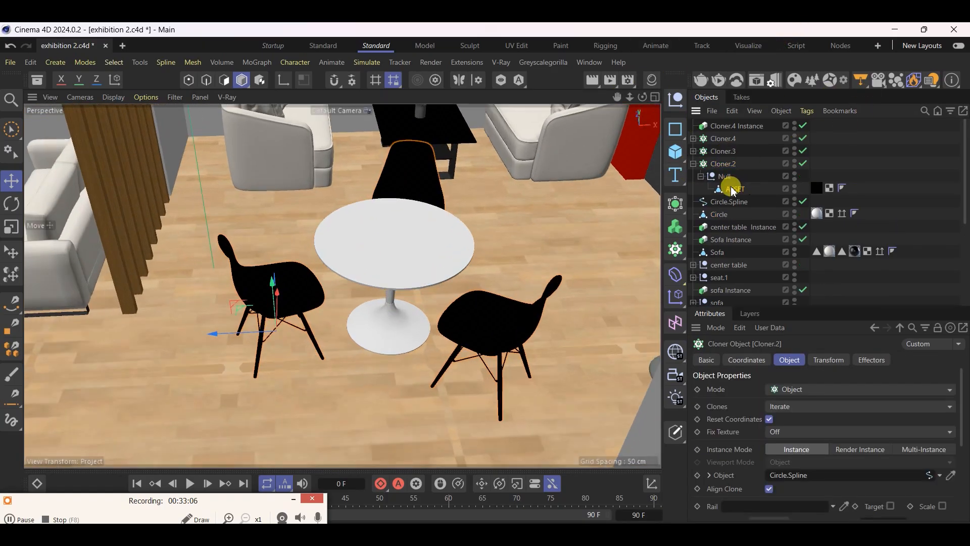
click(733, 188)
click(812, 189)
click(746, 193)
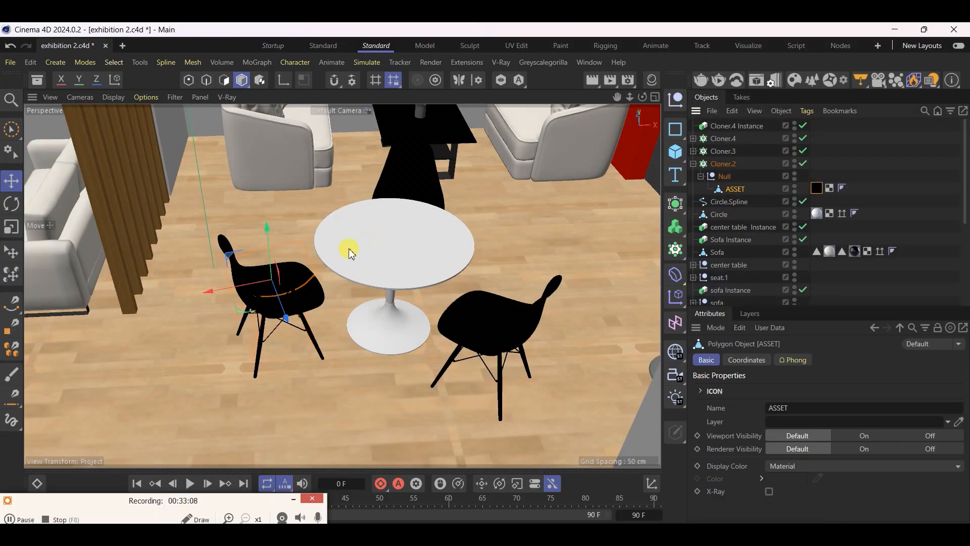
scroll(299, 286, up, 5)
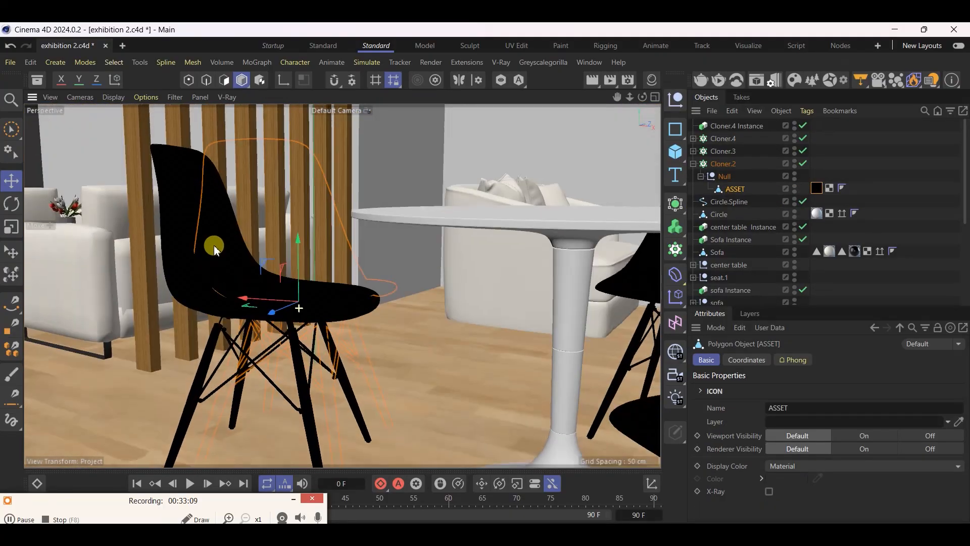
alt+drag(215, 249, 192, 237)
key(ctrl+s)
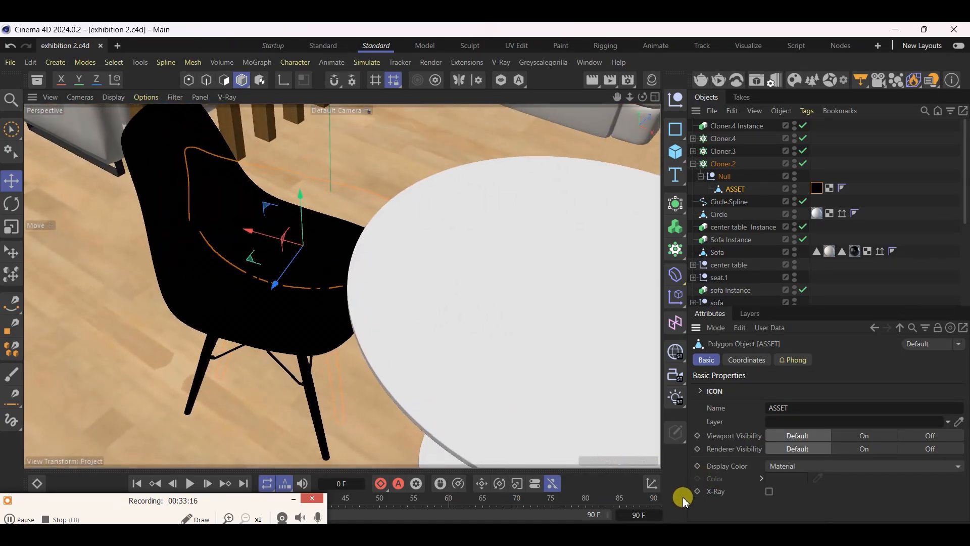
Switch to the CorelDRAW document and move the stand reference image and the red square off the page
mouse_move(655, 541)
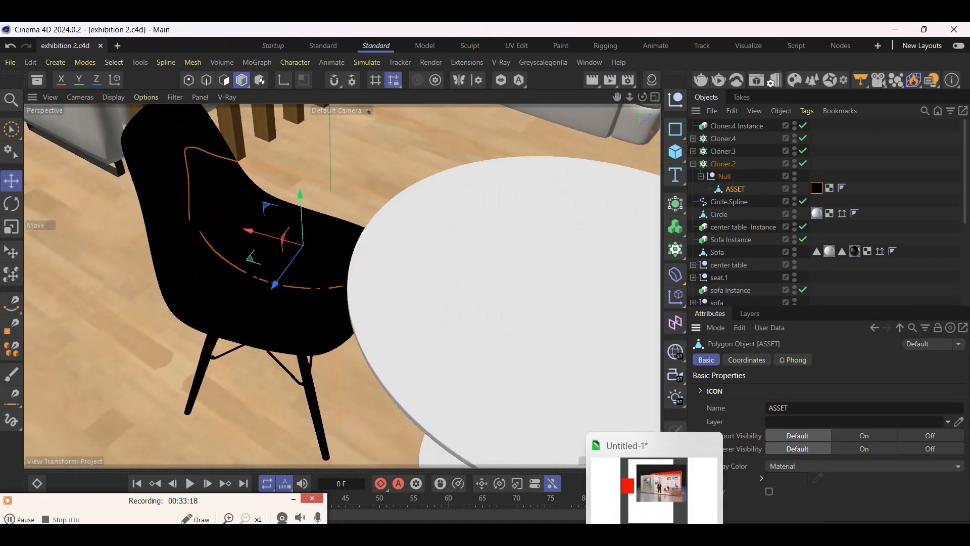
click(655, 487)
scroll(566, 349, down, 3)
drag(566, 349, 290, 334)
drag(401, 329, 300, 225)
Start importing a file and look through the Downloads folder for the chair model's folder
click(239, 64)
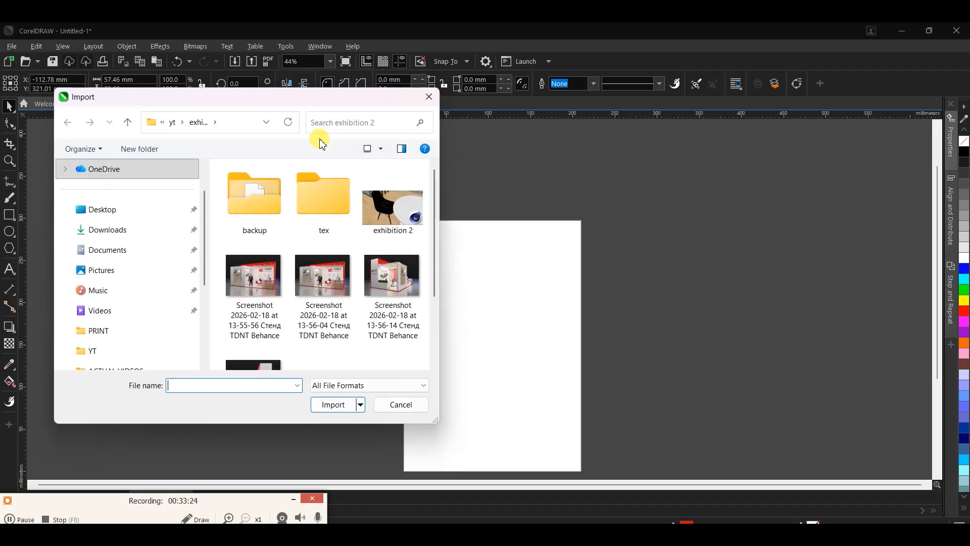
click(108, 230)
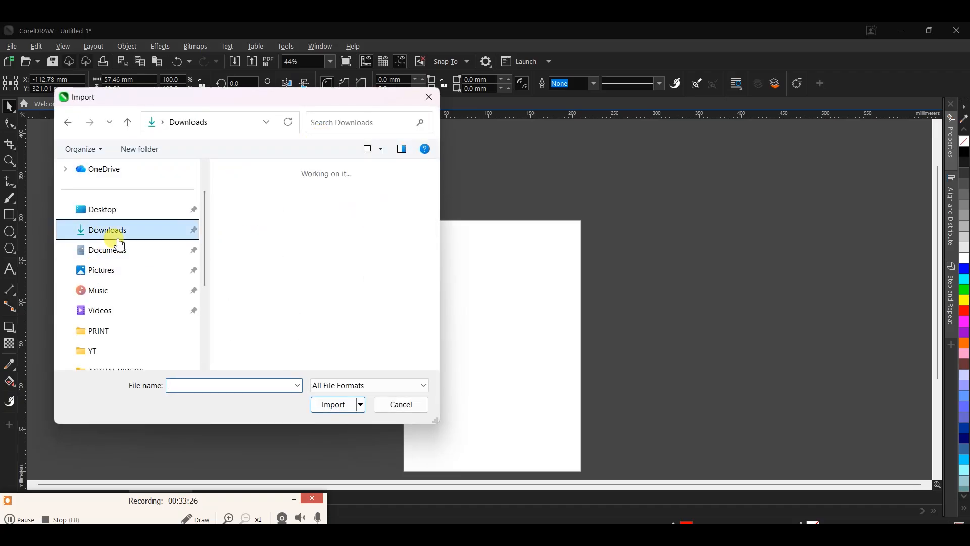
scroll(354, 278, down, 2)
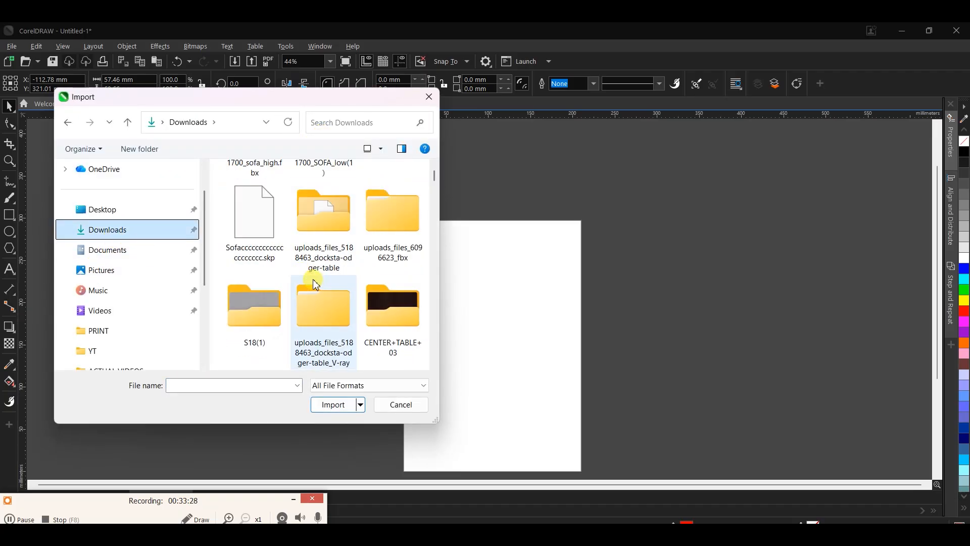
click(339, 243)
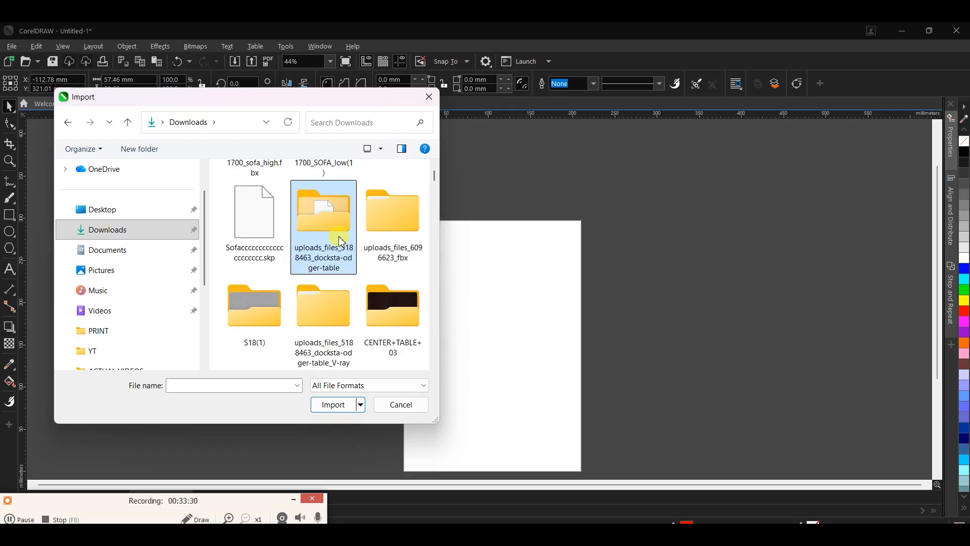
click(381, 343)
scroll(332, 314, down, 2)
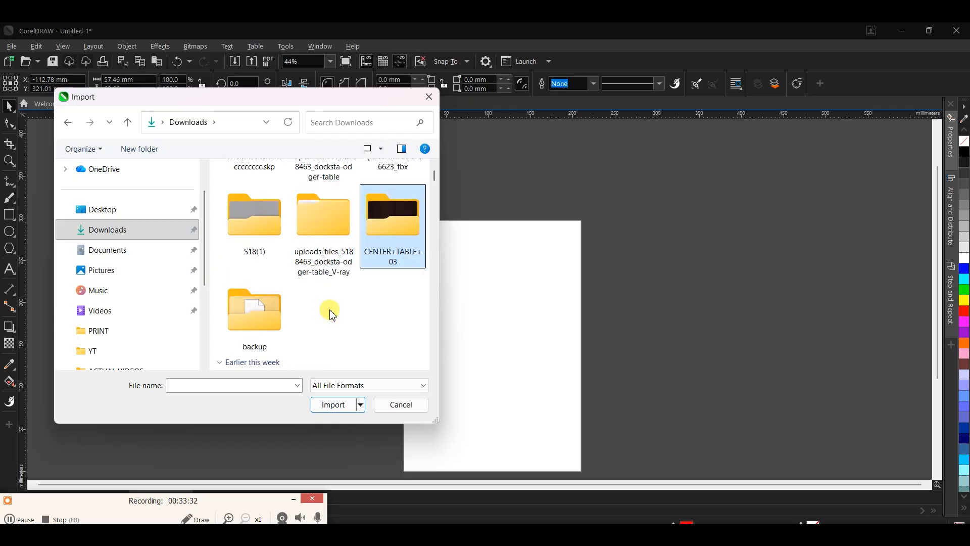
click(261, 290)
click(264, 223)
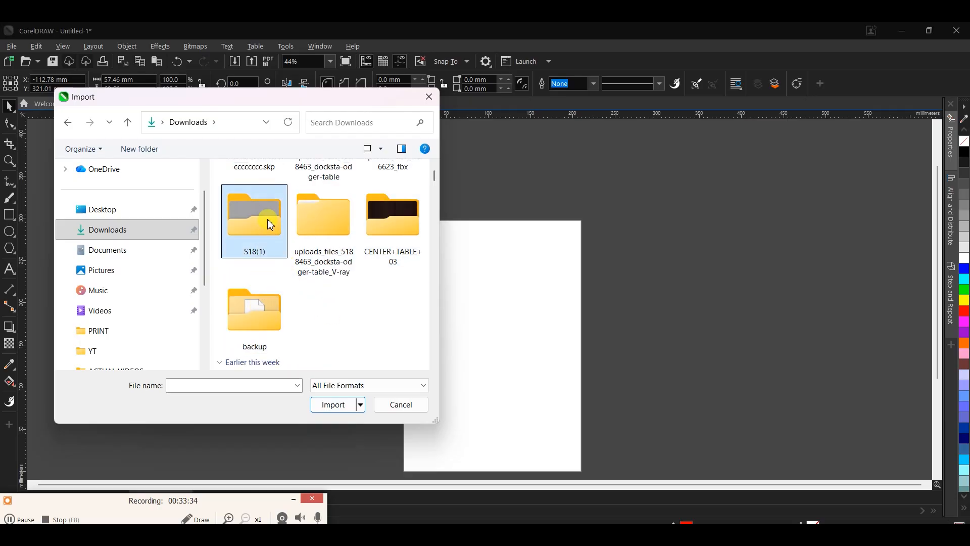
scroll(320, 233, up, 3)
Open the fbx folder inside uploads_files_6096623_fbx and display its files as thumbnails
click(417, 307)
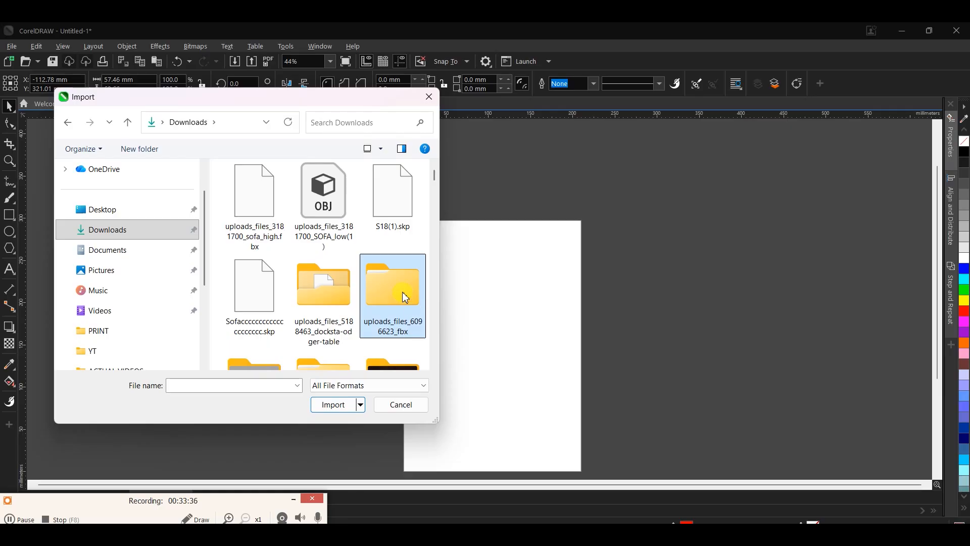
double_click(405, 297)
double_click(268, 207)
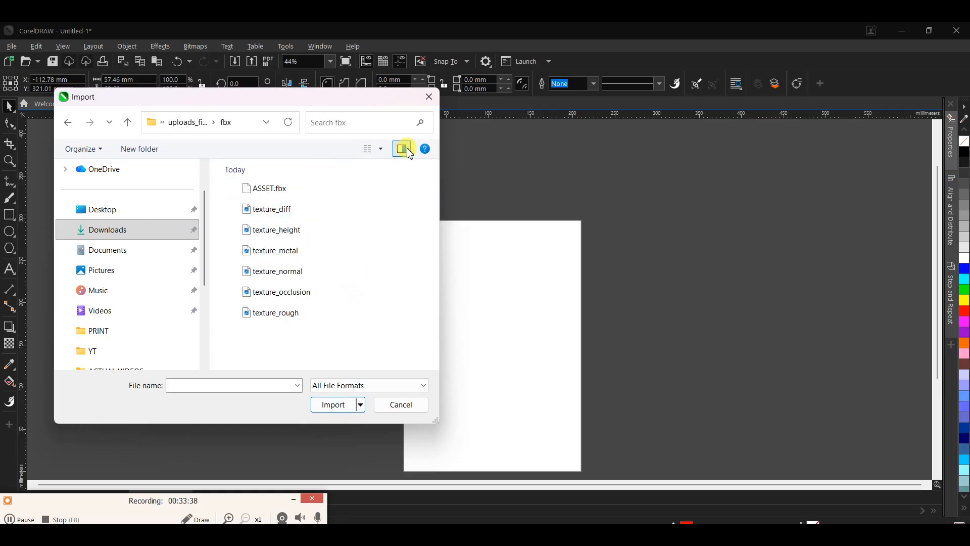
click(382, 150)
click(438, 95)
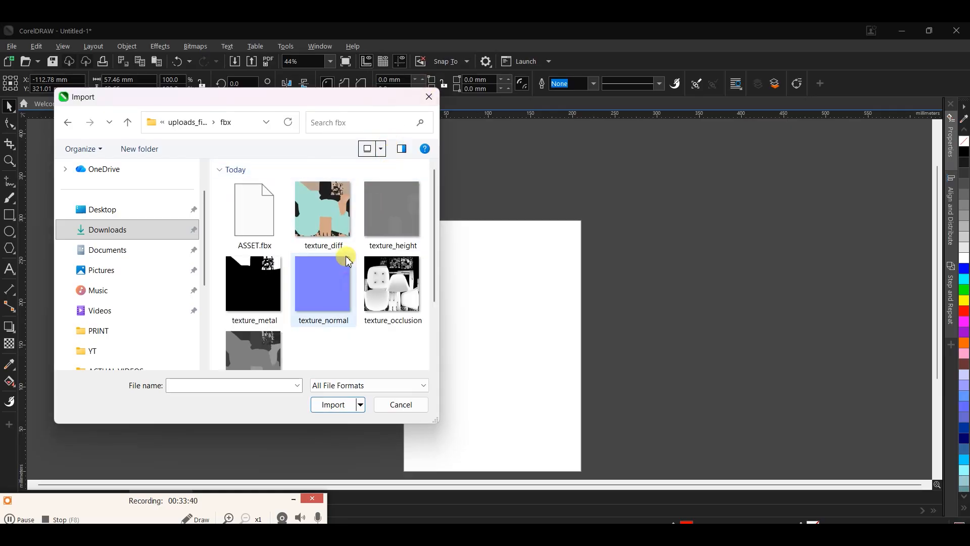
Pick out the chair's diffuse, metal, roughness, occlusion and normal maps together among the fbx folder's files
click(331, 223)
ctrl+click(273, 283)
ctrl+click(252, 348)
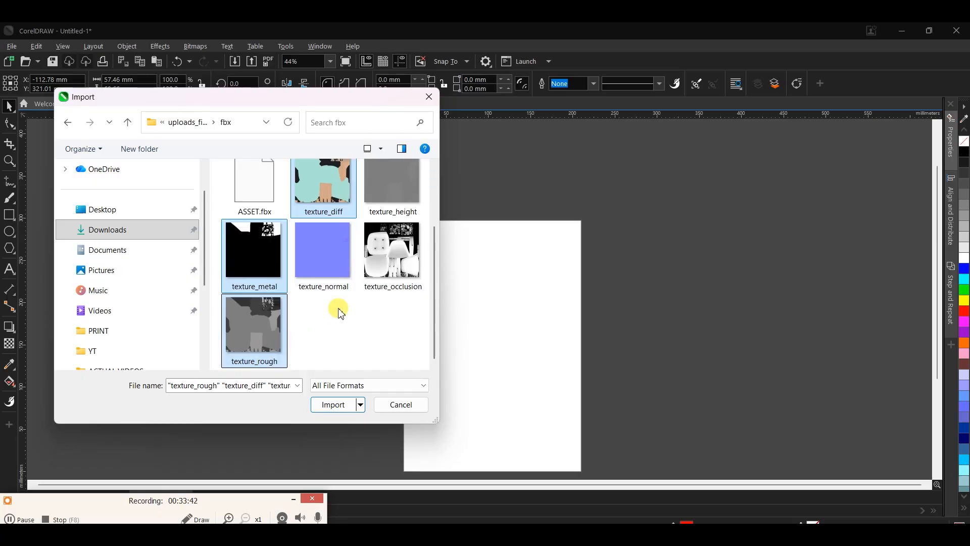
ctrl+click(396, 249)
ctrl+click(336, 255)
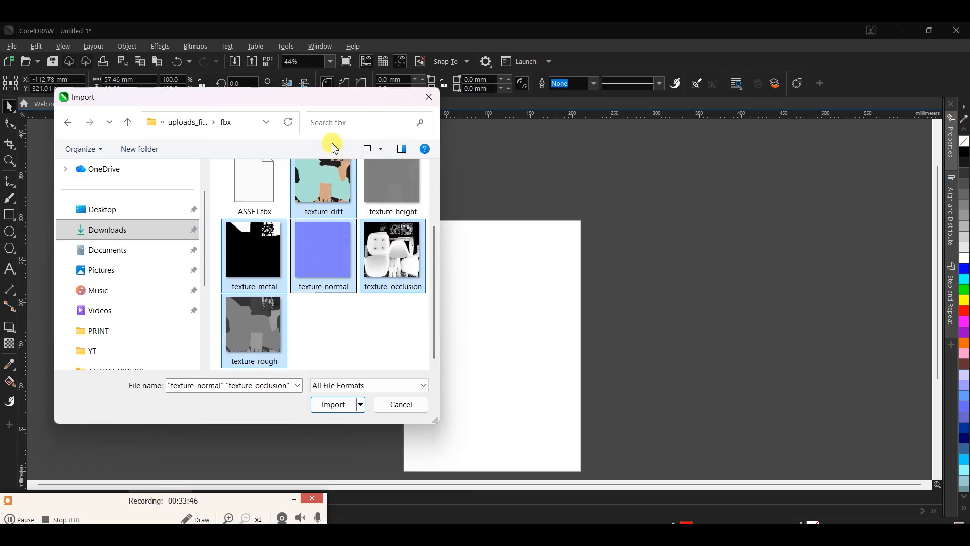
Review the chair's diffuse, height, metal, normal, occlusion and roughness texture files one by one
click(328, 196)
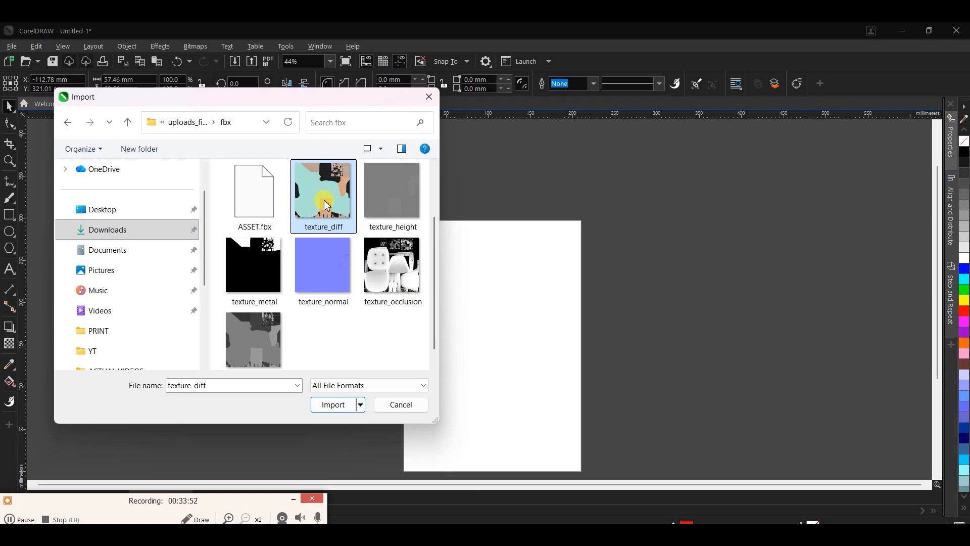
click(416, 207)
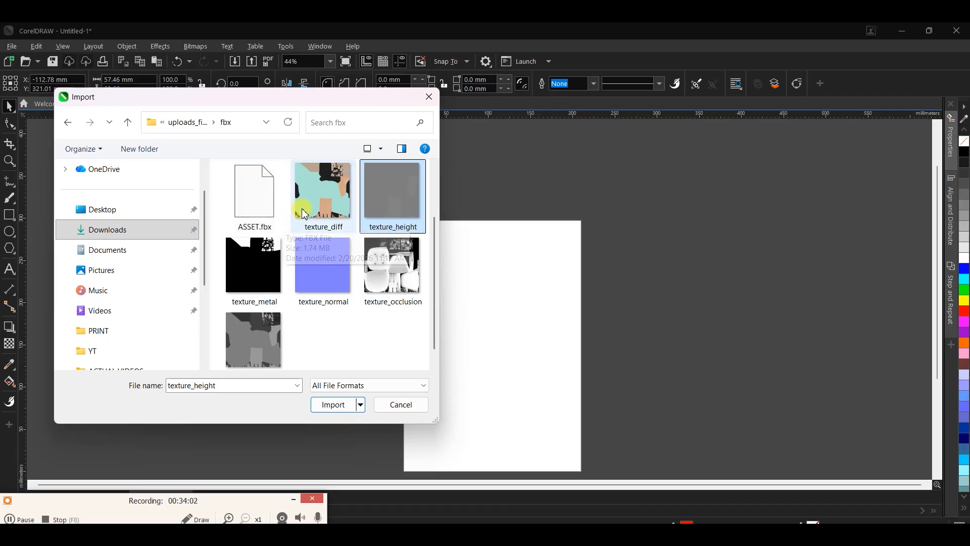
click(346, 182)
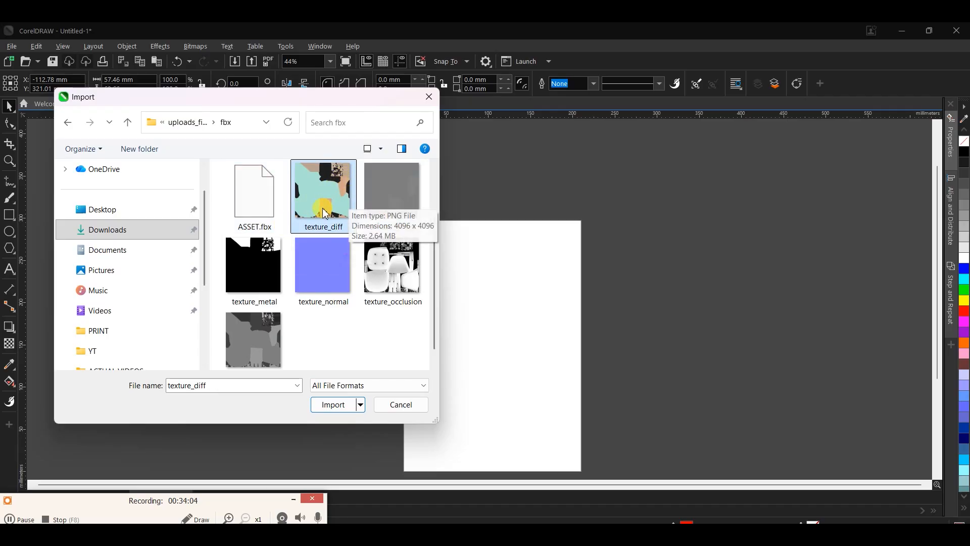
click(392, 198)
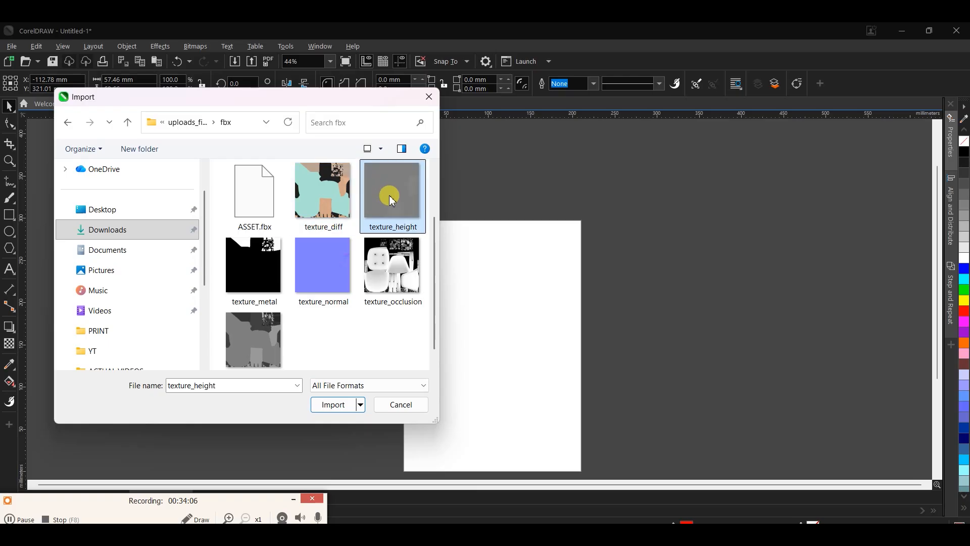
click(400, 282)
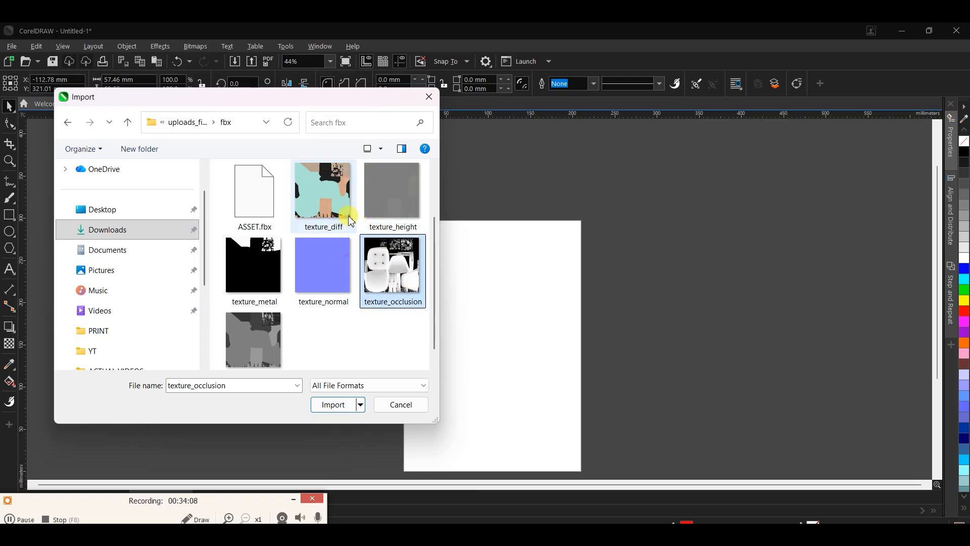
click(322, 201)
click(383, 203)
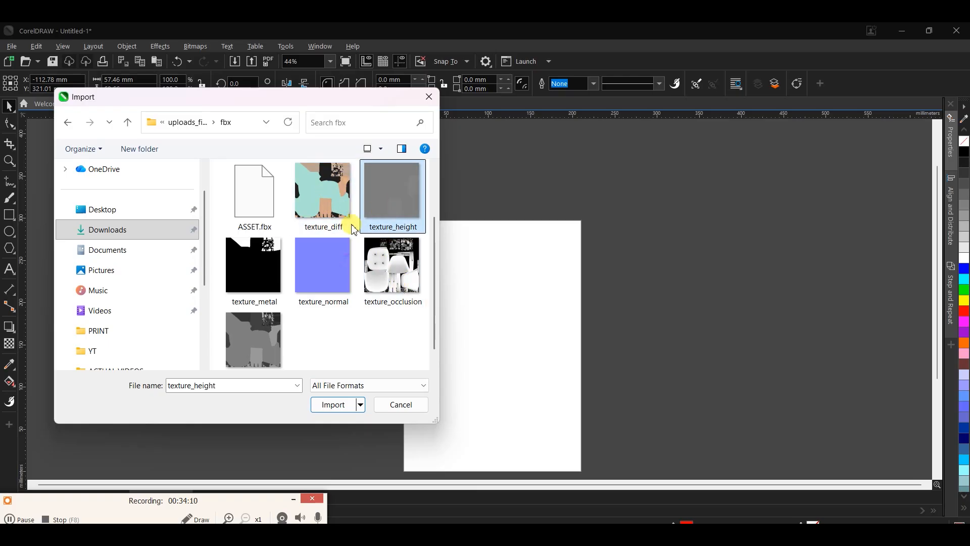
click(253, 272)
click(340, 281)
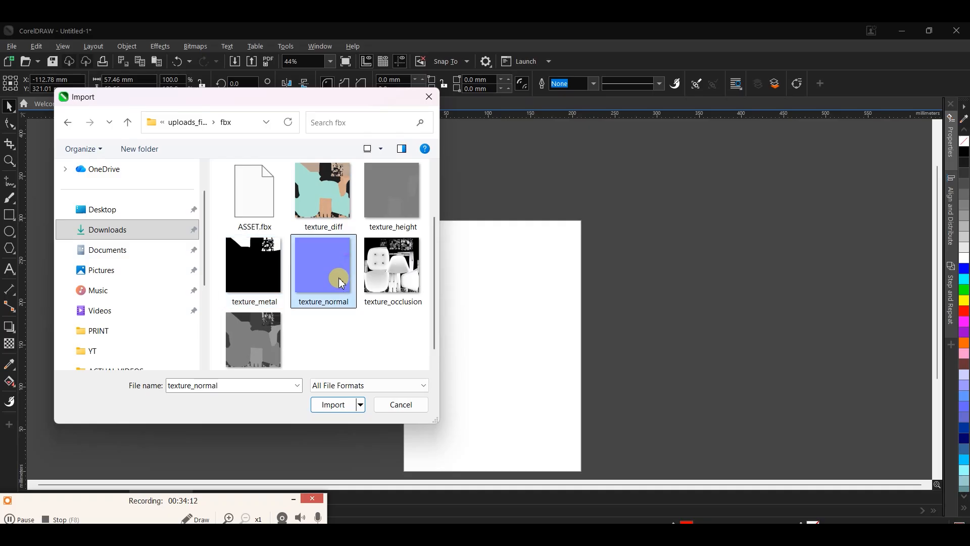
click(392, 258)
click(259, 332)
click(327, 210)
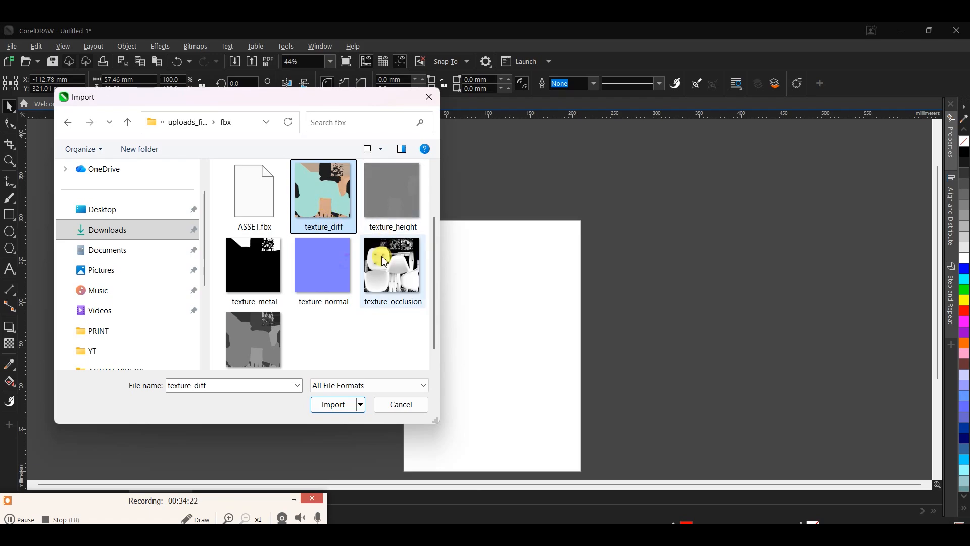
Import texture_diff centred on the page and scale it down to about 197 mm wide
click(285, 251)
click(321, 202)
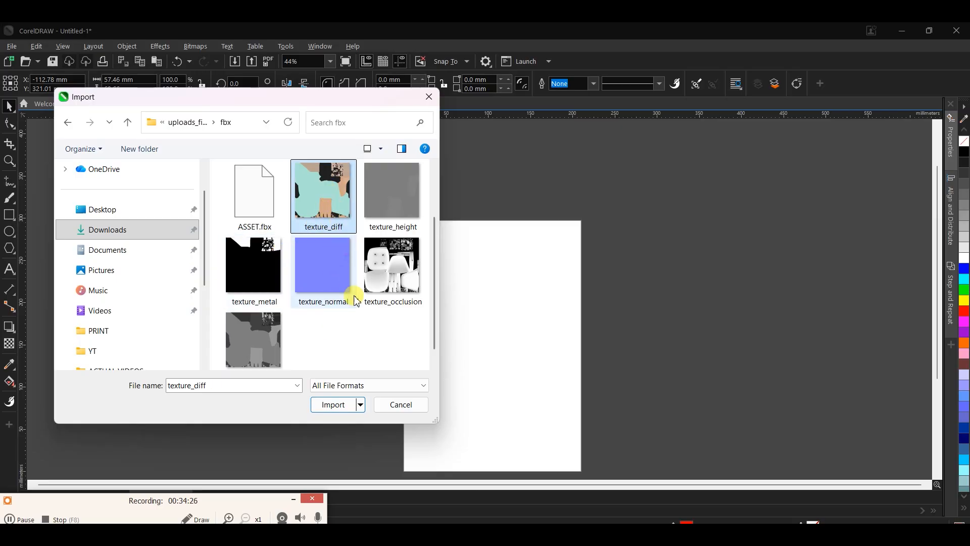
click(333, 406)
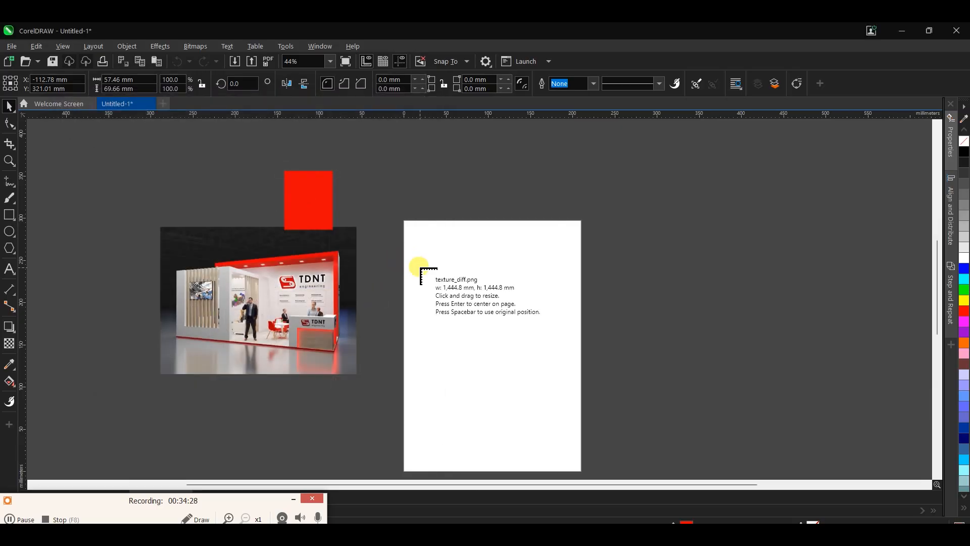
key(Return)
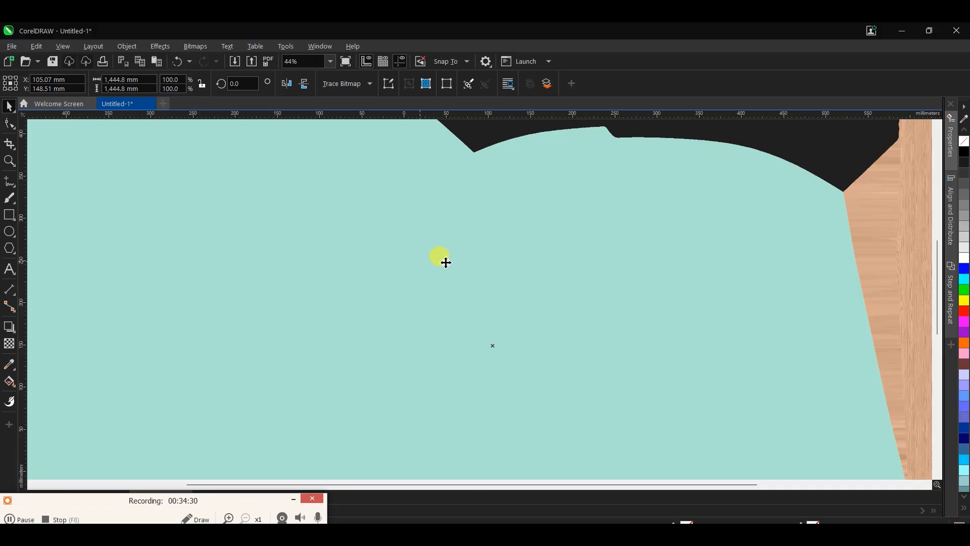
scroll(445, 262, down, 3)
scroll(493, 344, down, 1)
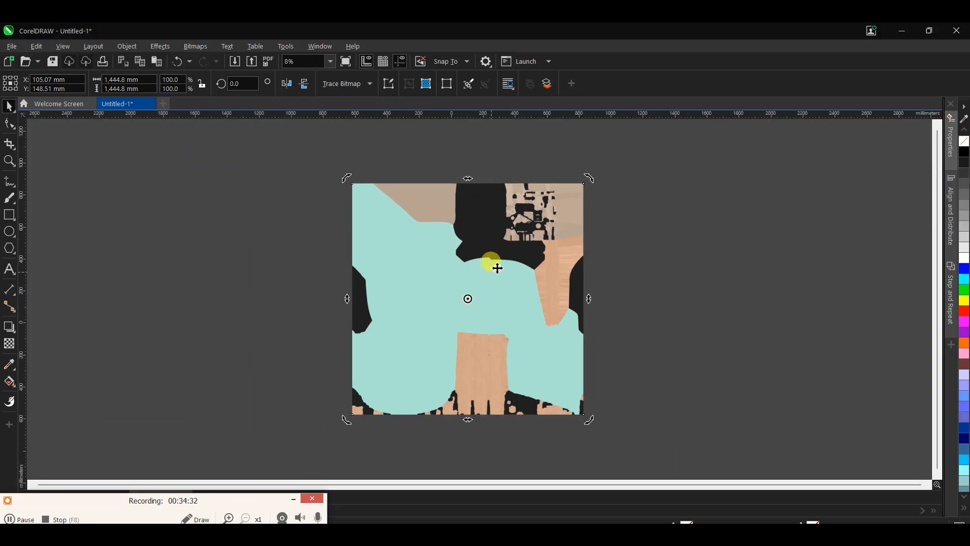
shift+drag(584, 180, 480, 234)
Examine the coloured regions of the texture_diff image and compare them with the stand reference
scroll(429, 303, up, 2)
scroll(542, 310, up, 6)
scroll(427, 411, down, 2)
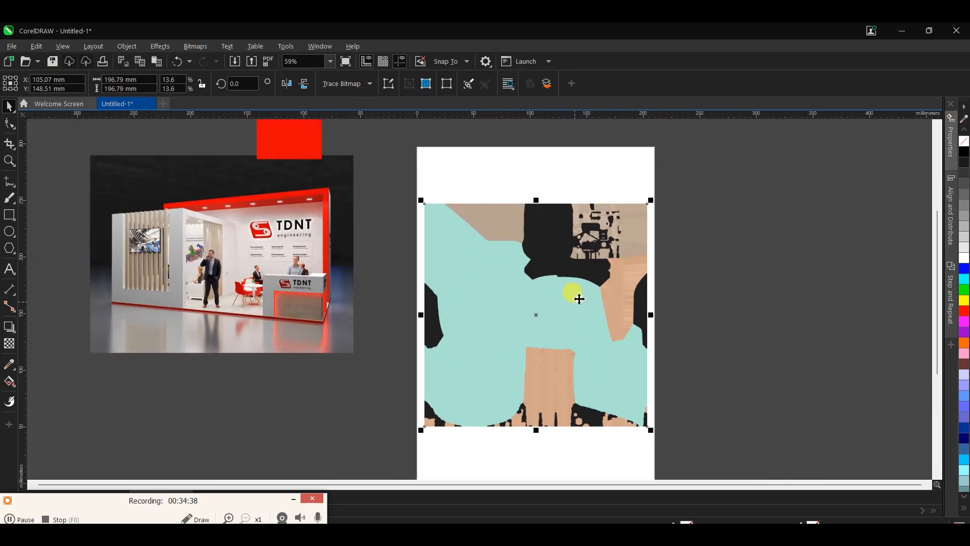
scroll(571, 307, up, 1)
scroll(440, 213, down, 2)
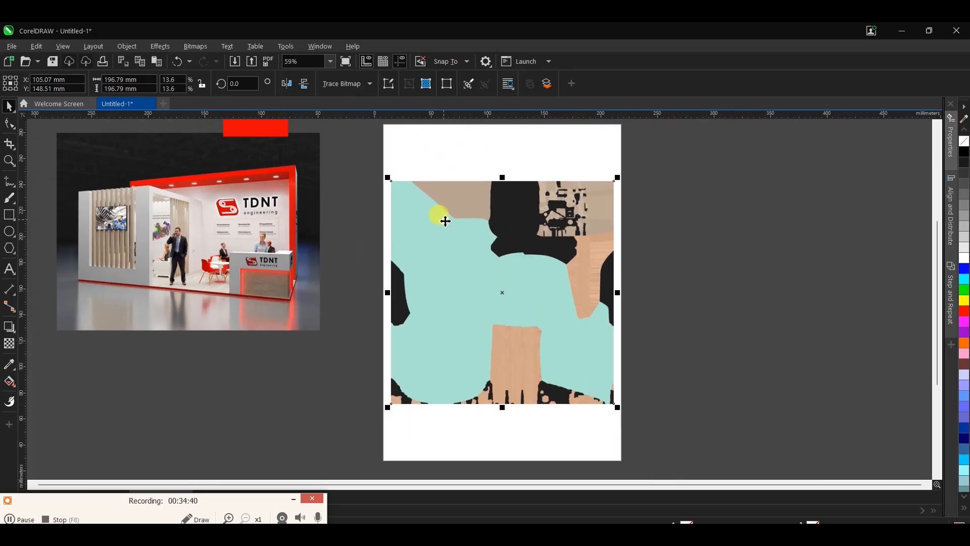
scroll(461, 293, up, 2)
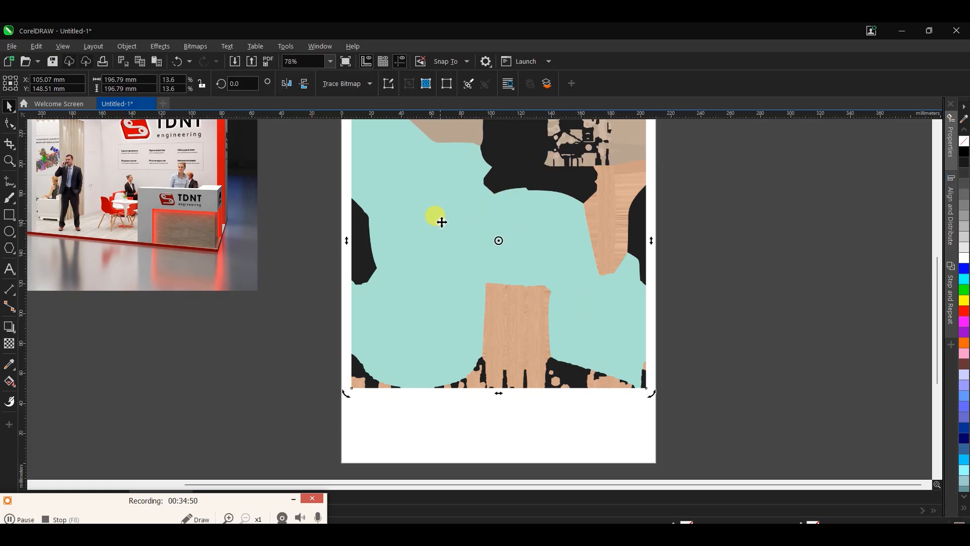
scroll(442, 220, down, 2)
click(439, 217)
scroll(449, 205, up, 2)
click(352, 136)
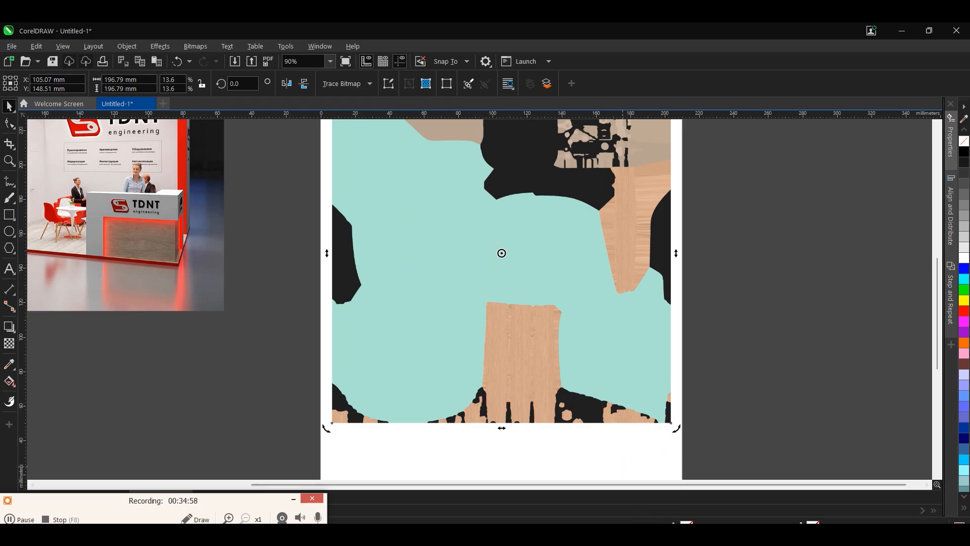
Import texture_occlusion at about 164 mm wide to compare its chair-part layout with the diffuse map, and delete it
click(234, 62)
click(406, 298)
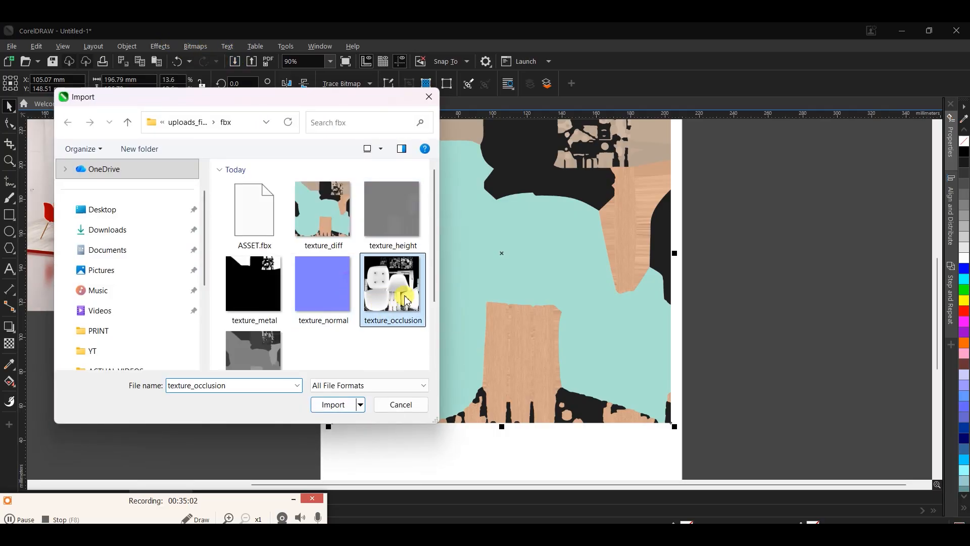
click(342, 404)
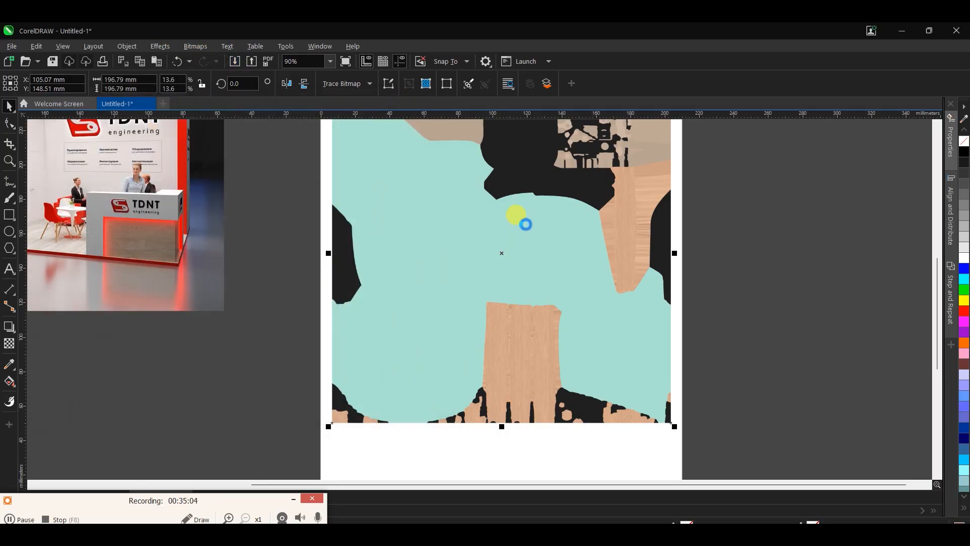
drag(829, 434, 803, 469)
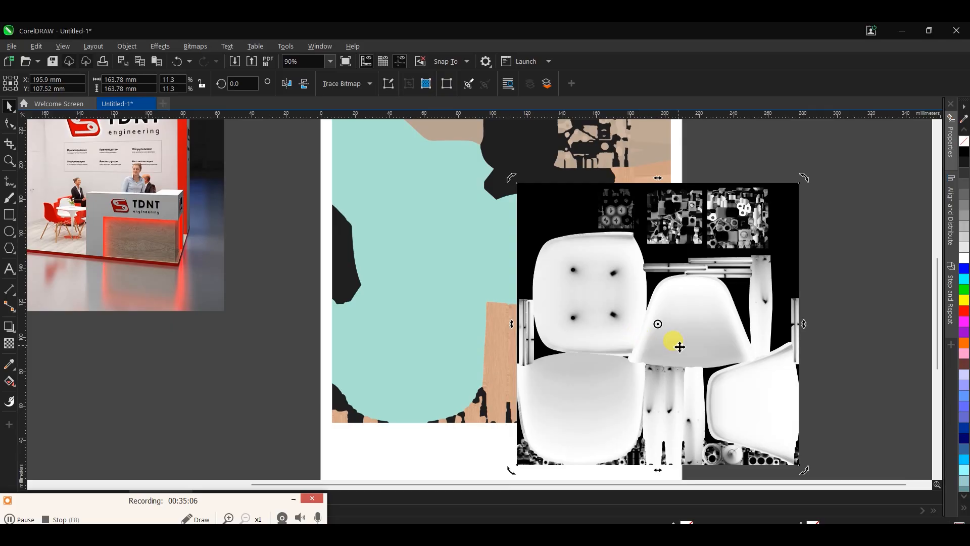
scroll(581, 194, down, 2)
click(618, 316)
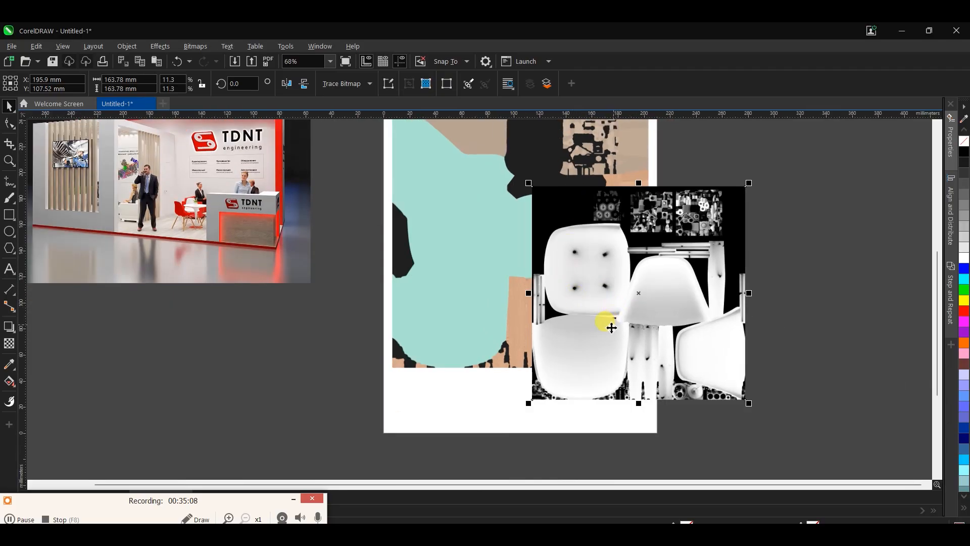
drag(611, 328, 758, 282)
key(Delete)
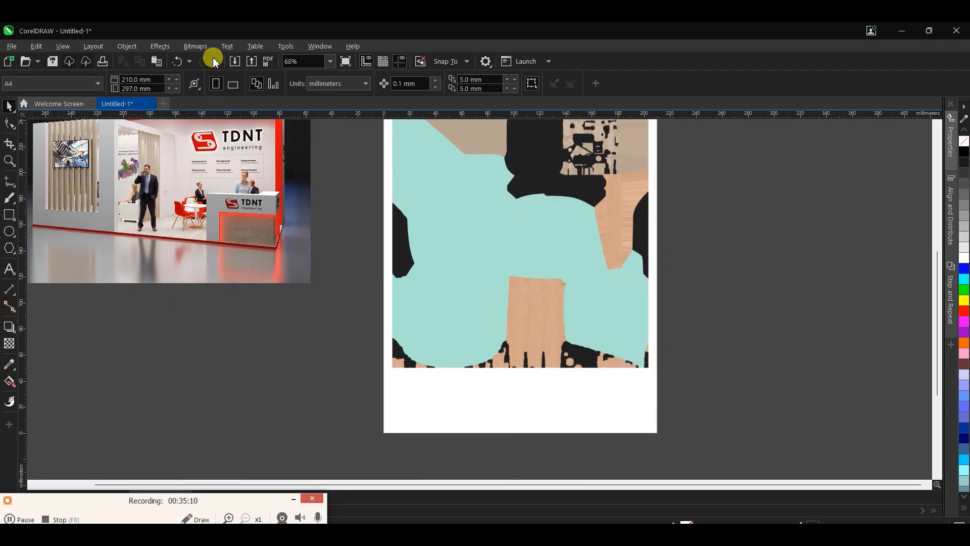
click(235, 62)
click(269, 349)
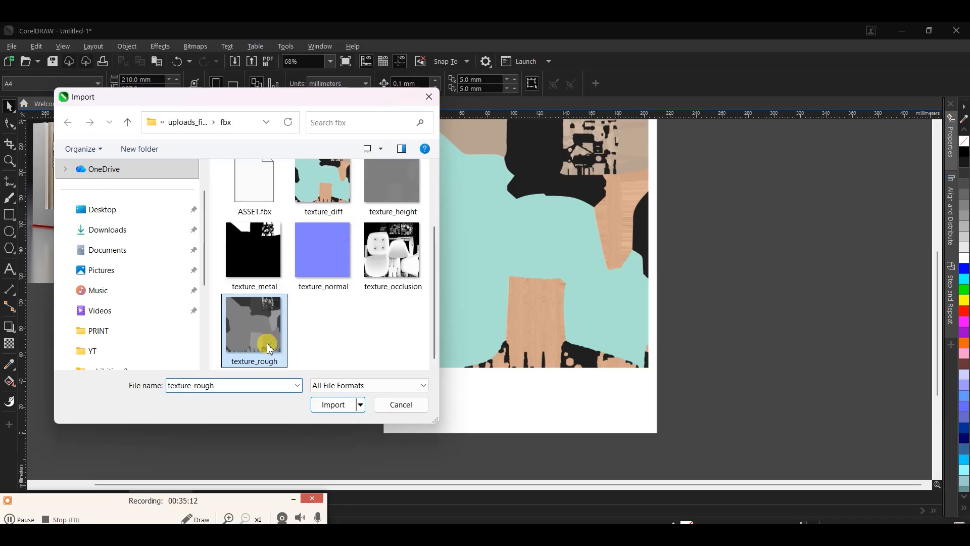
click(423, 404)
Select the texture_diff image on the page and switch to the Cinema 4D exhibition scene
click(507, 287)
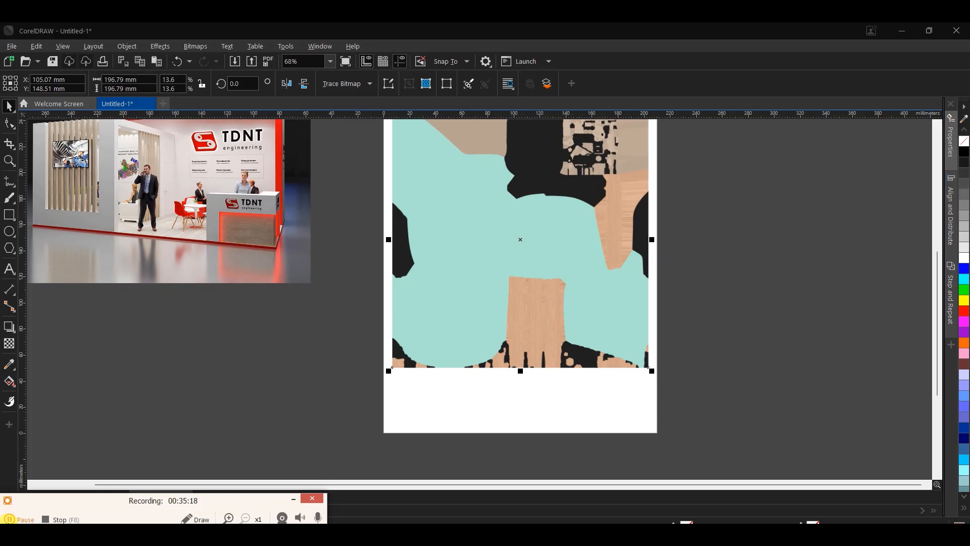
click(505, 251)
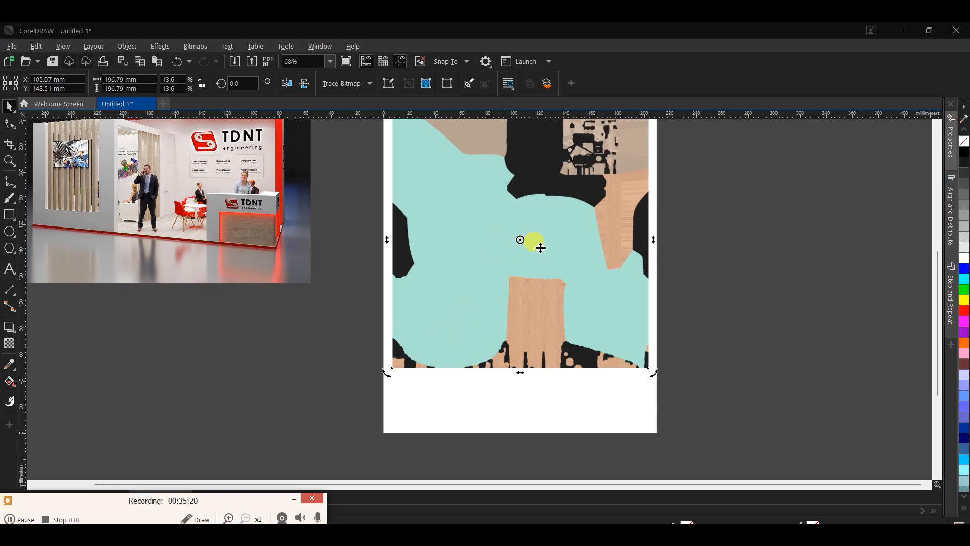
double_click(533, 292)
click(557, 279)
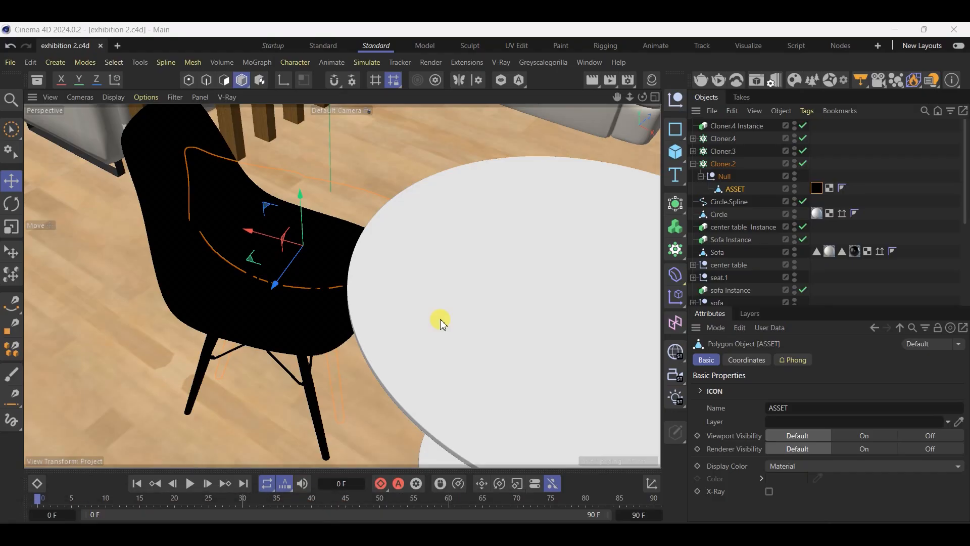
Create a new V-Ray material, open it for editing and start loading an image as its diffuse texture
click(651, 80)
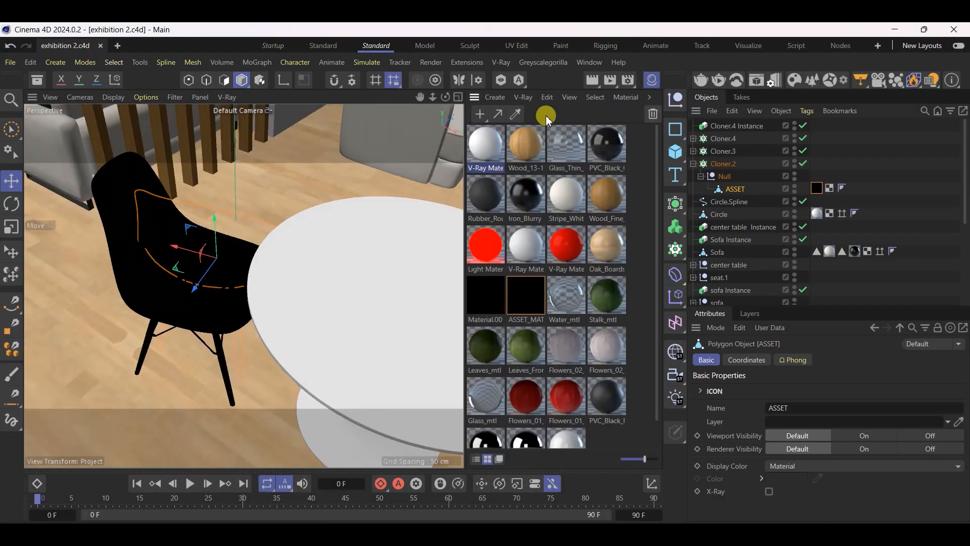
click(535, 105)
click(520, 147)
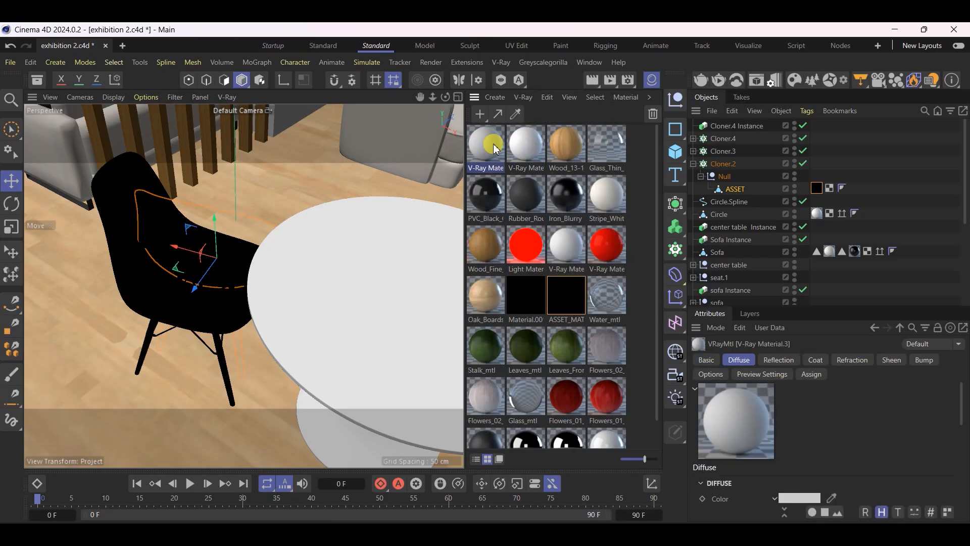
double_click(485, 144)
click(521, 207)
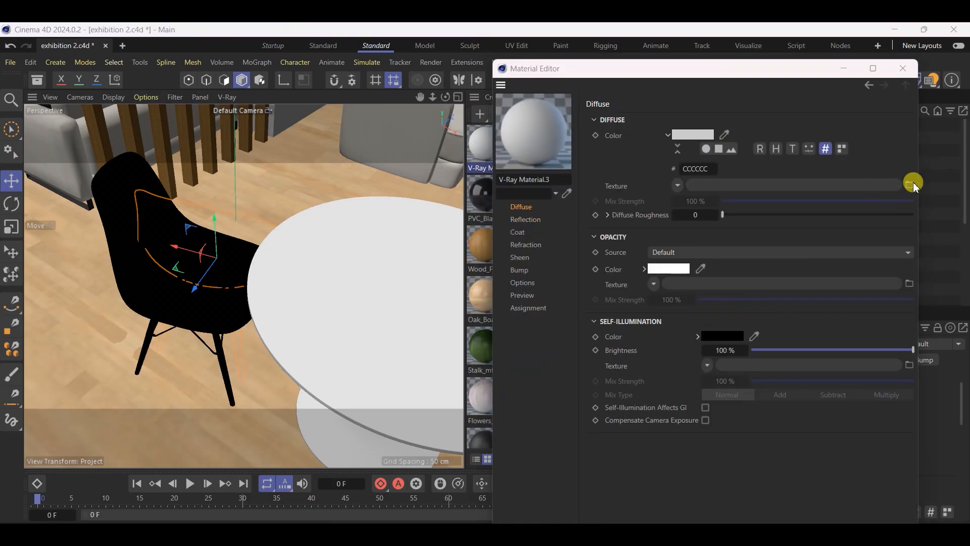
click(911, 185)
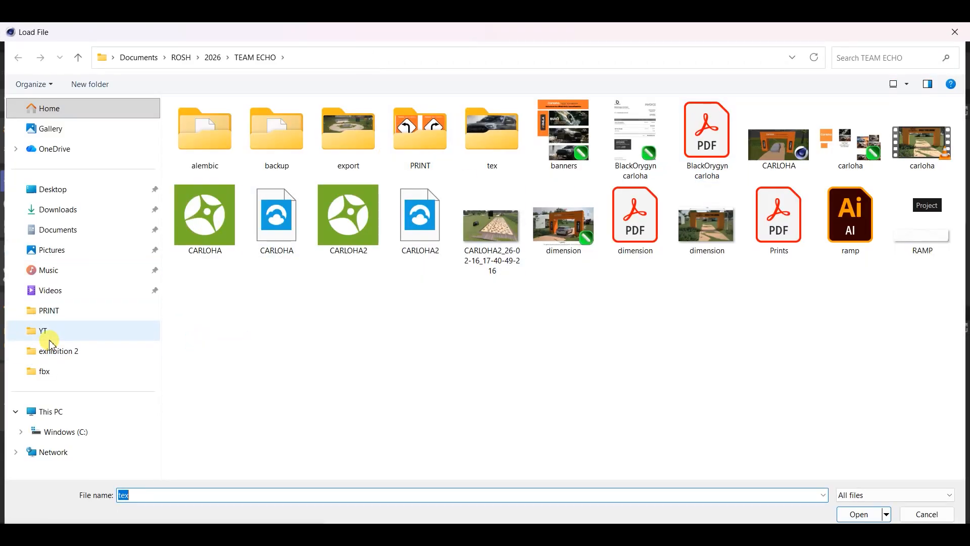
click(50, 339)
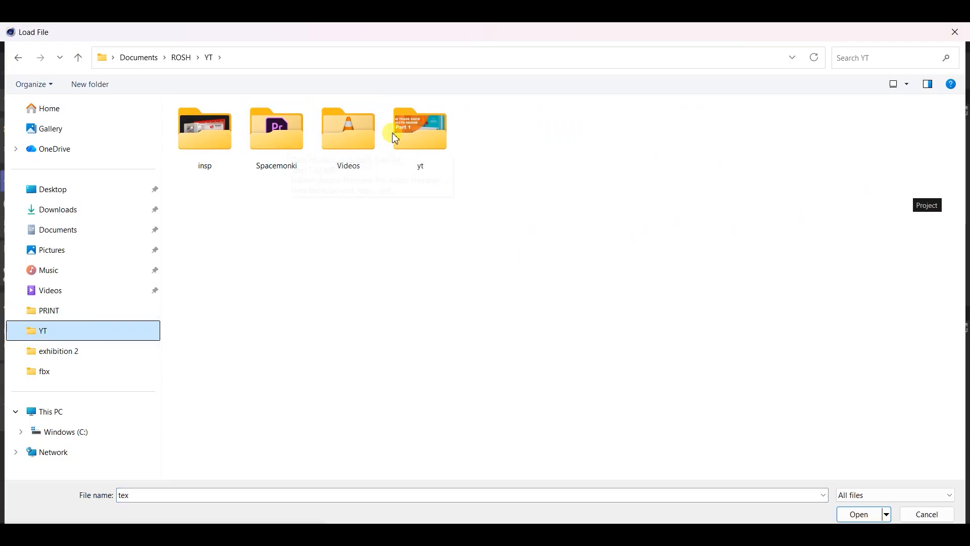
double_click(431, 136)
click(250, 152)
double_click(249, 151)
click(267, 136)
Load texture_diff from the uploads_files_6096623_fbx/fbx folder in Downloads as the diffuse texture and copy it to the project location
click(106, 210)
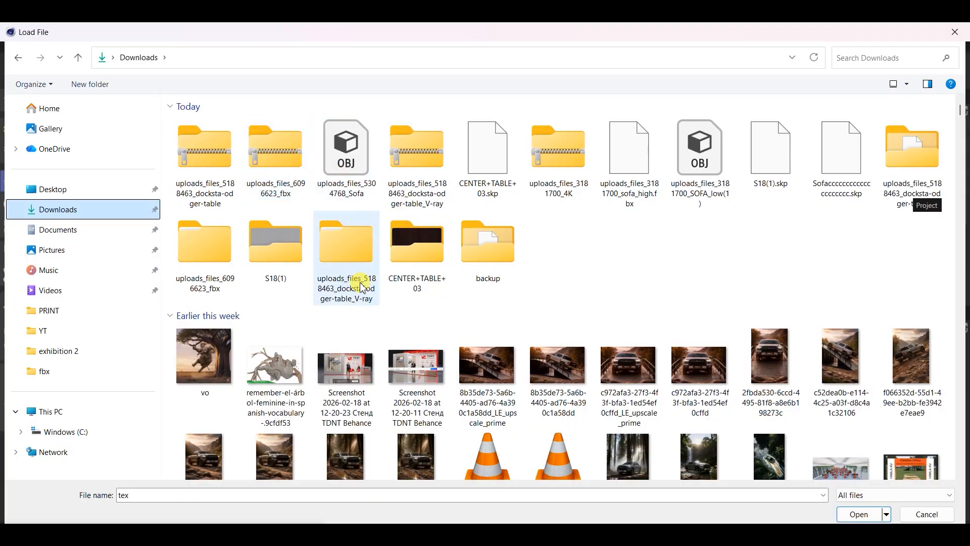
double_click(197, 276)
click(226, 141)
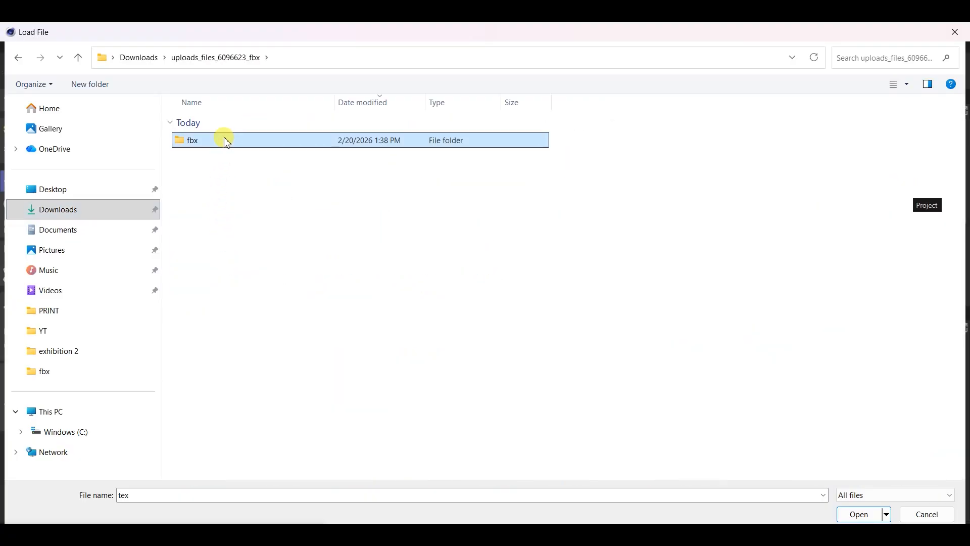
double_click(226, 141)
click(227, 166)
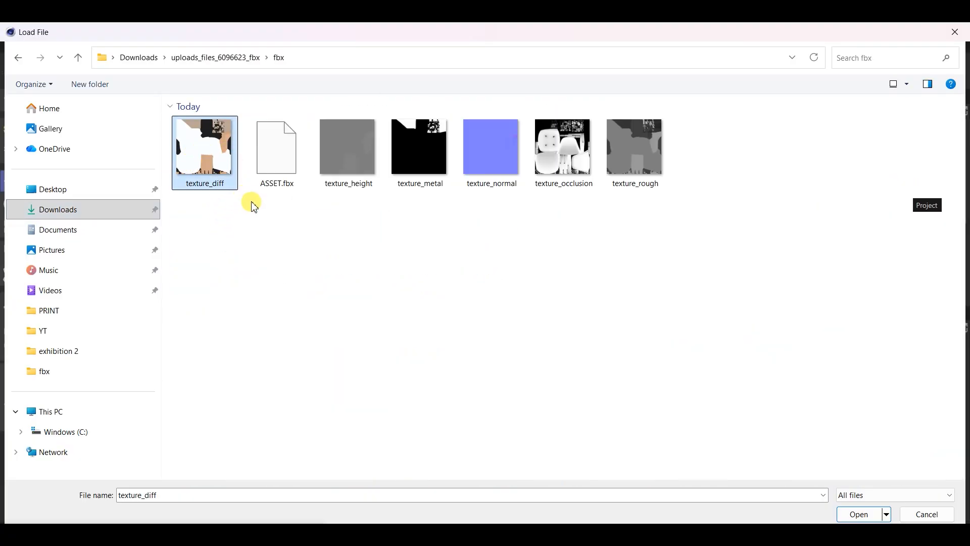
key(Return)
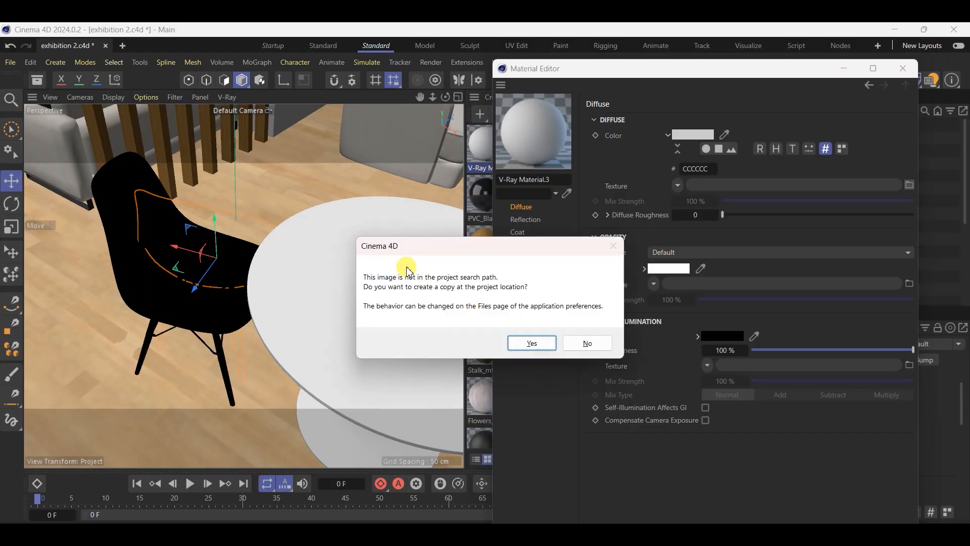
click(521, 342)
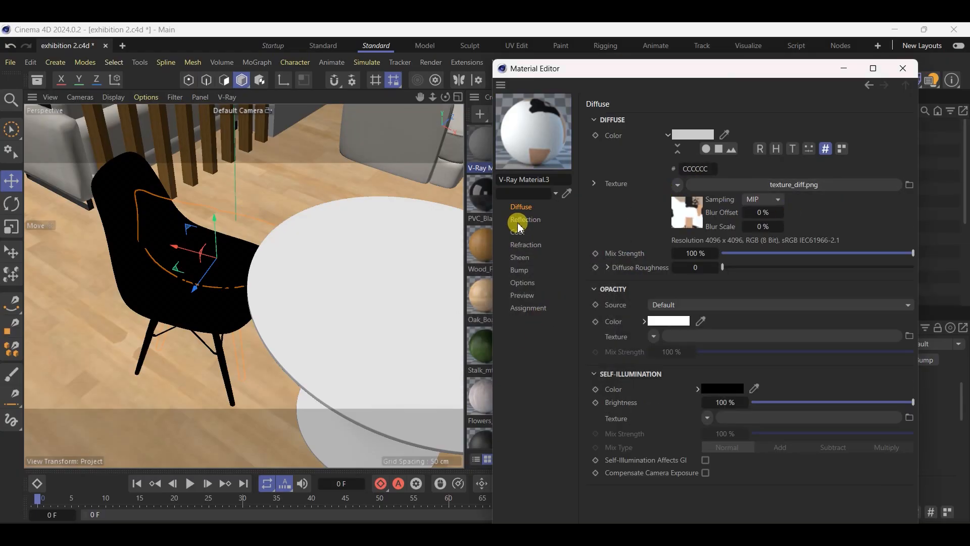
Set the material's reflection colour to grey 4A4A4A and assign it to the chair's ASSET object in place of its black material
click(554, 217)
click(697, 131)
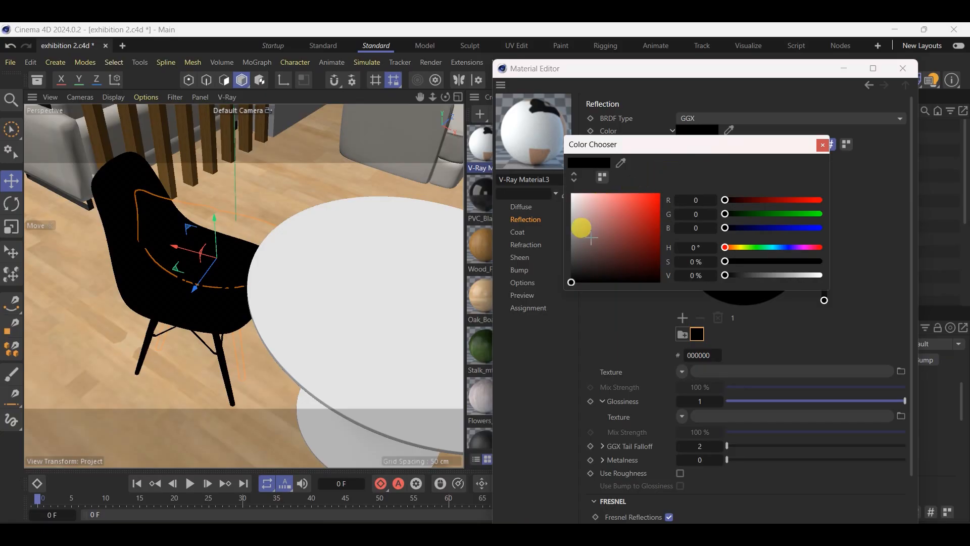
click(572, 255)
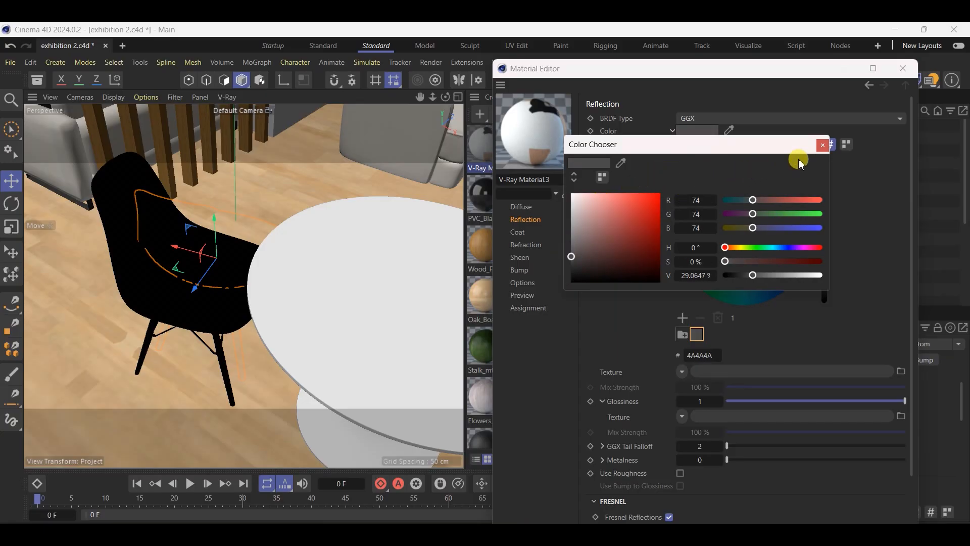
click(823, 147)
click(903, 69)
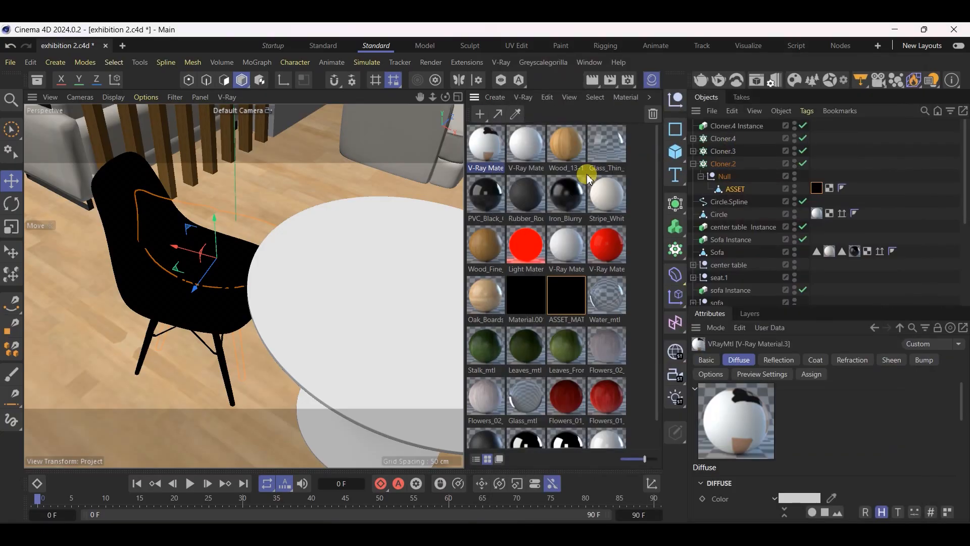
click(189, 235)
drag(489, 146, 818, 190)
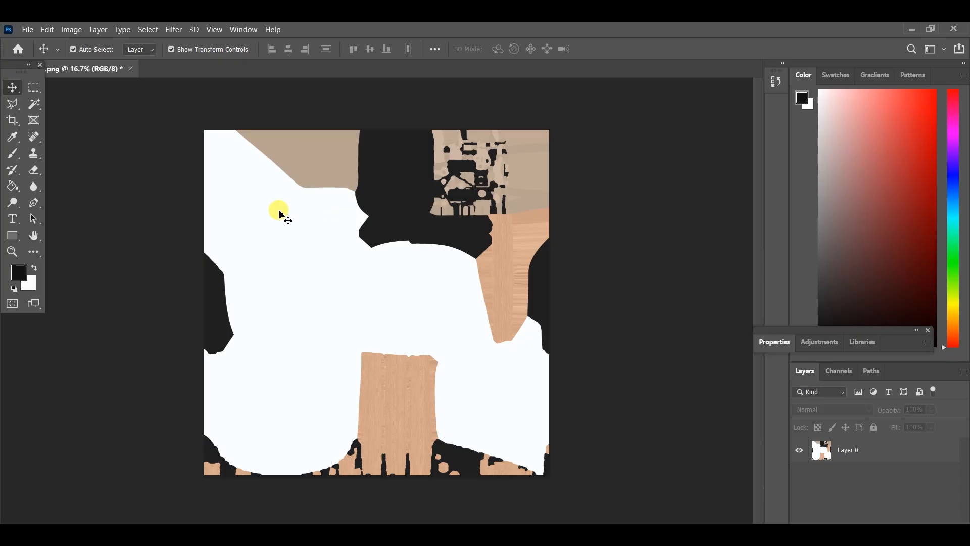
Switch to Photoshop and select the large white region of the texture_diff layer with the Magic Wand
click(277, 249)
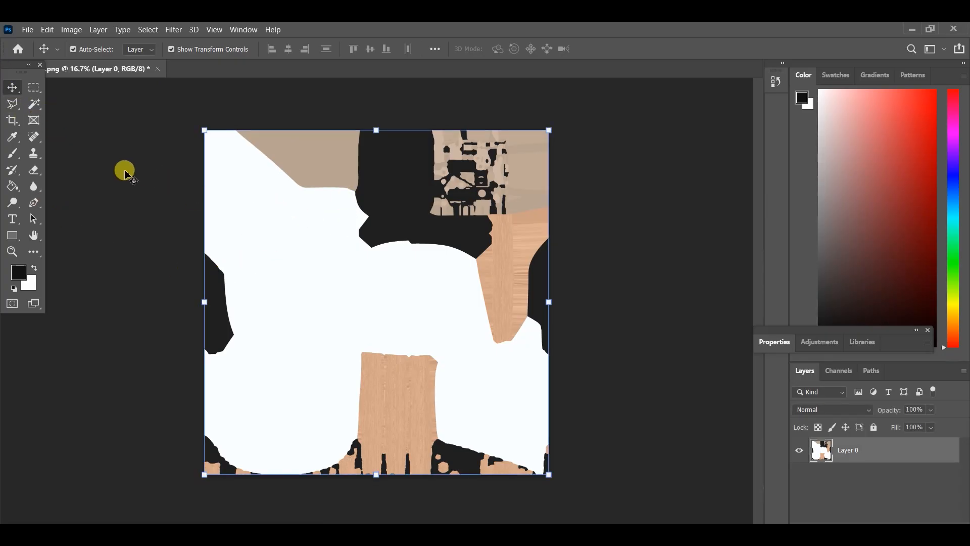
click(34, 104)
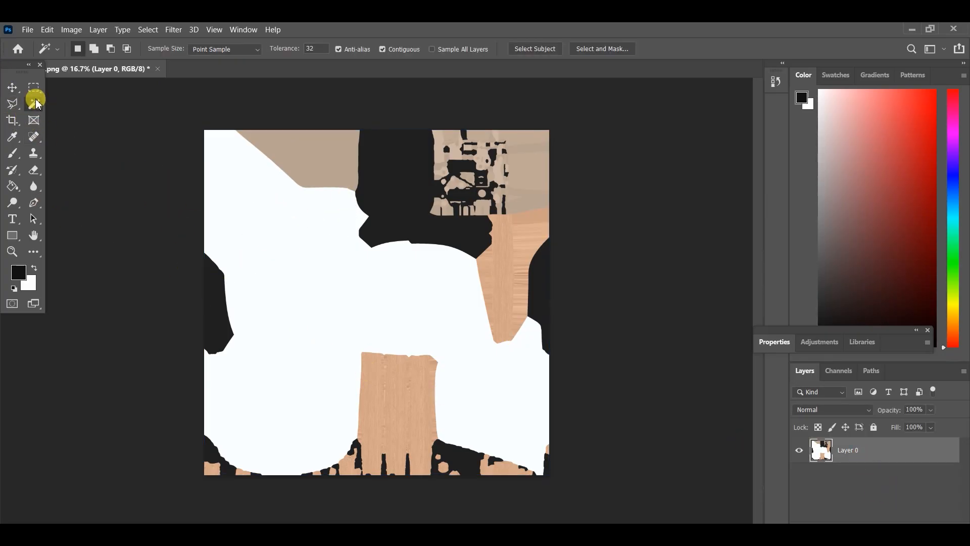
click(228, 197)
click(98, 30)
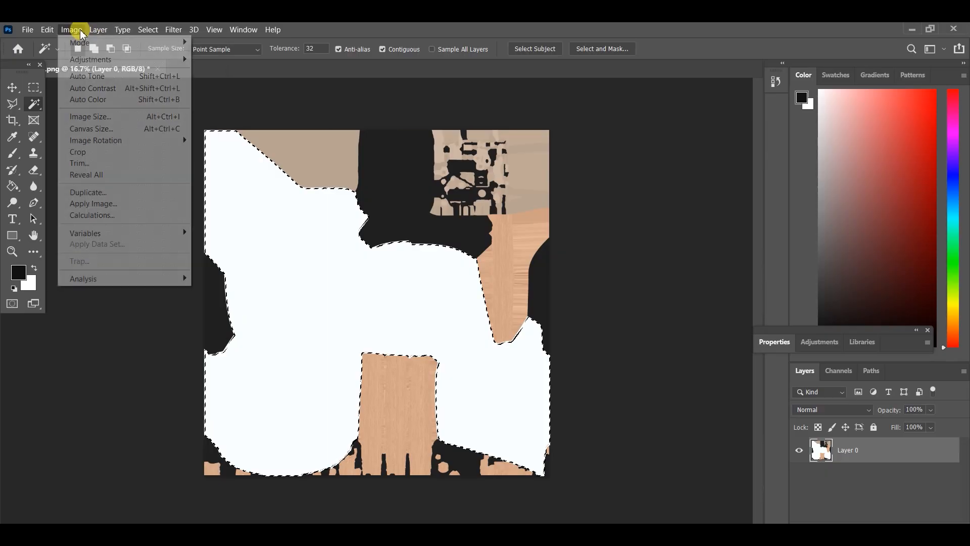
mouse_move(114, 59)
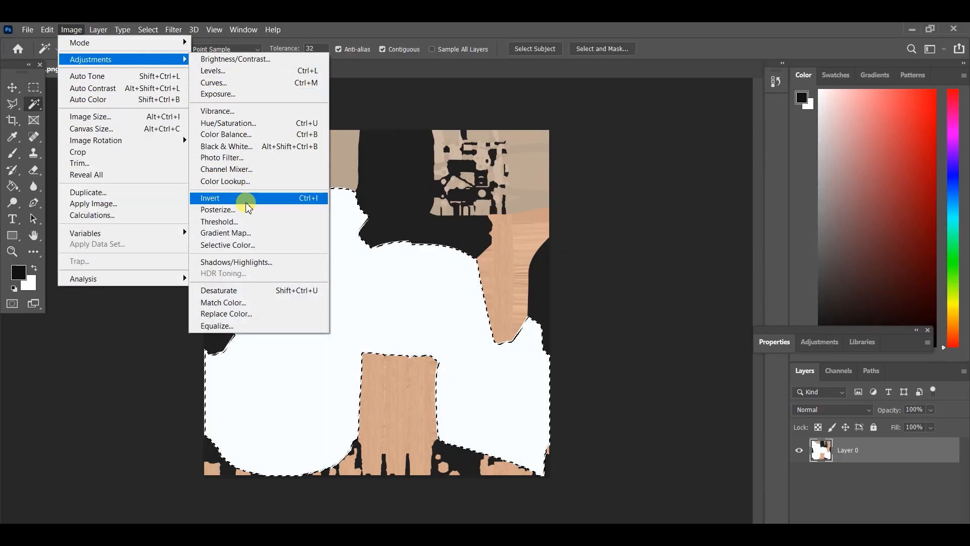
Set the foreground colour to pure red ff0000 and clear the current selection
click(34, 269)
click(19, 272)
click(291, 286)
mouse_move(292, 286)
mouse_down()
mouse_move(321, 259)
mouse_move(390, 268)
mouse_up()
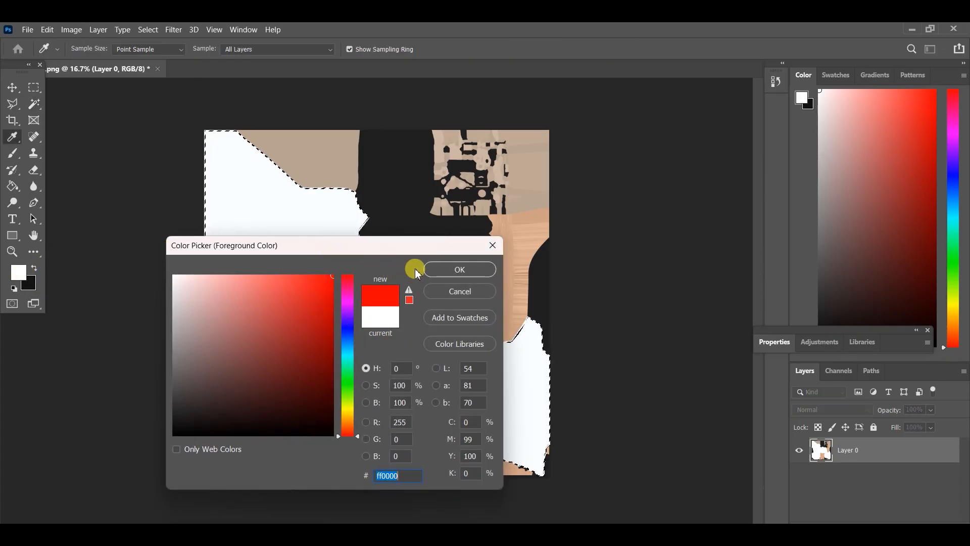
click(458, 269)
key(w)
key(ctrl+d)
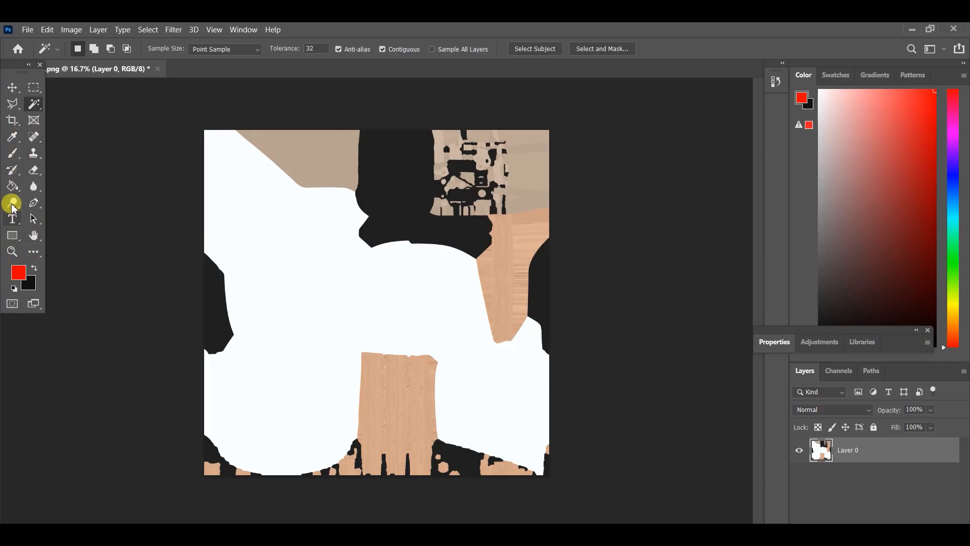
Select the large white region with the Magic Wand, fill it with the red foreground colour using the Paint Bucket, and deselect
click(13, 186)
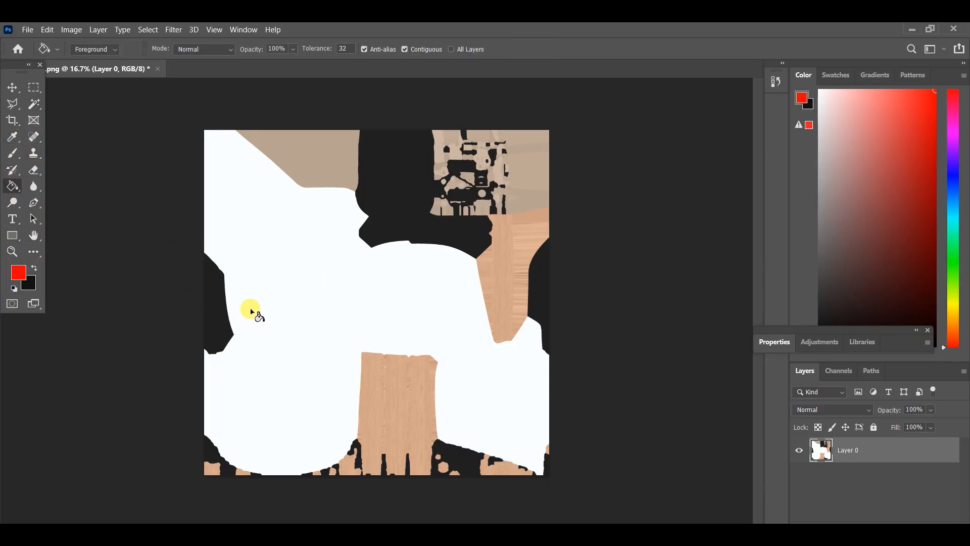
click(34, 105)
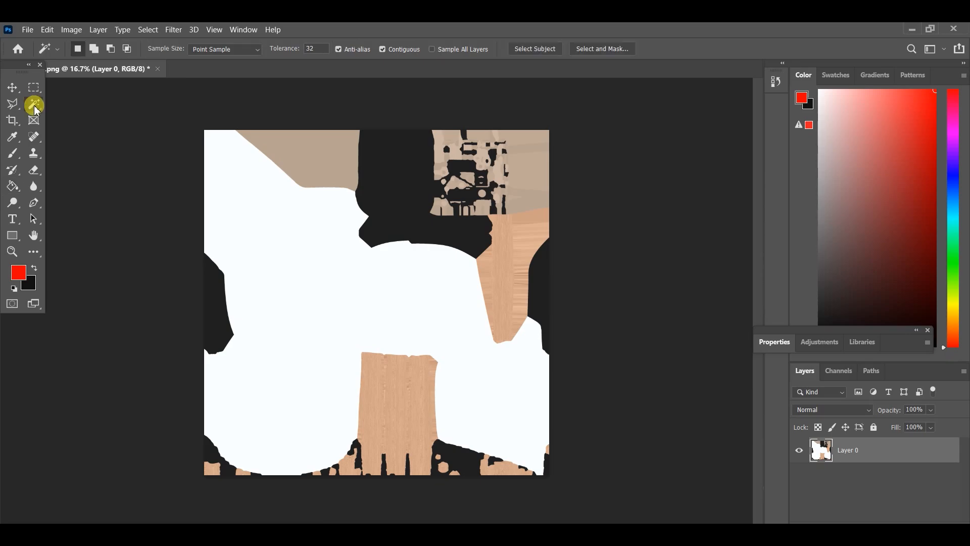
click(263, 217)
click(12, 186)
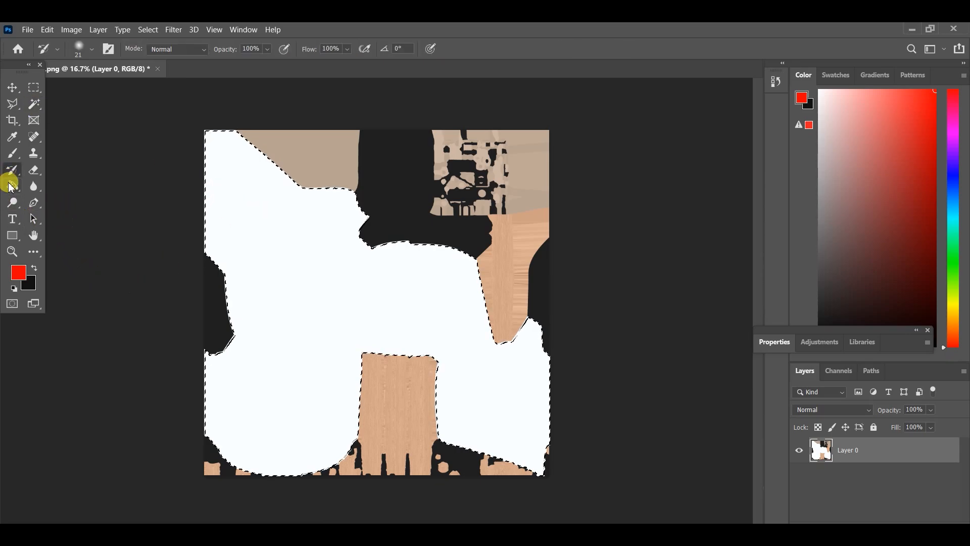
click(335, 275)
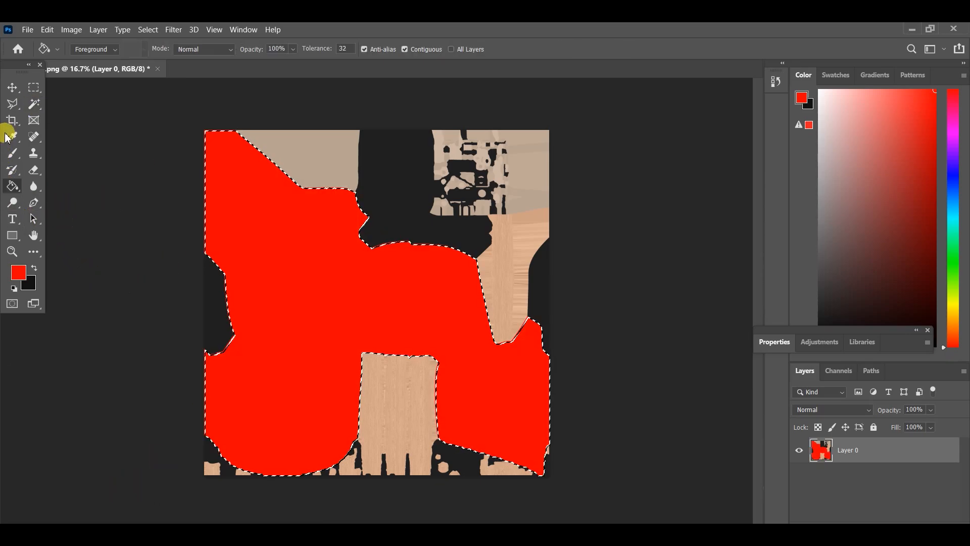
click(34, 88)
key(ctrl+d)
click(13, 88)
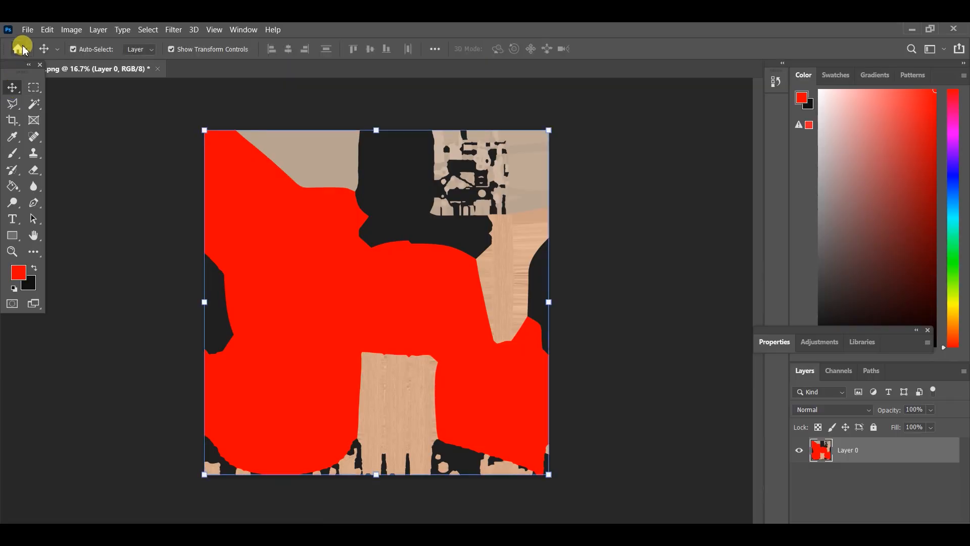
Save the recoloured image on the computer as a PNG copy over texture_diff in the fbx folder, using the large file size option
click(27, 30)
click(54, 176)
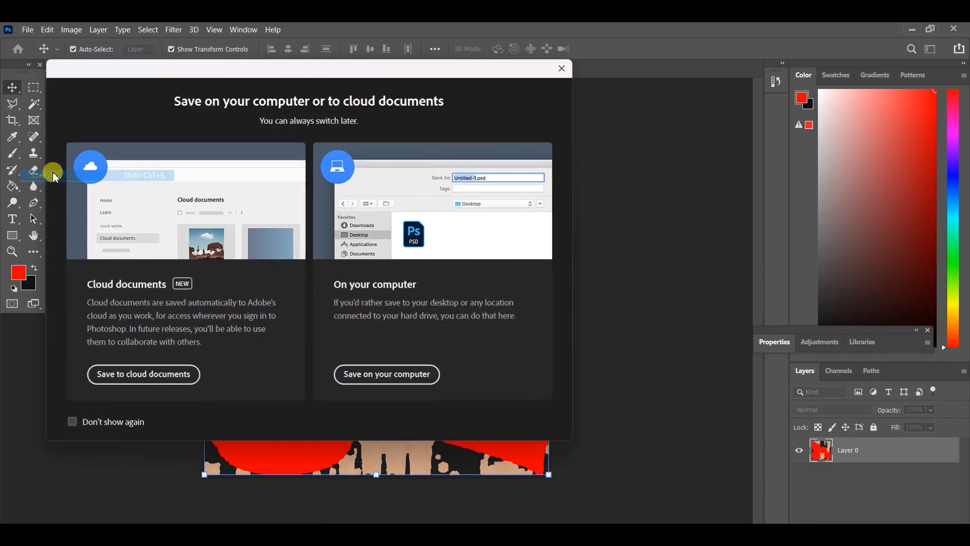
click(367, 376)
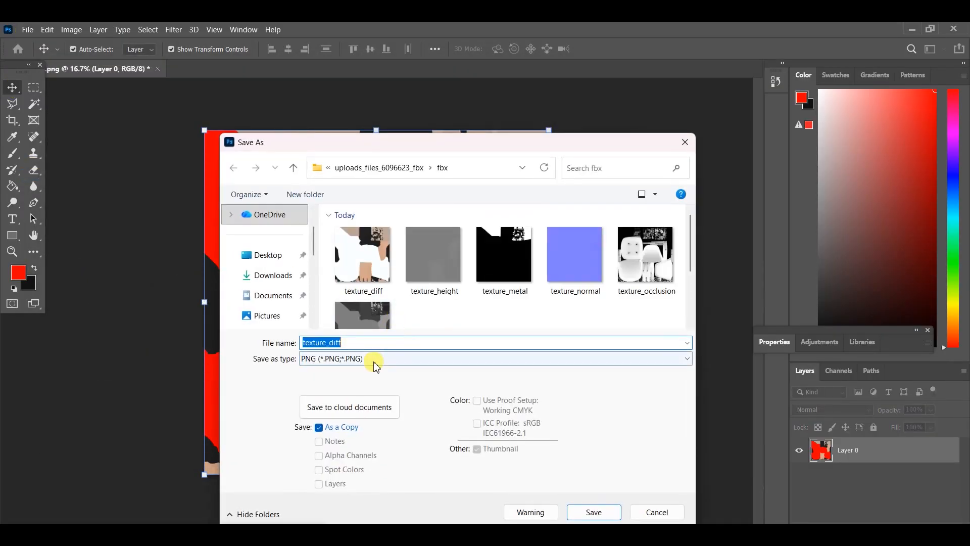
click(372, 281)
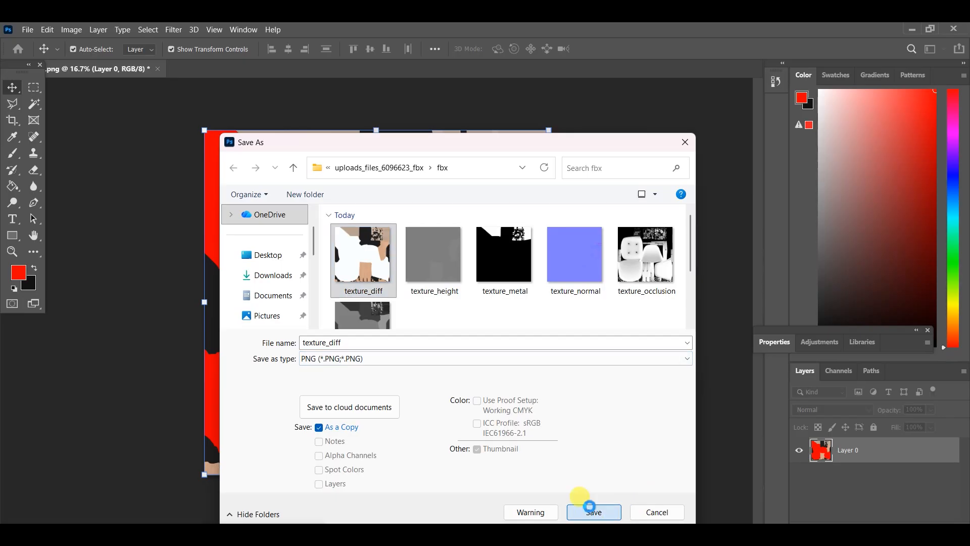
click(590, 512)
click(514, 287)
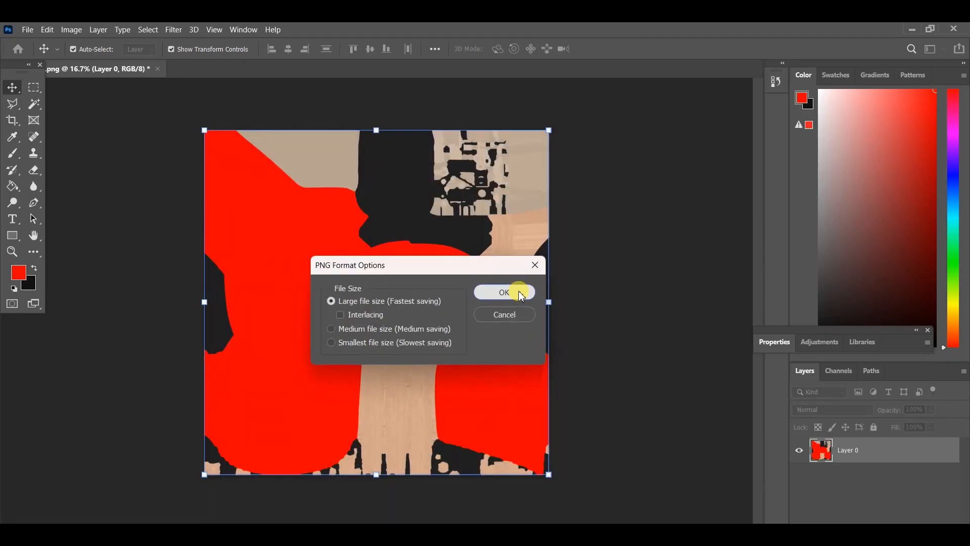
click(523, 293)
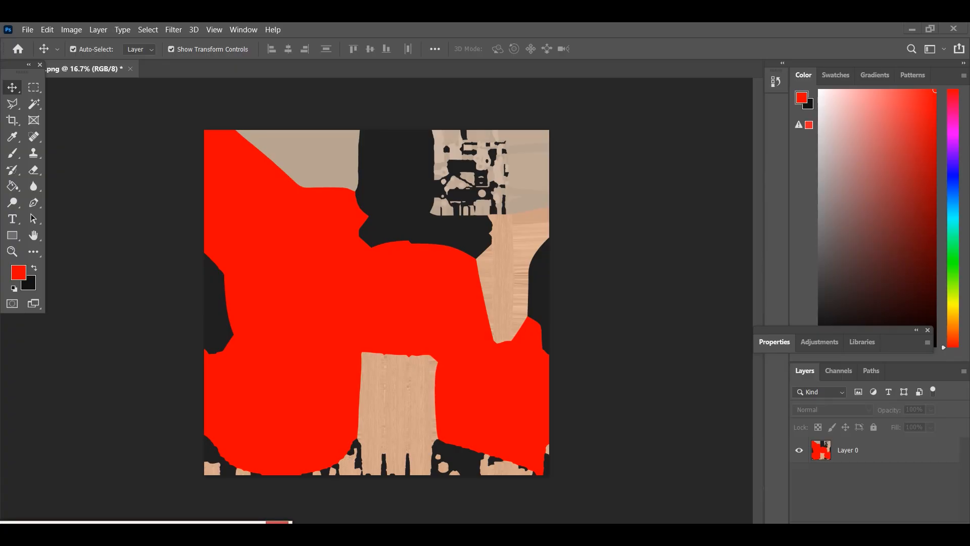
Switch to Cinema 4D, open the chair's V-Ray material at its diffuse settings and start replacing the texture image
mouse_move(321, 543)
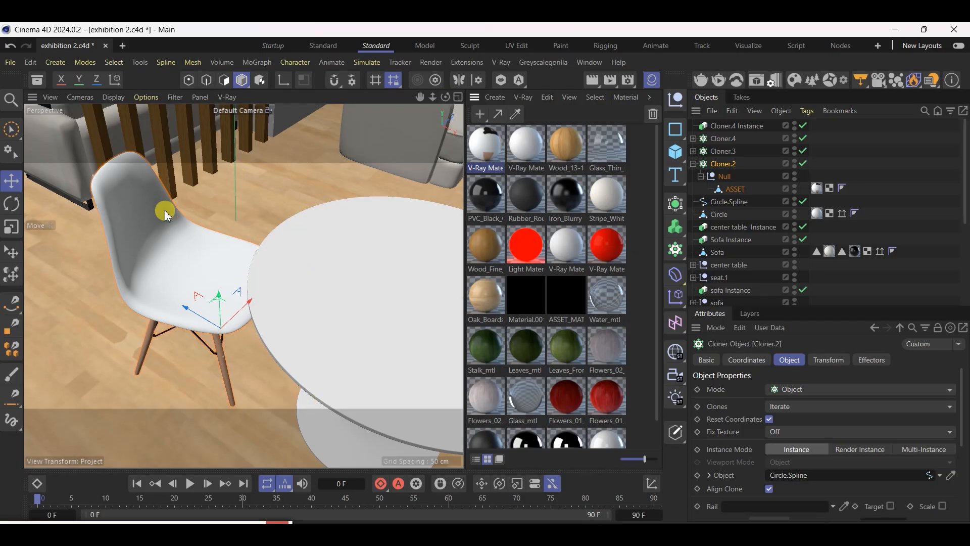
click(504, 135)
double_click(502, 140)
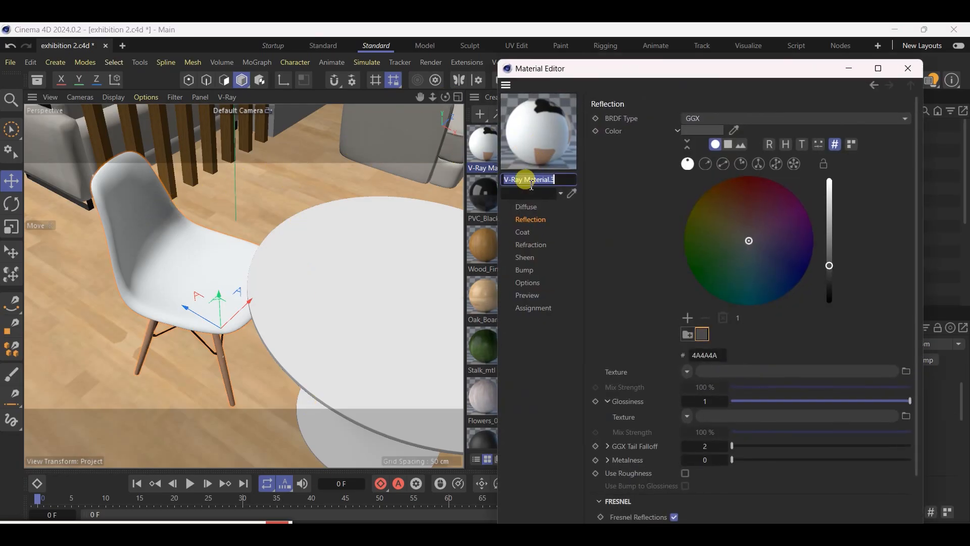
click(551, 205)
click(689, 209)
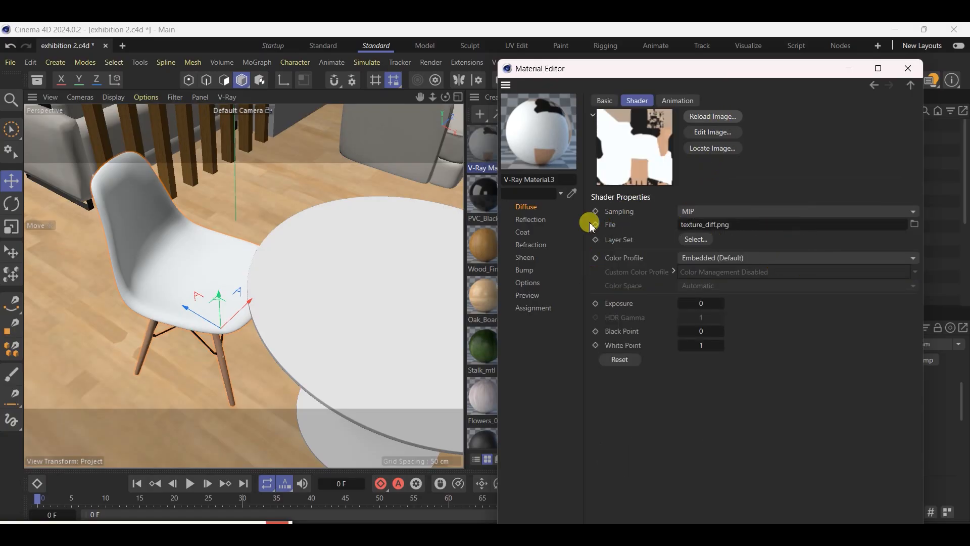
click(527, 207)
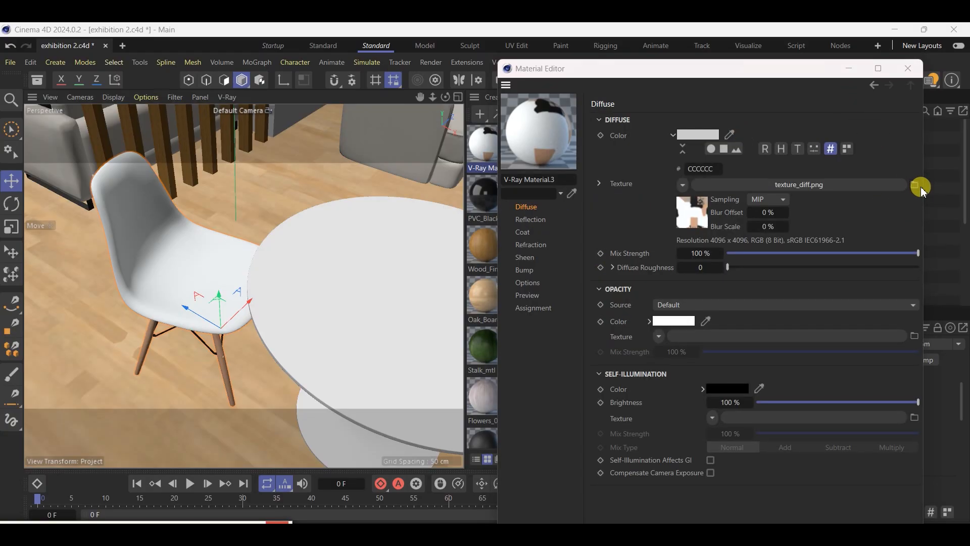
click(916, 186)
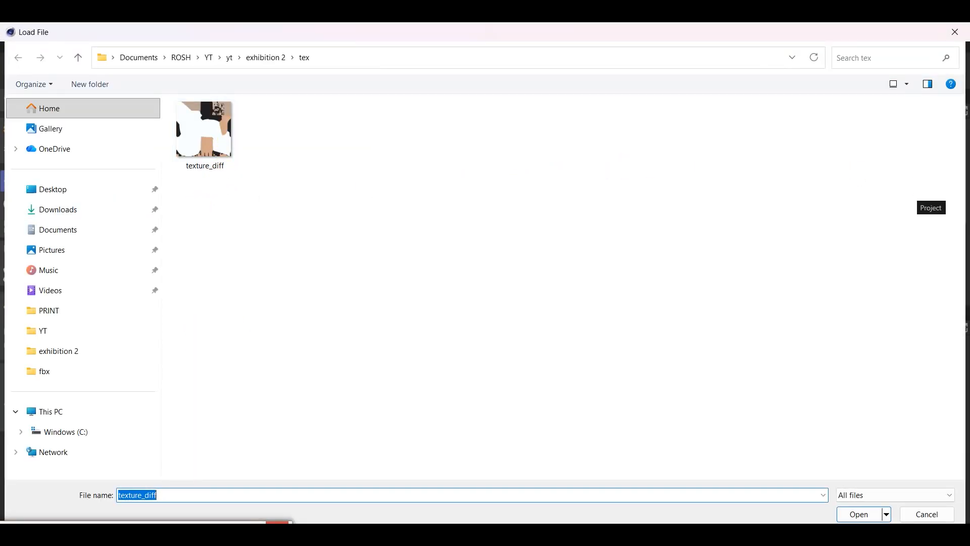
Browse to the fbx folder inside uploads_files_6096623_fbx in Downloads, rename the red texture_diff image as texture_diffq, and select it
click(48, 212)
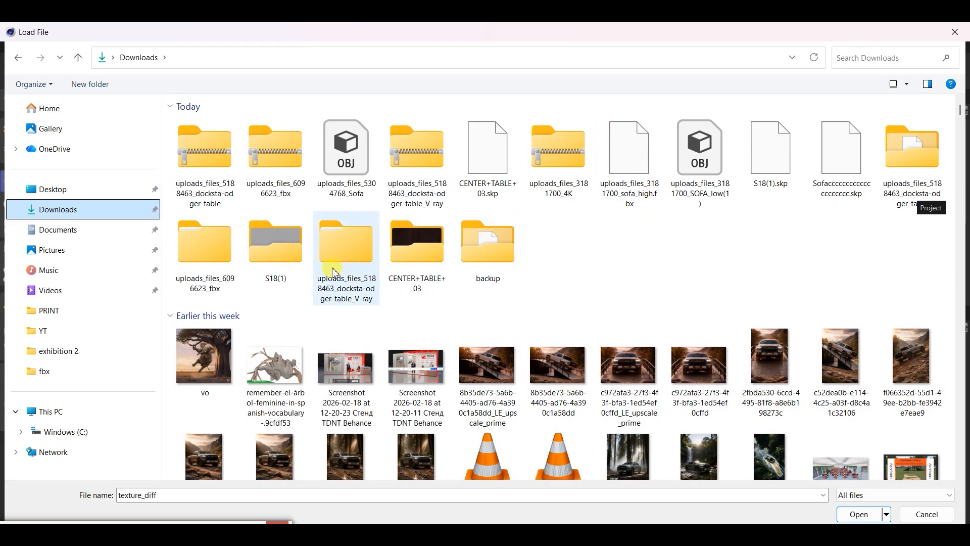
double_click(214, 258)
double_click(222, 140)
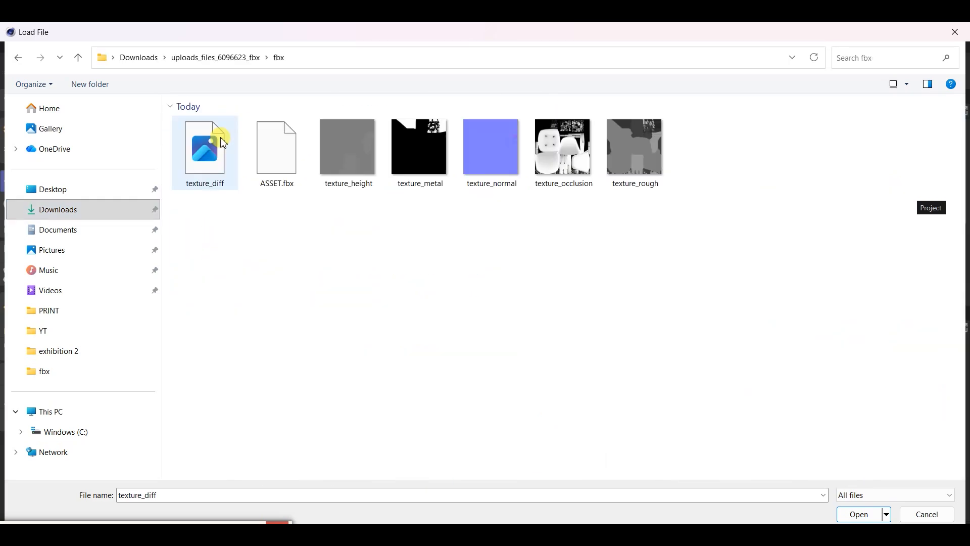
click(216, 179)
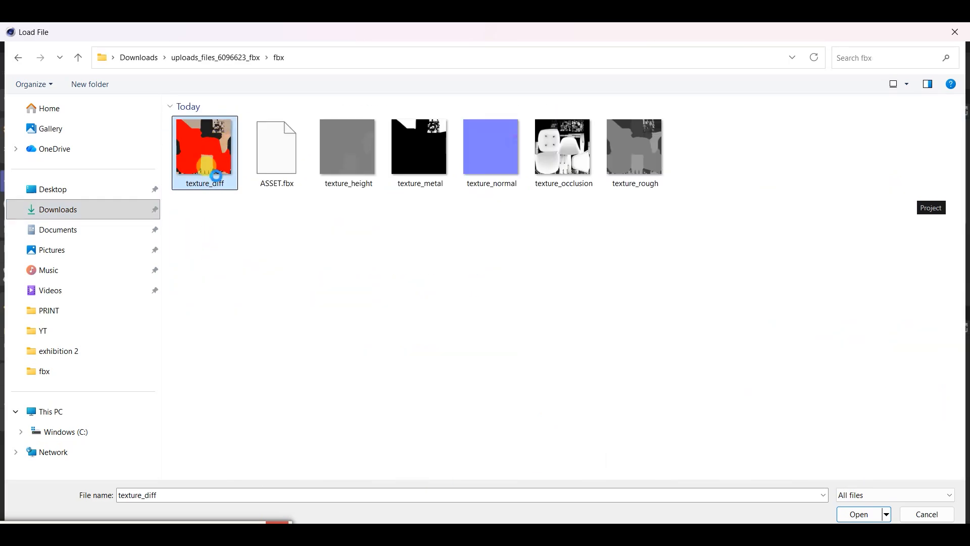
right_click(217, 189)
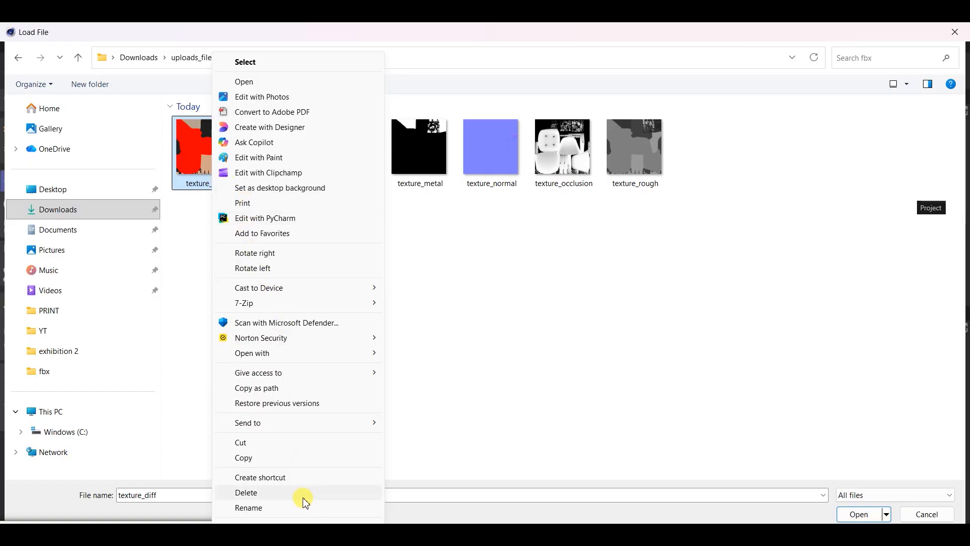
click(249, 507)
click(234, 183)
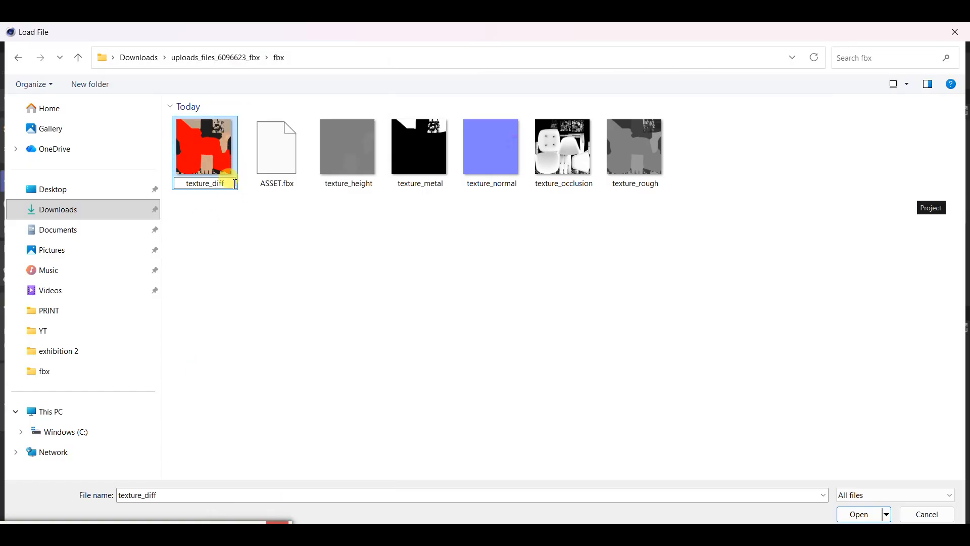
click(241, 210)
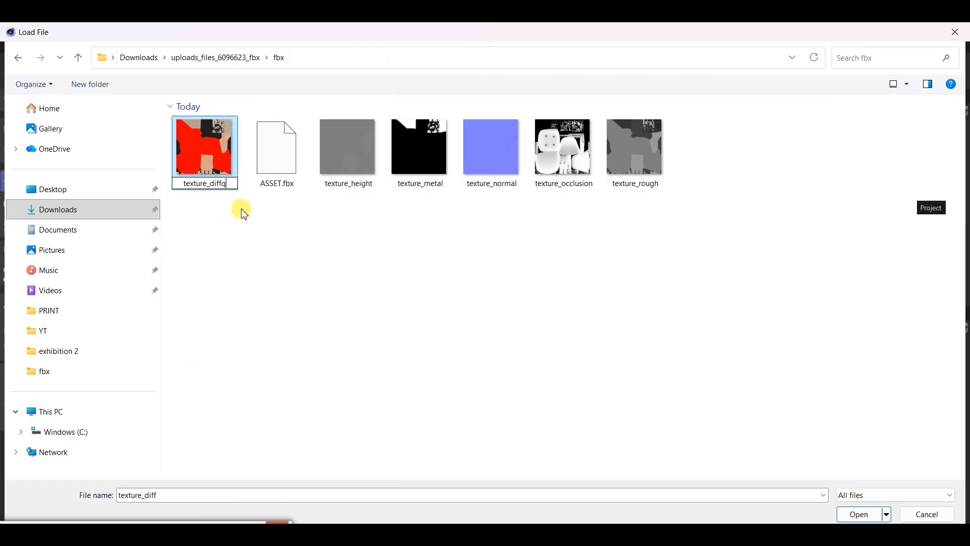
click(215, 172)
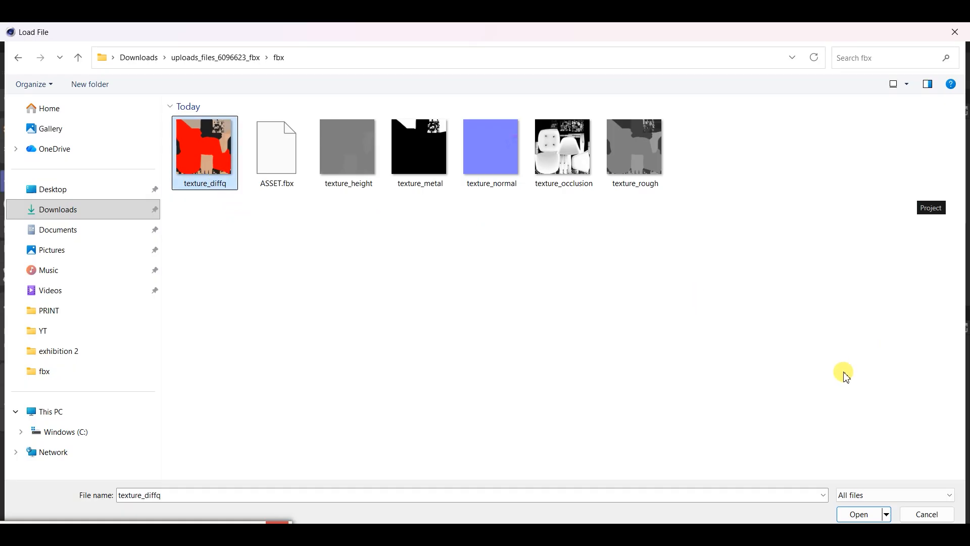
Load texture_diffq as the chair material's diffuse texture, copying it to the project location, and check the chair
click(868, 511)
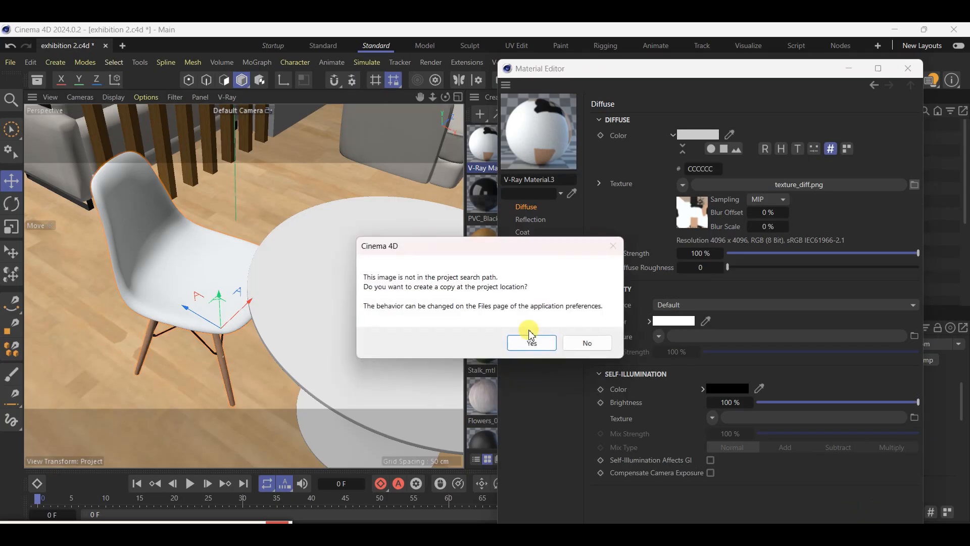
click(543, 340)
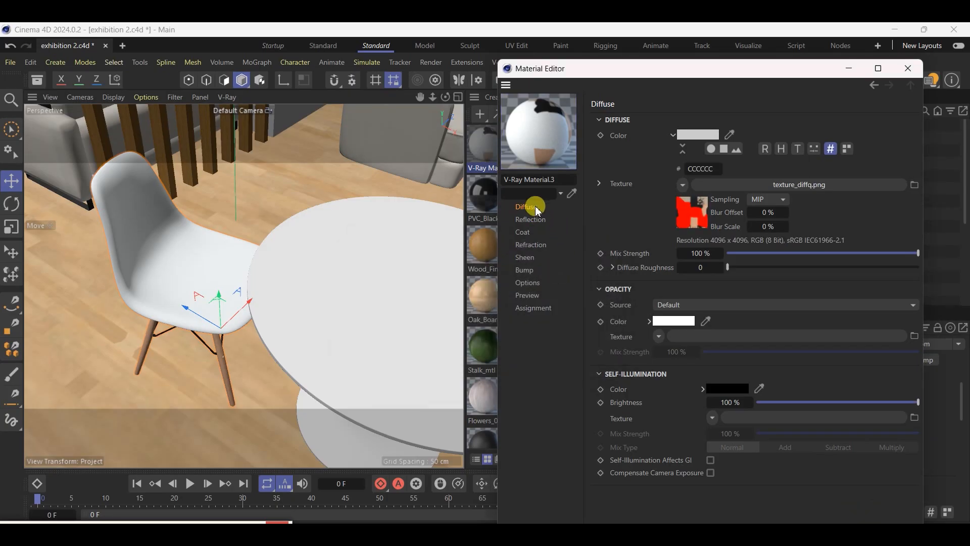
click(908, 68)
alt+drag(175, 292, 234, 250)
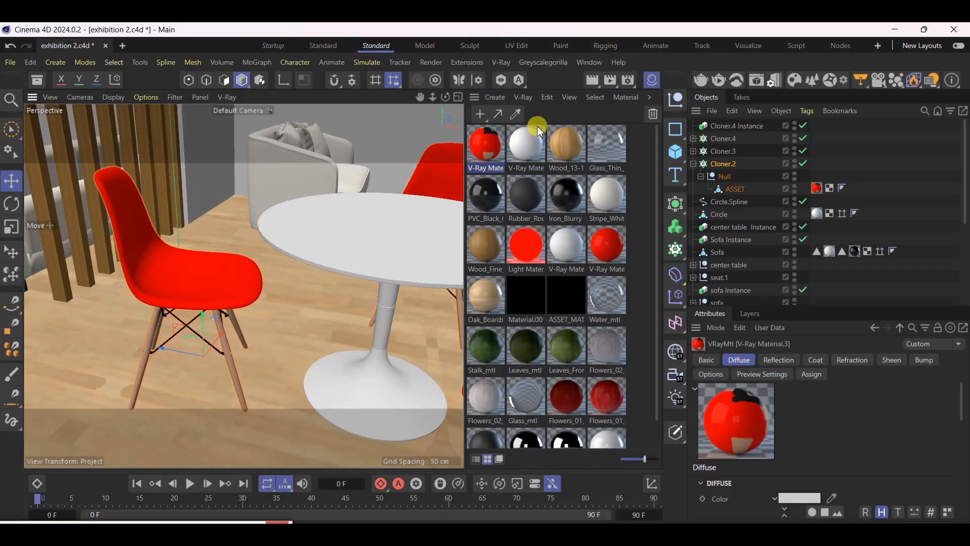
Reopen the chair's V-Ray material and set its diffuse texture back to the white texture_diff image from the project's tex folder
double_click(498, 146)
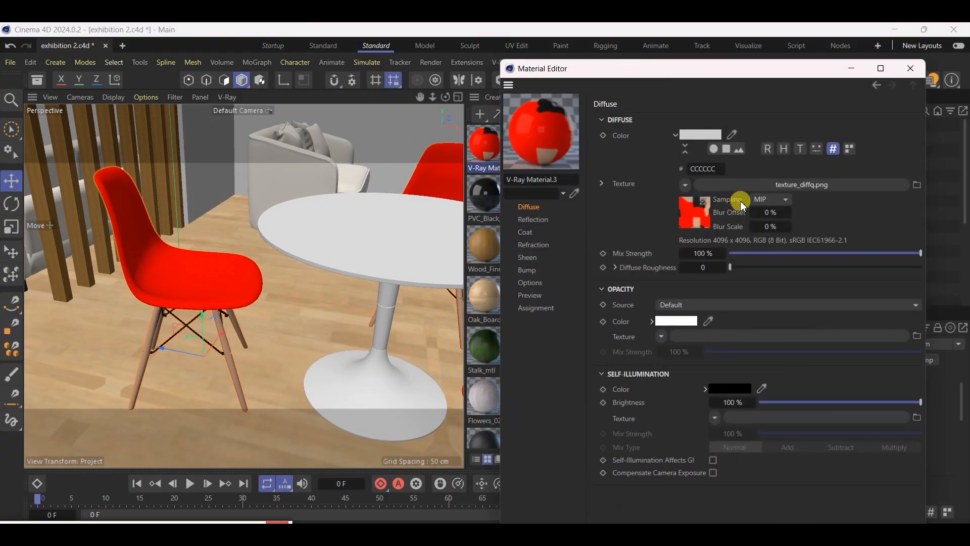
click(917, 185)
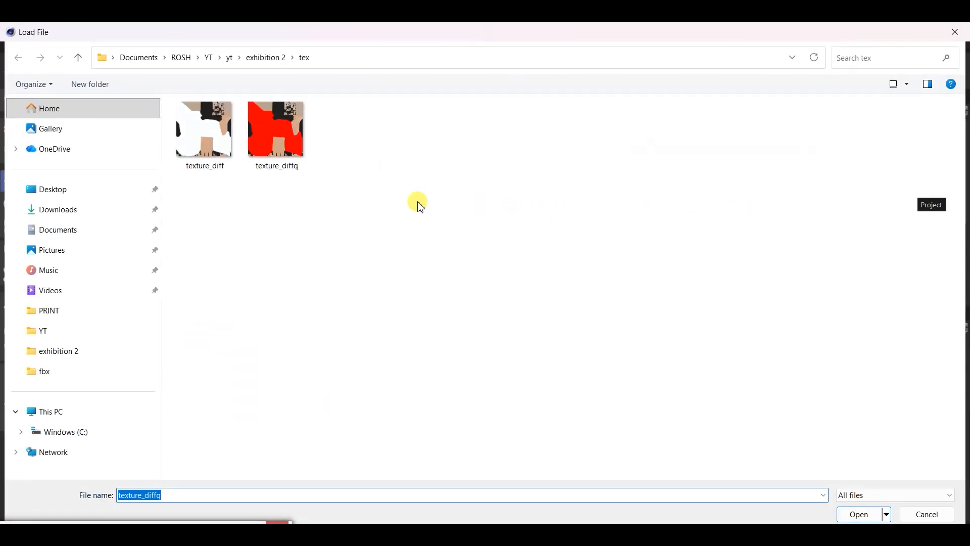
click(201, 152)
key(Return)
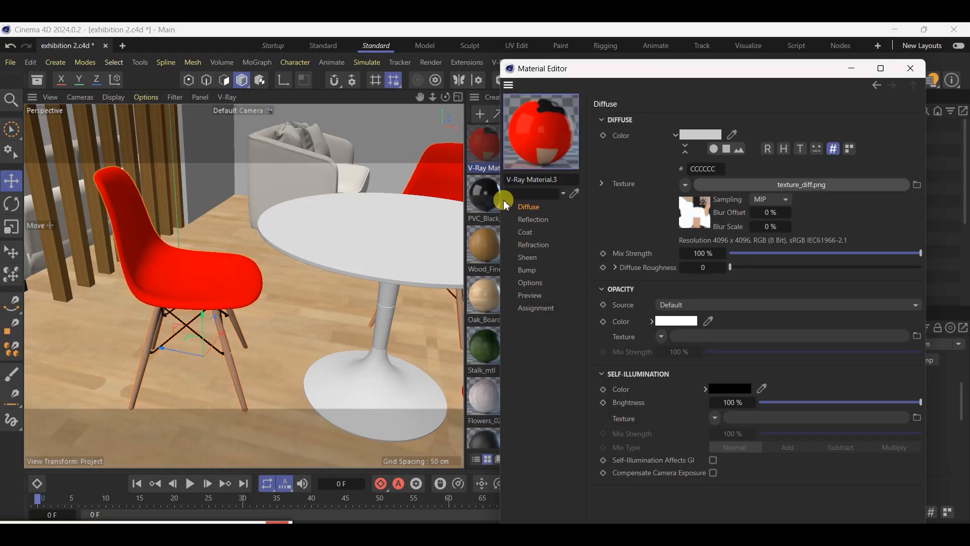
click(911, 68)
Hide the Material Manager and save the project
click(651, 80)
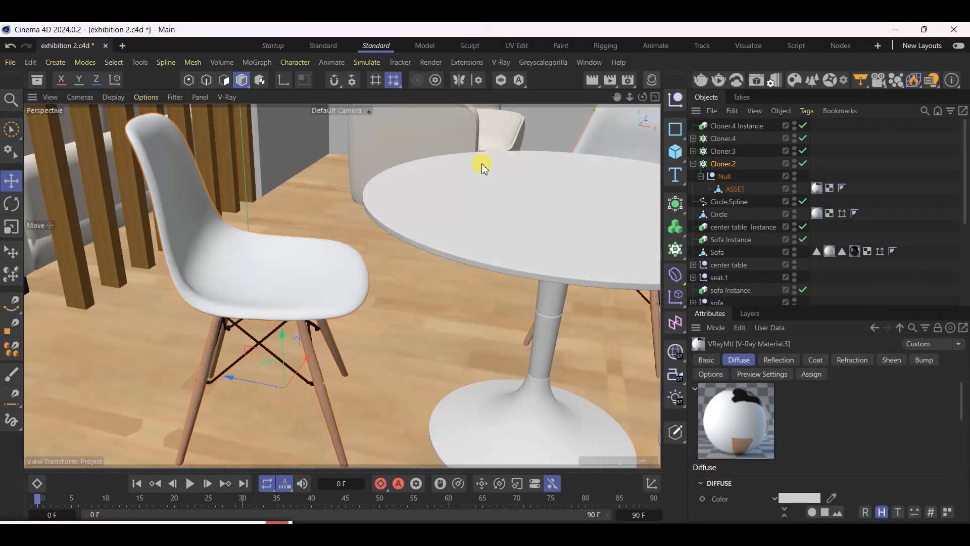
scroll(130, 385, down, 3)
scroll(233, 284, down, 5)
scroll(456, 306, down, 8)
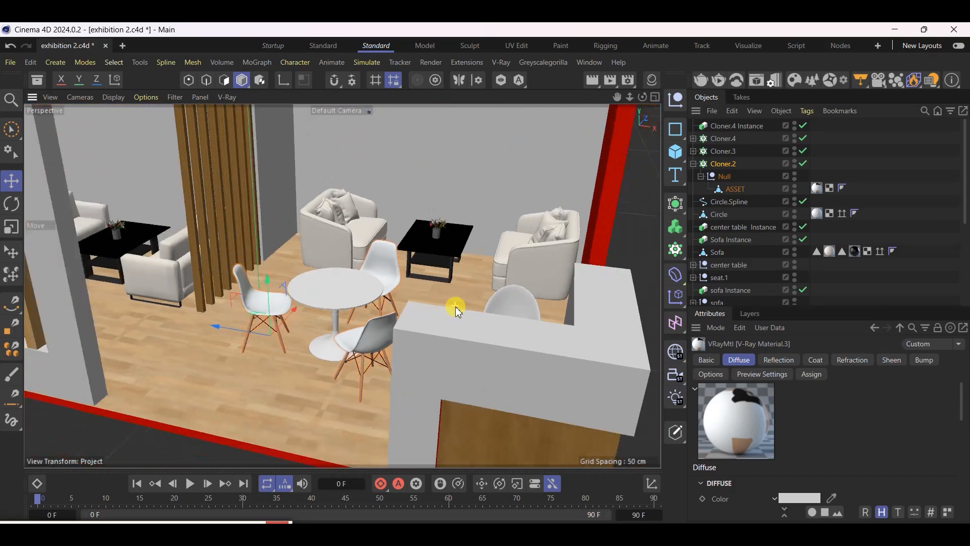
alt+drag(405, 305, 407, 332)
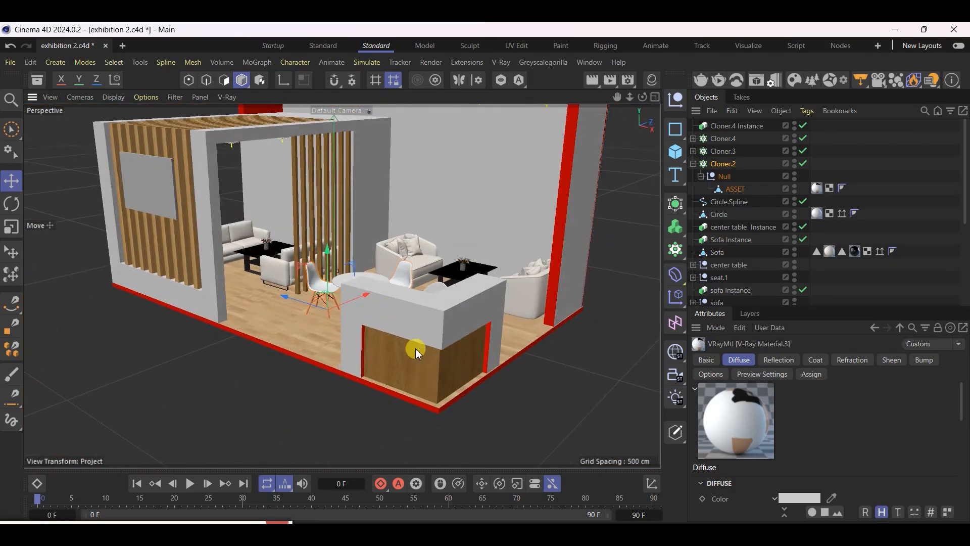
scroll(444, 398, down, 3)
alt+drag(394, 253, 405, 296)
scroll(396, 298, up, 6)
scroll(443, 376, down, 5)
alt+drag(444, 376, 376, 342)
key(ctrl+s)
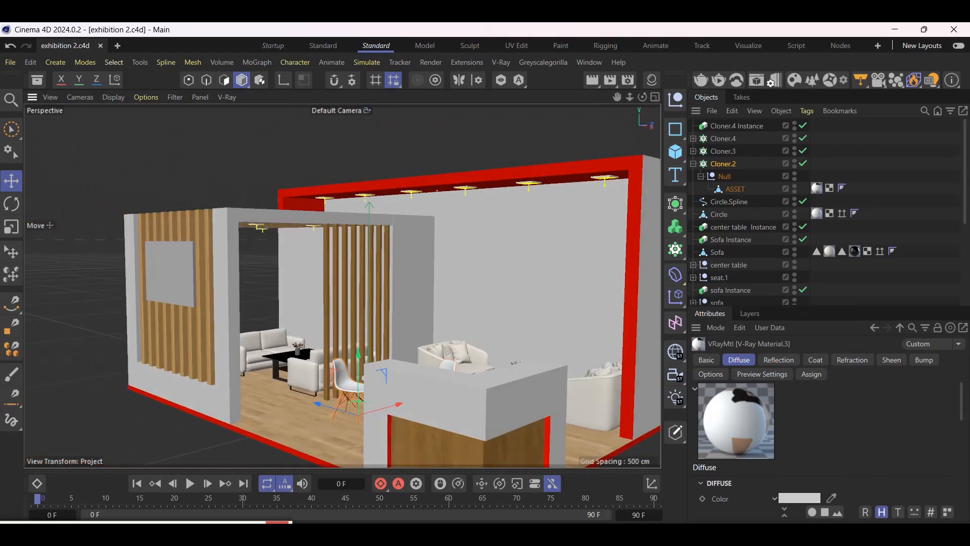
Switch to Photos and compare the TDNT stand reference views from several angles with the Cinema 4D scene
click(697, 536)
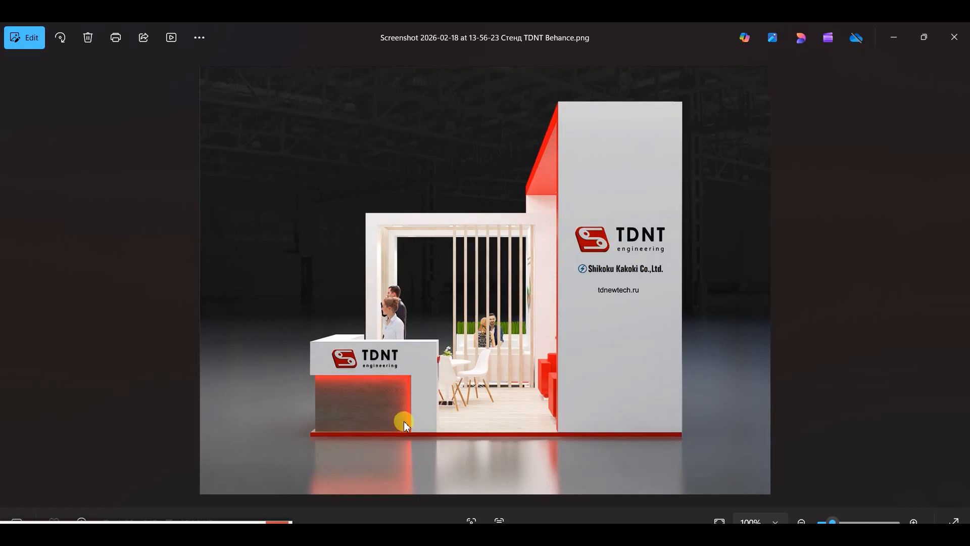
key(Left)
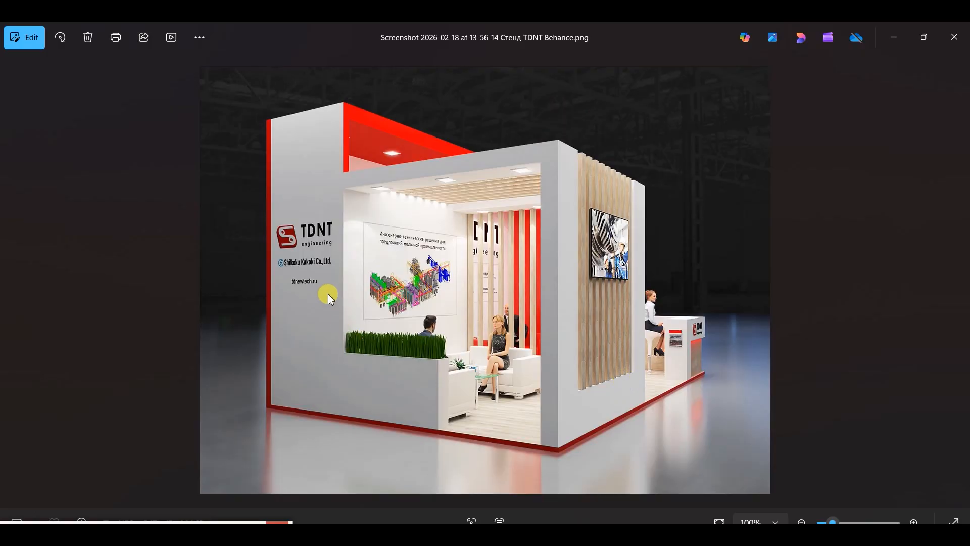
key(Right)
key(Left)
key(Right)
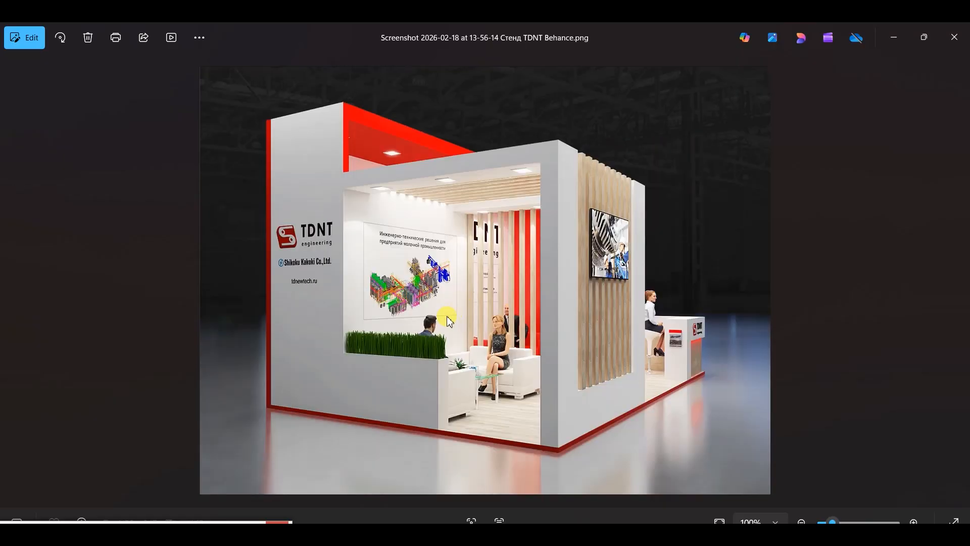
key(Left)
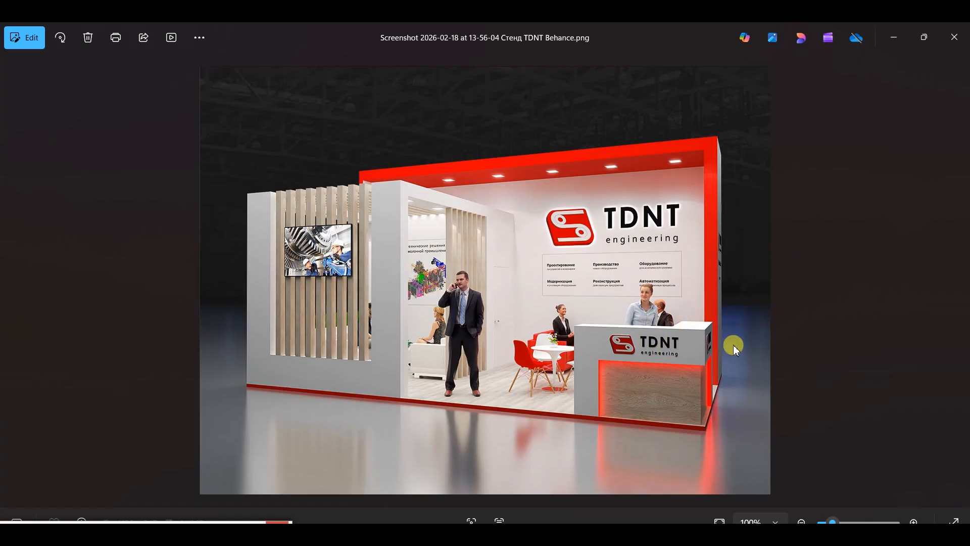
key(Right)
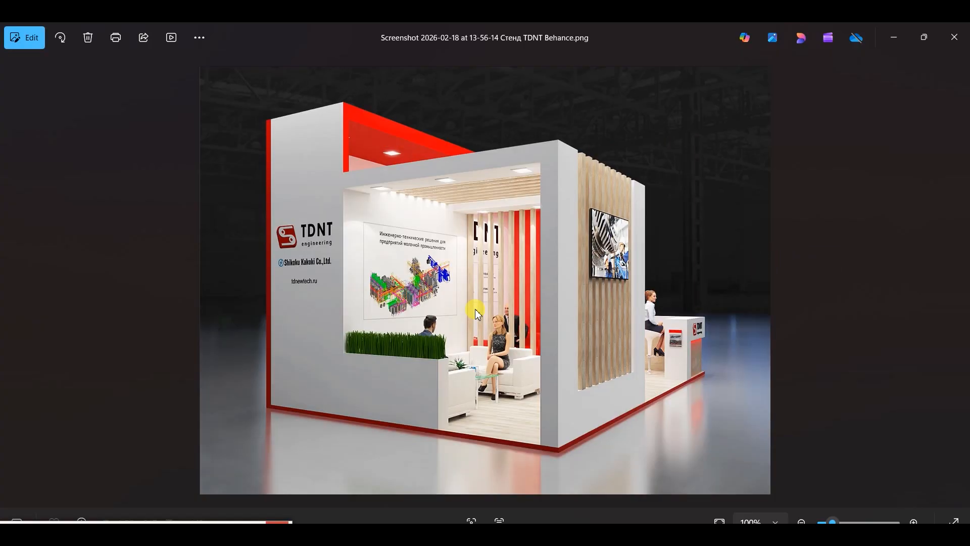
key(Right)
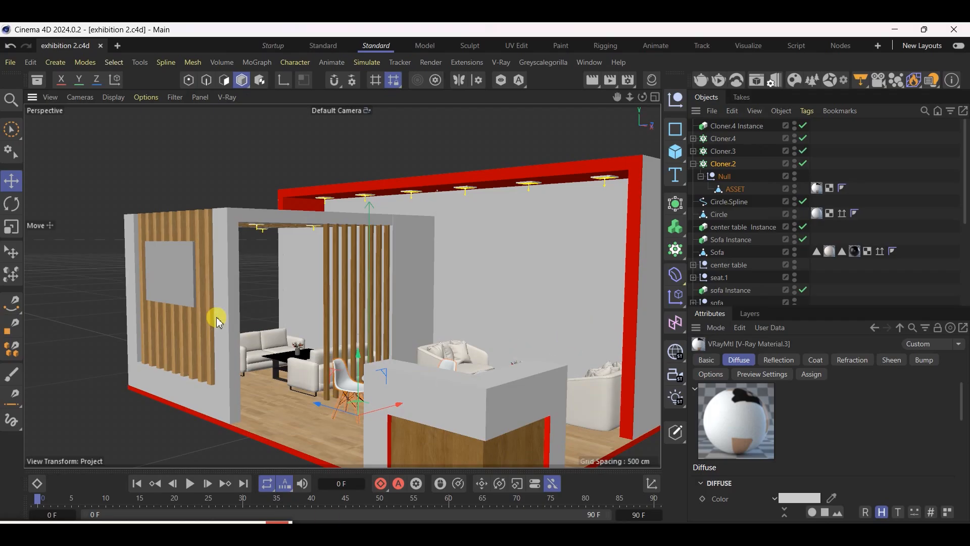
scroll(232, 320, down, 3)
scroll(426, 429, up, 3)
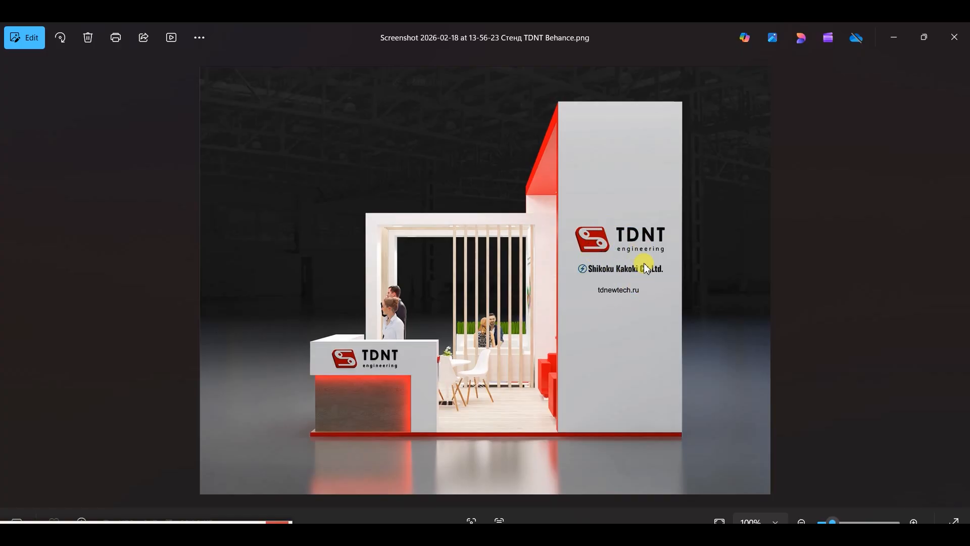
Examine the branding on the reference stand's outer side wall and the TDNT engineering logo and text panel on its back wall
key(Left)
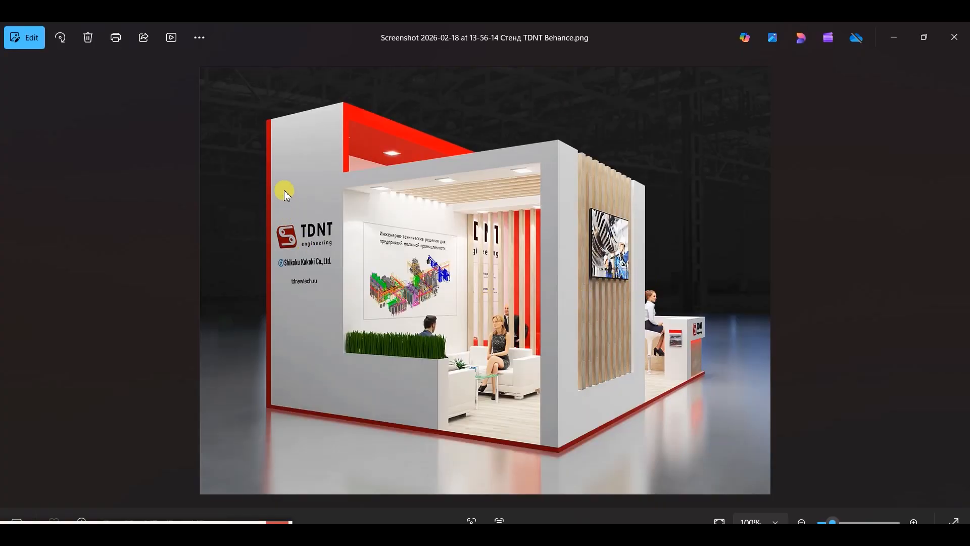
key(Right)
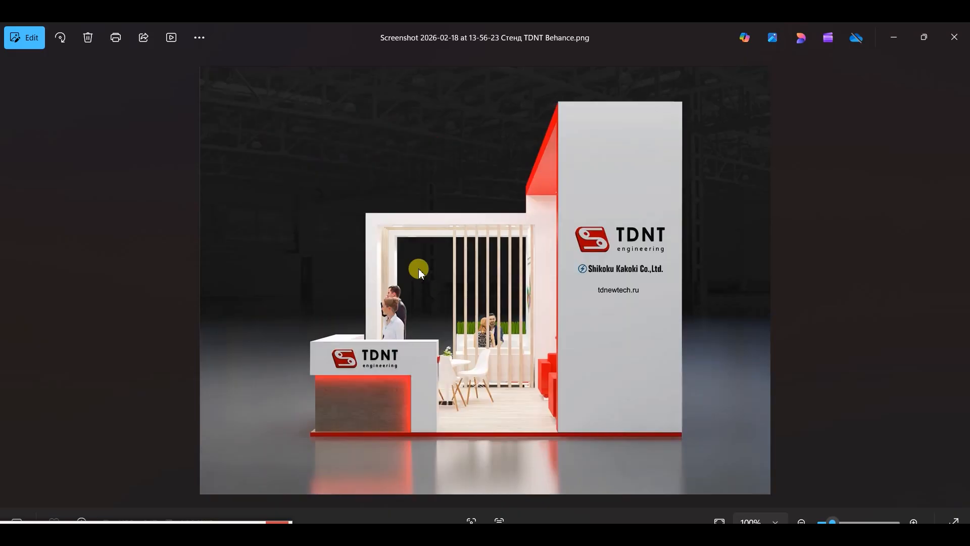
key(Left)
key(Left)
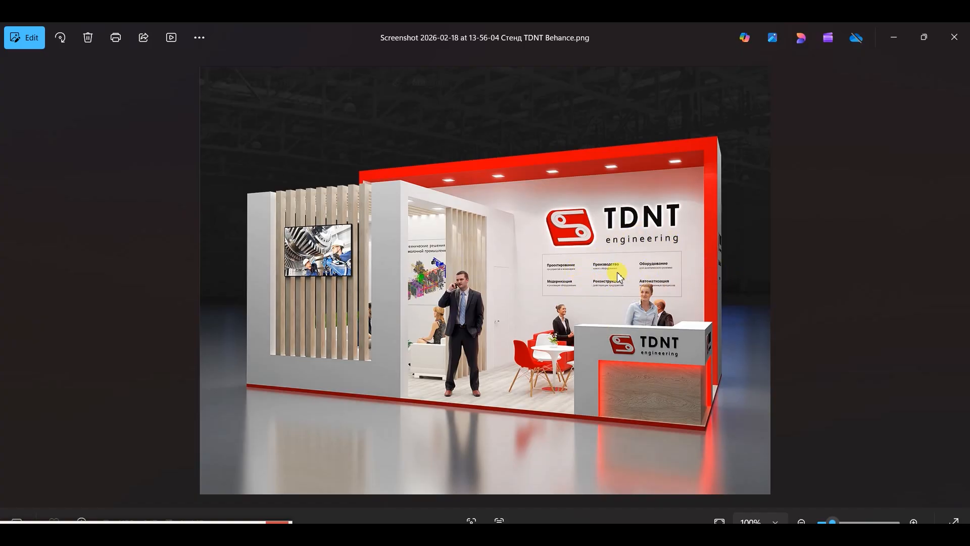
scroll(674, 228, up, 6)
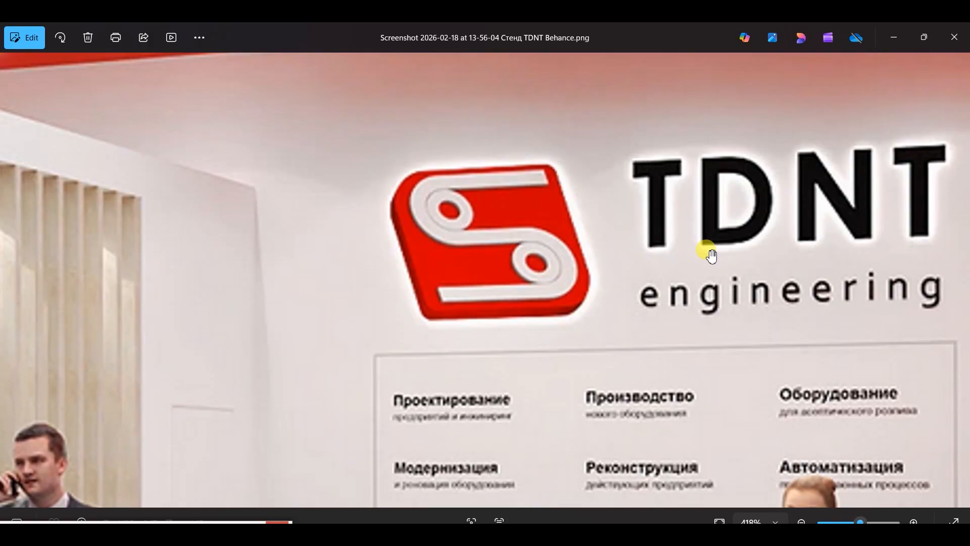
scroll(630, 244, down, 1)
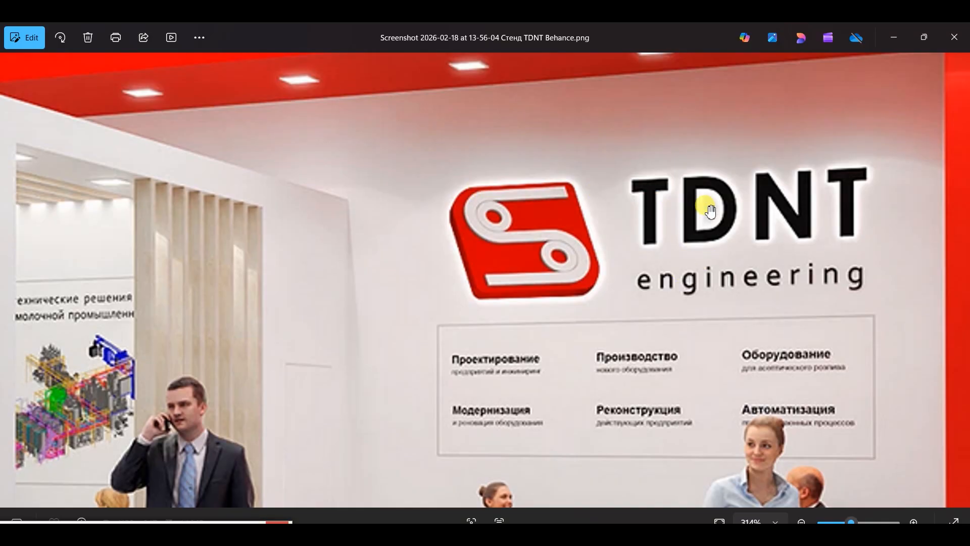
scroll(711, 211, down, 8)
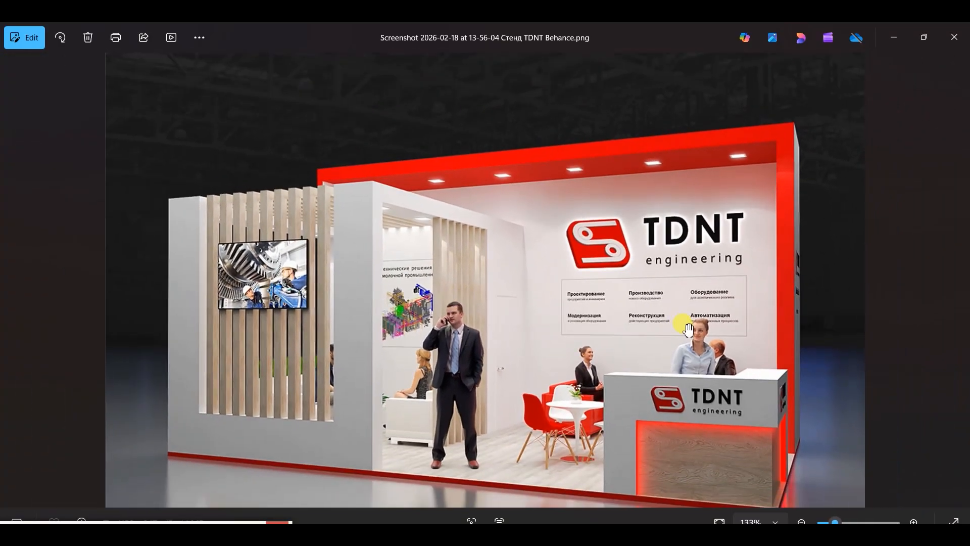
Examine the TDNT logos on the front and side of the reception counter in the front-view reference
key(Left)
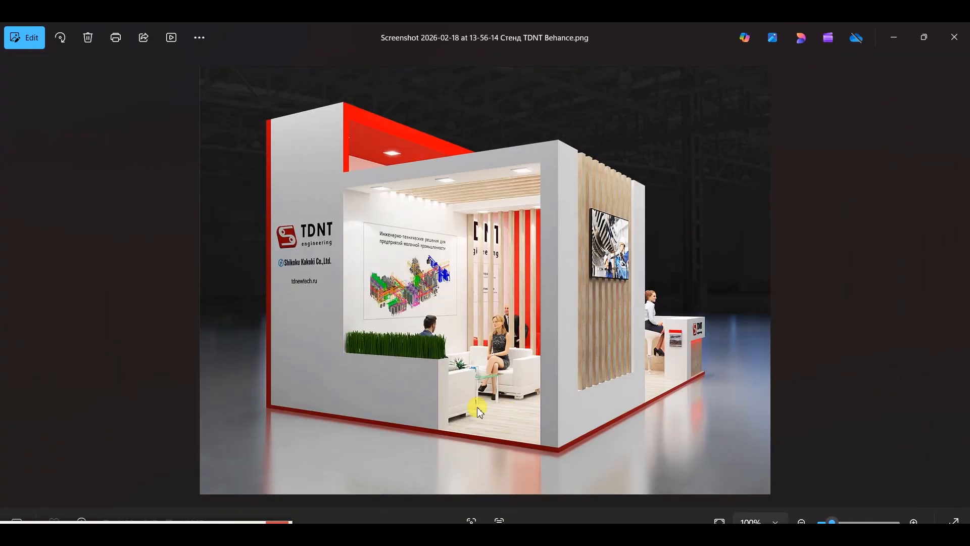
key(Left)
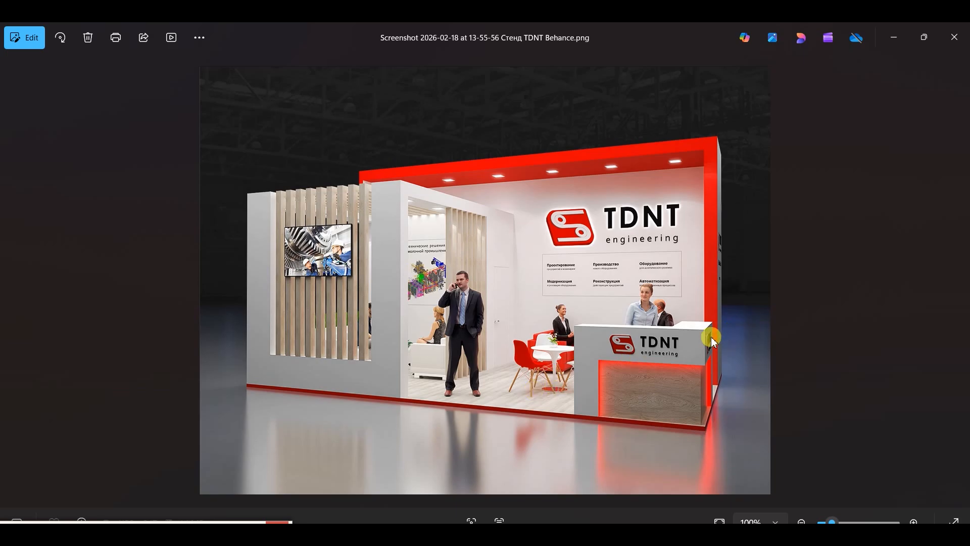
scroll(708, 350, up, 10)
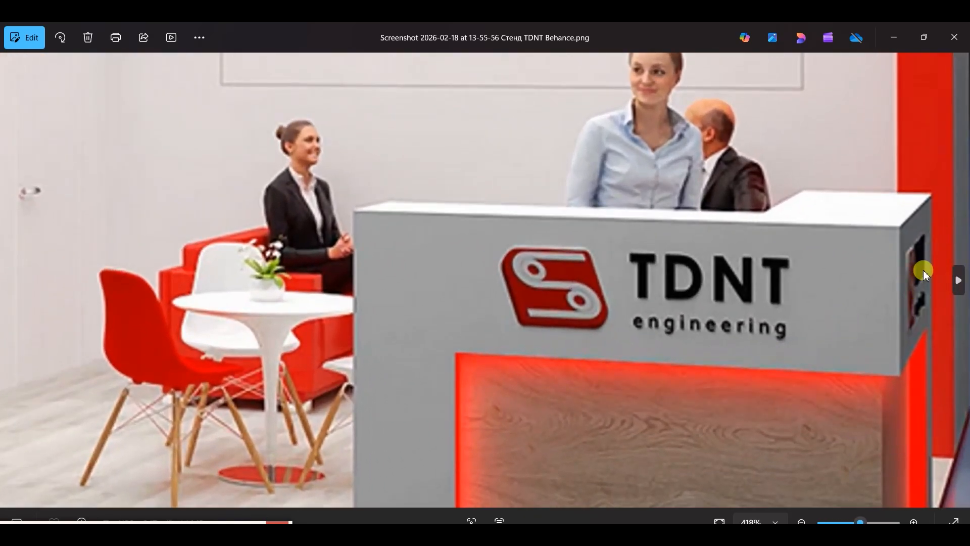
scroll(639, 283, down, 5)
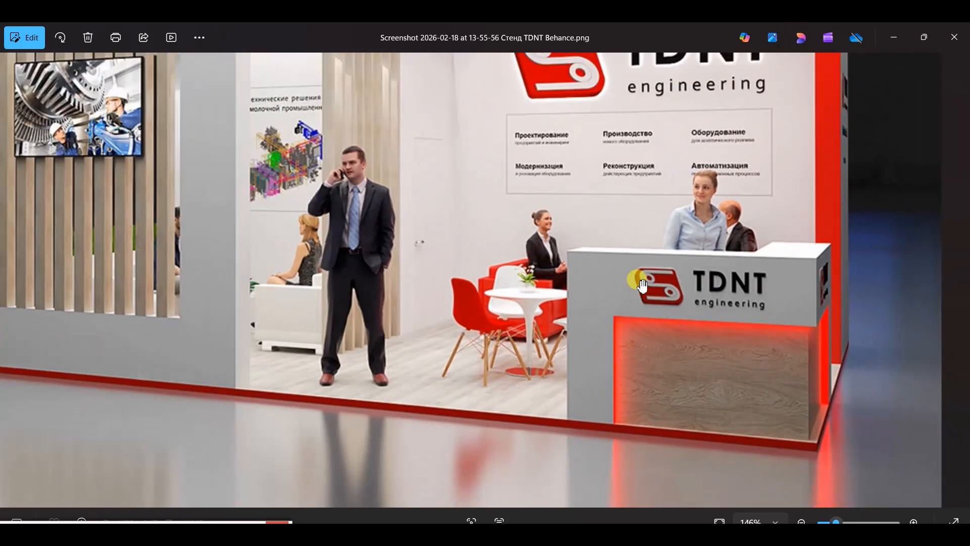
scroll(642, 285, down, 2)
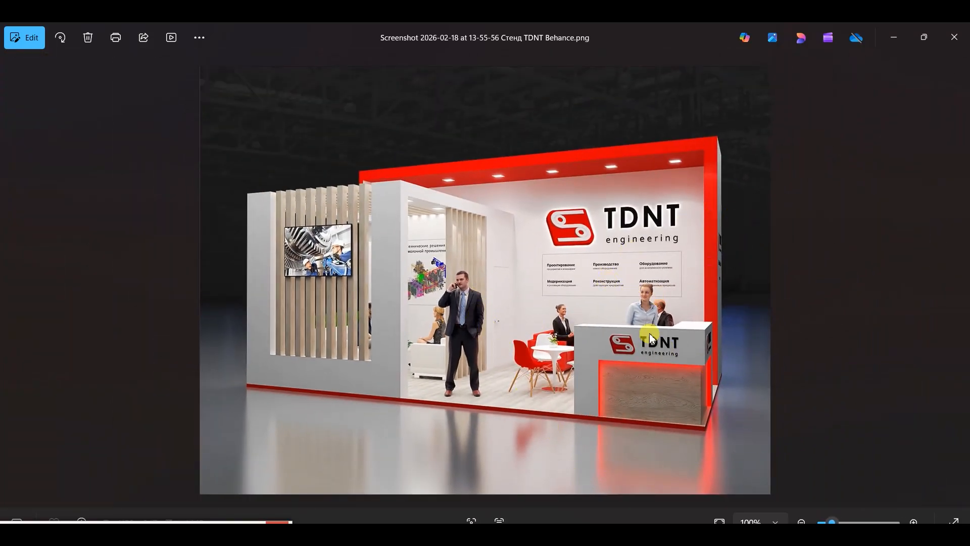
scroll(511, 319, up, 3)
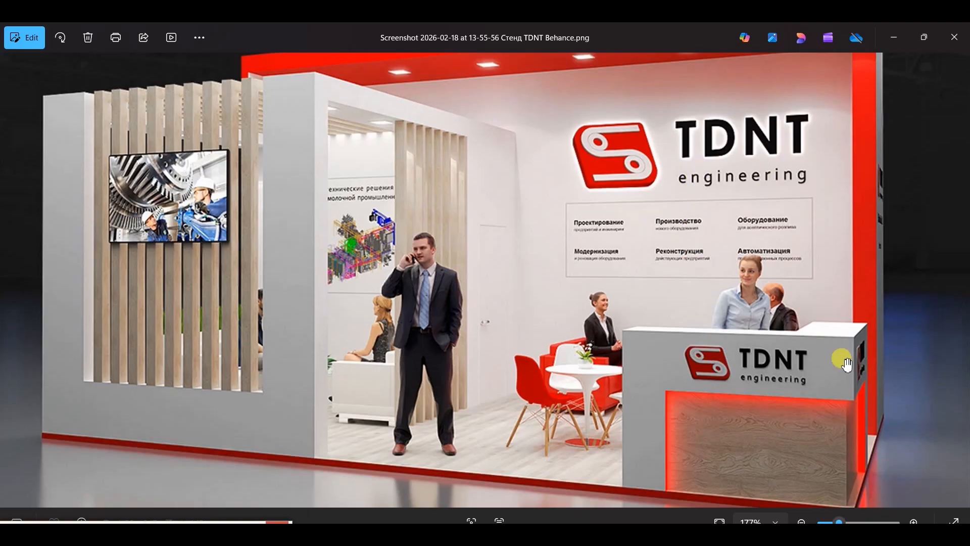